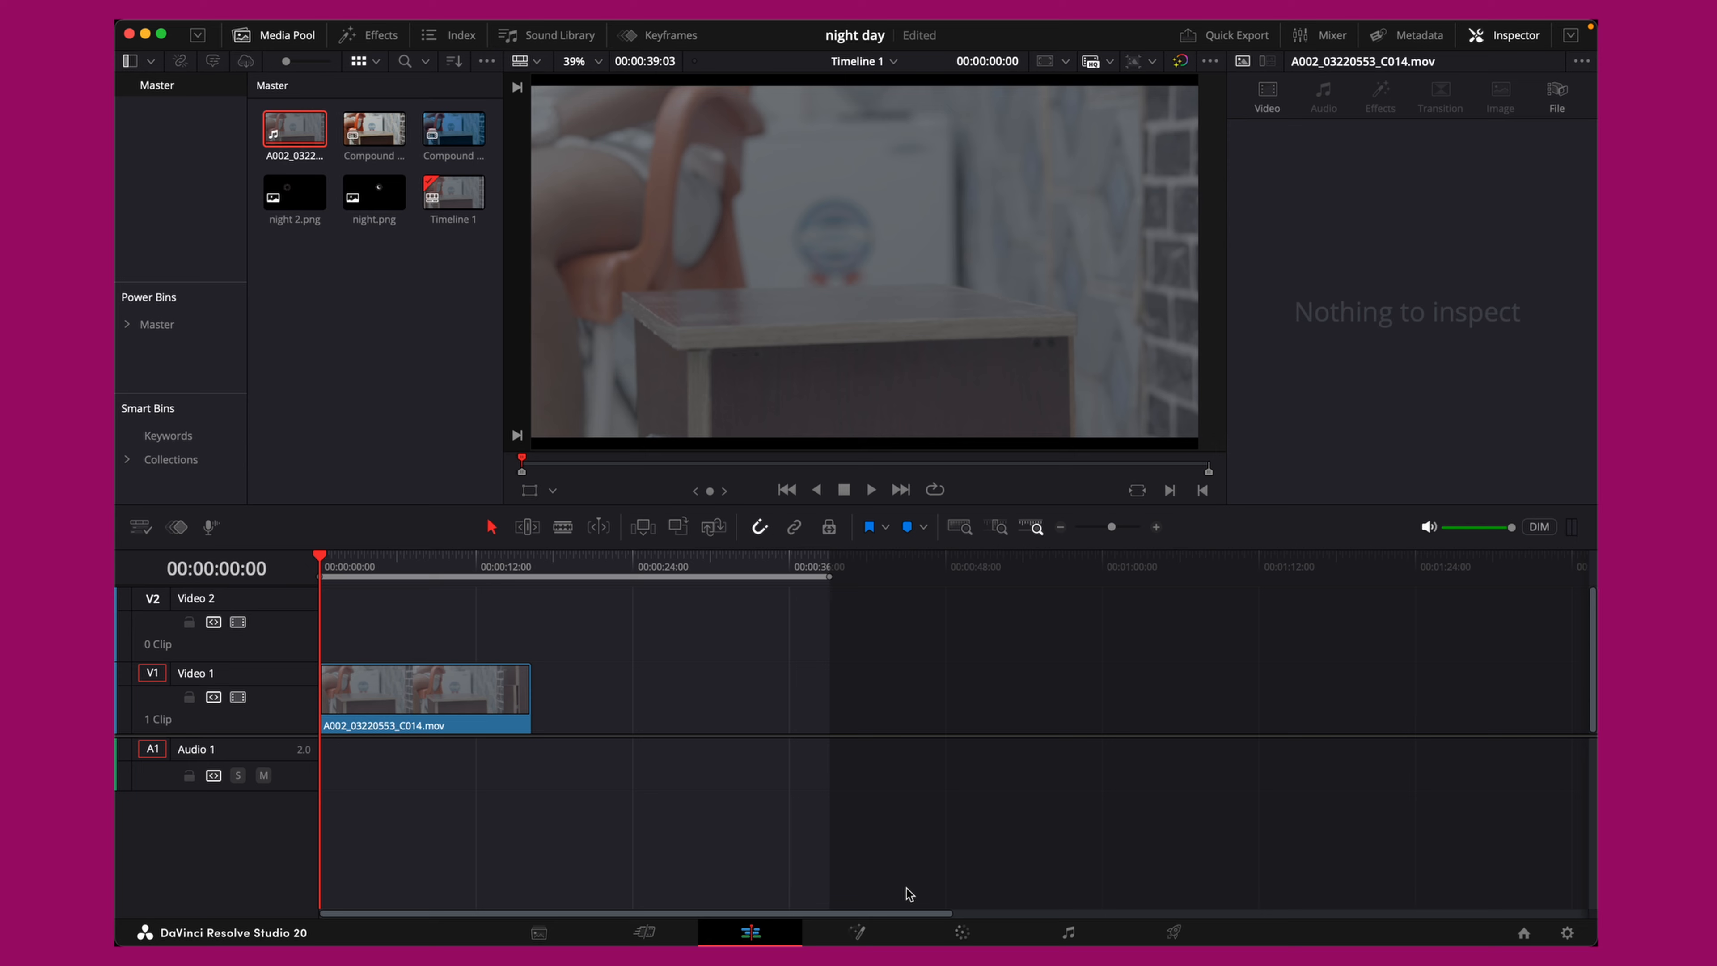
On the Color page, add a serial node after node 01 and move it away from the first node
{"action": "left_click", "coordinate": [960, 931]}
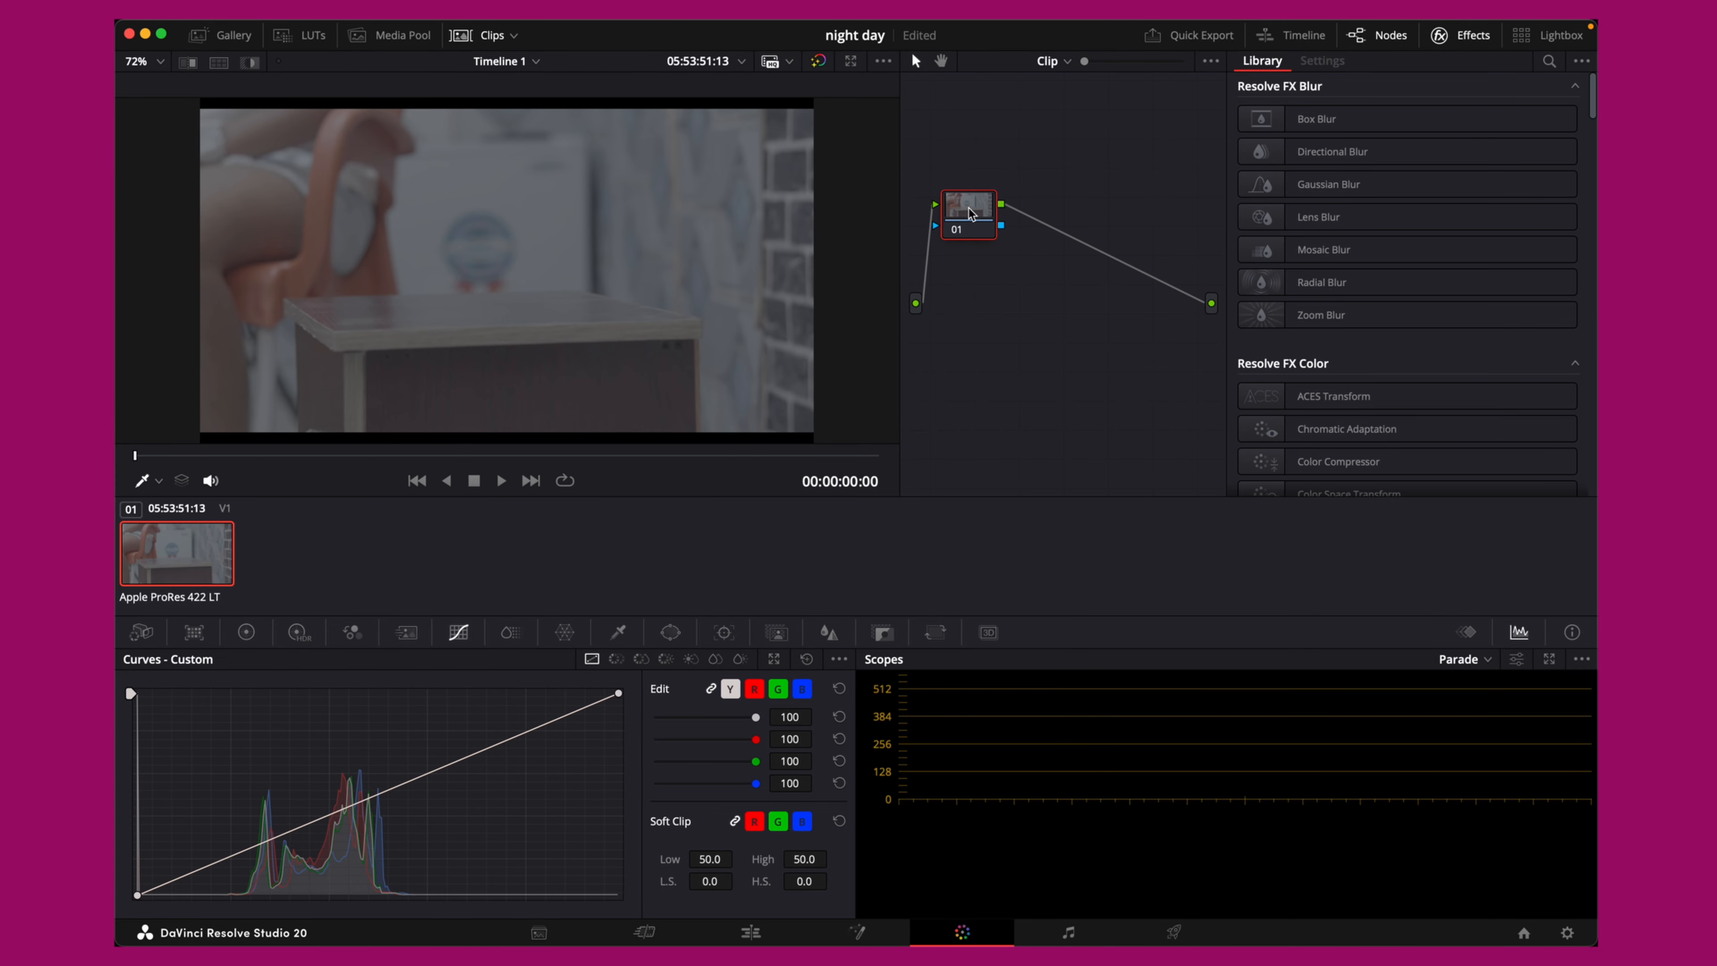
{"action": "left_click_drag", "start_coordinate": [969, 214], "coordinate": [975, 216]}
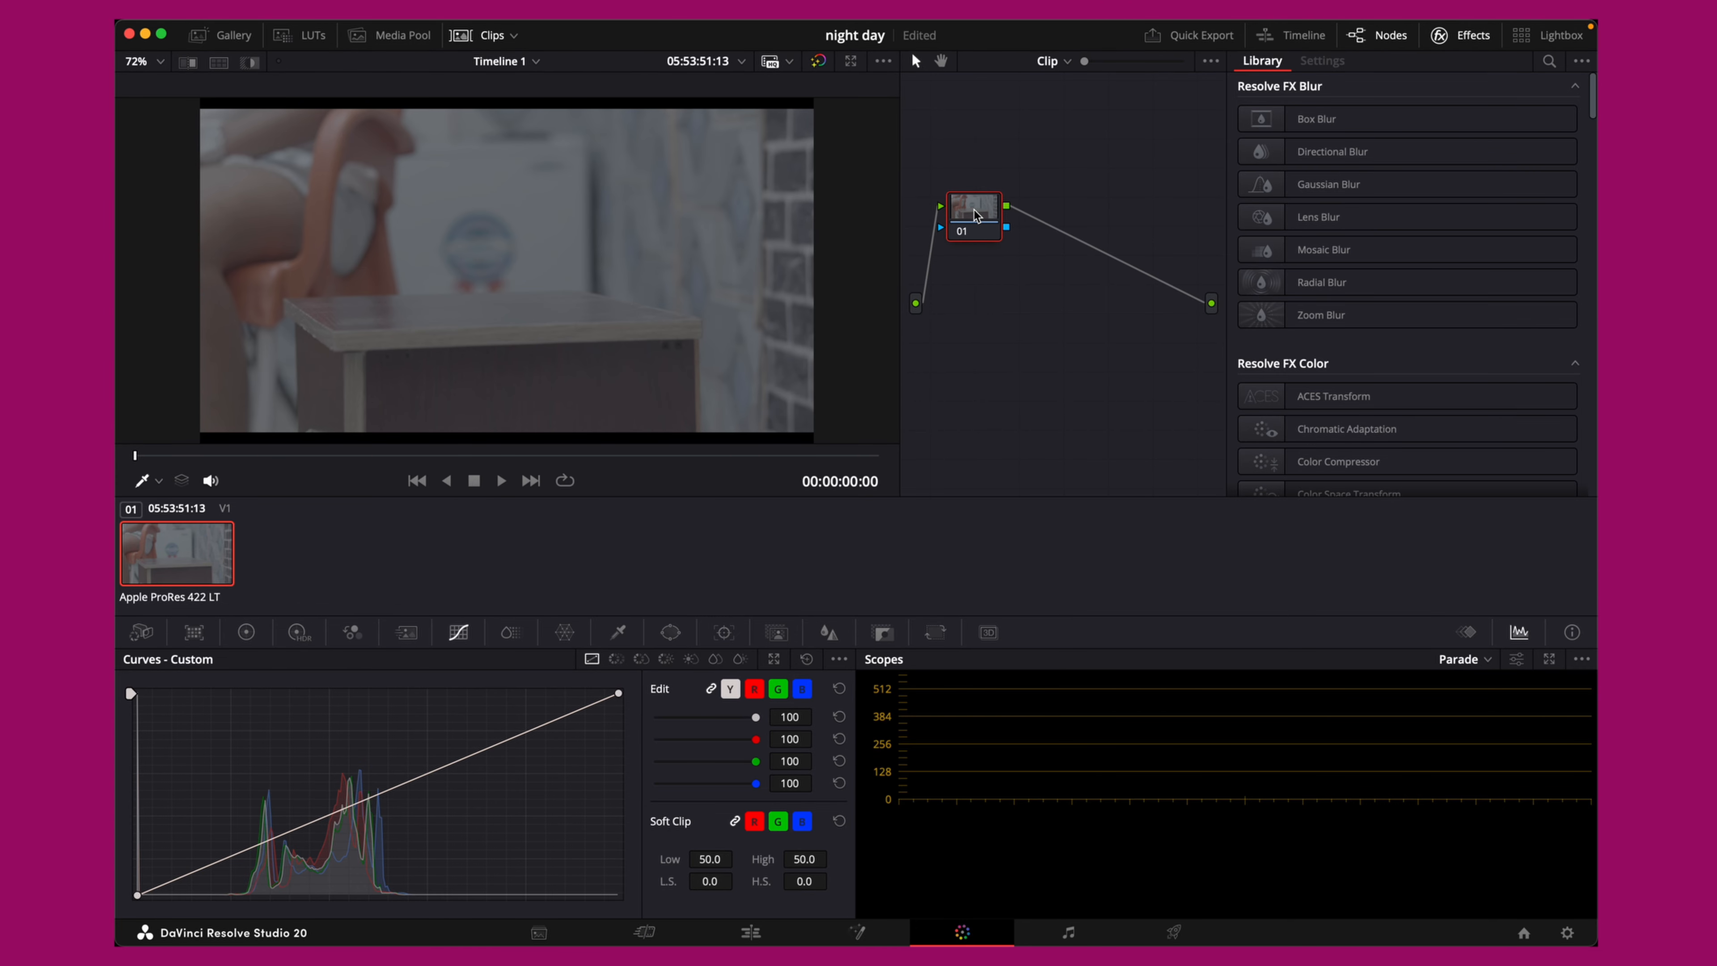
{"action": "left_click", "coordinate": [1565, 934]}
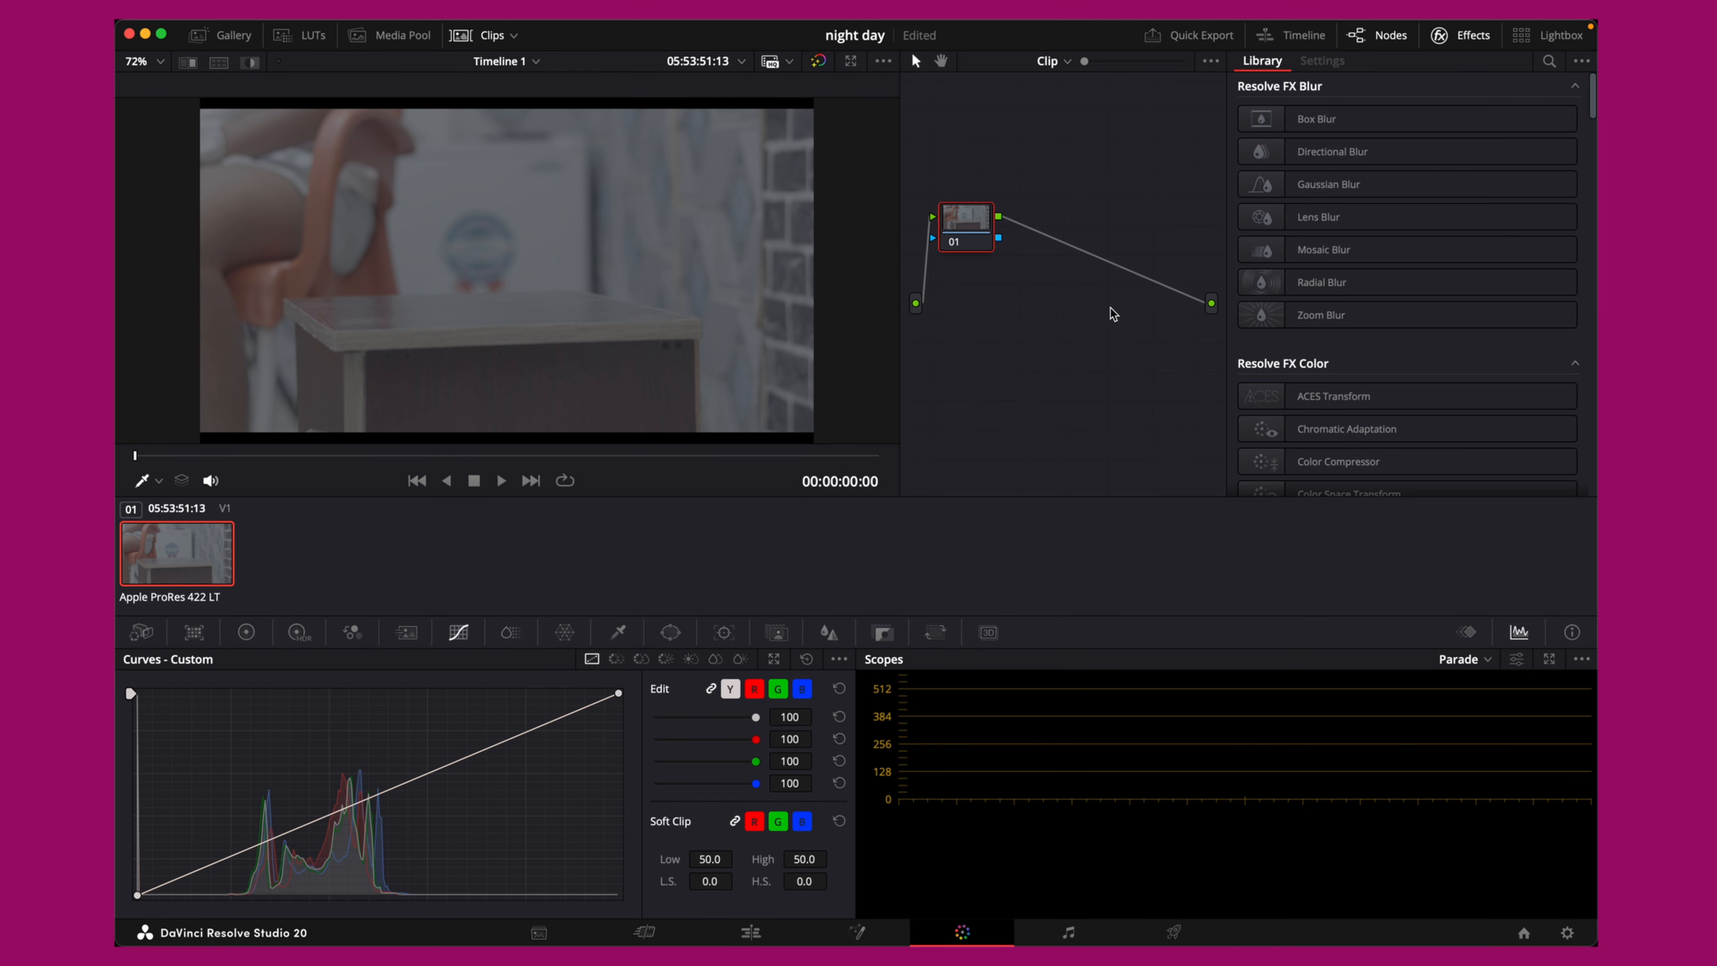
{"action": "key", "text": "alt+s"}
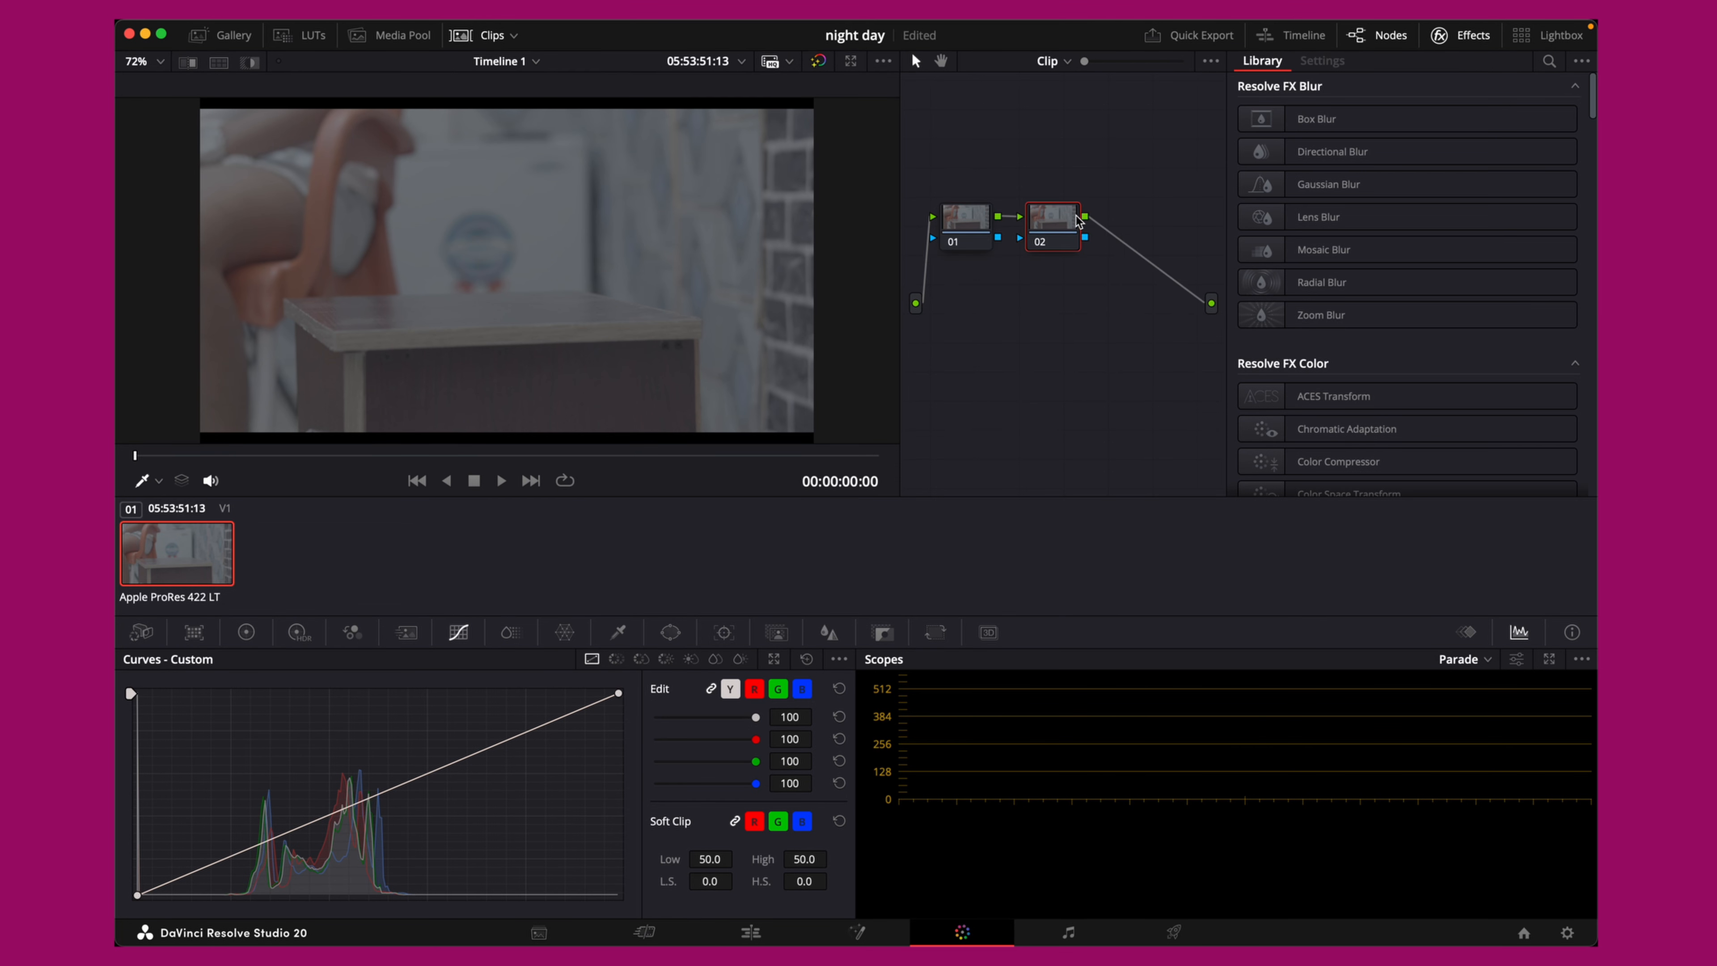
{"action": "left_click_drag", "start_coordinate": [1067, 215], "coordinate": [1178, 230]}
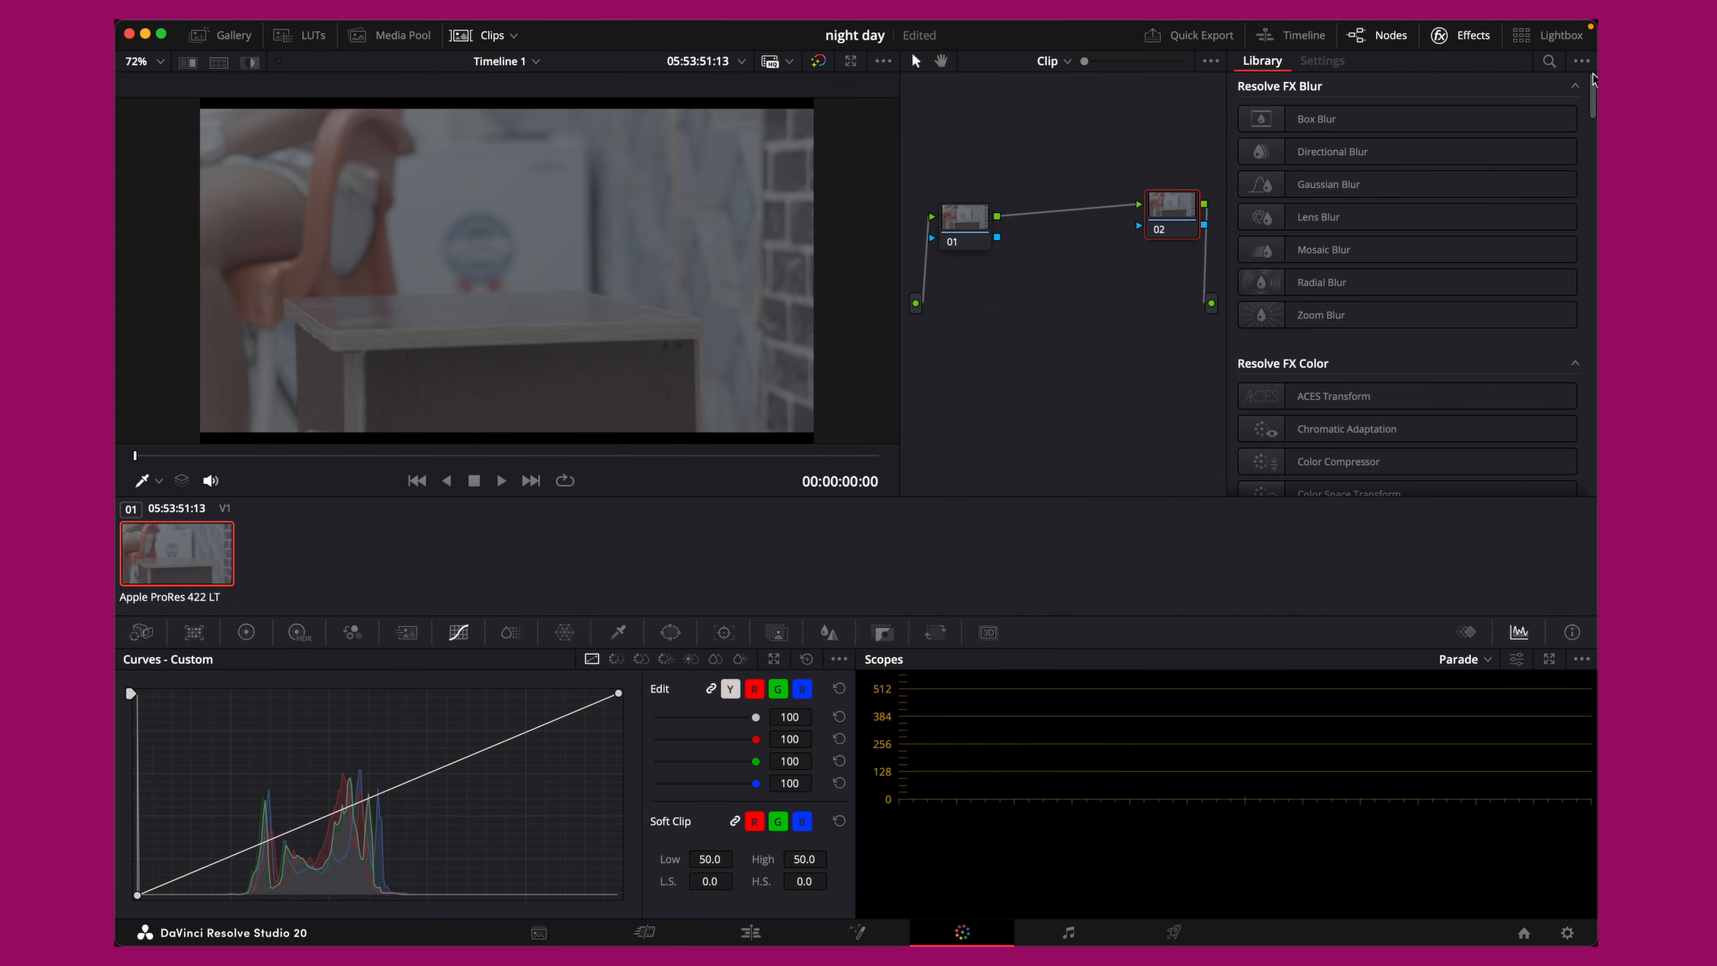
Search the effects library for "color spac" and apply Color Space Transform to both nodes 01 and 02
{"action": "left_click", "coordinate": [1548, 62]}
{"action": "type", "text": "c"}
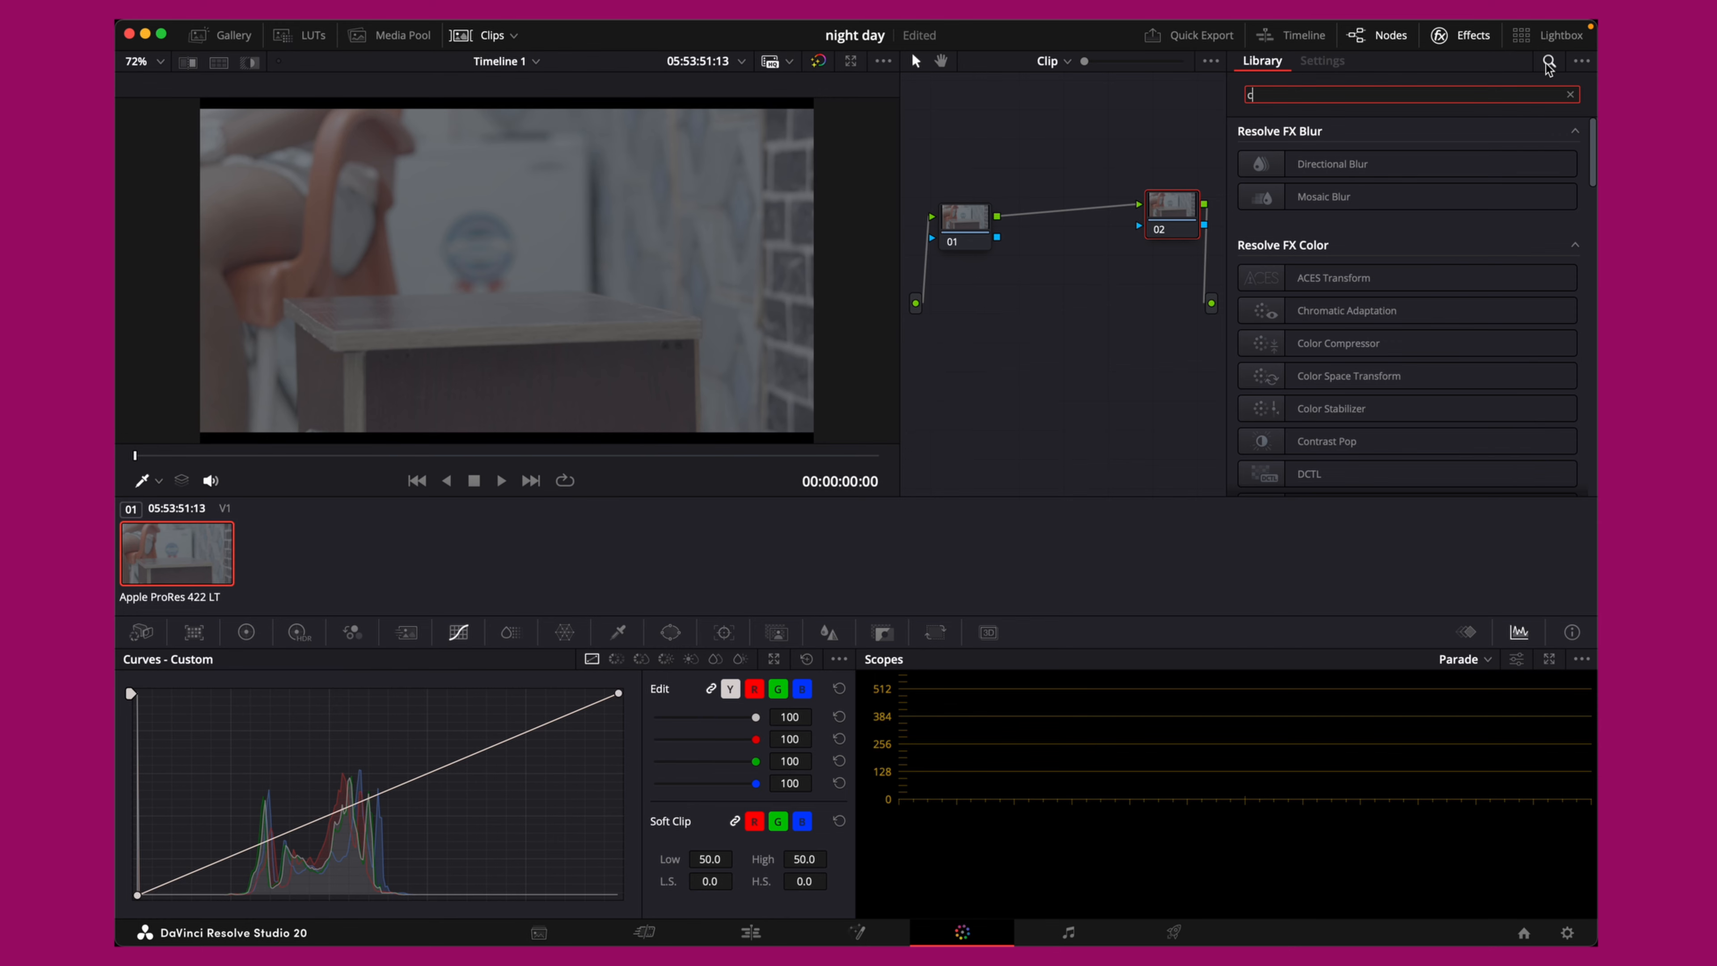
{"action": "type", "text": "olor spac"}
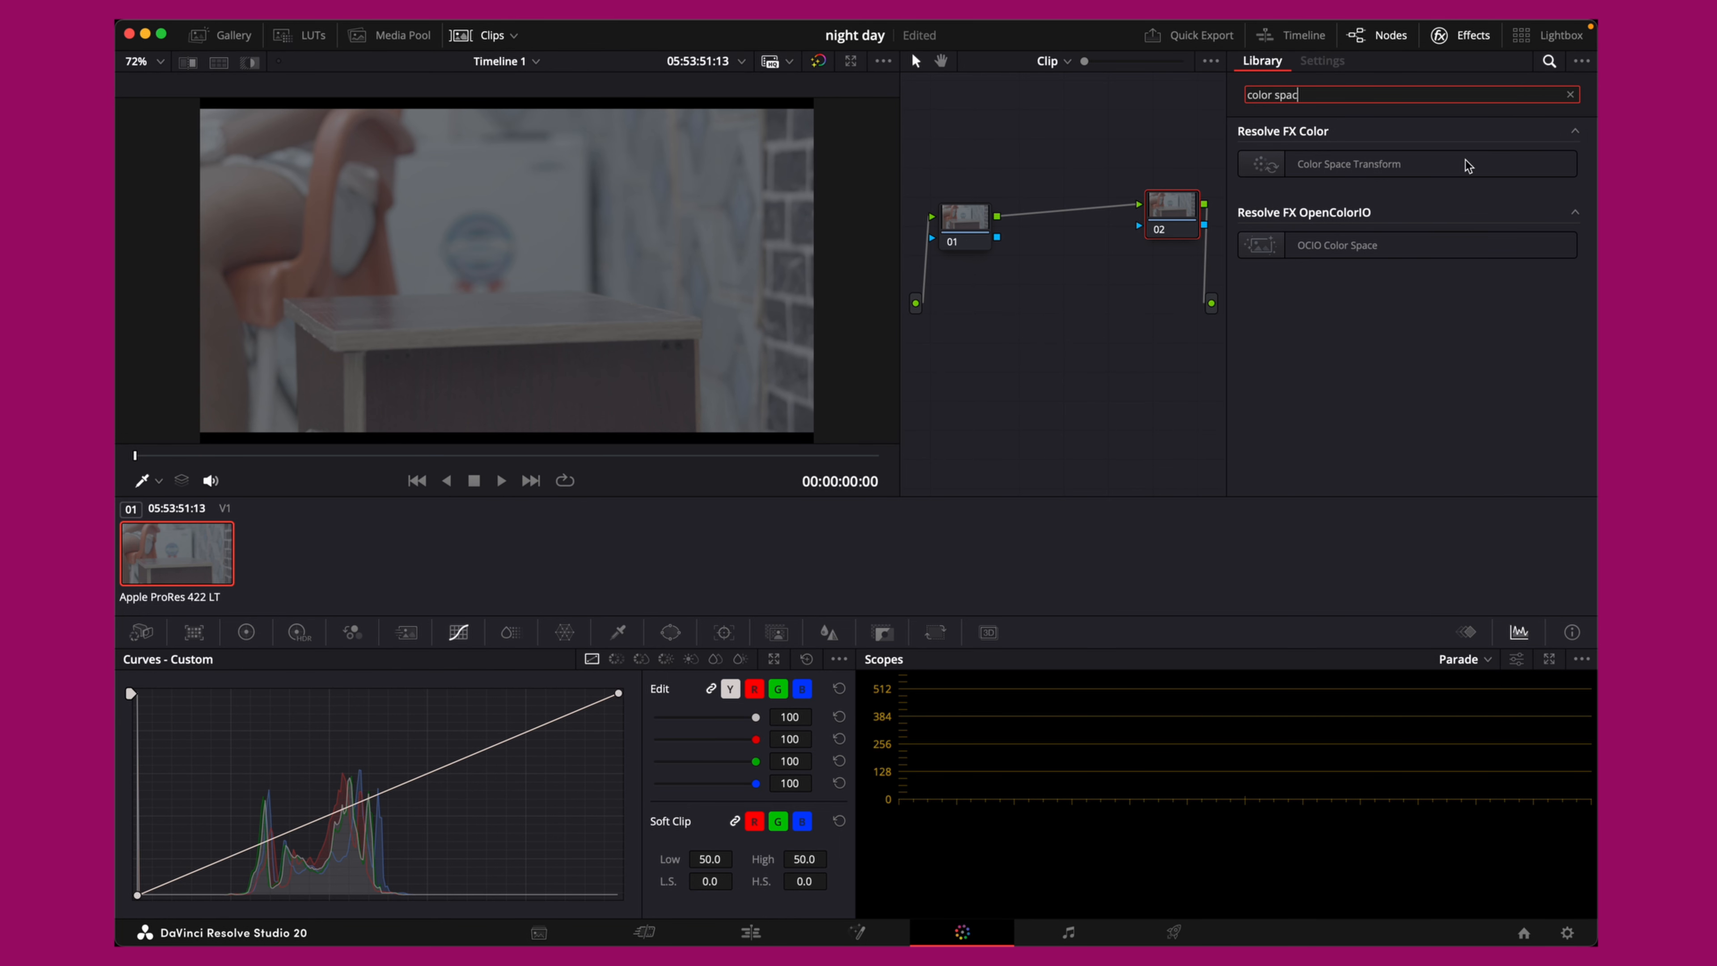
{"action": "left_click_drag", "start_coordinate": [1349, 163], "coordinate": [966, 242]}
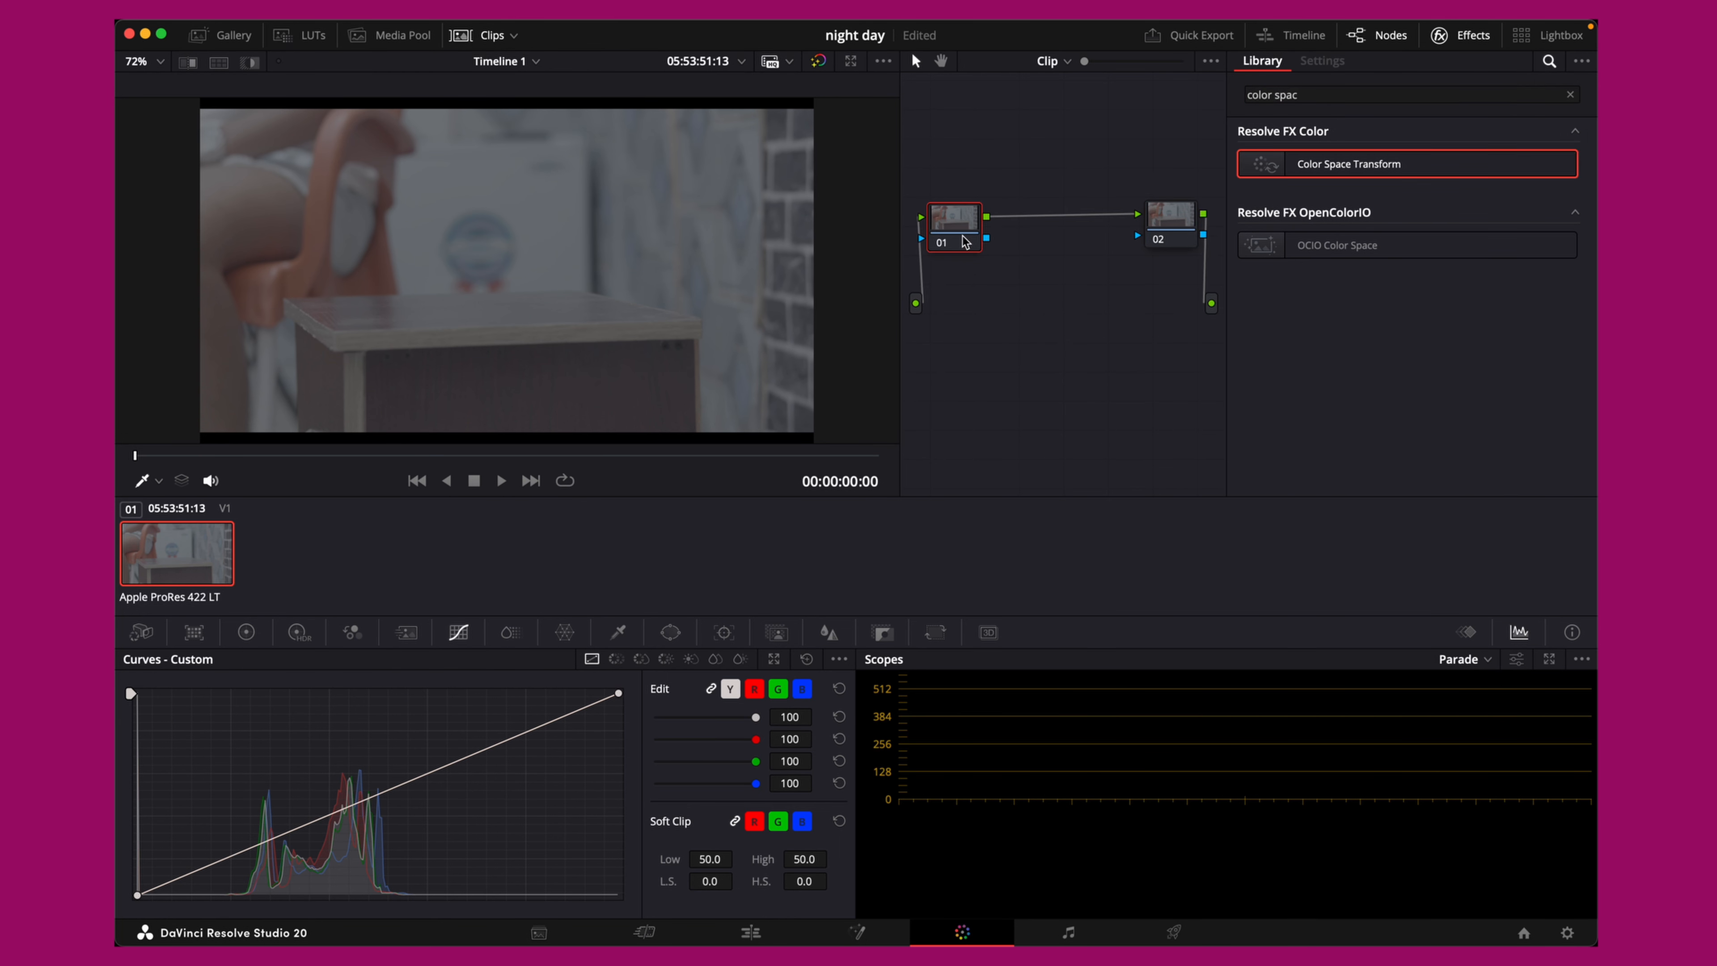
{"action": "left_click_drag", "start_coordinate": [1331, 169], "coordinate": [953, 223]}
{"action": "left_click", "coordinate": [1168, 218]}
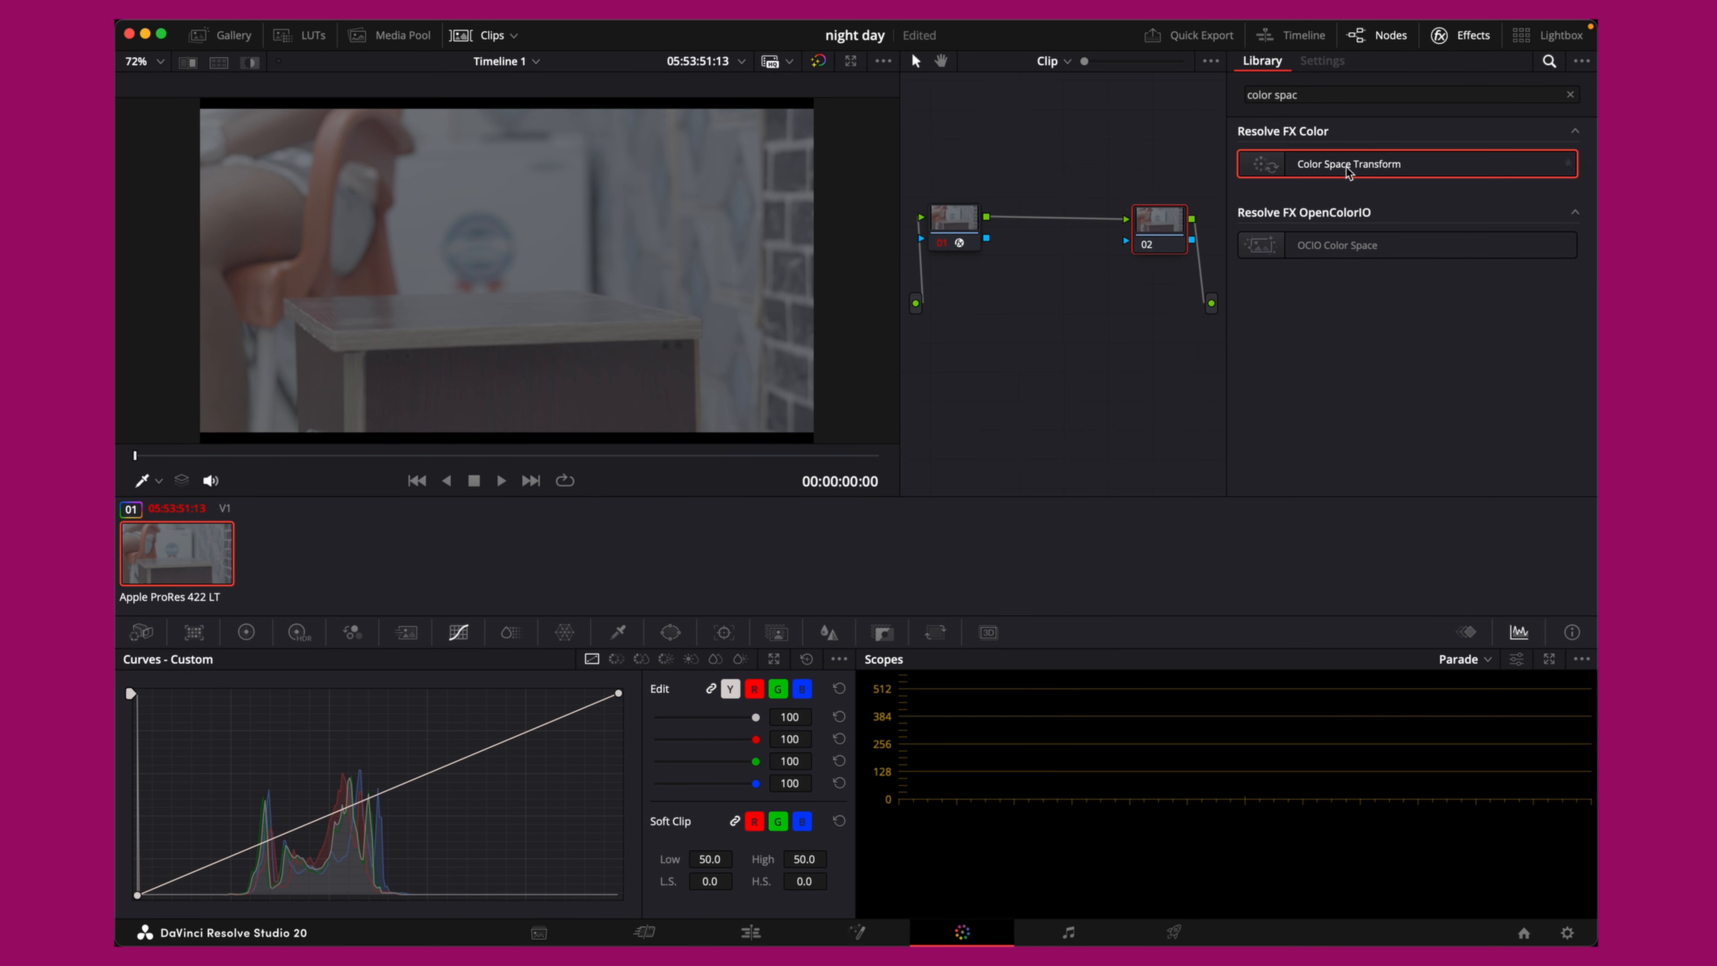
{"action": "left_click_drag", "start_coordinate": [1372, 163], "coordinate": [1160, 224]}
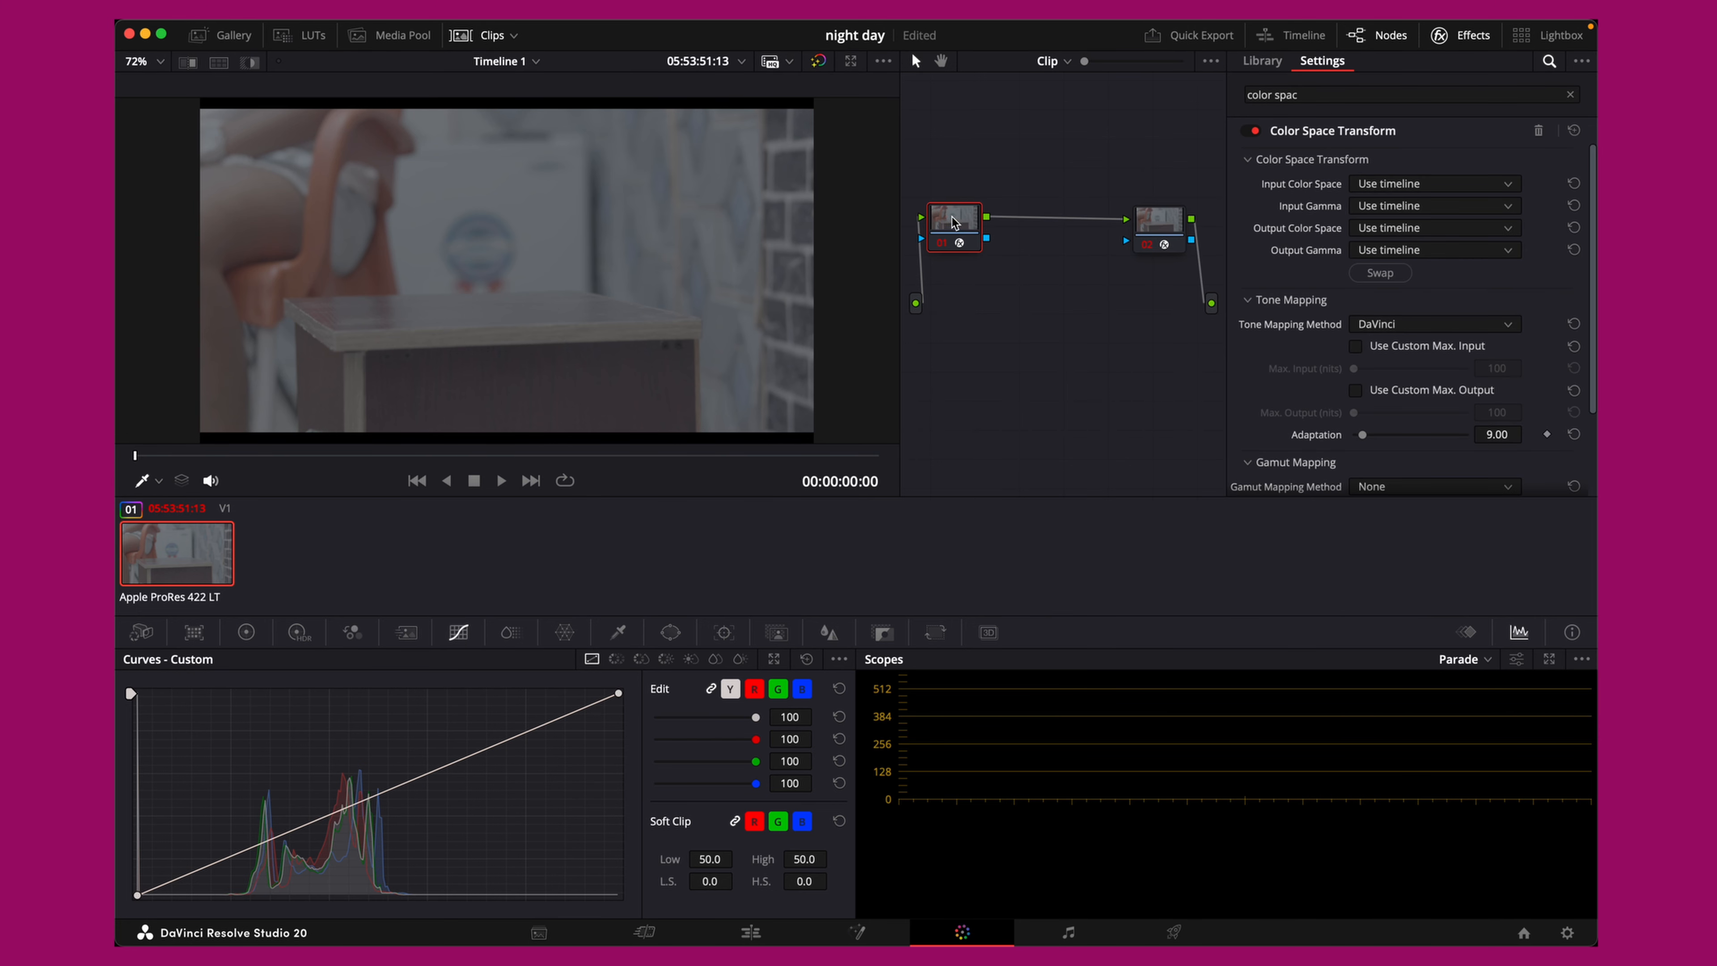
Set the input color space of node 01's Color Space Transform to Blackmagic Design Wide Gamut Gen 4 / 5
{"action": "left_click", "coordinate": [1430, 185]}
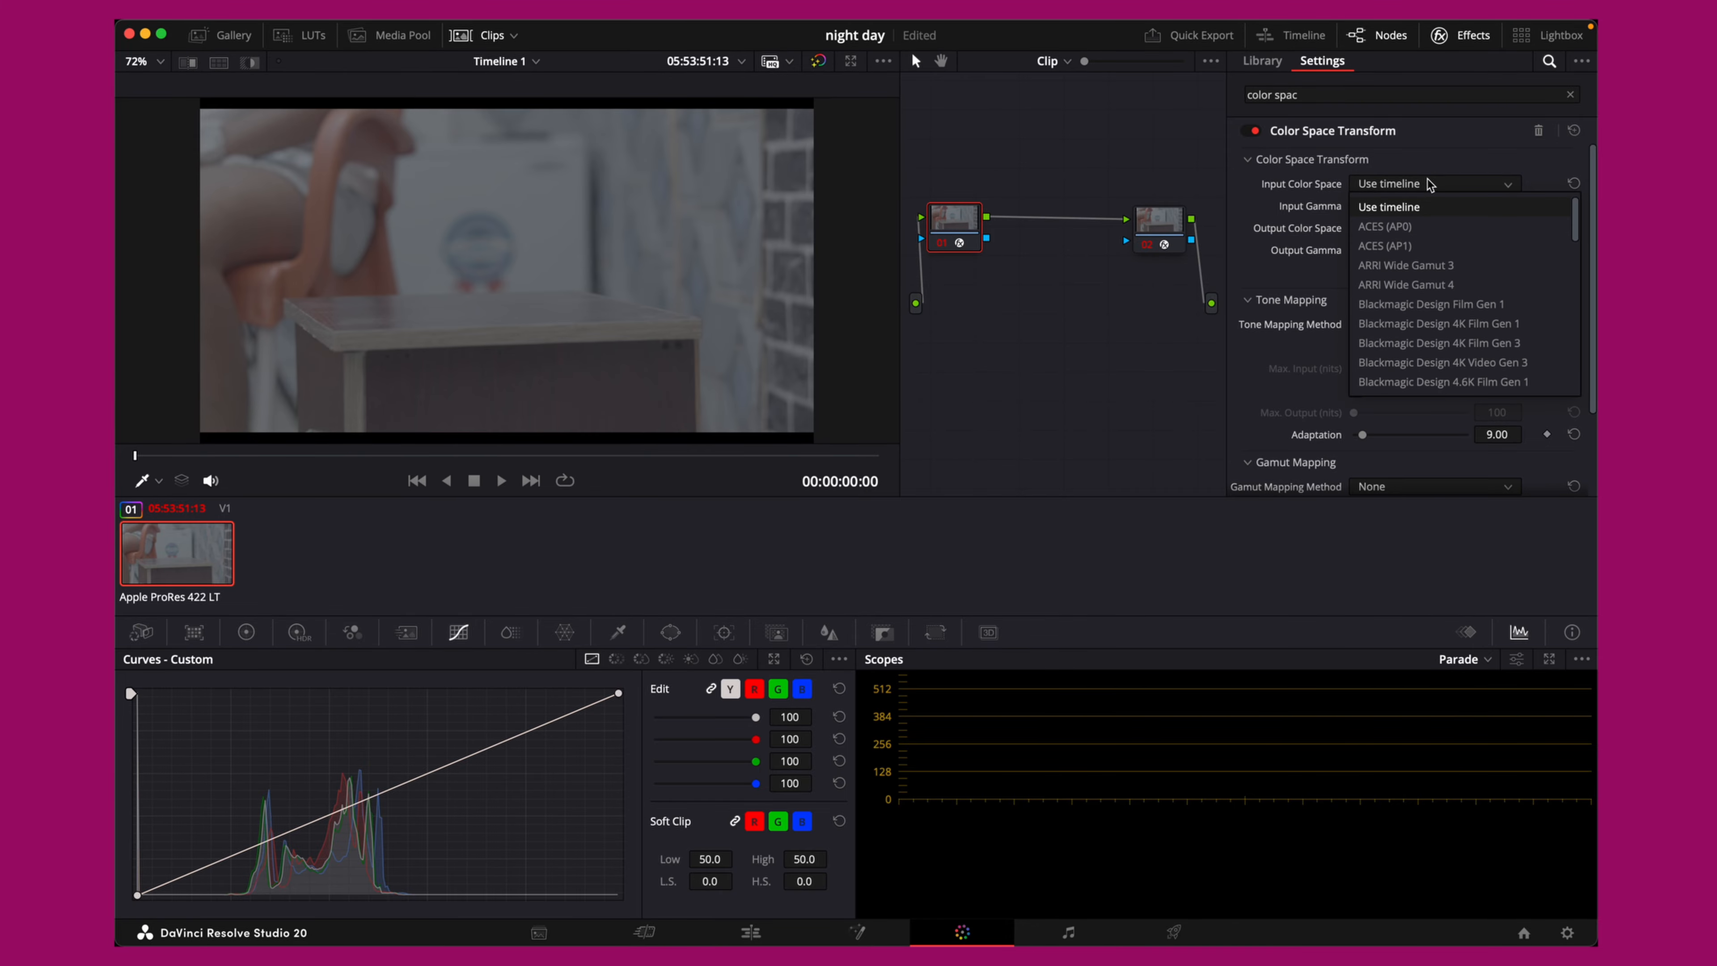
{"action": "key", "text": "b"}
{"action": "key", "text": "Down"}
{"action": "key", "text": "Down"}
{"action": "key", "text": "Down"}
{"action": "key", "text": "Down"}
{"action": "key", "text": "Down"}
{"action": "key", "text": "Down"}
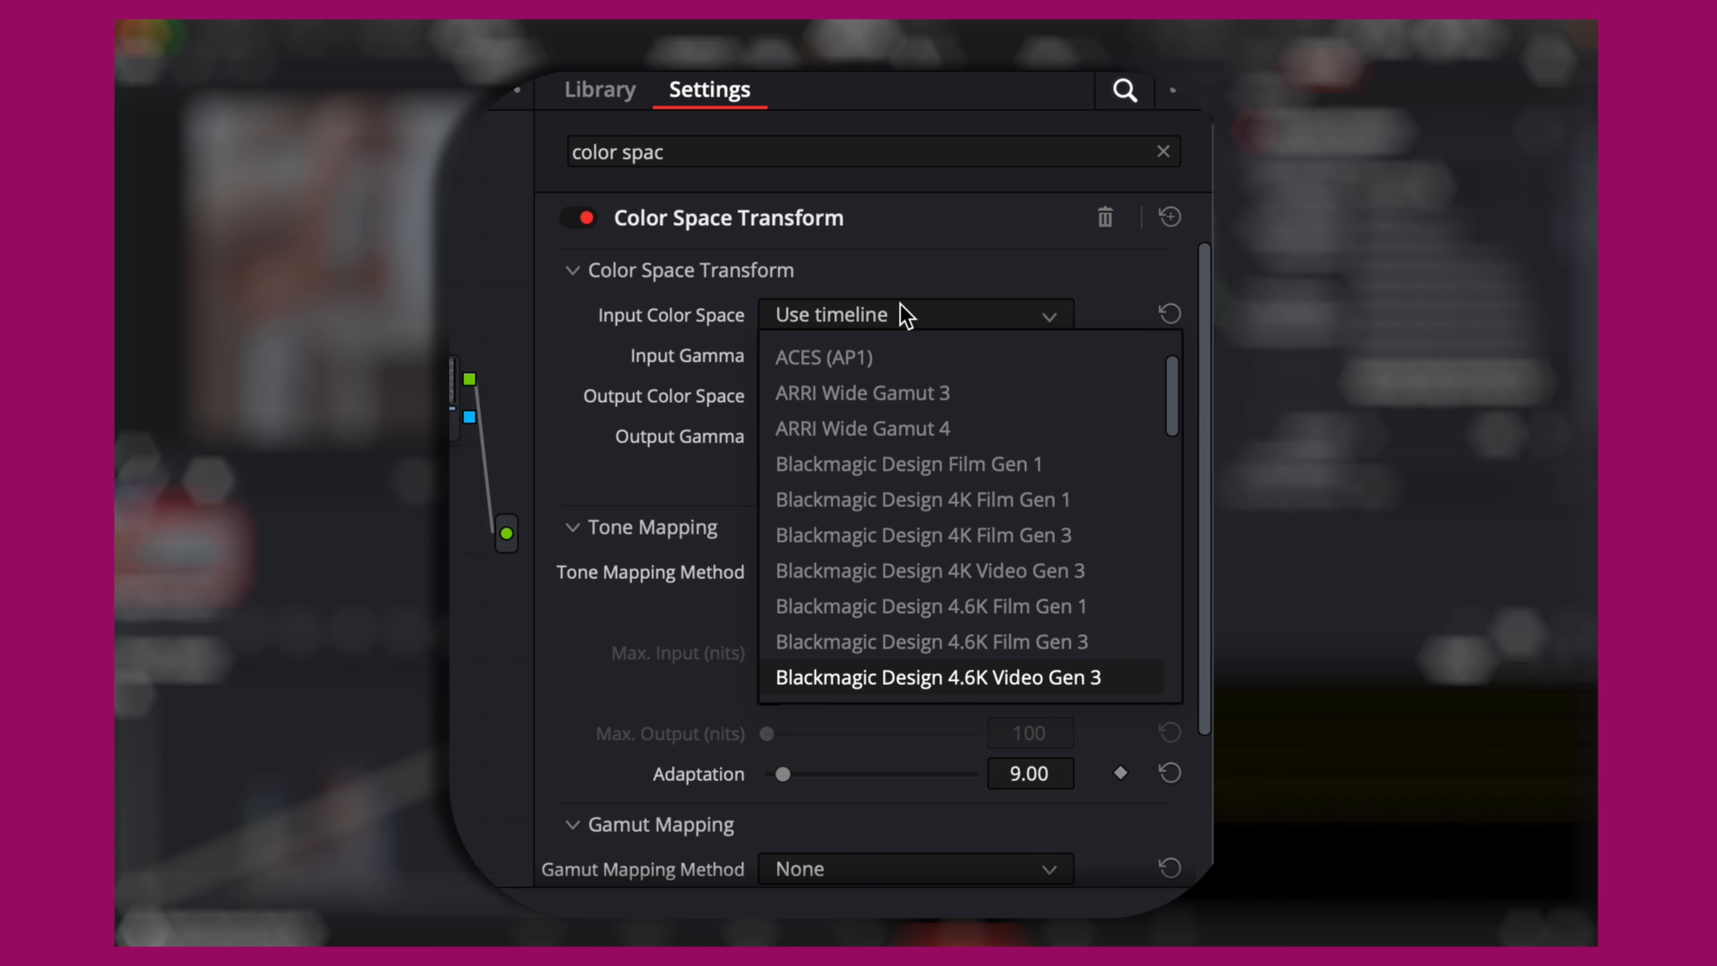
{"action": "key", "text": "Down"}
{"action": "key", "text": "Down"}
{"action": "key", "text": "Down"}
{"action": "key", "text": "Down"}
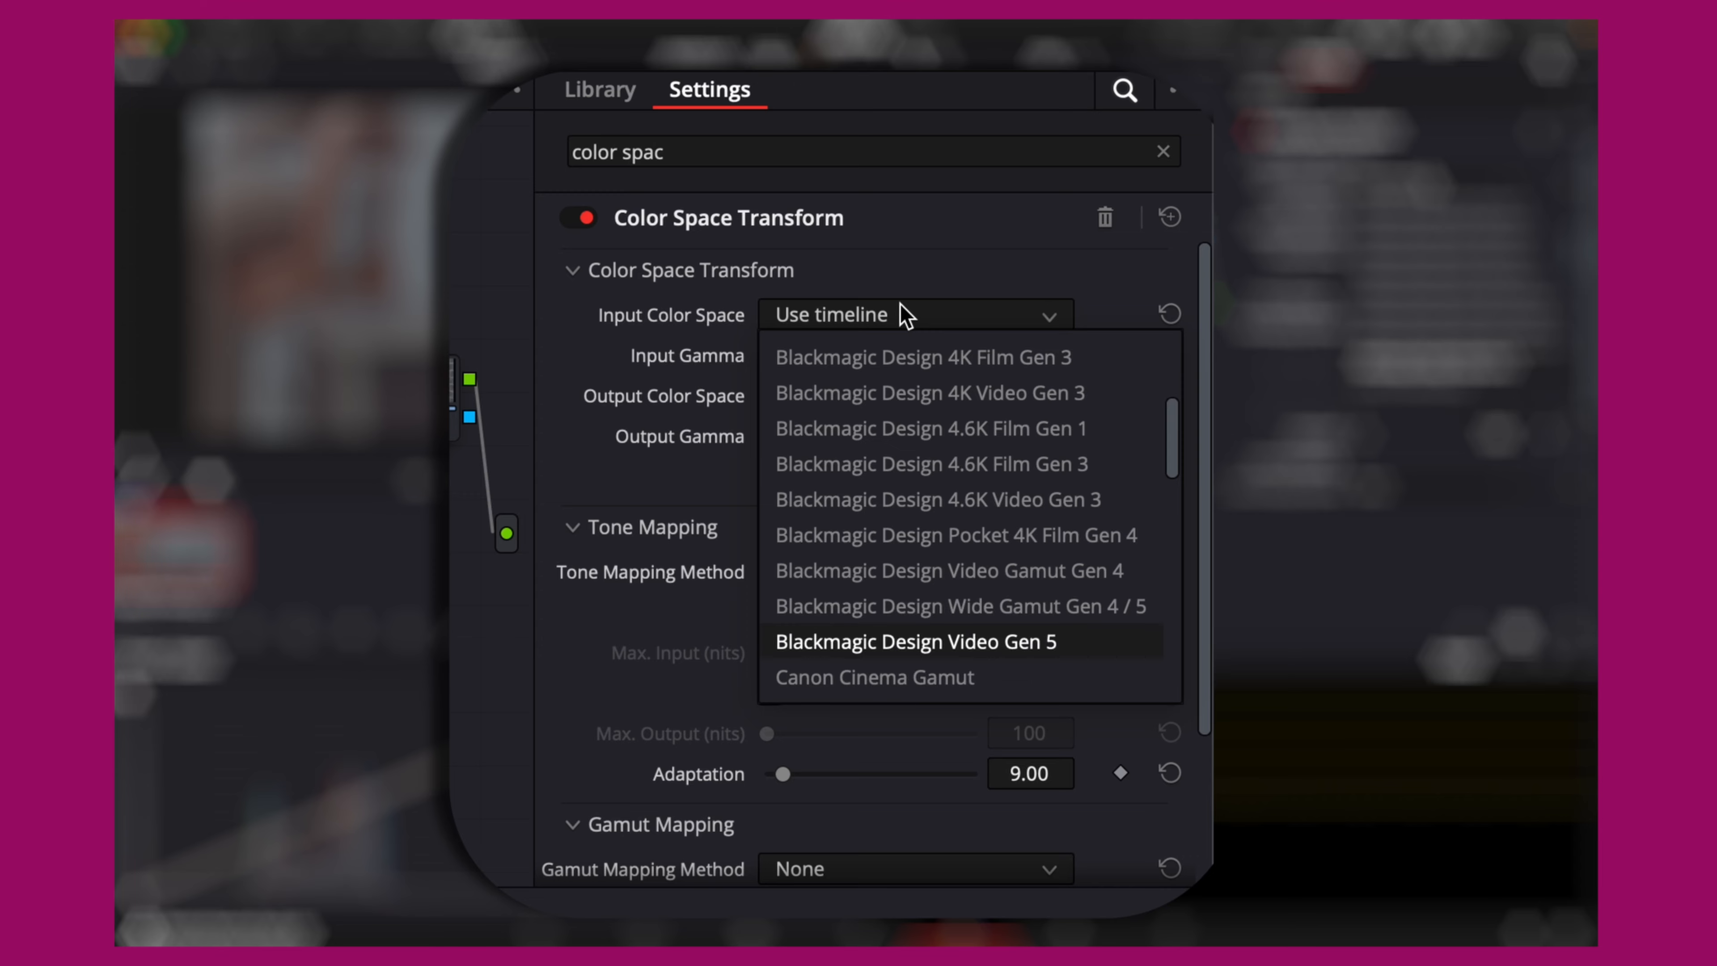
{"action": "key", "text": "Up"}
{"action": "key", "text": "Return"}
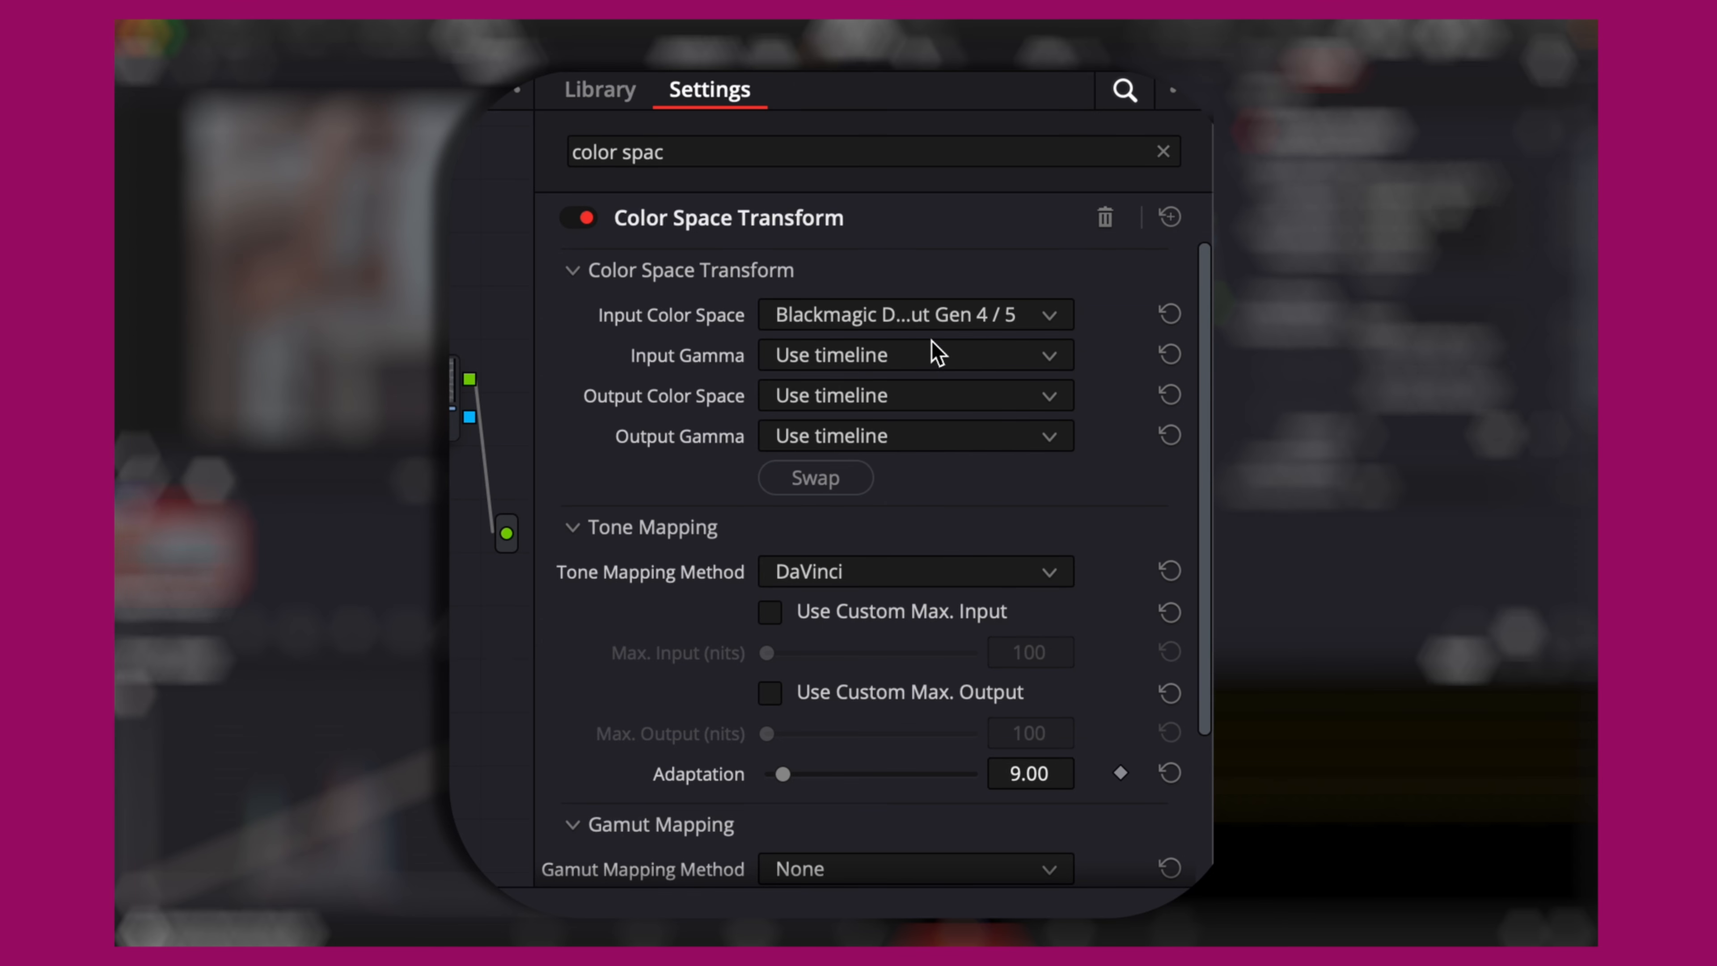
Set the input gamma of node 01's Color Space Transform to Blackmagic Design Film Gen 5
{"action": "left_click", "coordinate": [936, 353]}
{"action": "key", "text": "b"}
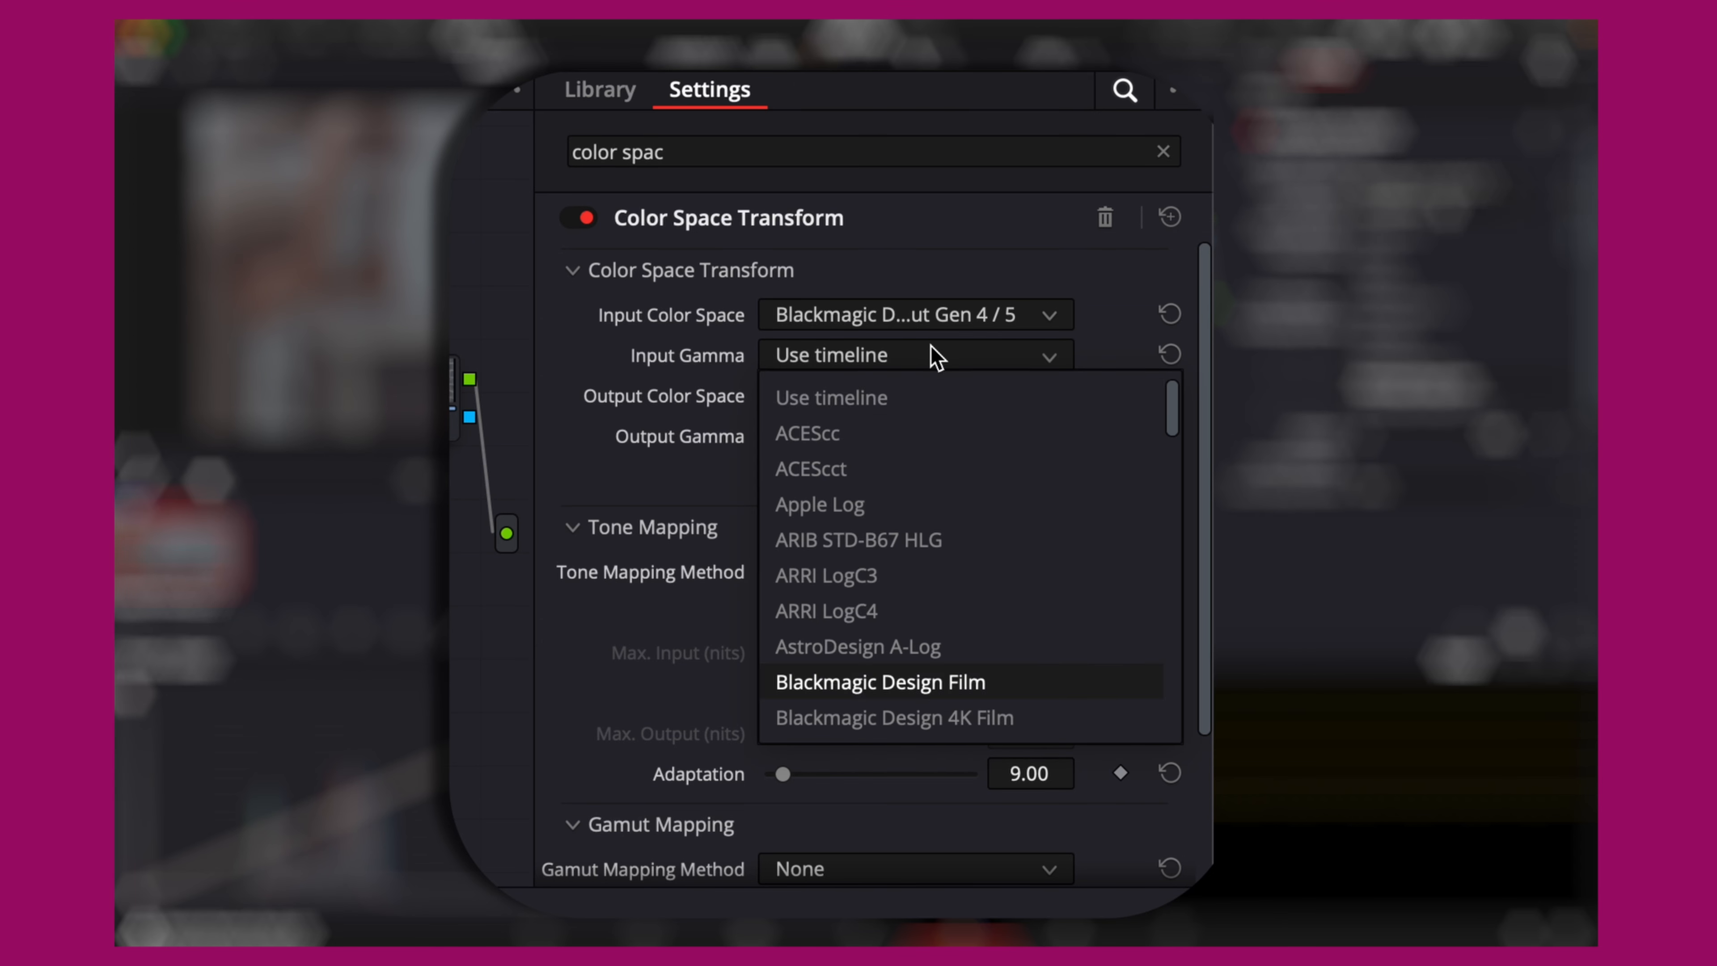
{"action": "key", "text": "Down"}
{"action": "key", "text": "Down"}
{"action": "key", "text": "Down"}
{"action": "key", "text": "Down"}
{"action": "key", "text": "Down"}
{"action": "key", "text": "Down"}
{"action": "key", "text": "Down"}
{"action": "key", "text": "Down"}
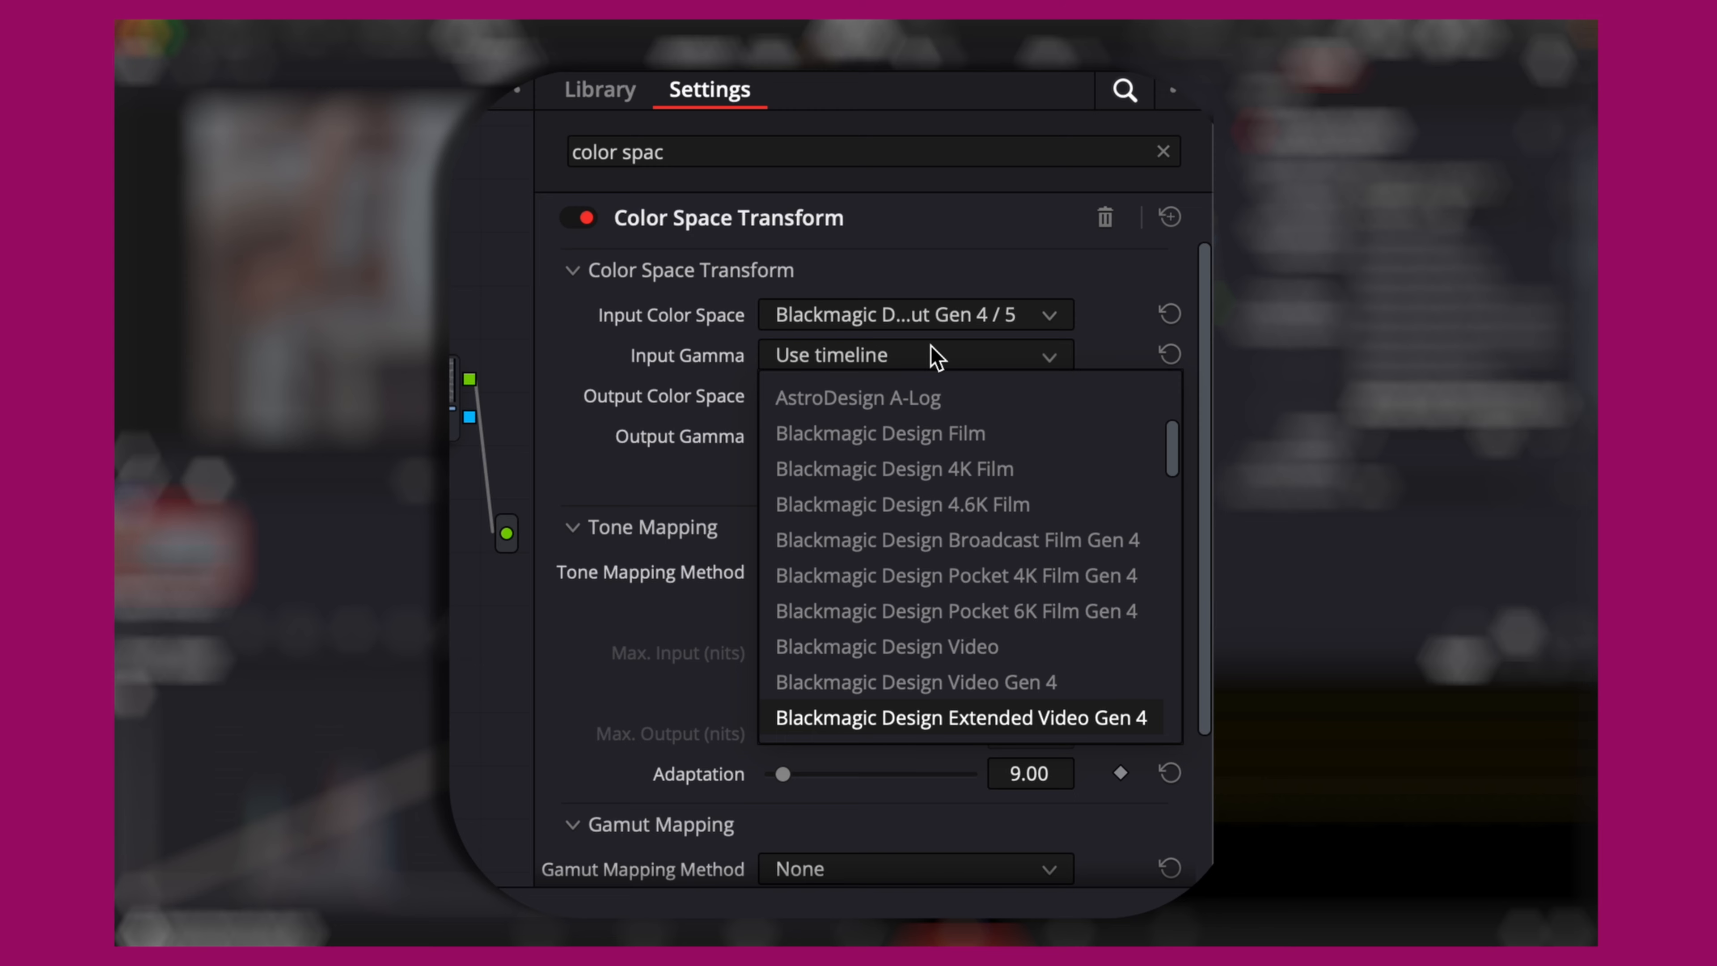
{"action": "key", "text": "Down"}
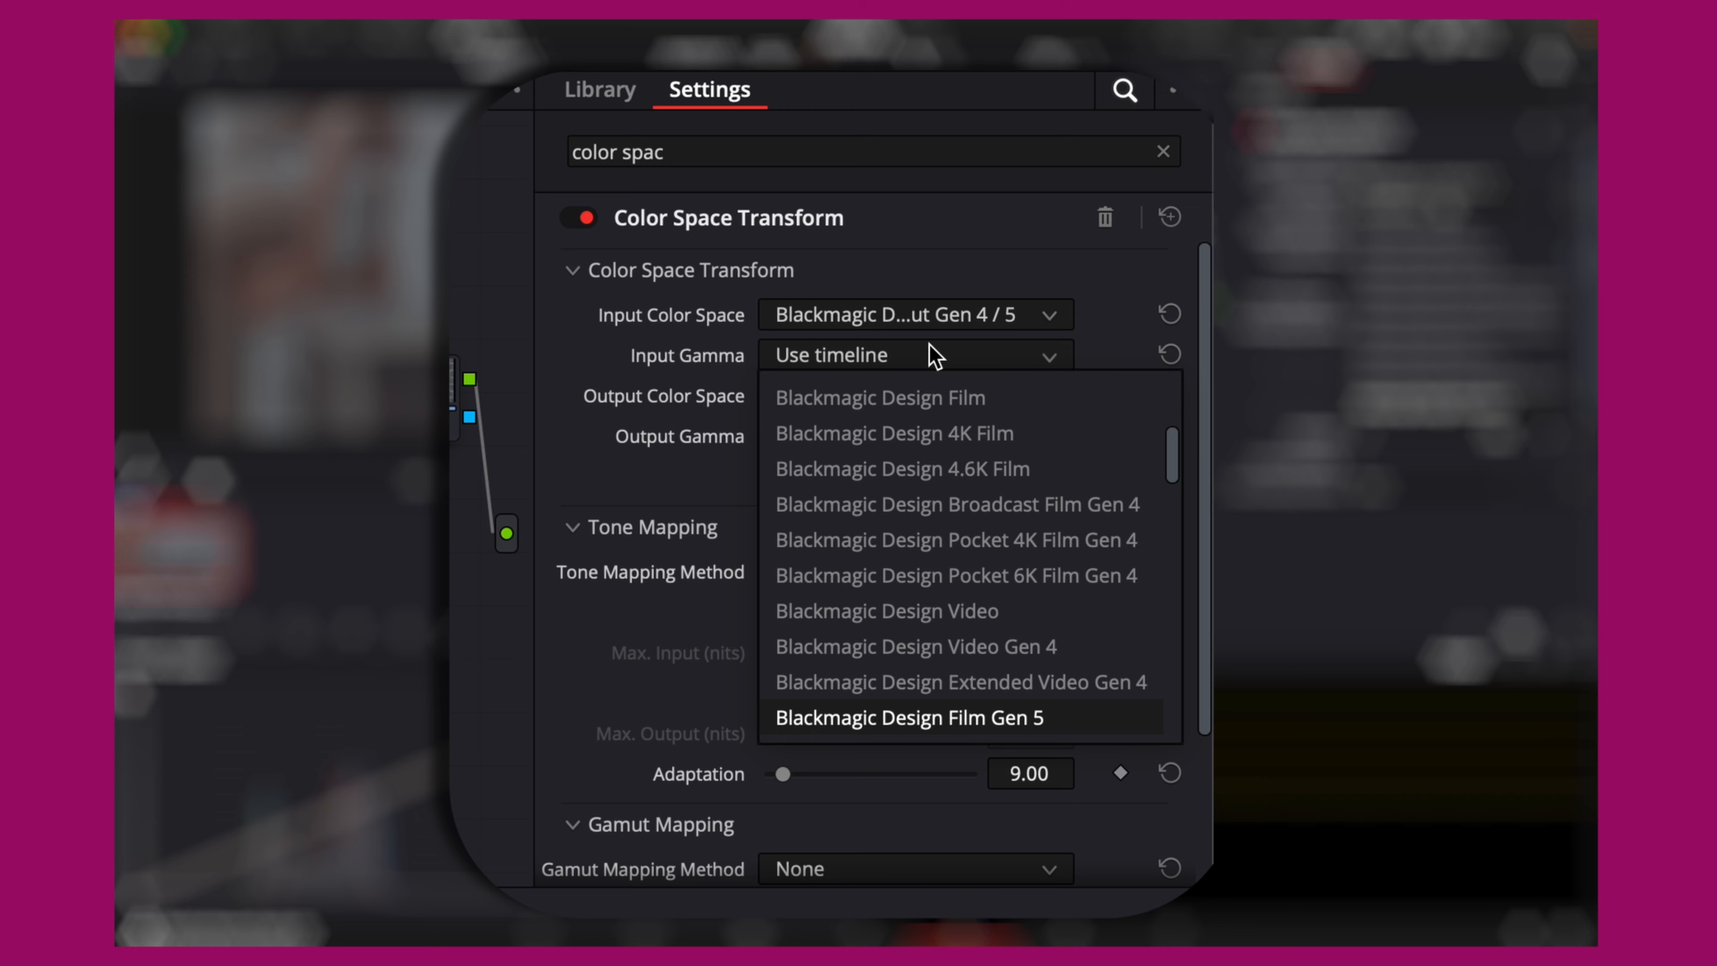
{"action": "key", "text": "Return"}
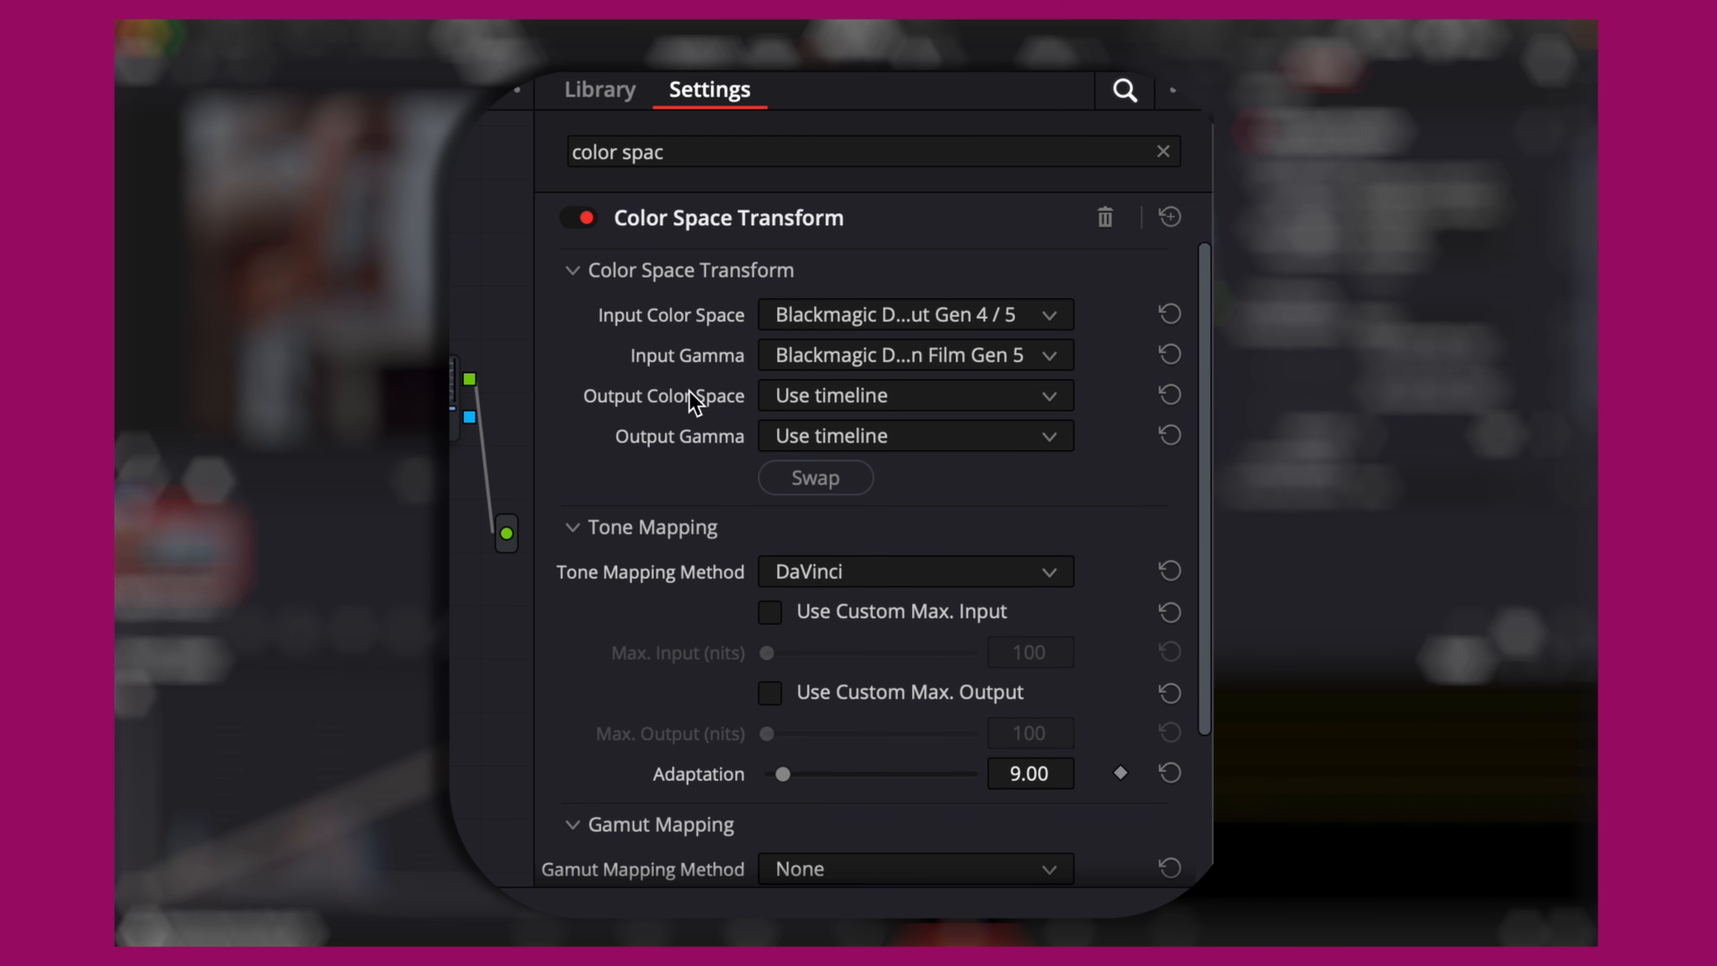
Set node 01's output color space to DaVinci Wide Gamut and its output gamma to DaVinci Intermediate
{"action": "left_click", "coordinate": [999, 397]}
{"action": "key", "text": "d"}
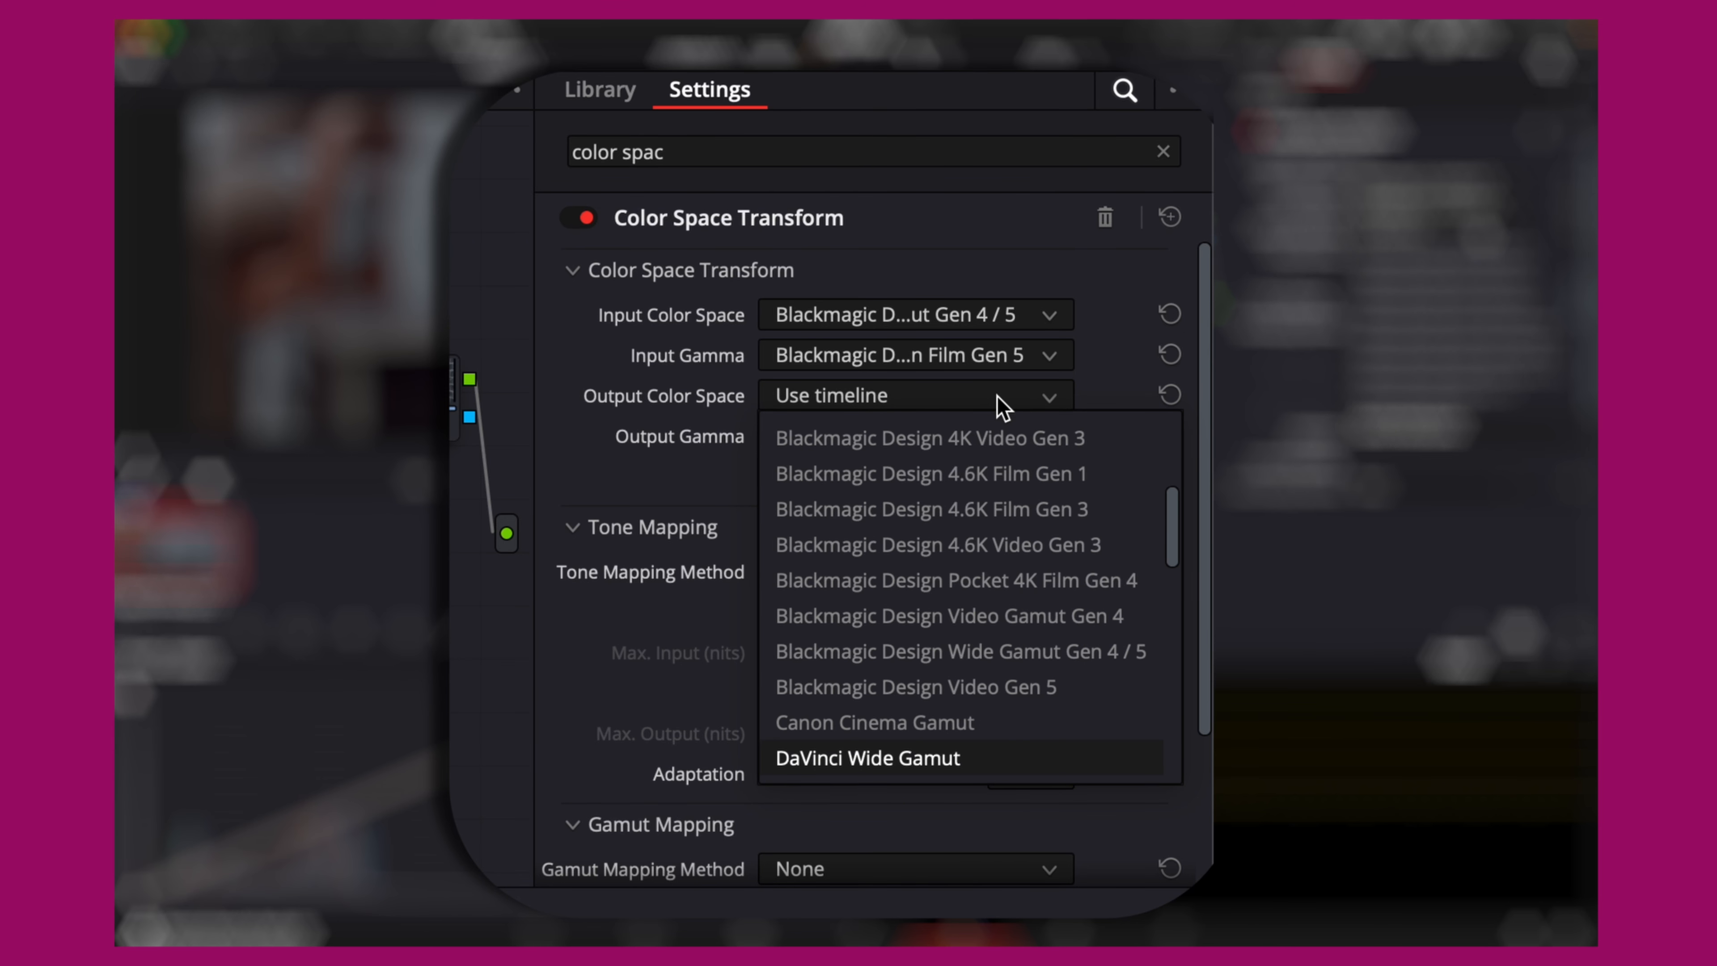
{"action": "key", "text": "Return"}
{"action": "left_click", "coordinate": [960, 441]}
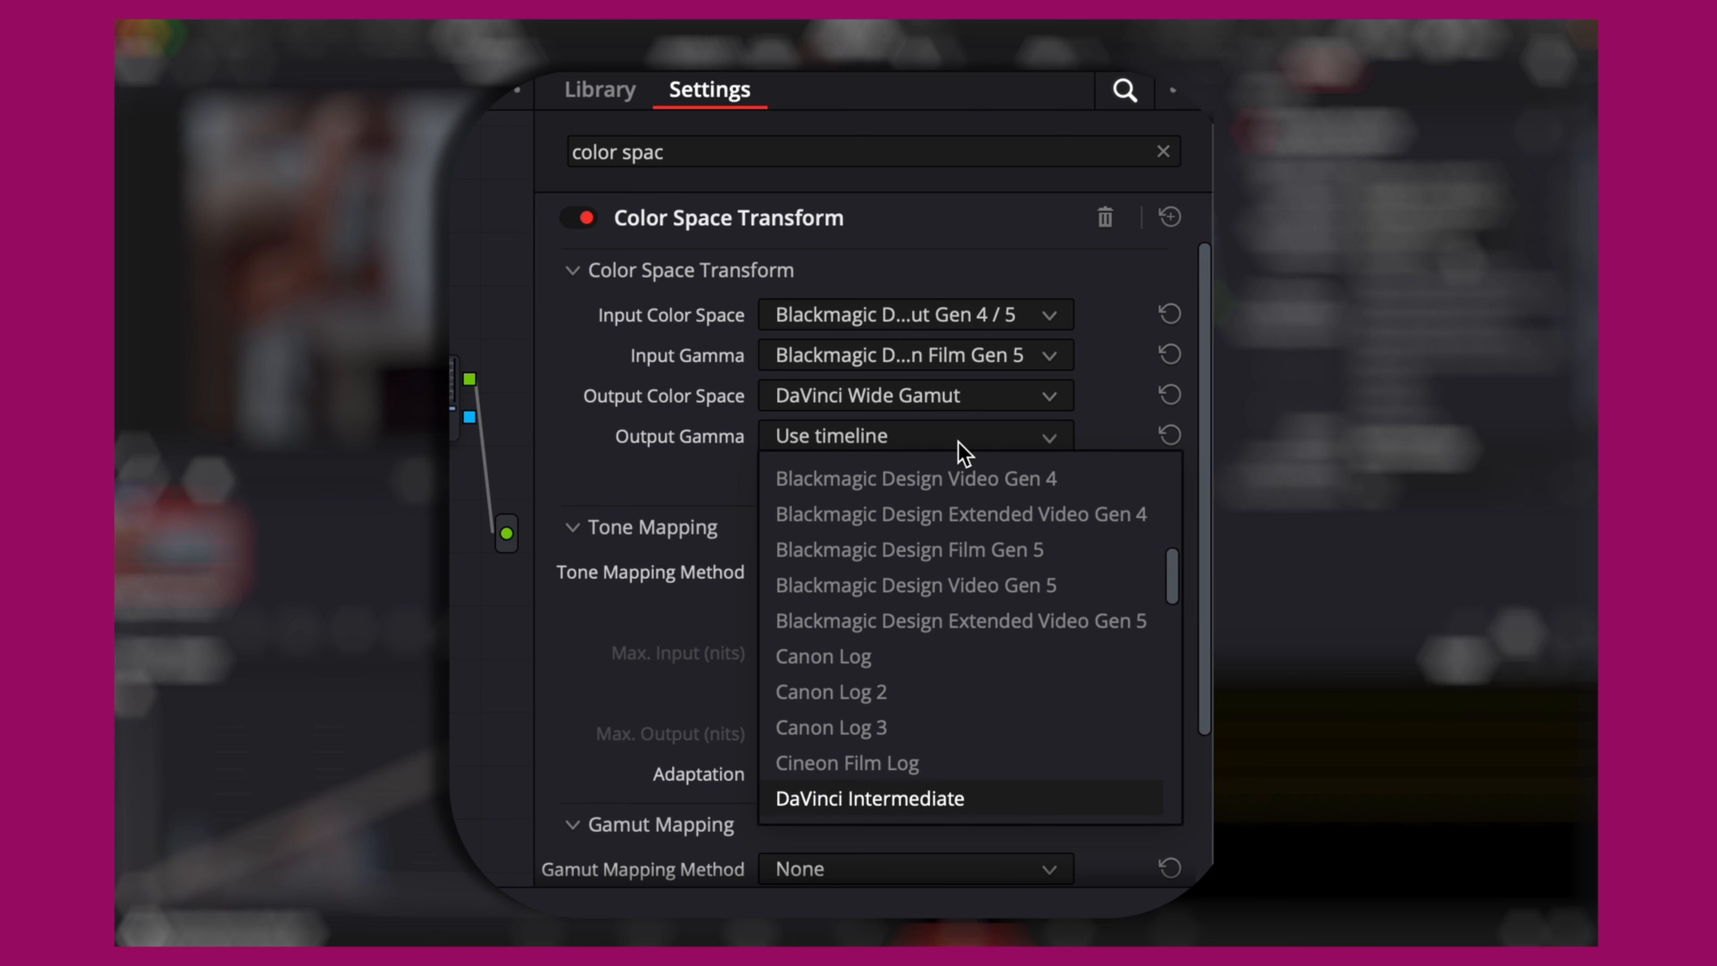
{"action": "key", "text": "Return"}
Set node 02's input color space to DaVinci Wide Gamut and its input gamma to DaVinci Intermediate
{"action": "left_click", "coordinate": [473, 416]}
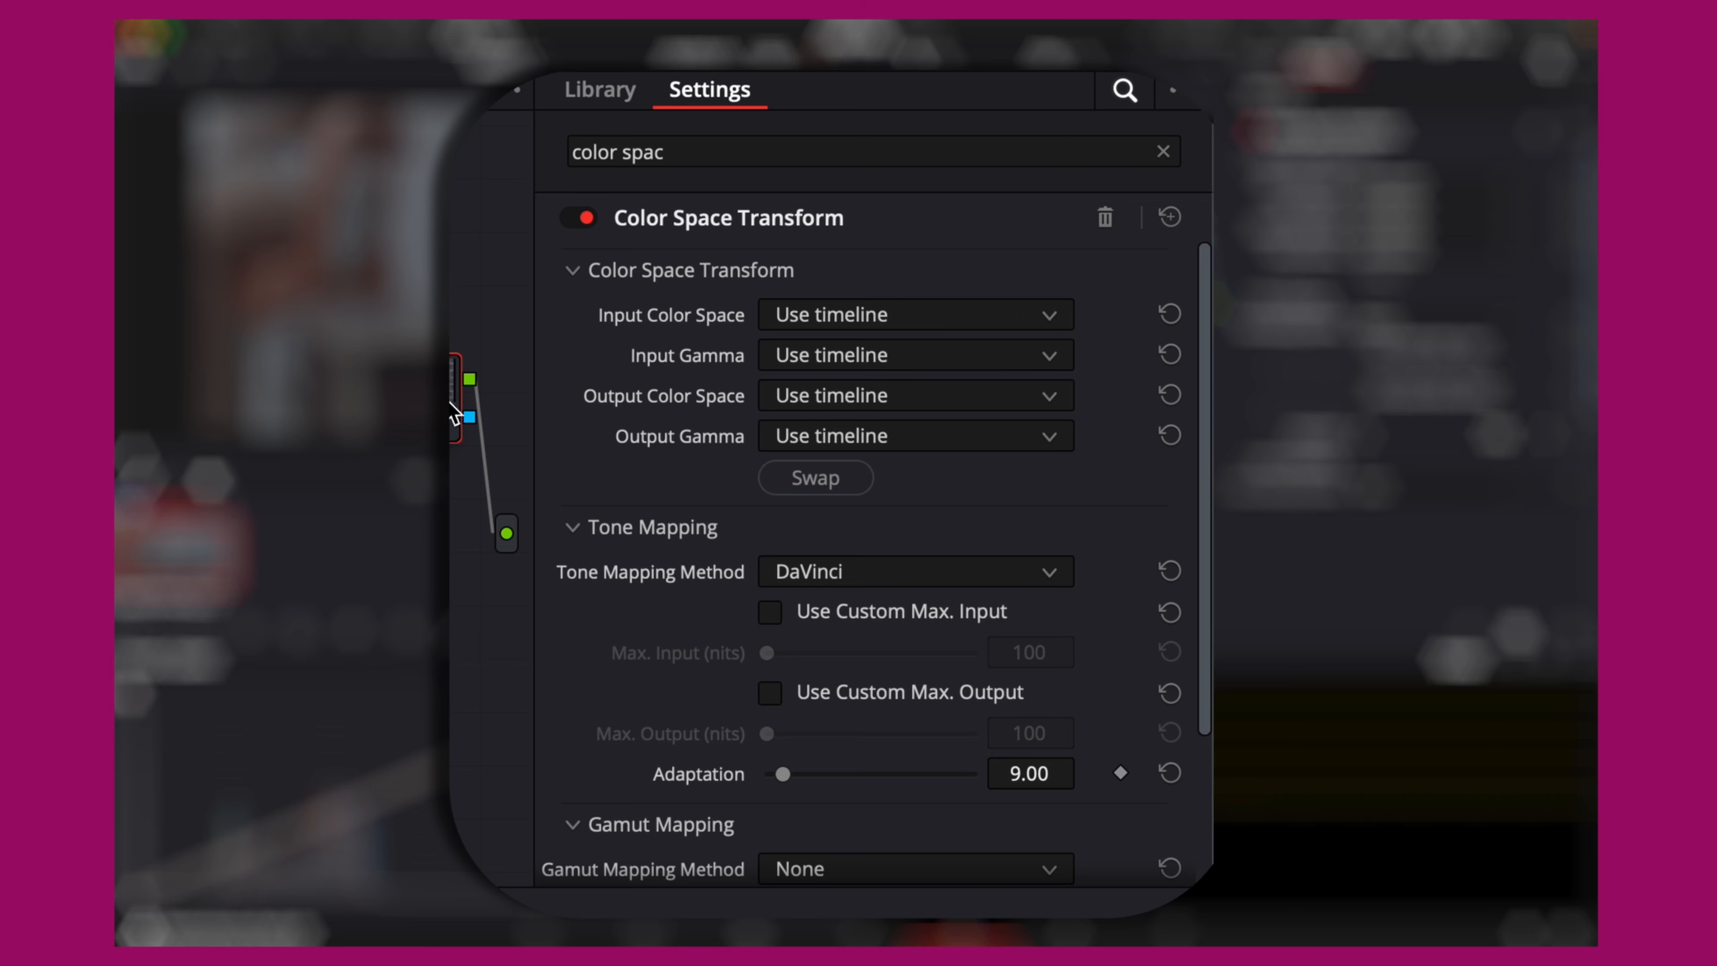
{"action": "left_click", "coordinate": [917, 318]}
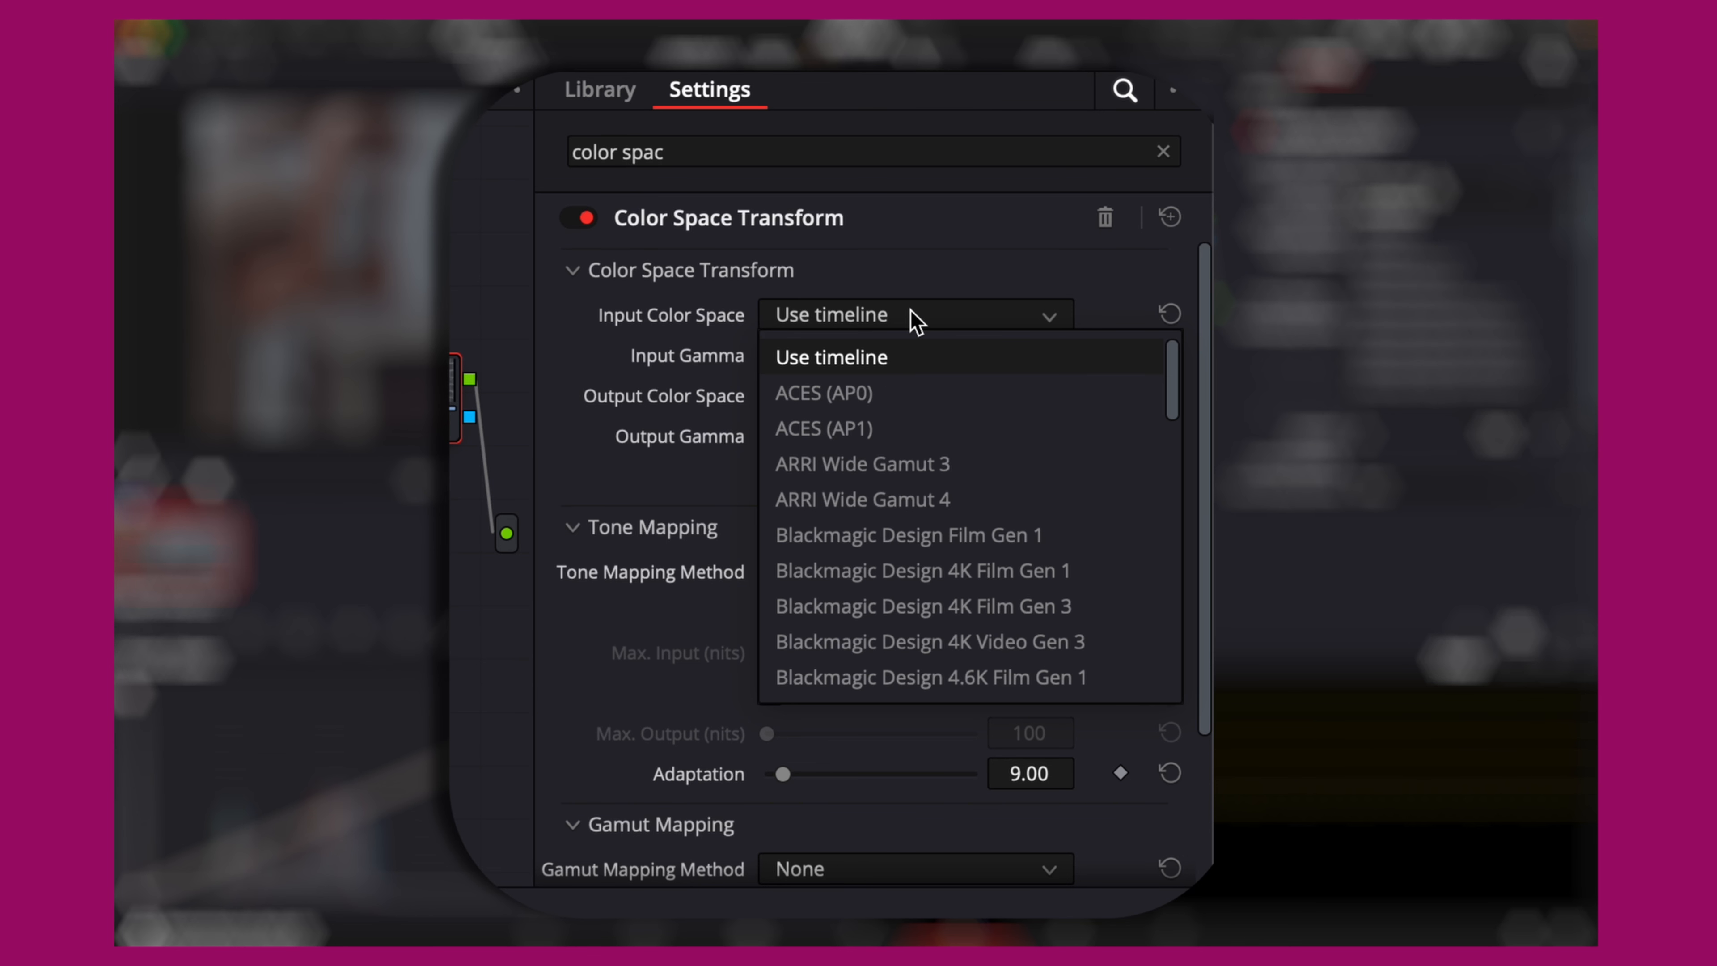
{"action": "key", "text": "d"}
{"action": "key", "text": "Return"}
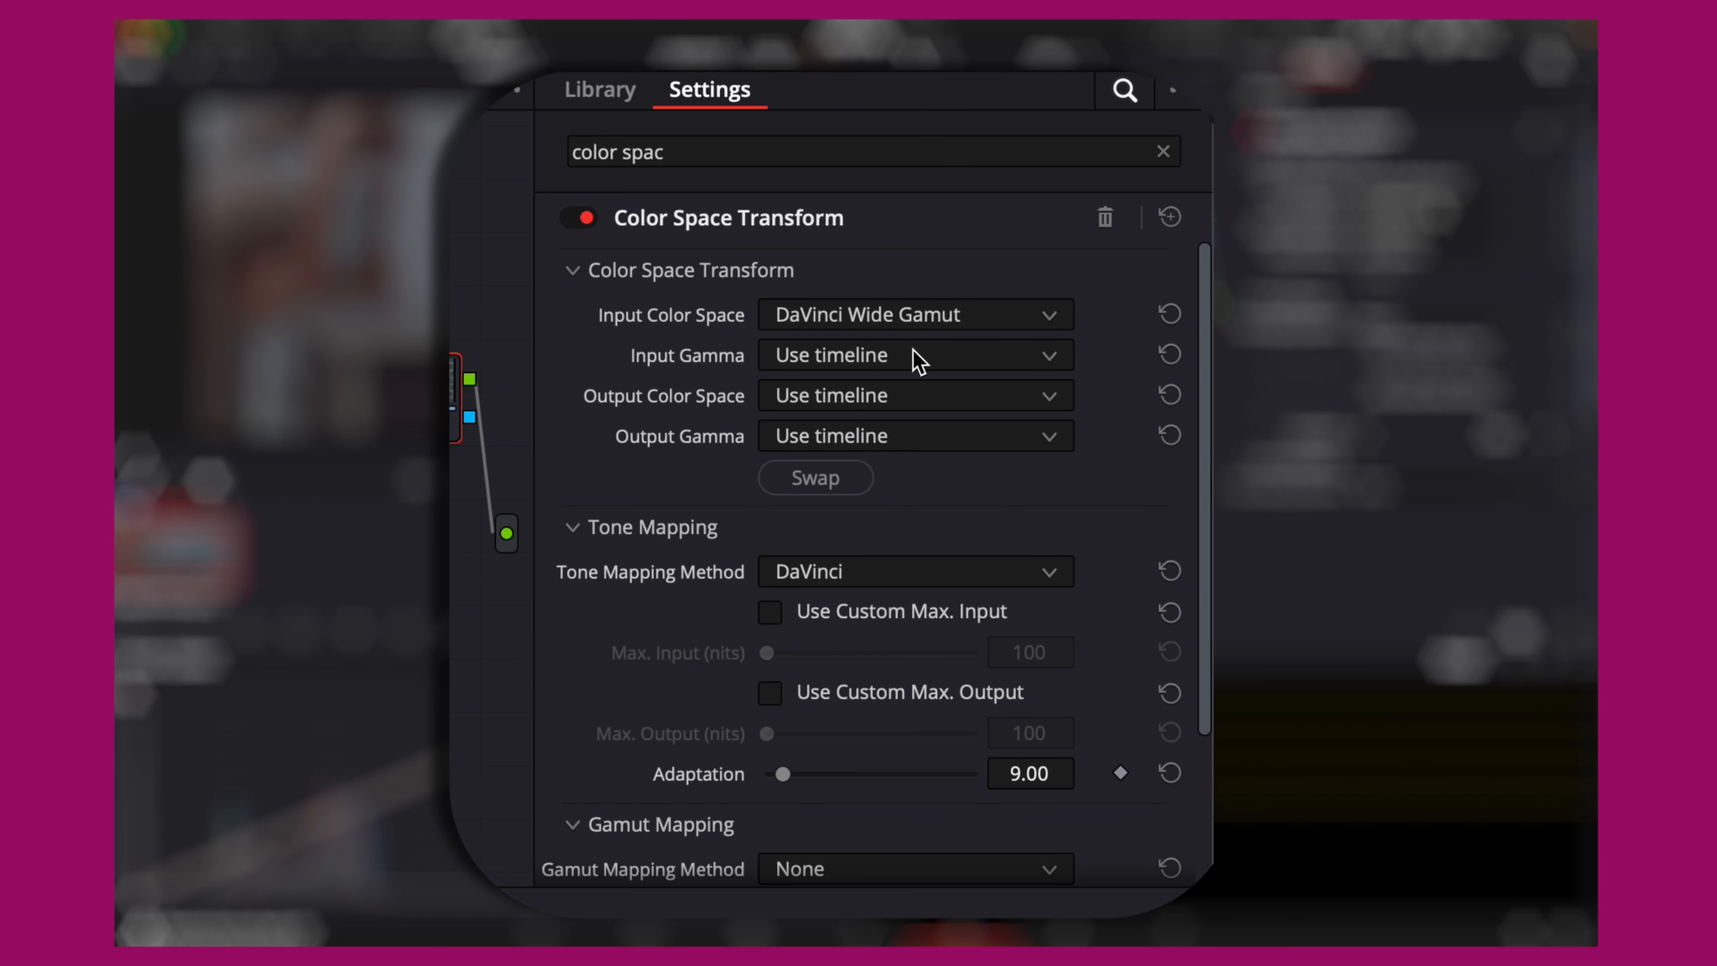
{"action": "left_click", "coordinate": [916, 357]}
{"action": "key", "text": "d"}
{"action": "key", "text": "Return"}
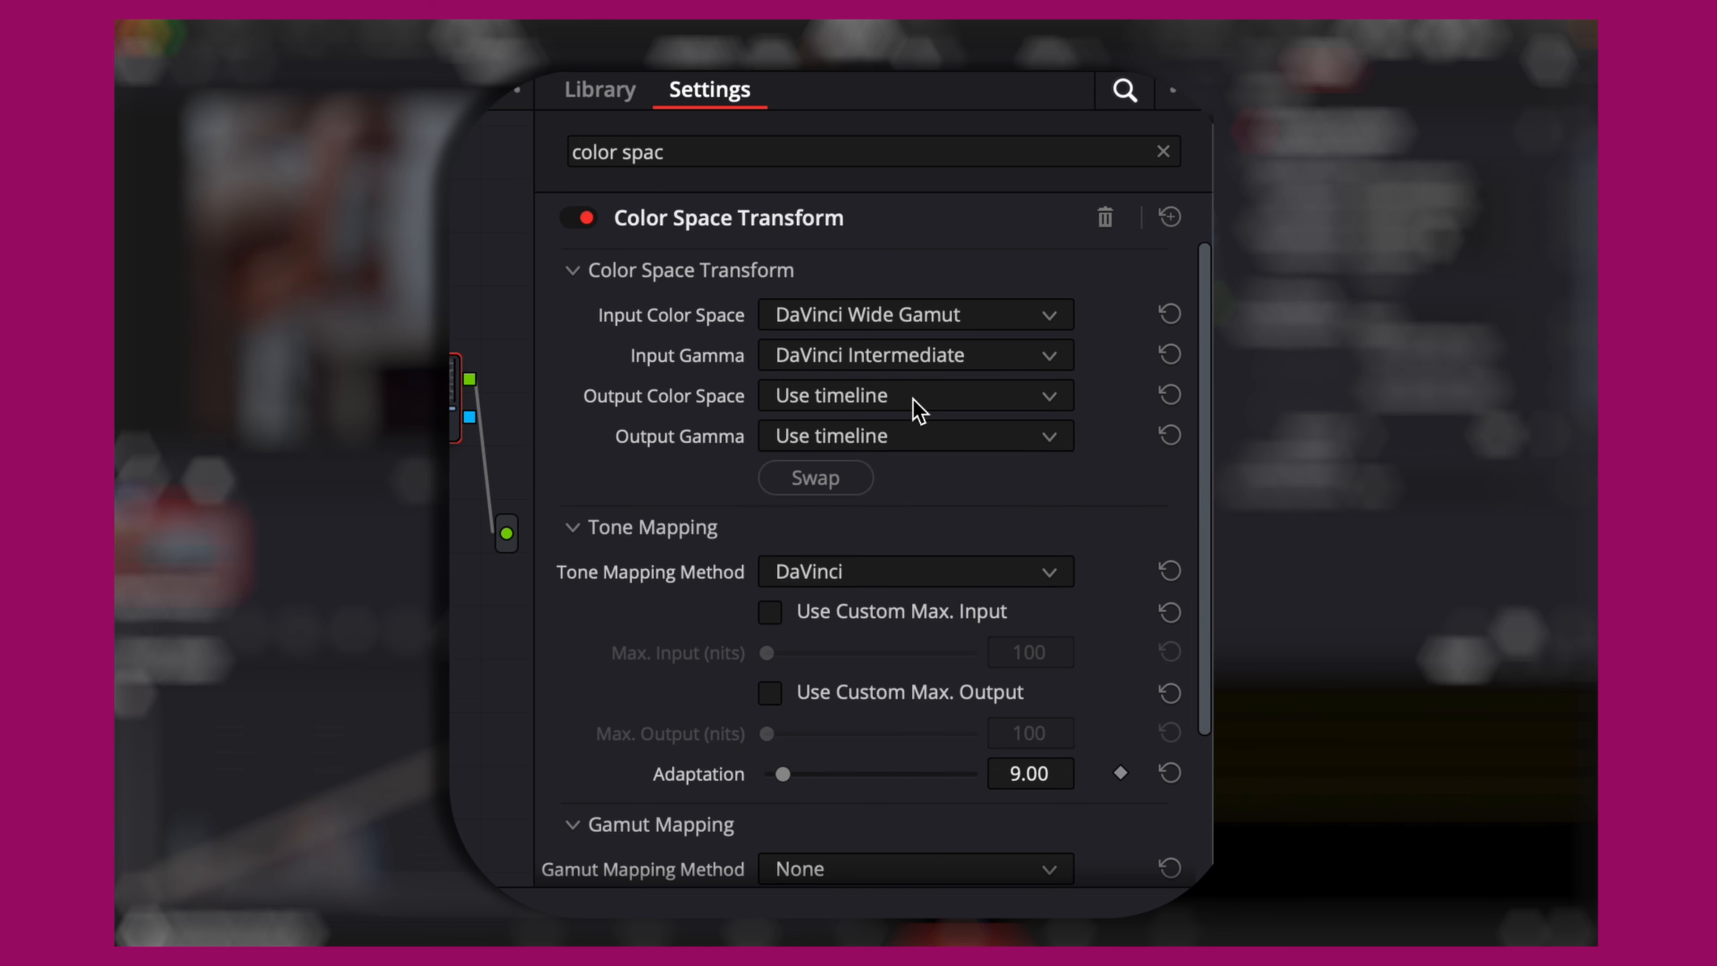
Set node 02's output color space to Rec.709 and its output gamma to Gamma 2.4
{"action": "left_click", "coordinate": [912, 400]}
{"action": "key", "text": "r"}
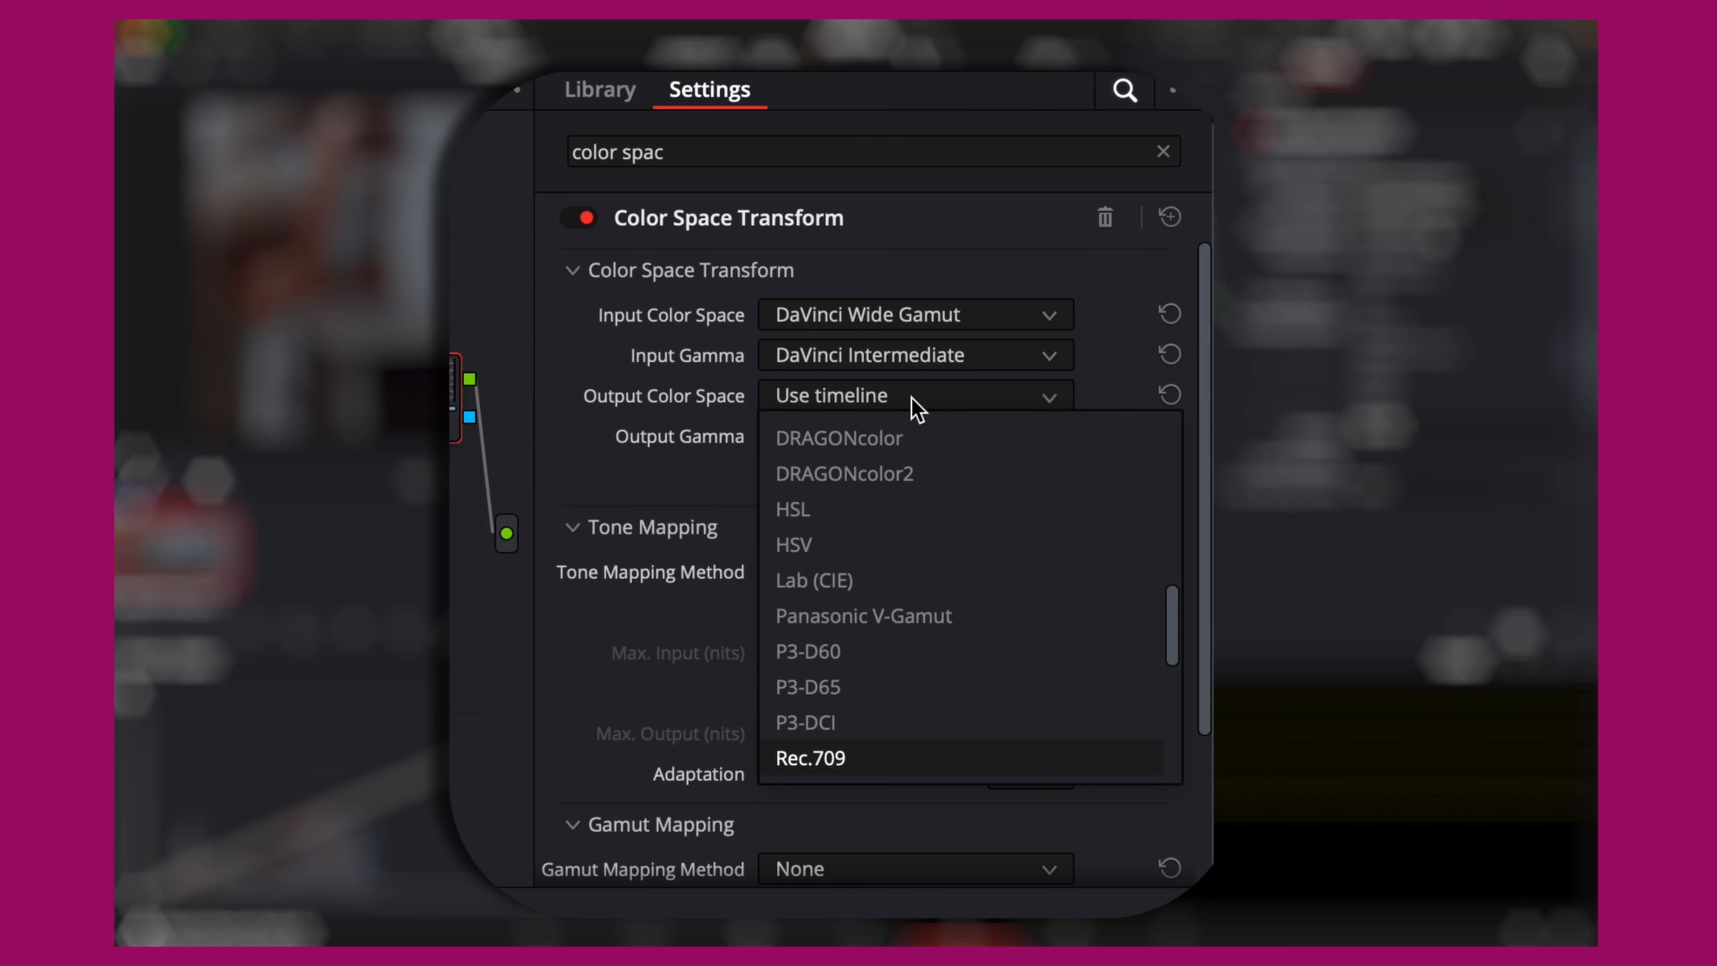
{"action": "key", "text": "Return"}
{"action": "left_click", "coordinate": [911, 446]}
{"action": "key", "text": "g"}
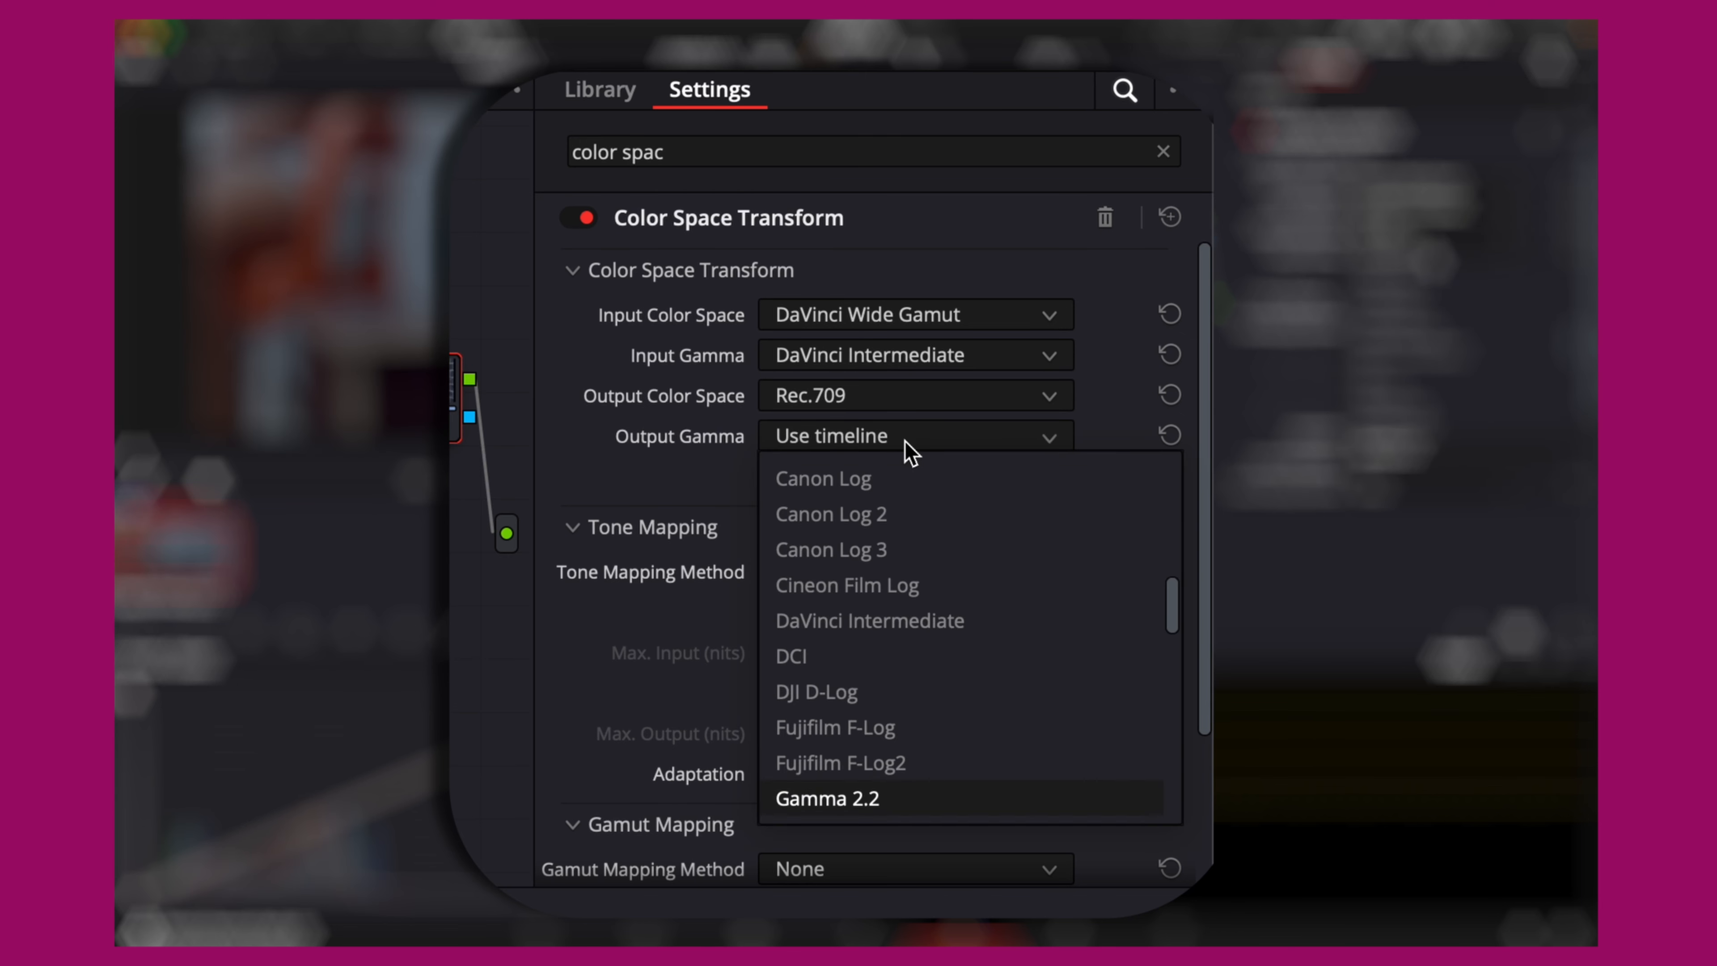
{"action": "key", "text": "Down"}
{"action": "key", "text": "Return"}
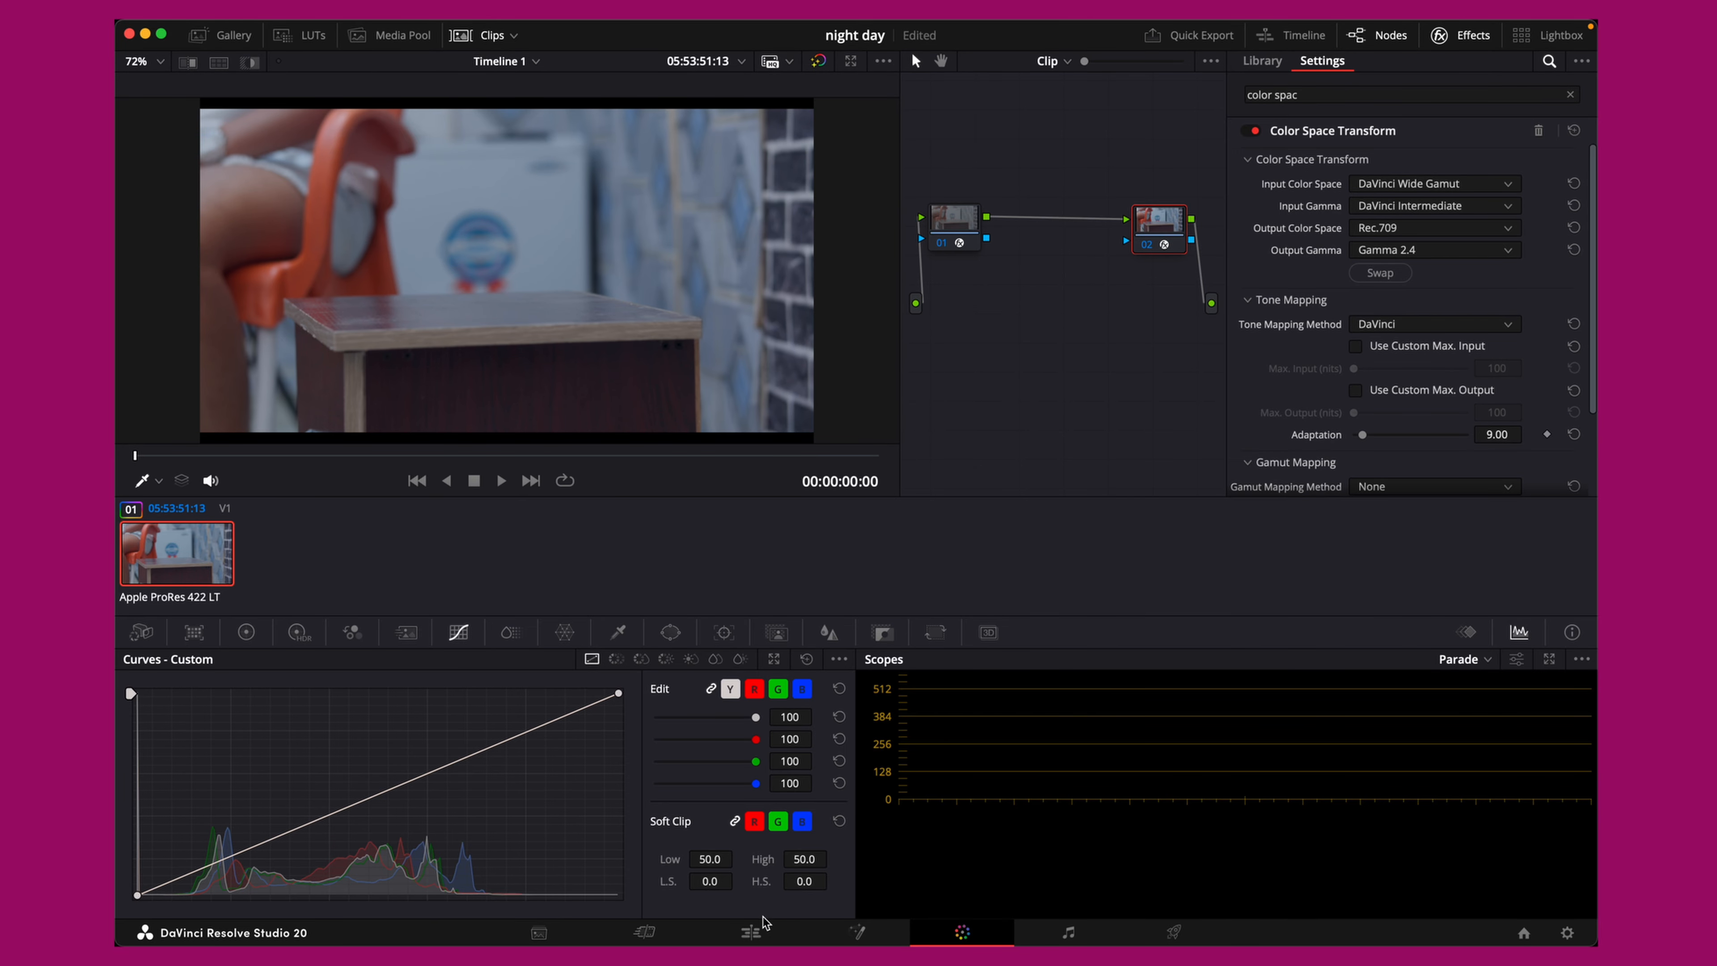
On the Edit page, duplicate the Video 1 clip further along the same track, leaving a gap, and compare the two clips
{"action": "left_click", "coordinate": [767, 929]}
{"action": "left_click", "coordinate": [409, 693]}
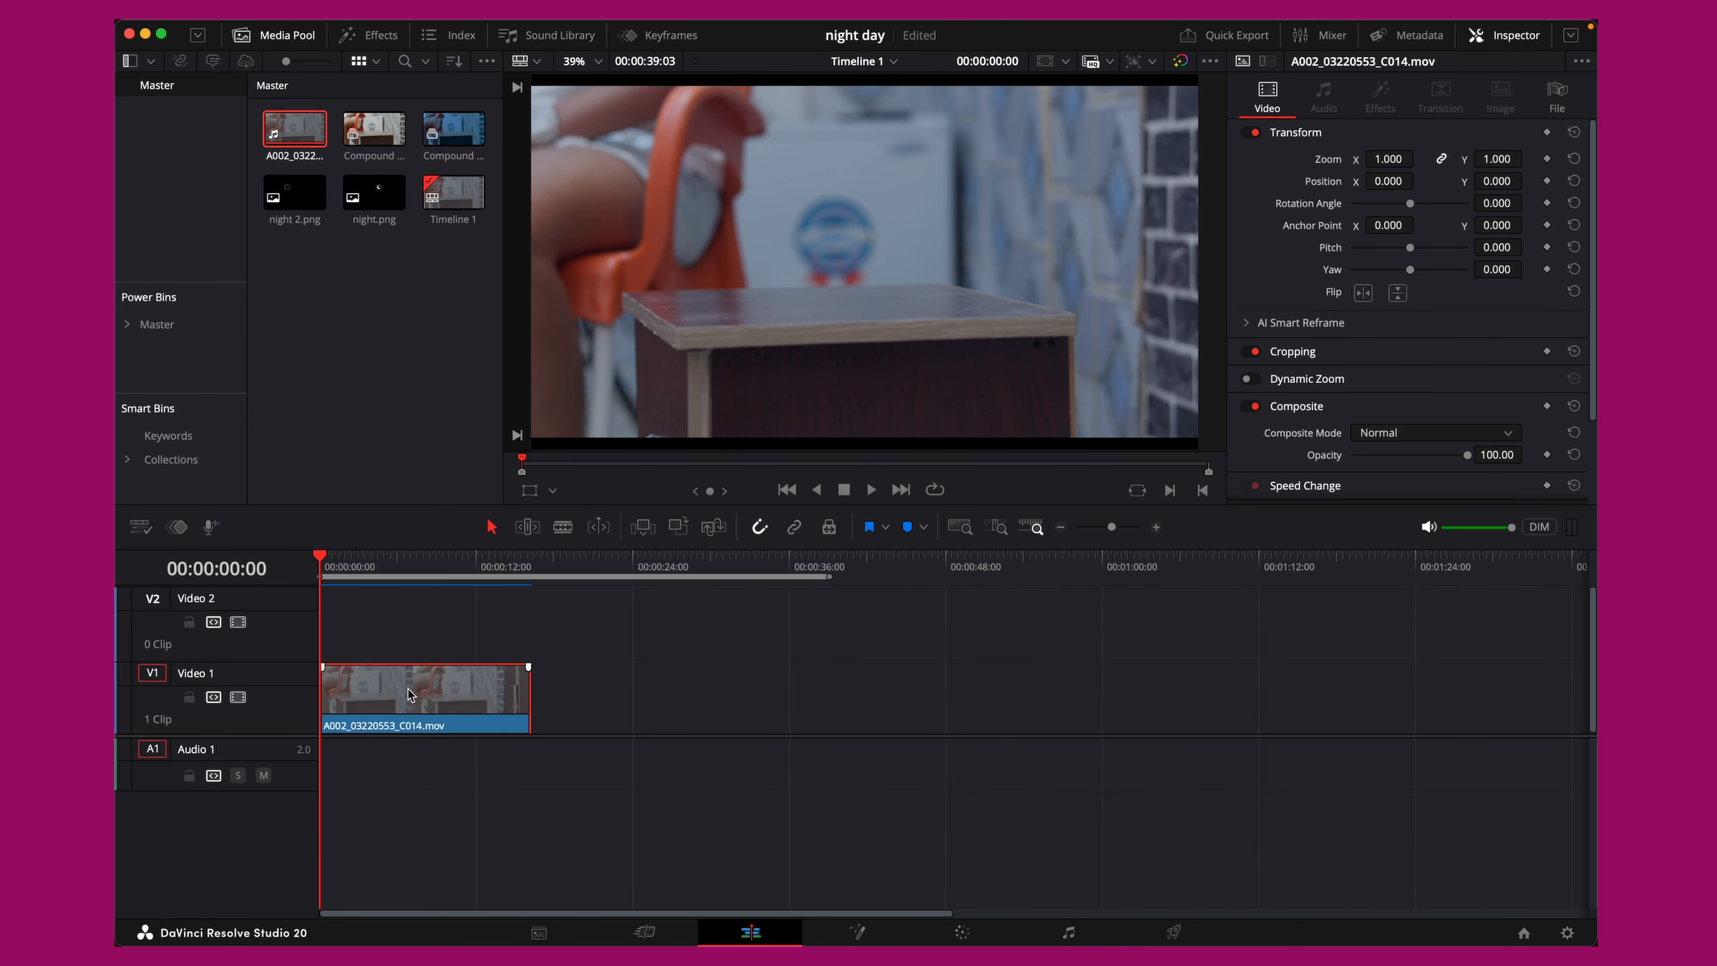
{"action": "left_click_drag", "start_coordinate": [409, 693], "coordinate": [730, 693]}
{"action": "left_click", "coordinate": [362, 565]}
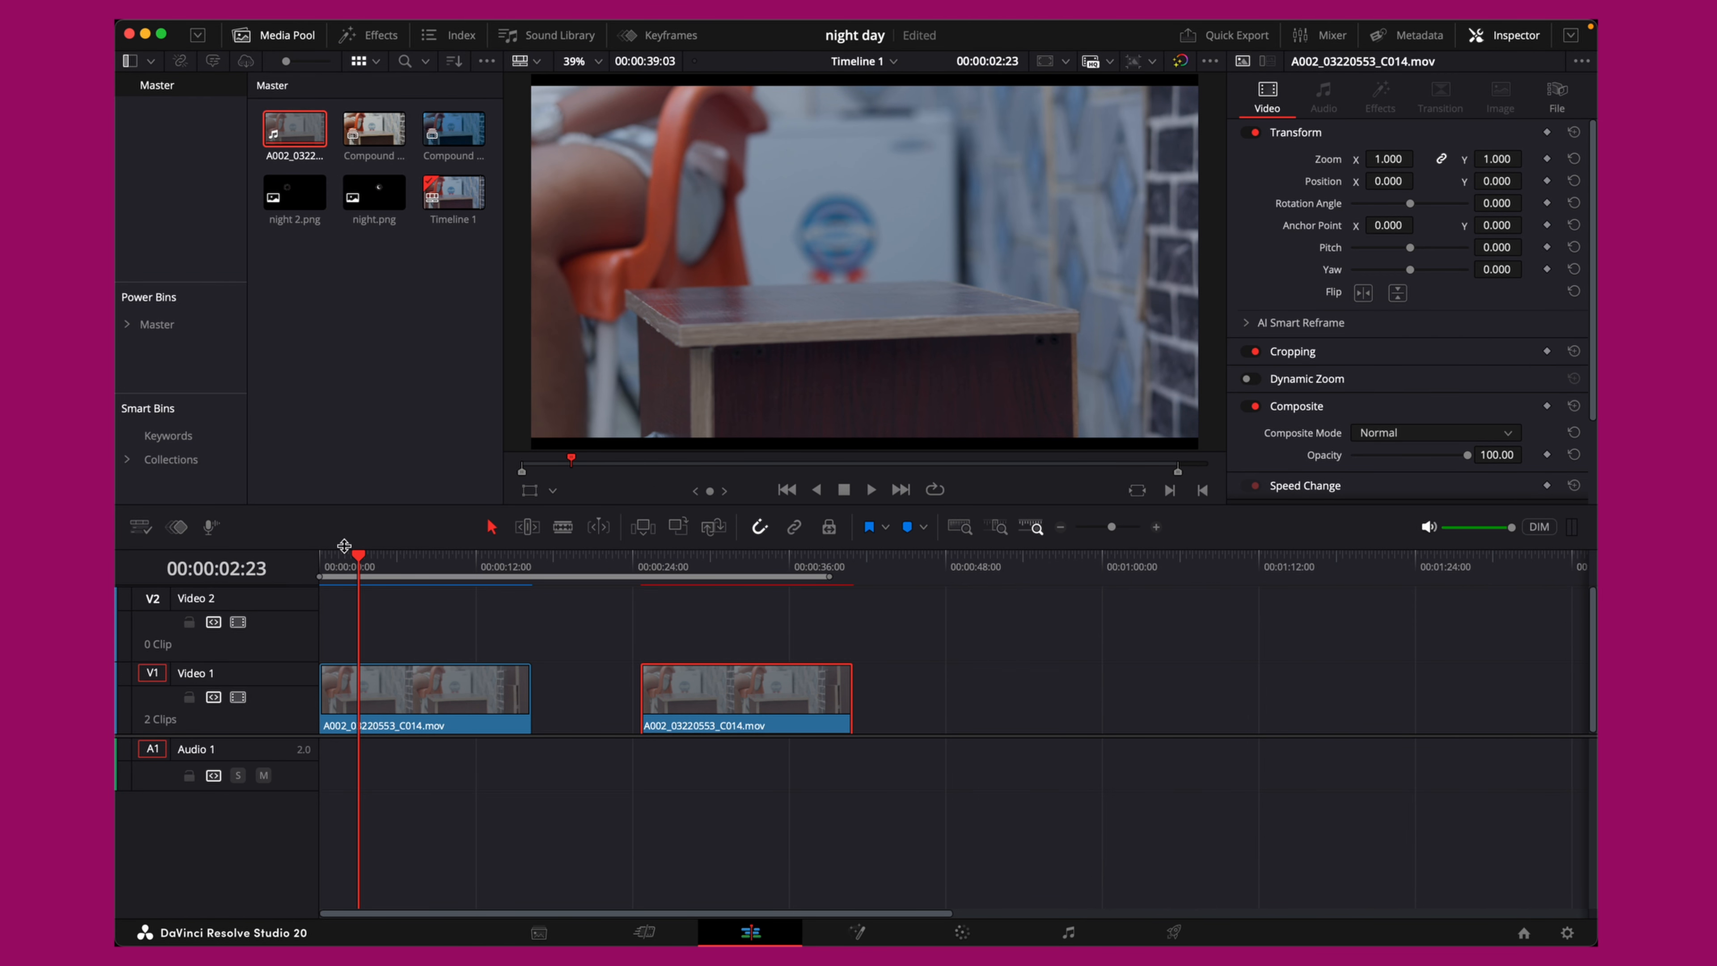
{"action": "left_click", "coordinate": [731, 569]}
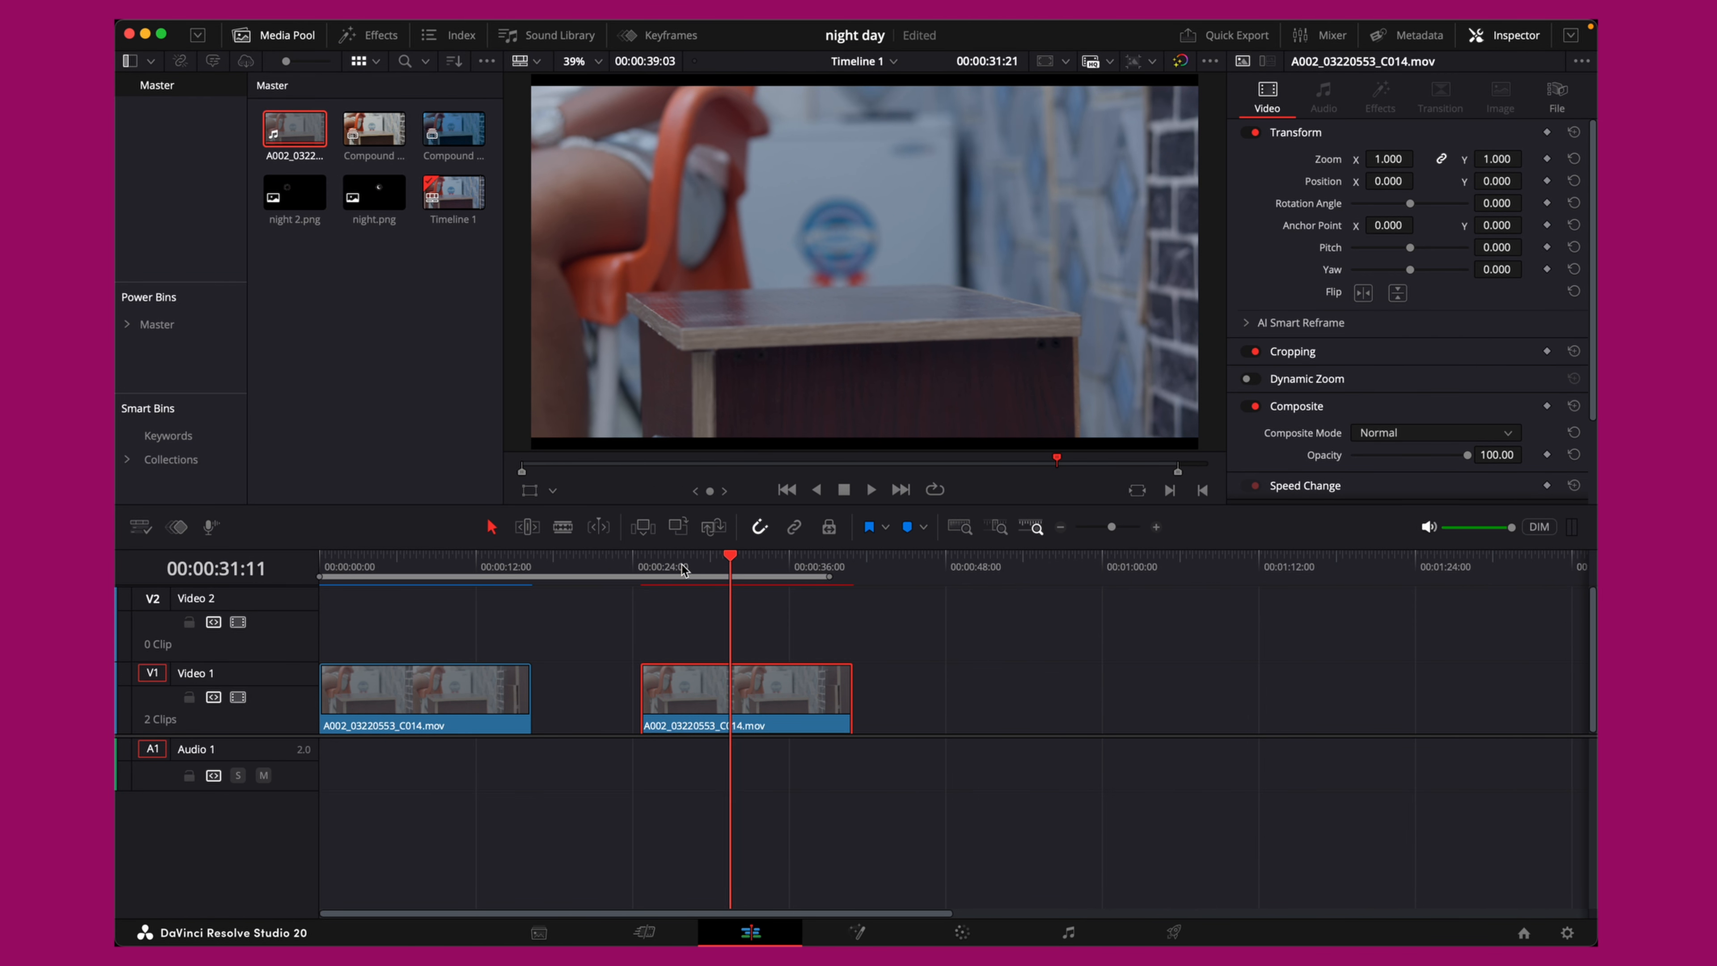
{"action": "left_click", "coordinate": [389, 567]}
{"action": "left_click", "coordinate": [411, 566]}
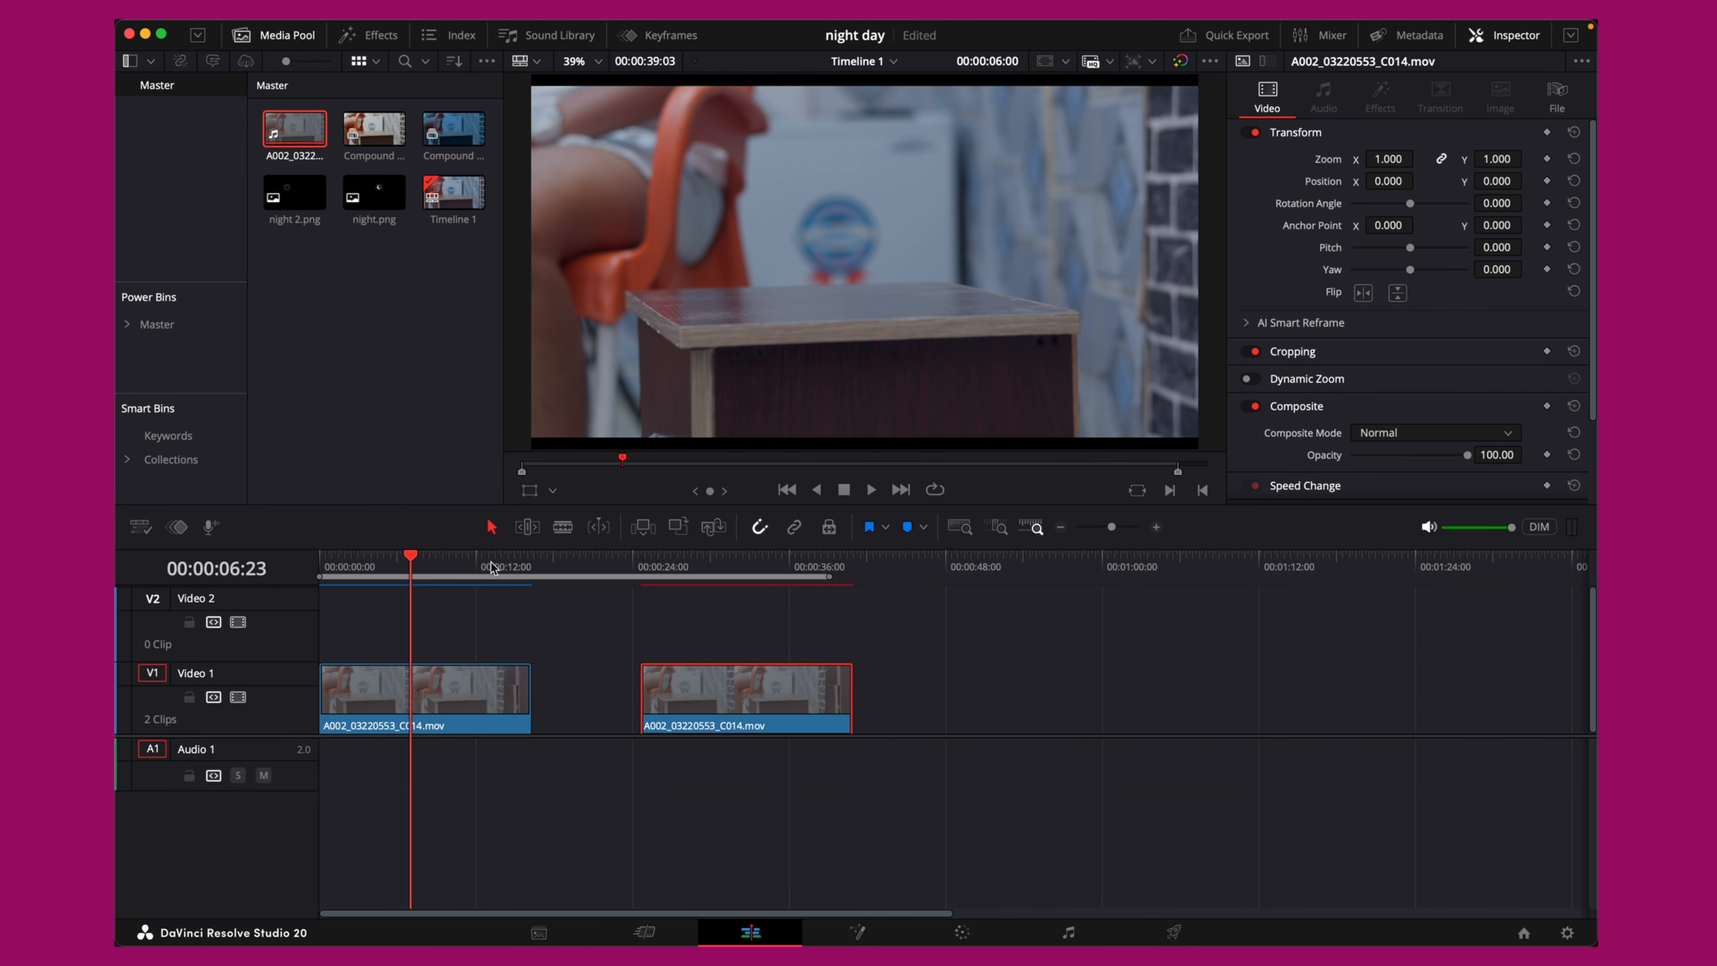
Open the duplicated clip on the Color page and add a serial node between its two Color Space Transform nodes
{"action": "left_click", "coordinate": [732, 567]}
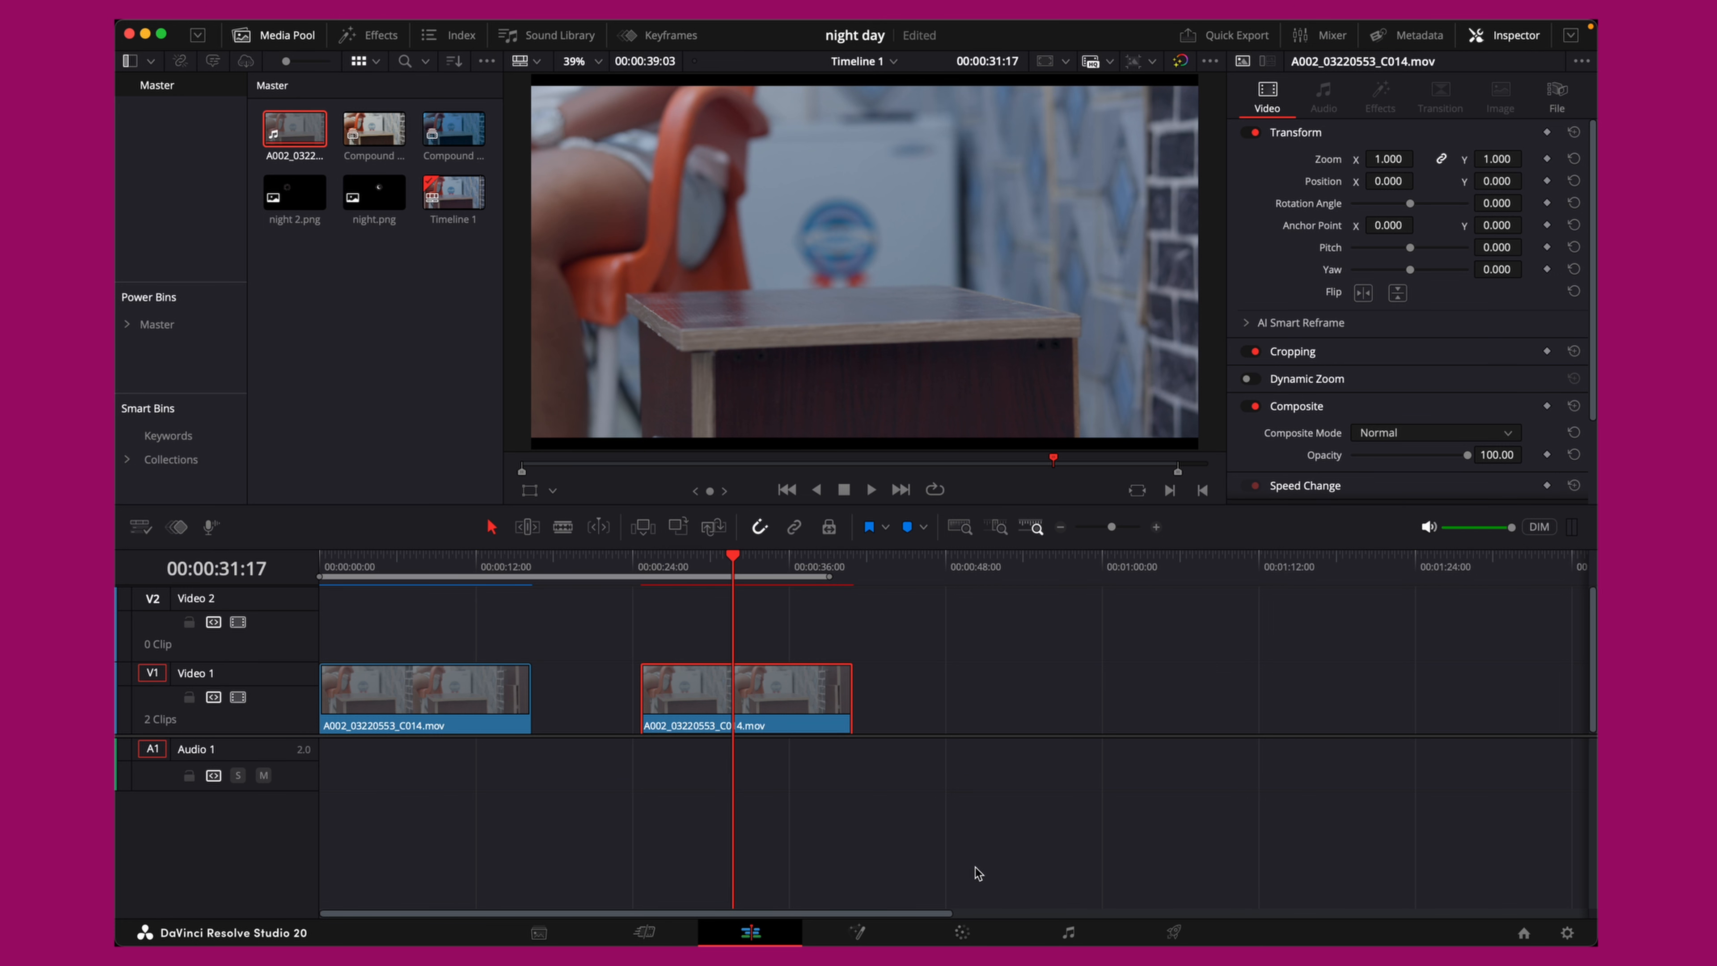
{"action": "left_click", "coordinate": [964, 934]}
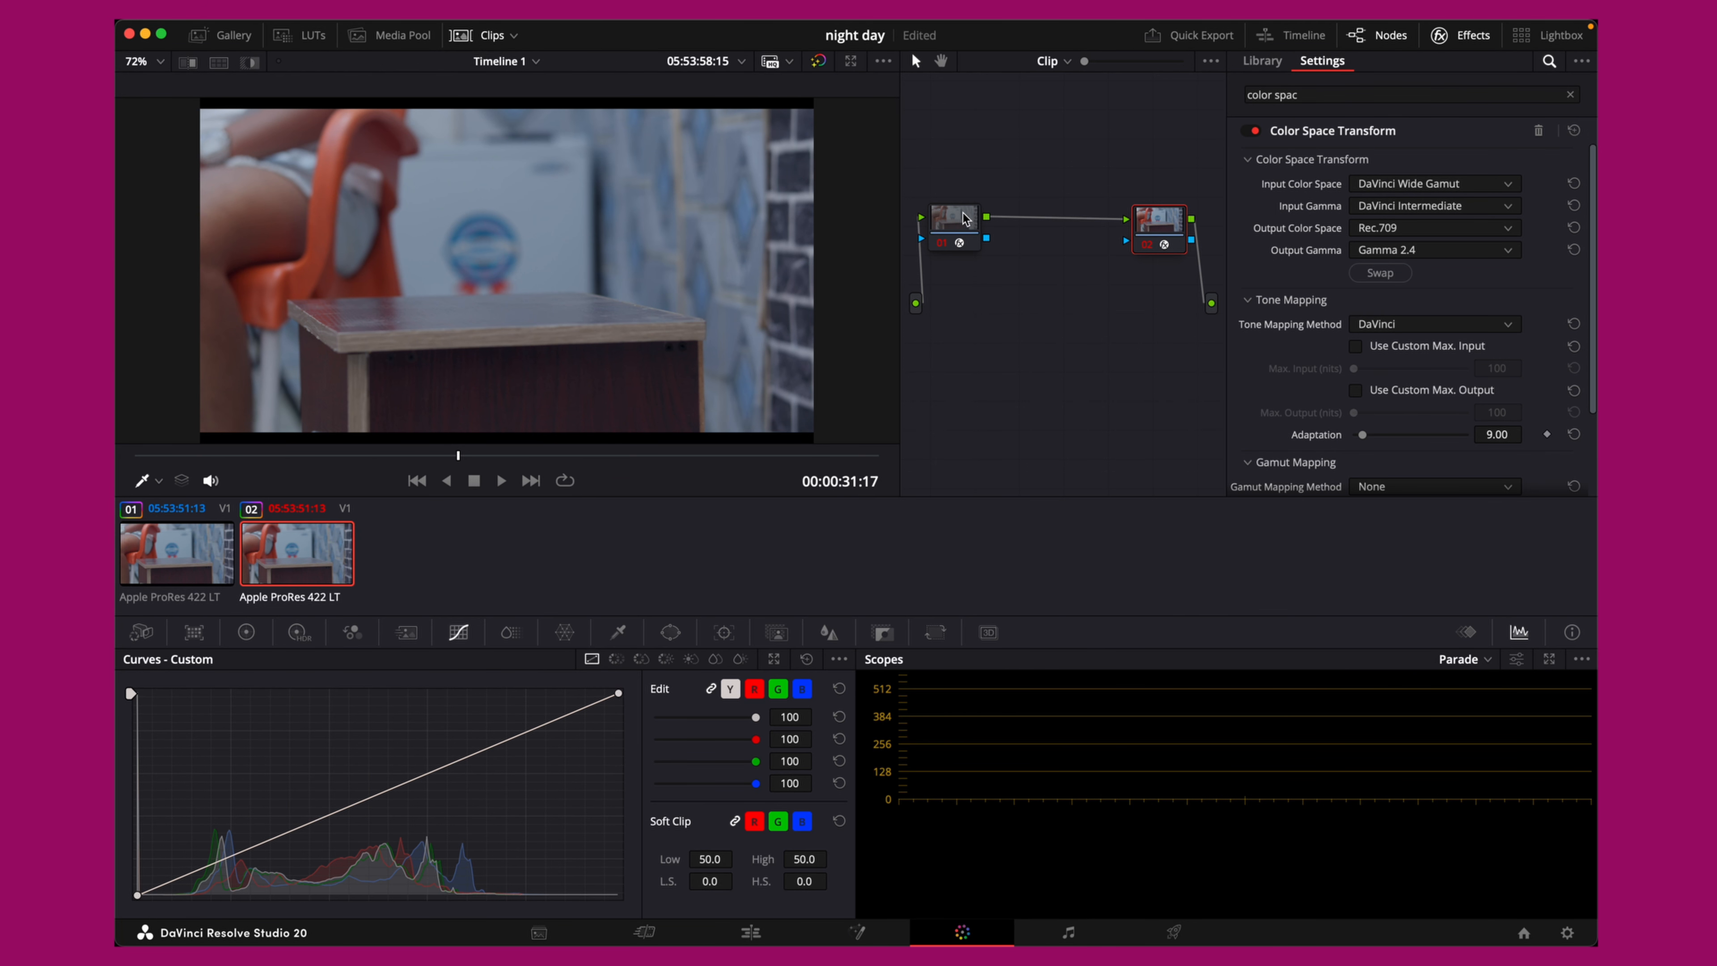
{"action": "left_click", "coordinate": [965, 217]}
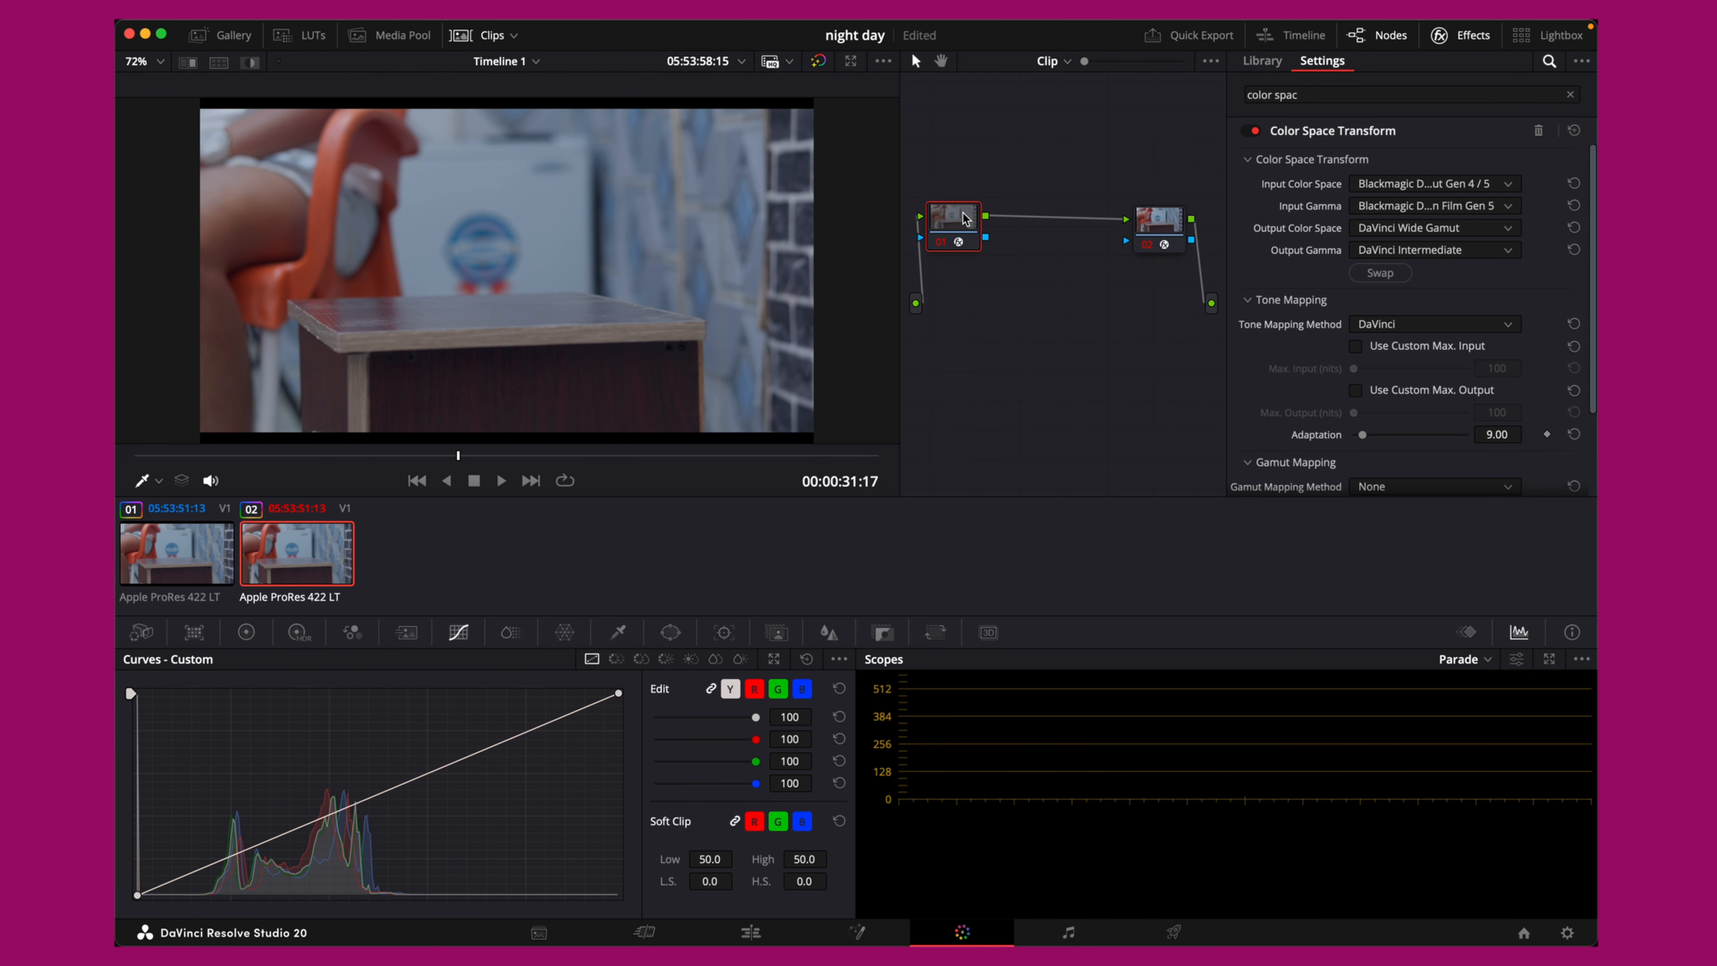
{"action": "key", "text": "alt+s"}
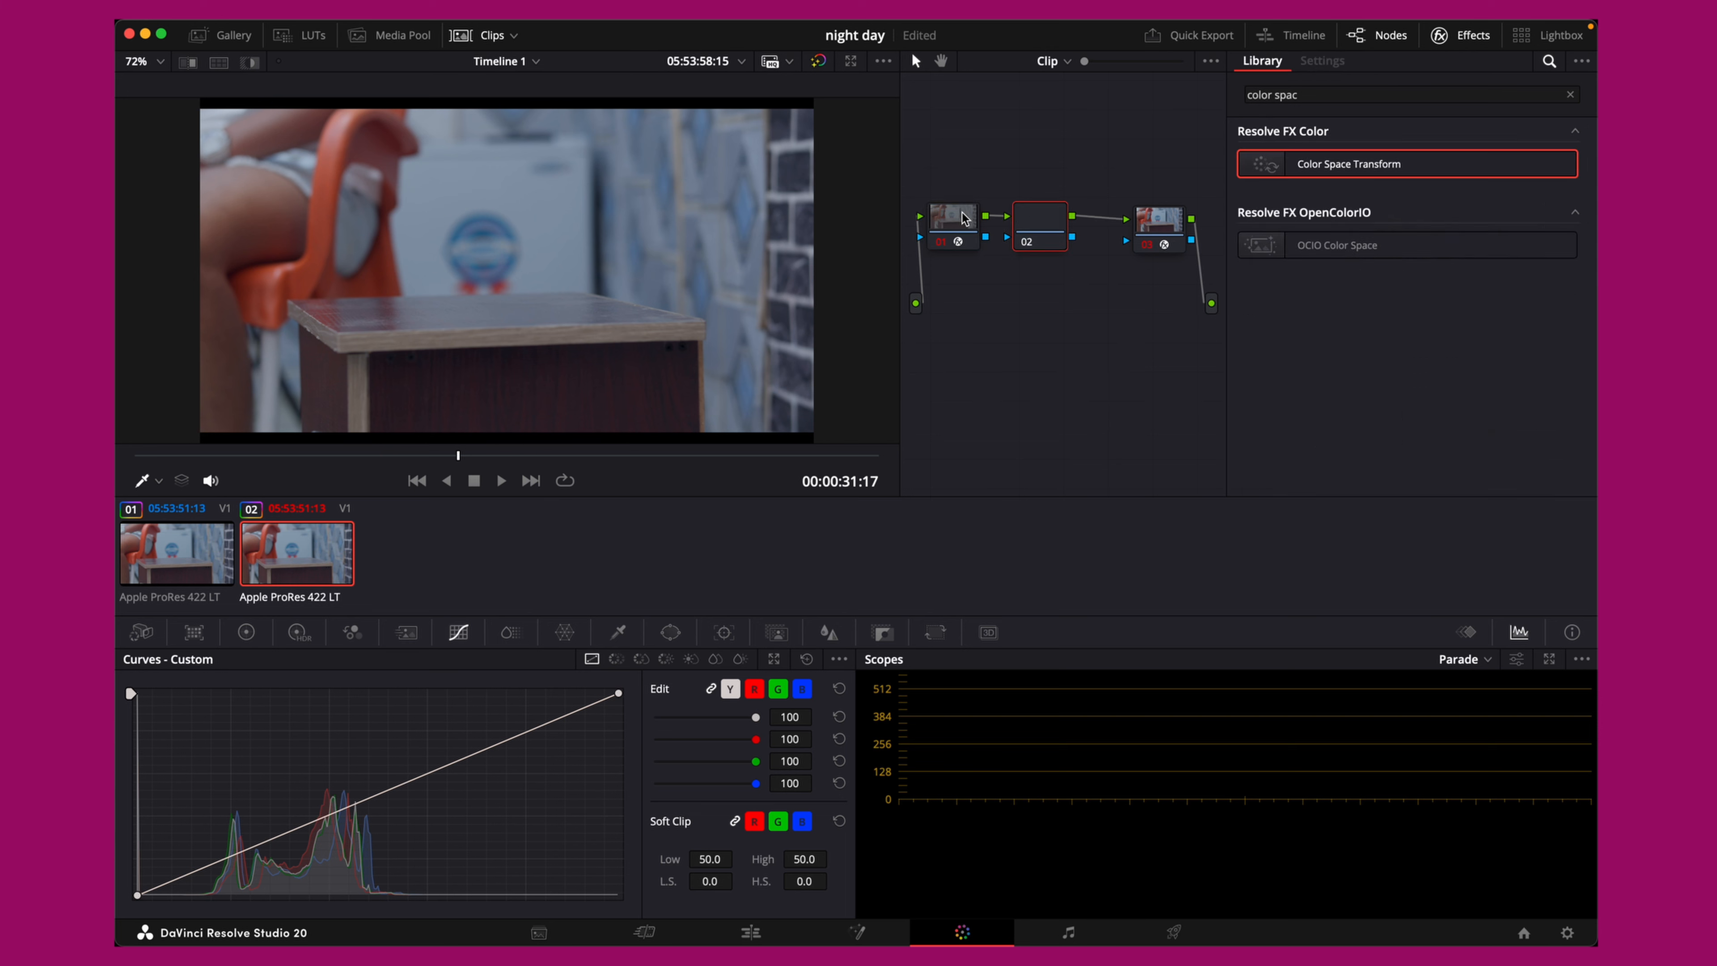
Add another serial node after node 02 and arrange the two grading nodes in a row below the Color Space Transform nodes
{"action": "key", "text": "alt+s"}
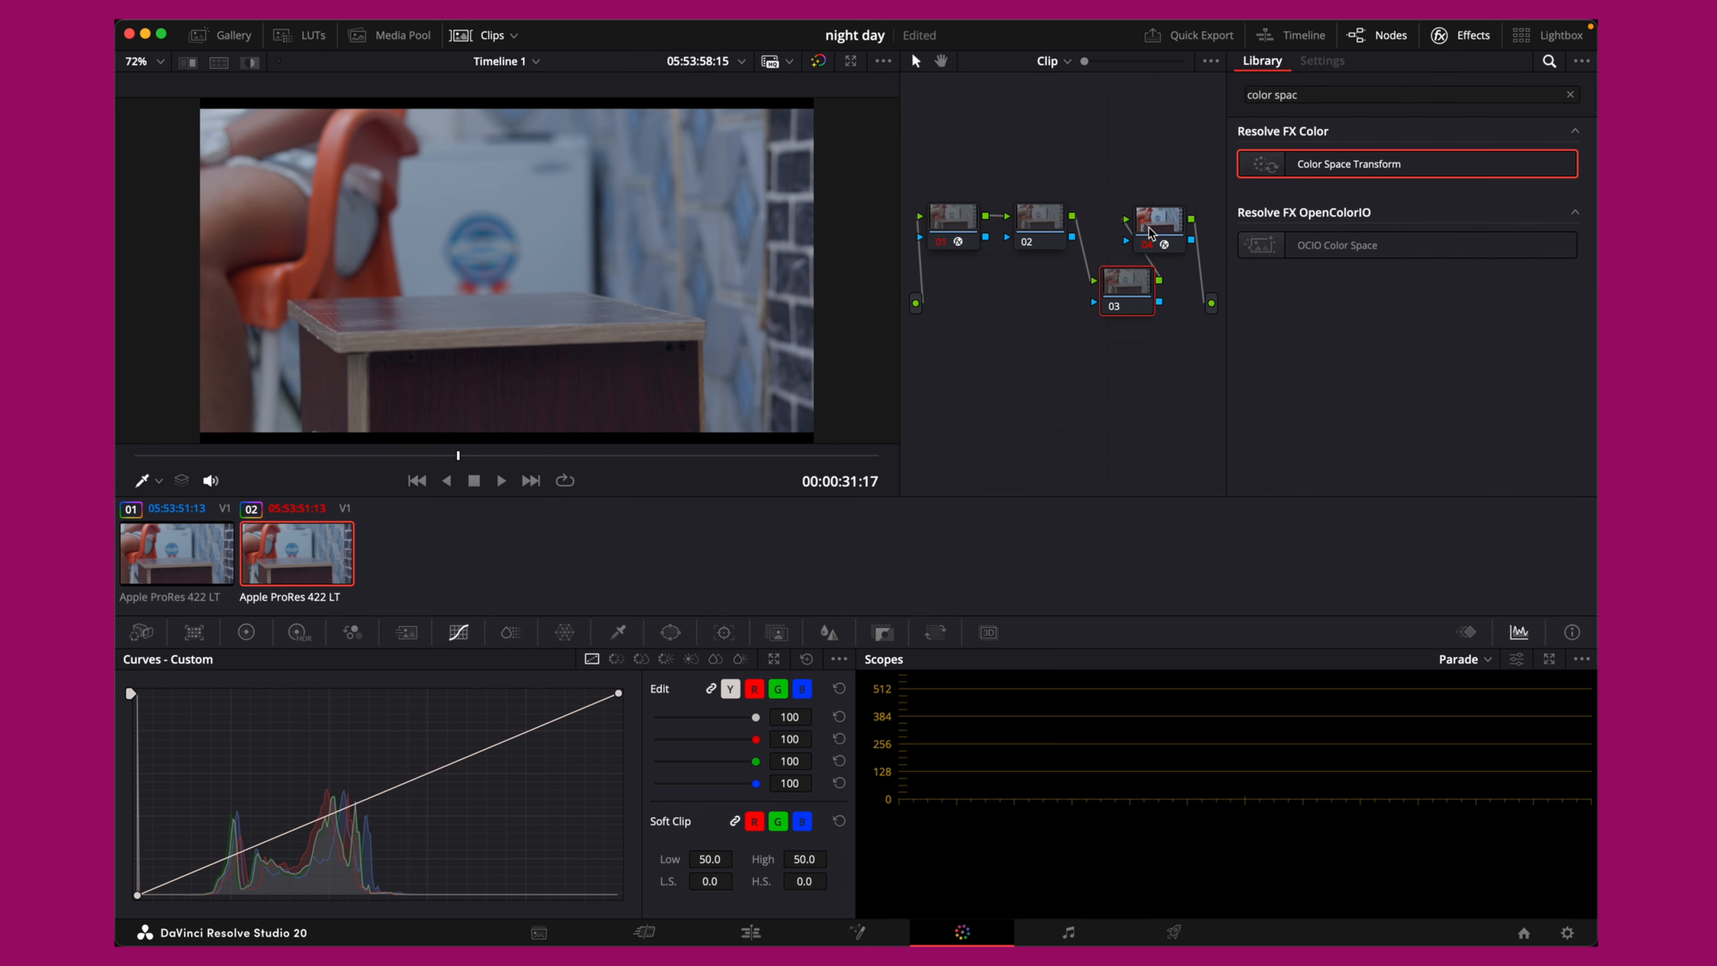
{"action": "left_click_drag", "start_coordinate": [1154, 228], "coordinate": [1214, 128]}
{"action": "left_click_drag", "start_coordinate": [941, 213], "coordinate": [927, 130]}
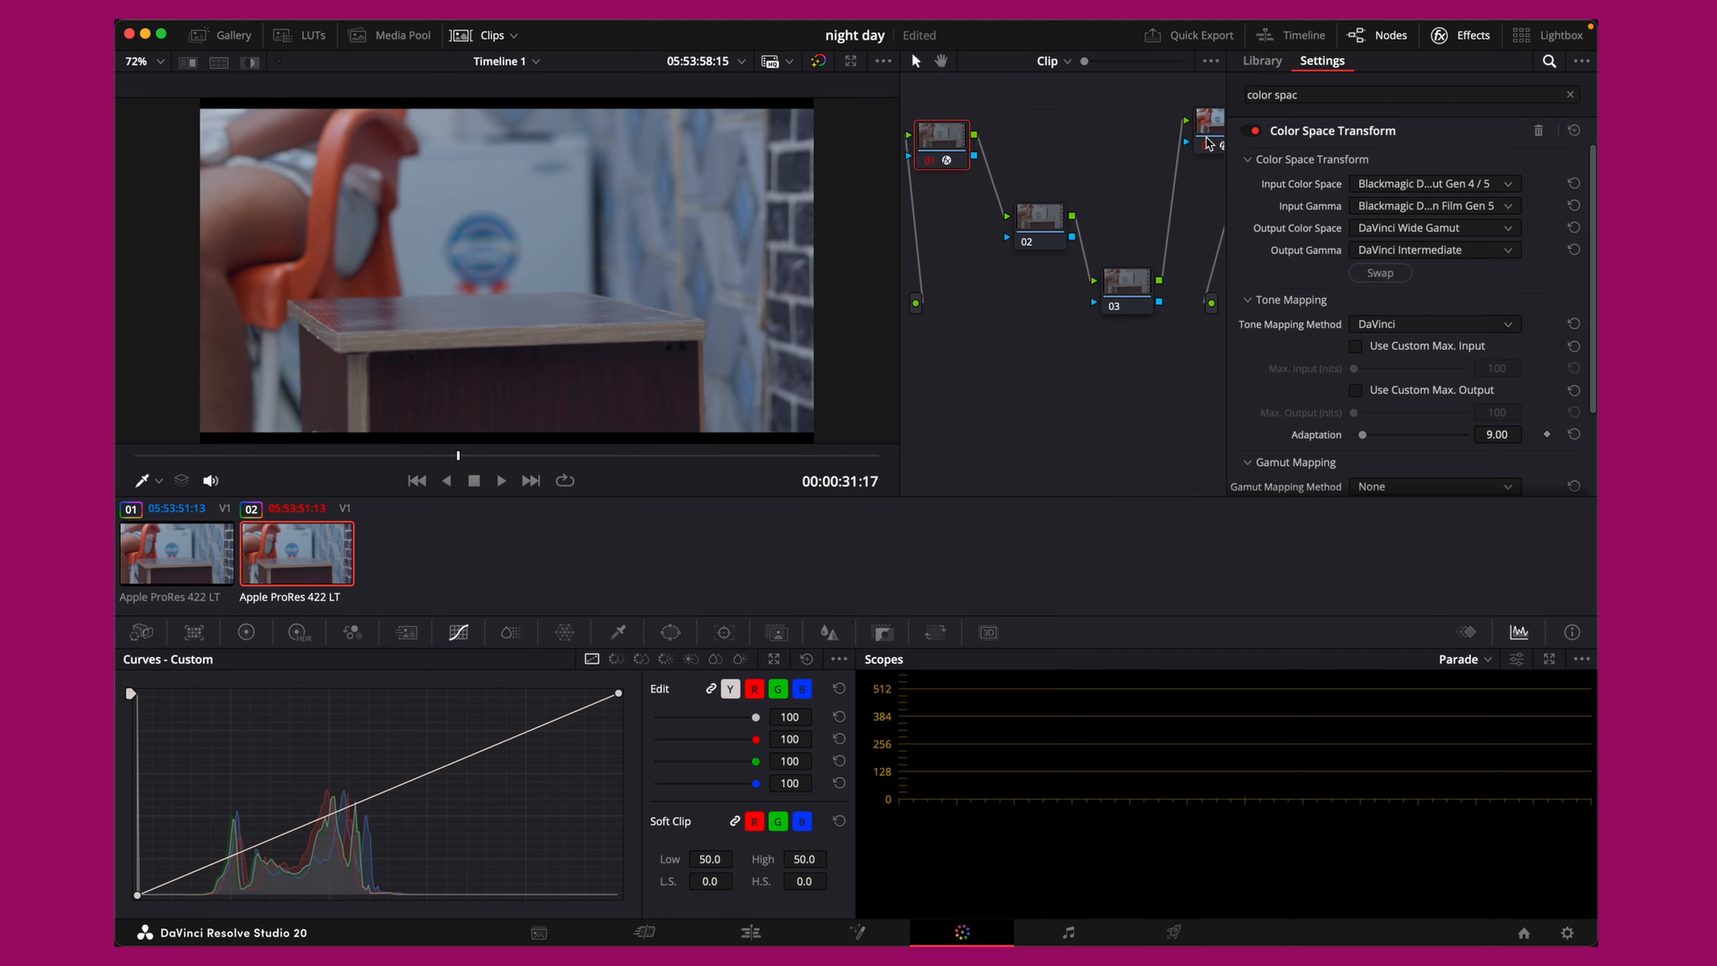
{"action": "left_click_drag", "start_coordinate": [1205, 136], "coordinate": [1029, 350]}
{"action": "mouse_move", "coordinate": [1045, 255]}
{"action": "left_mouse_down"}
{"action": "mouse_move", "coordinate": [1130, 372]}
{"action": "mouse_move", "coordinate": [1125, 324]}
{"action": "left_mouse_up"}
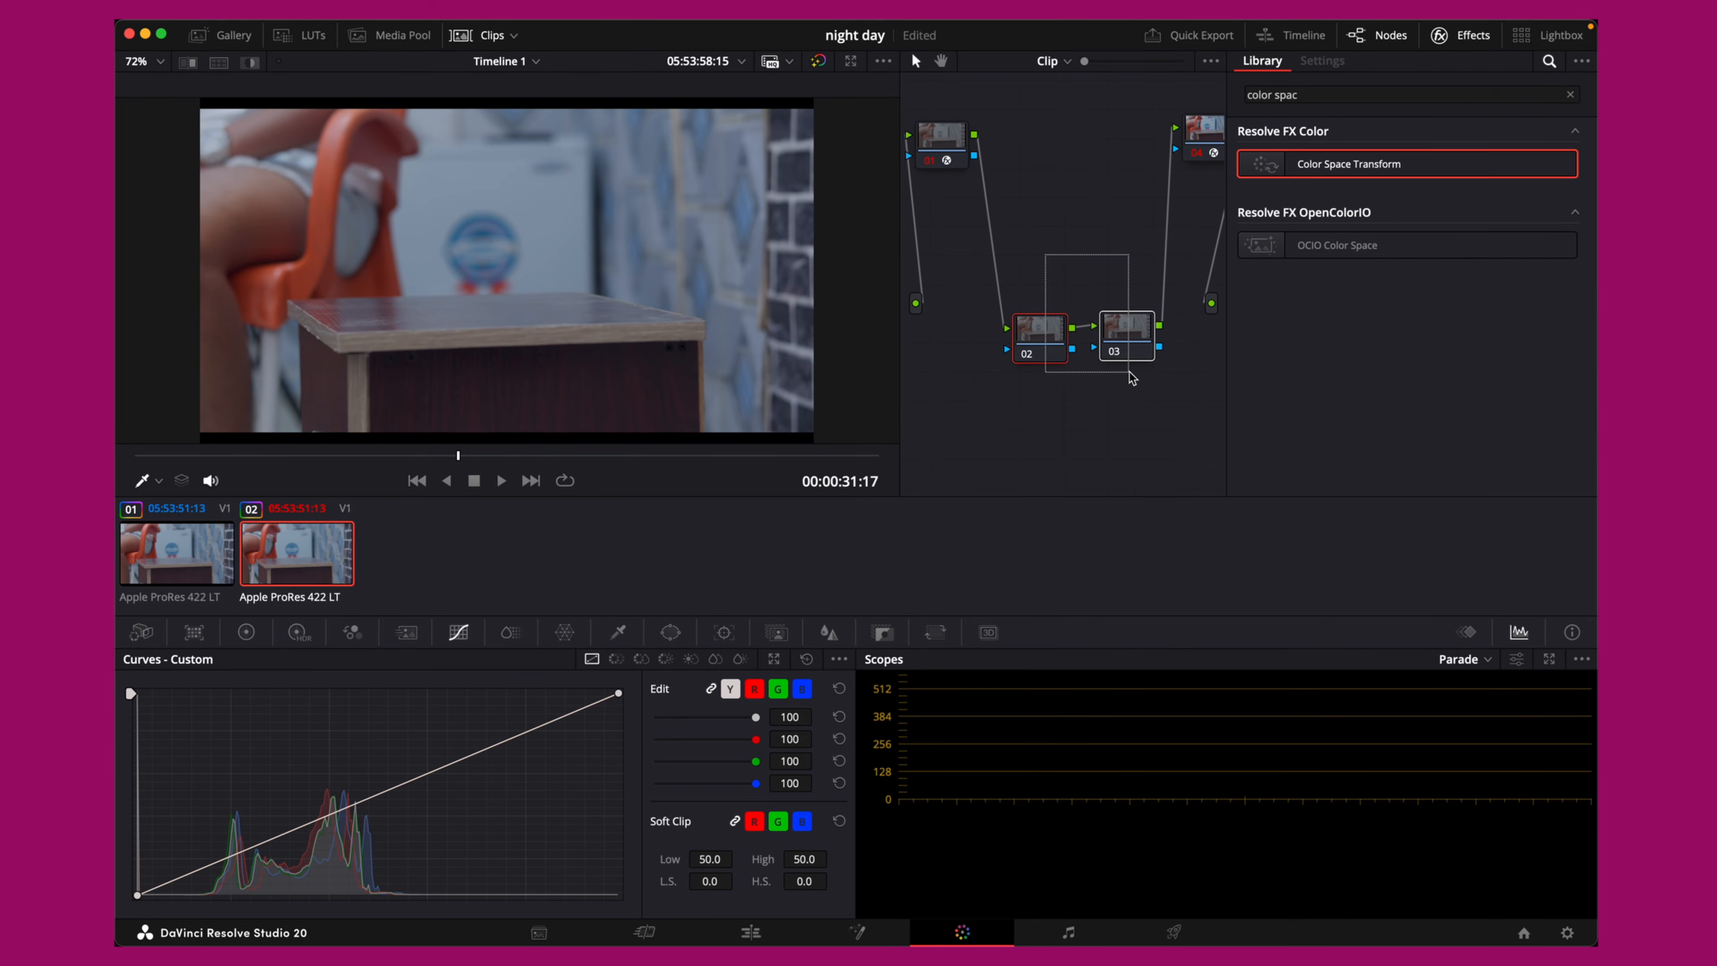
{"action": "left_click", "coordinate": [1132, 403]}
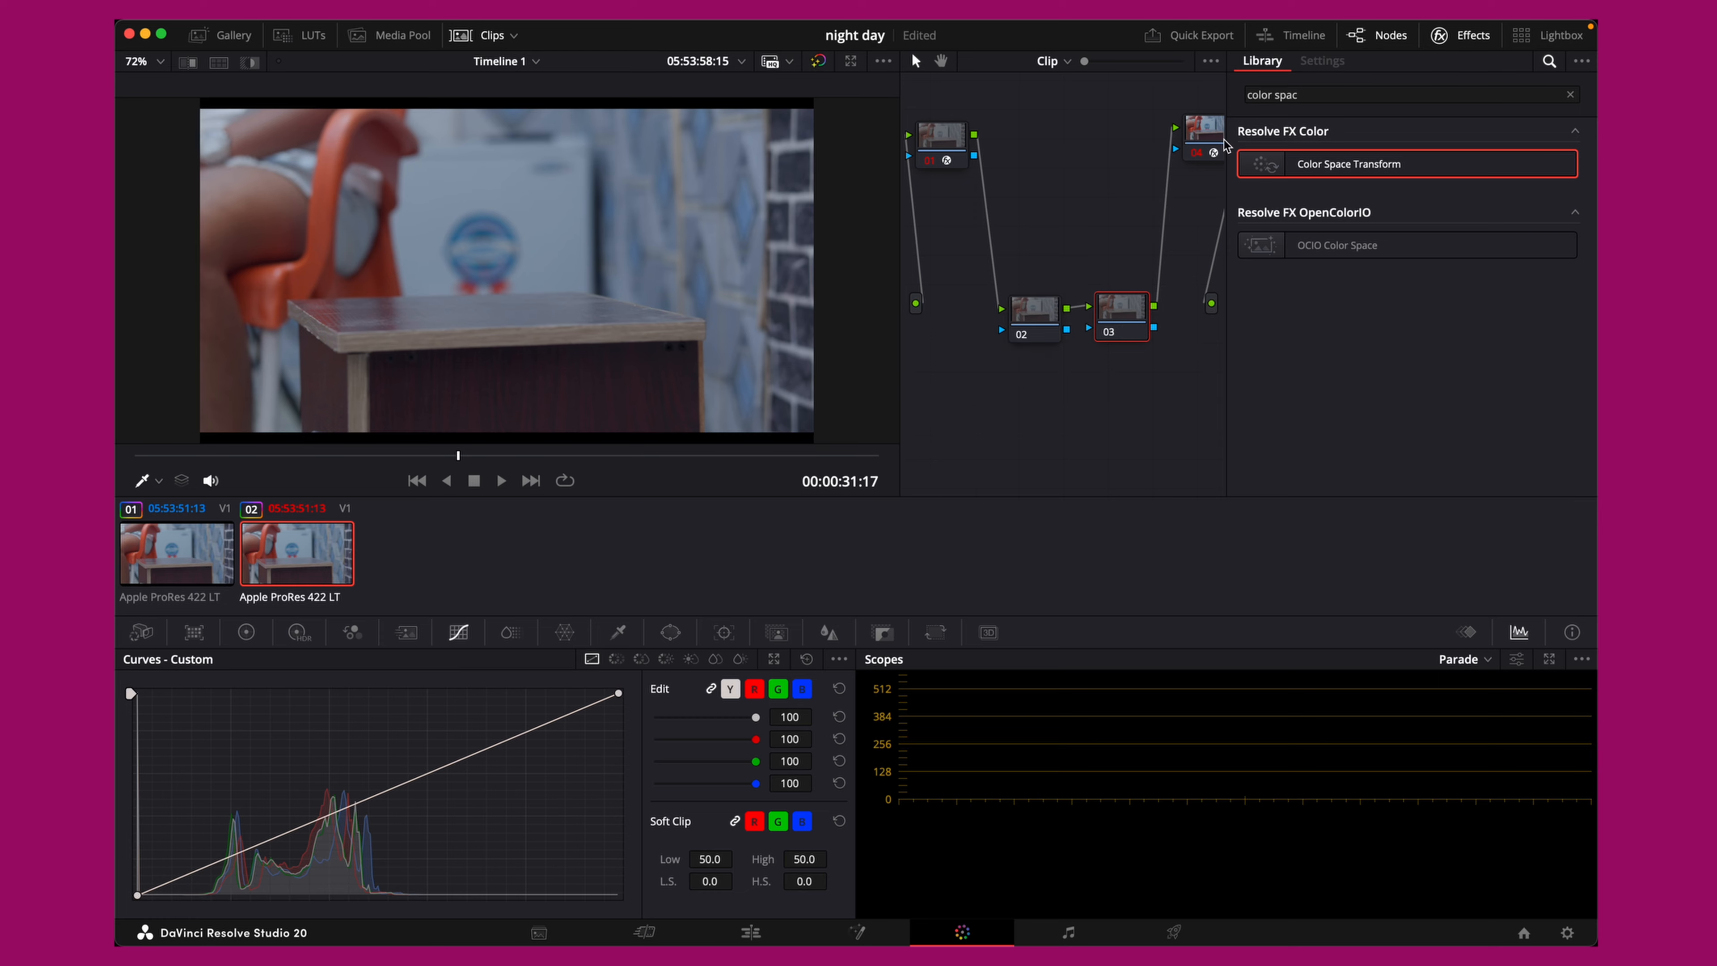
{"action": "left_click_drag", "start_coordinate": [1223, 144], "coordinate": [1213, 143]}
{"action": "left_click", "coordinate": [1049, 320]}
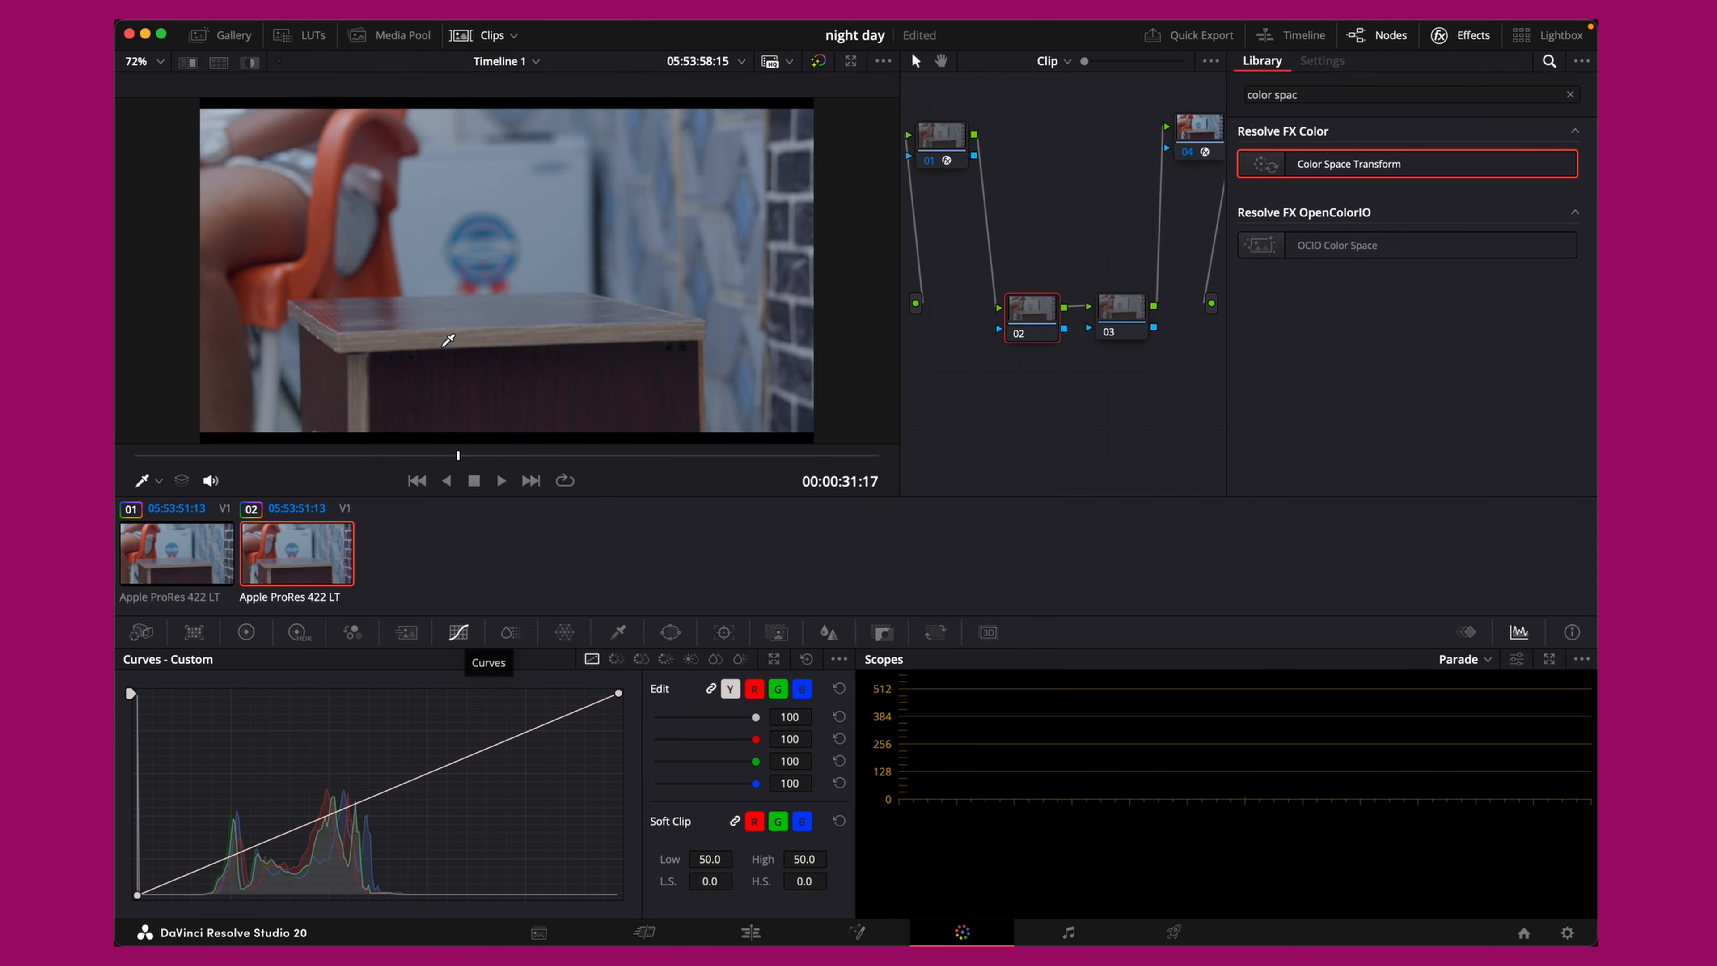
{"action": "left_click_drag", "start_coordinate": [1025, 318], "coordinate": [994, 315]}
Show the primary color wheels for node 02 and set the scope display to Vectorscope
{"action": "left_click", "coordinate": [242, 635]}
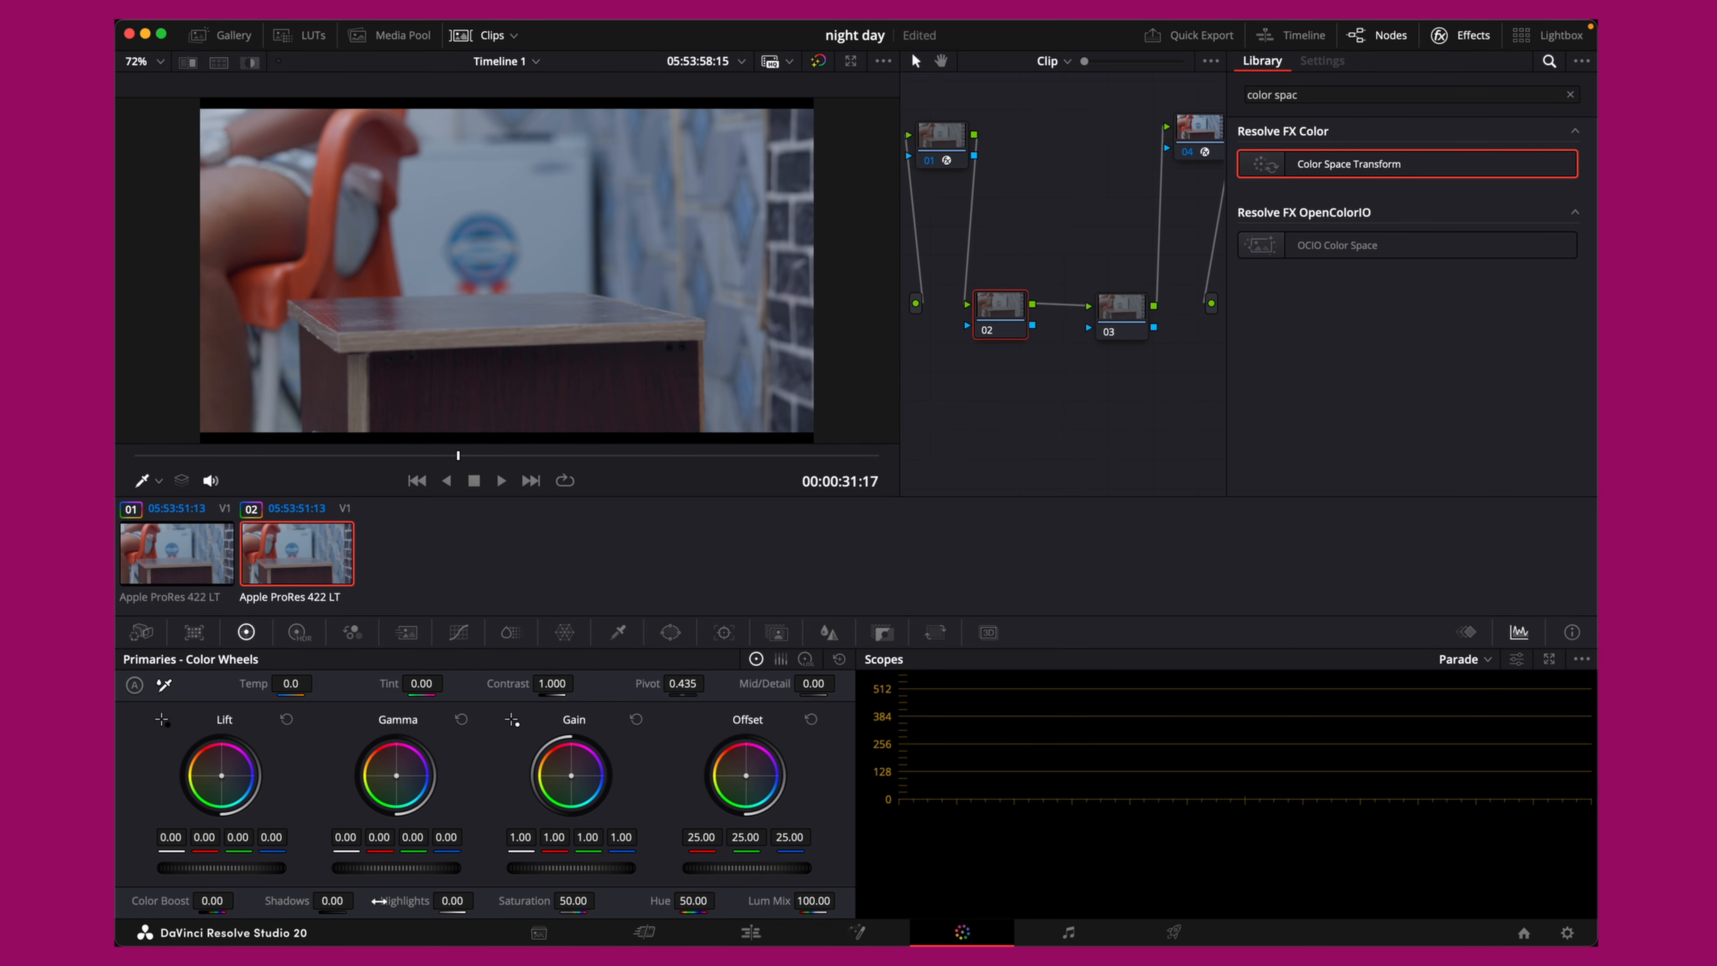
{"action": "left_click", "coordinate": [1487, 660]}
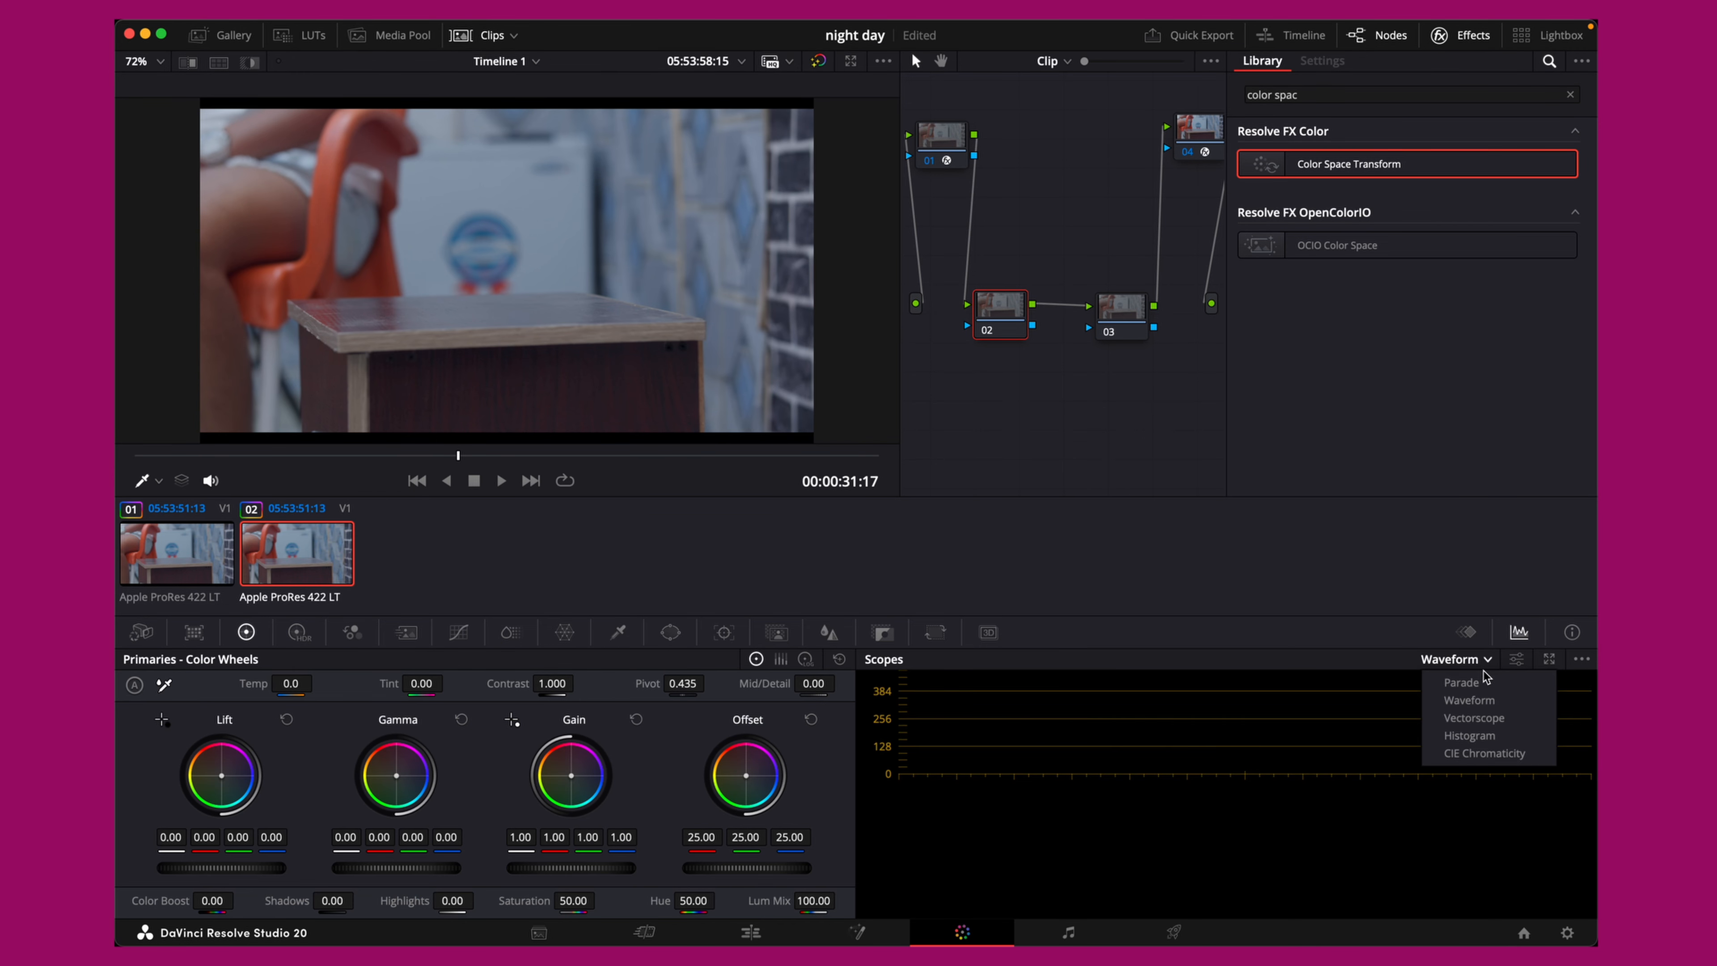
{"action": "left_click", "coordinate": [1485, 682]}
{"action": "left_click", "coordinate": [1490, 660]}
{"action": "left_click", "coordinate": [1492, 714]}
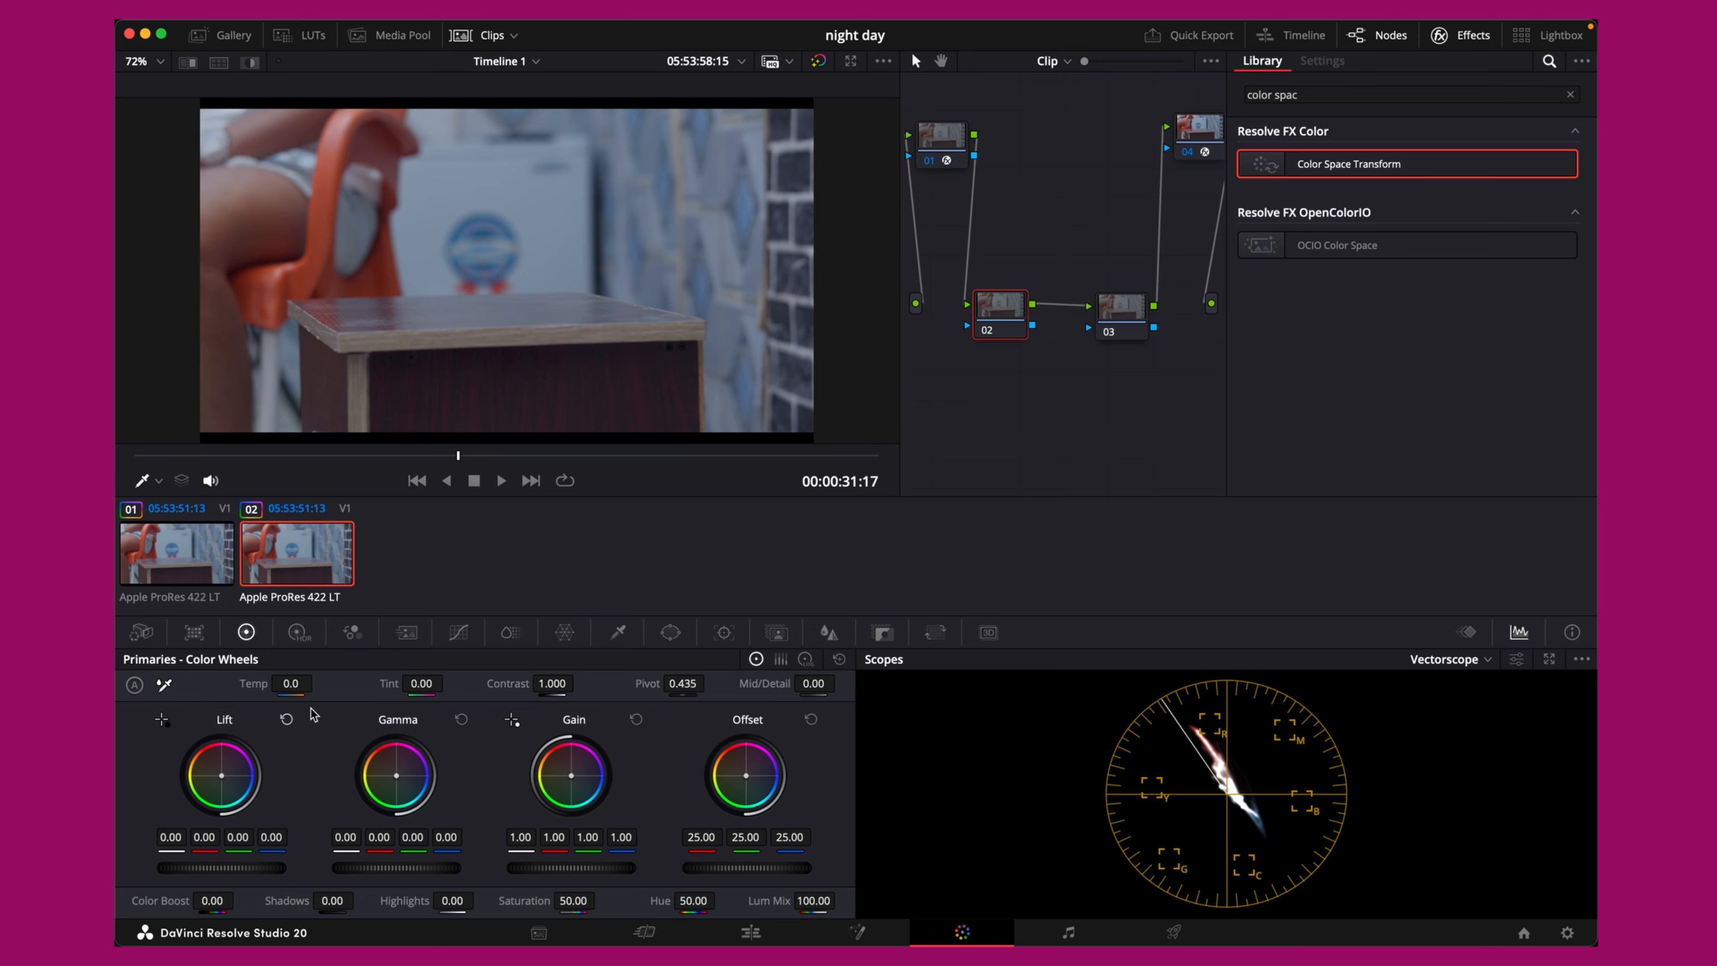
On the first Color Space Transform node, shift the Offset color balance to about 23.91 red, 25.01 green and 23.60 blue
{"action": "left_click", "coordinate": [939, 150]}
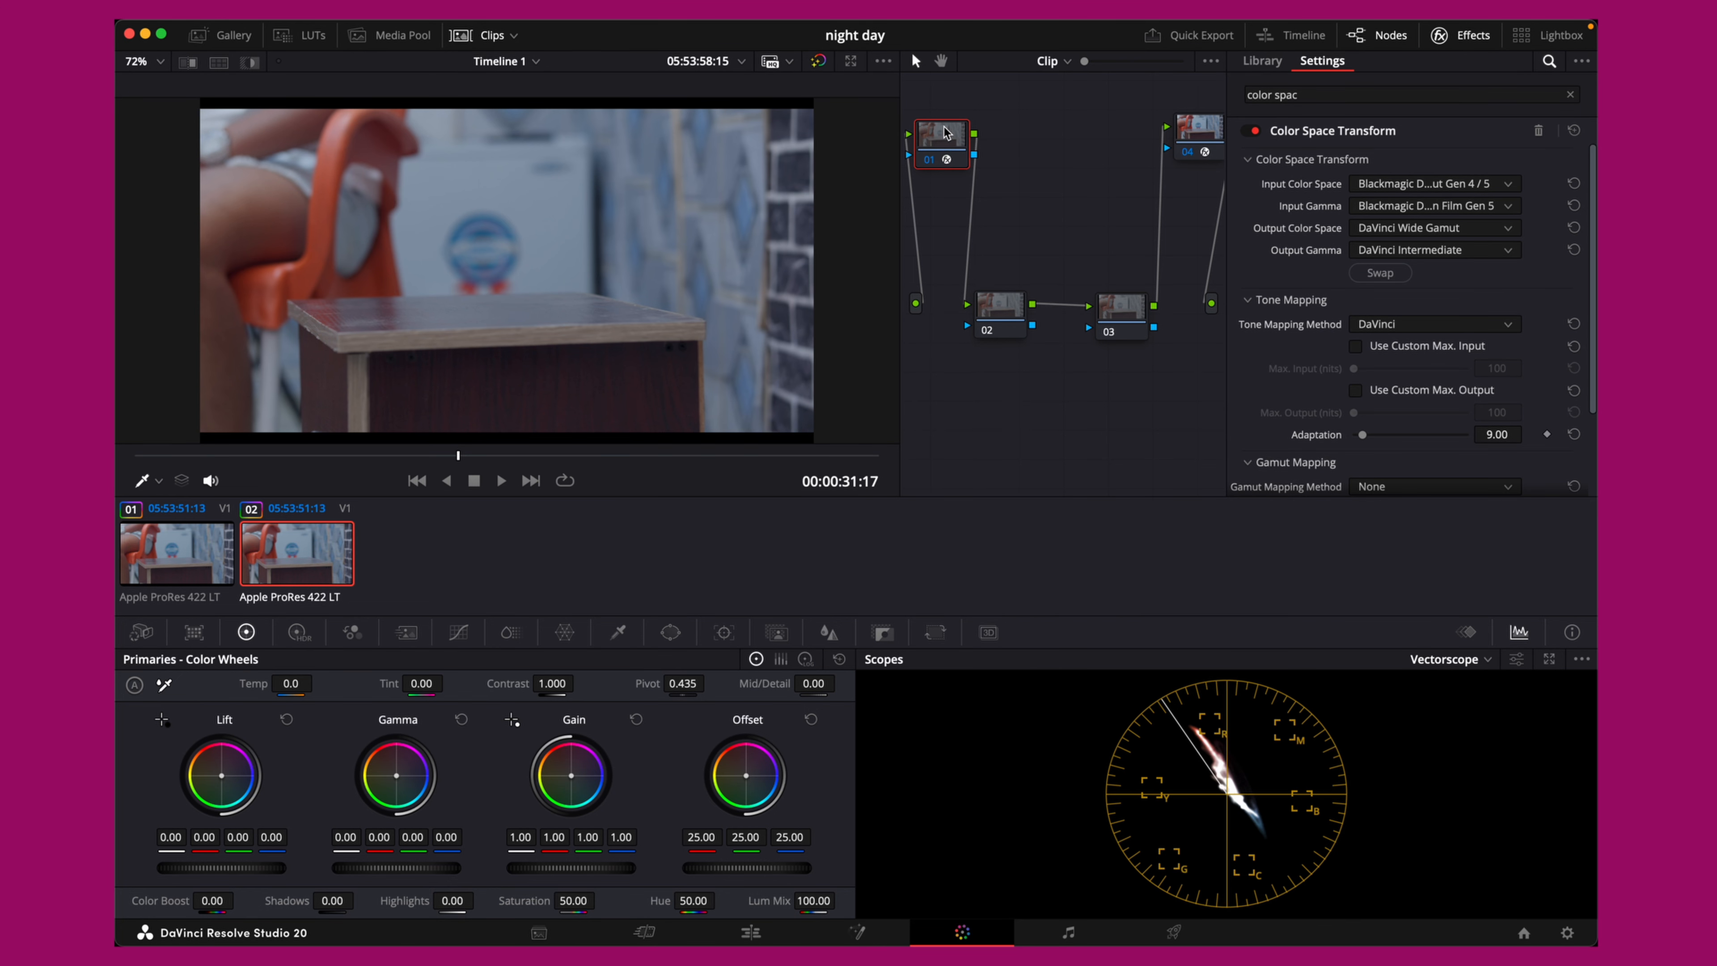
{"action": "left_click_drag", "start_coordinate": [944, 134], "coordinate": [978, 123]}
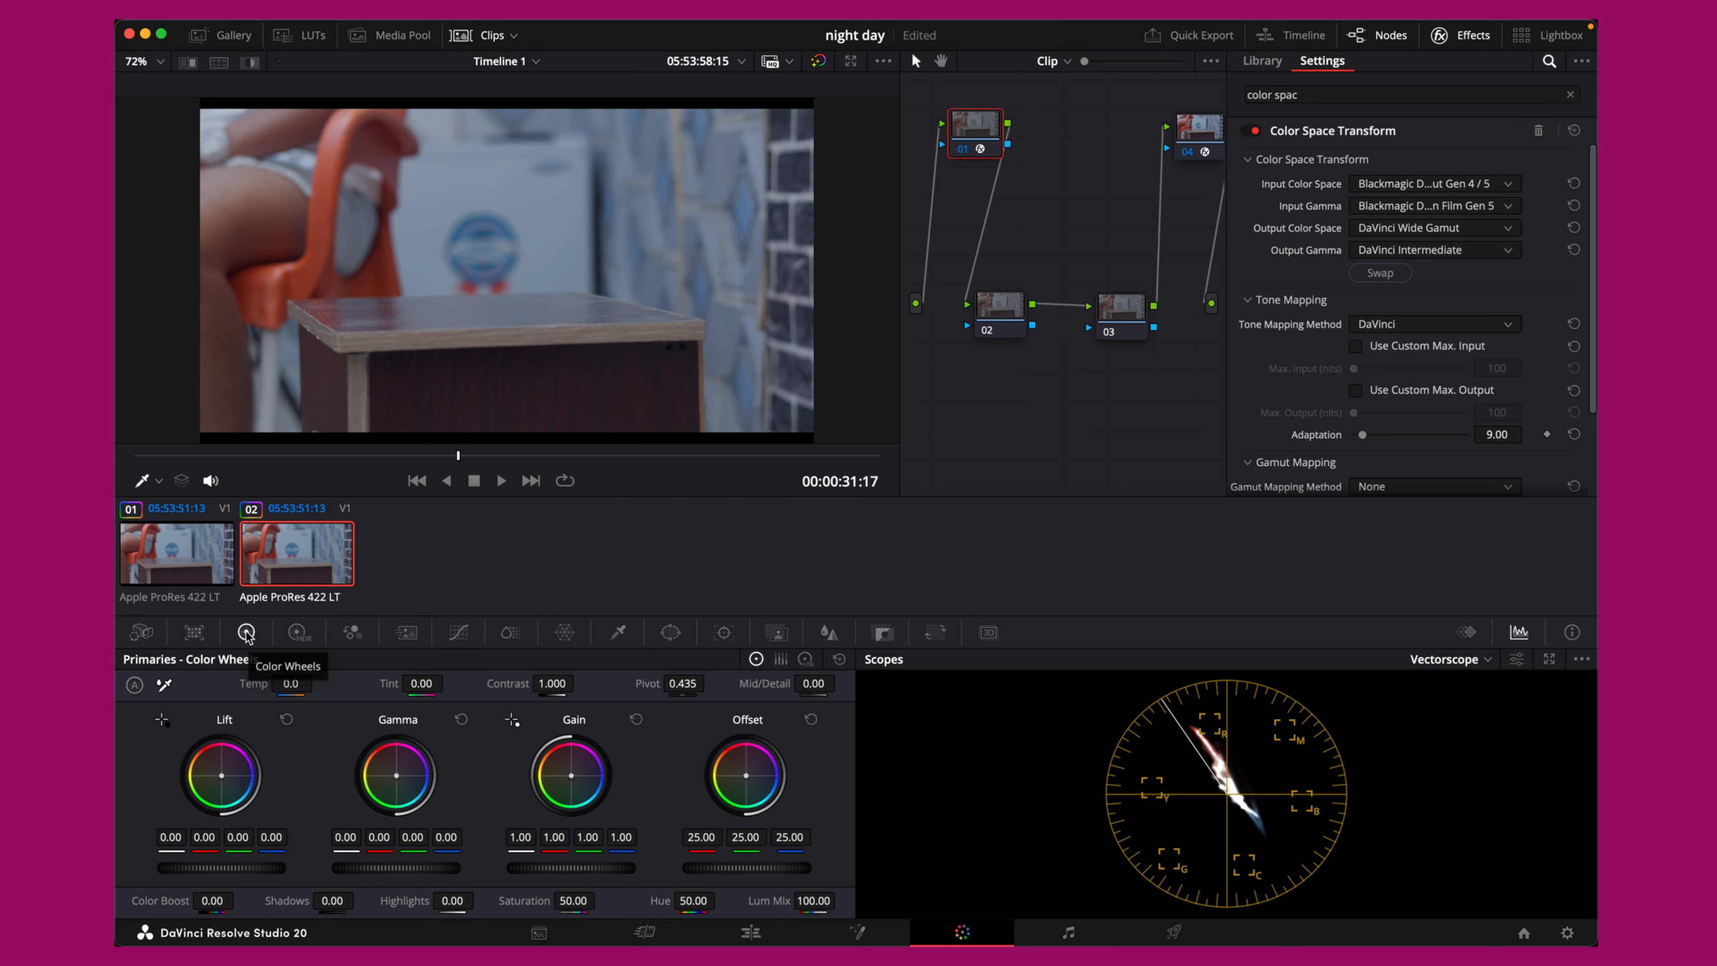
{"action": "left_click_drag", "start_coordinate": [747, 776], "coordinate": [740, 780]}
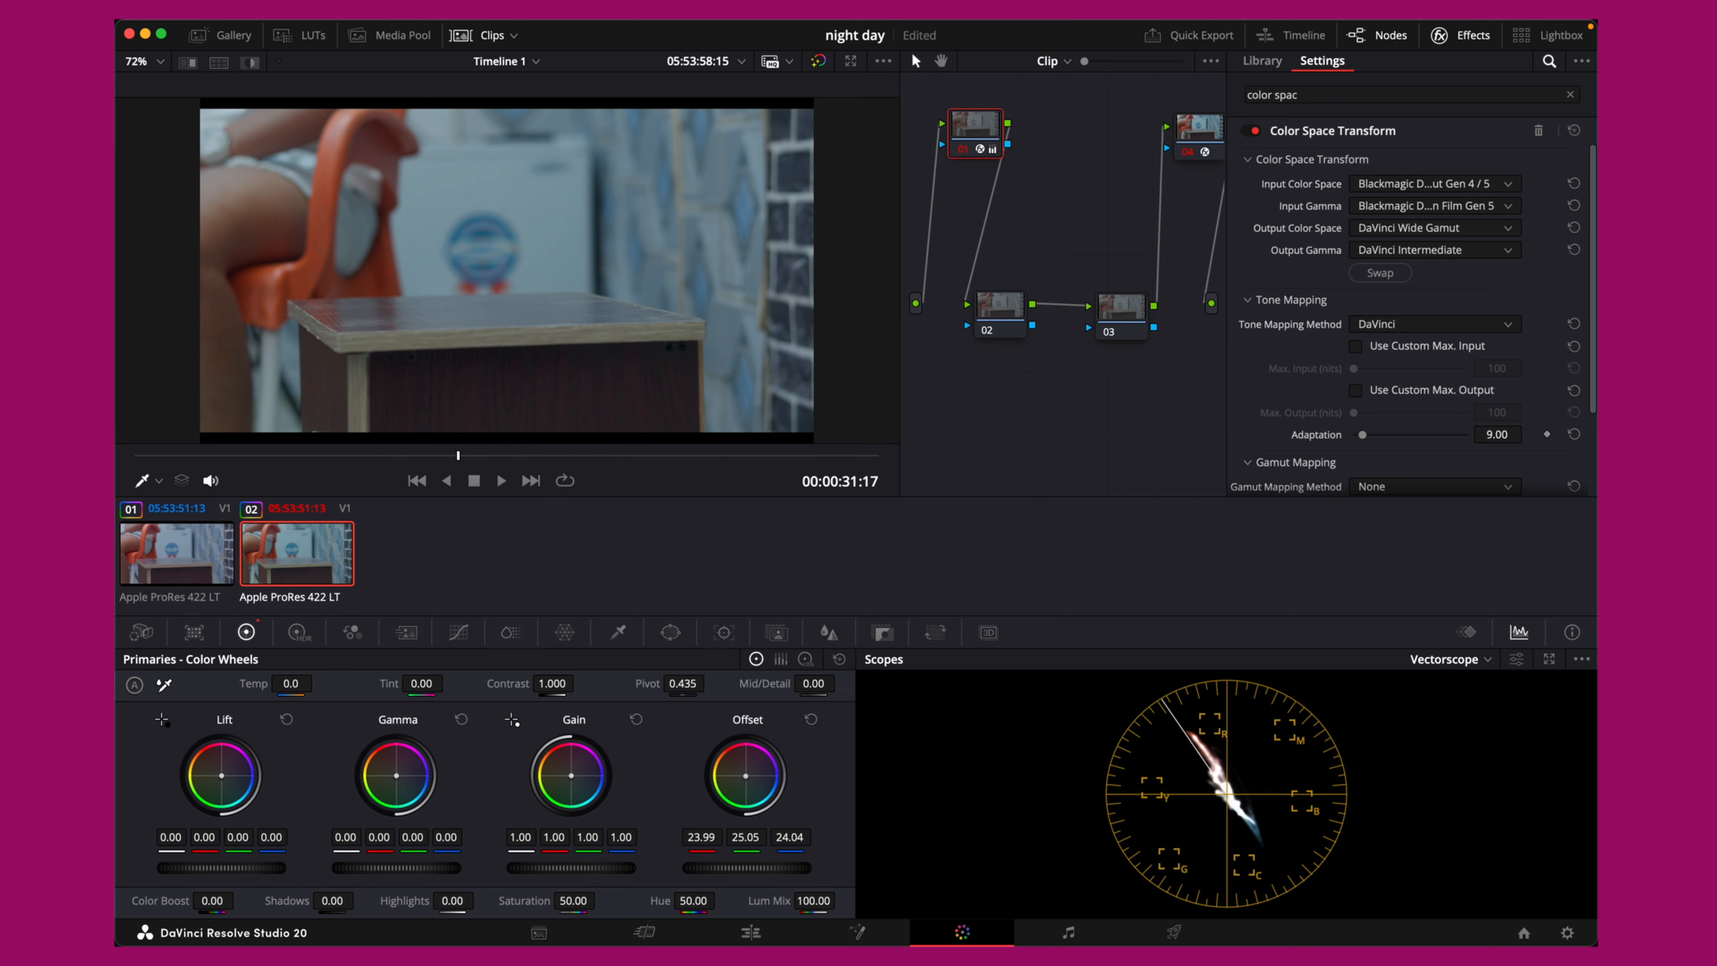
{"action": "left_click_drag", "start_coordinate": [745, 776], "coordinate": [744, 775]}
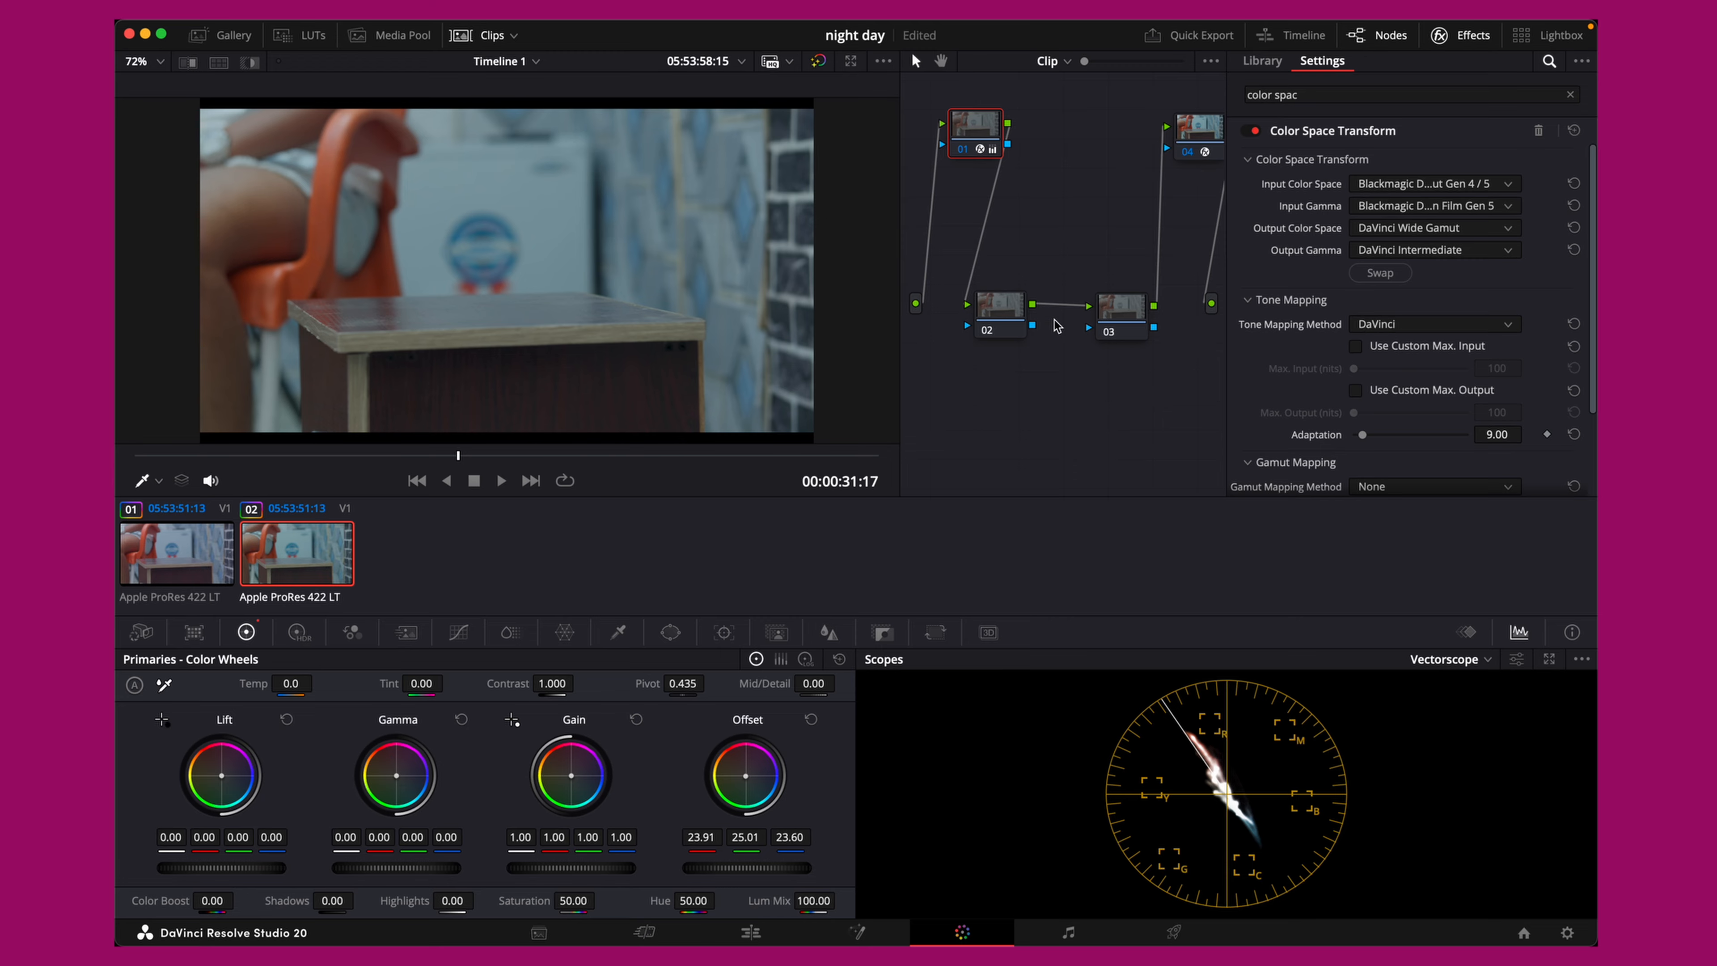
Darken node 02 with the primary wheels by setting Gain to 0.83 and both Gamma and Lift to -0.01
{"action": "left_click", "coordinate": [1009, 327]}
{"action": "left_click_drag", "start_coordinate": [1010, 327], "coordinate": [1015, 329]}
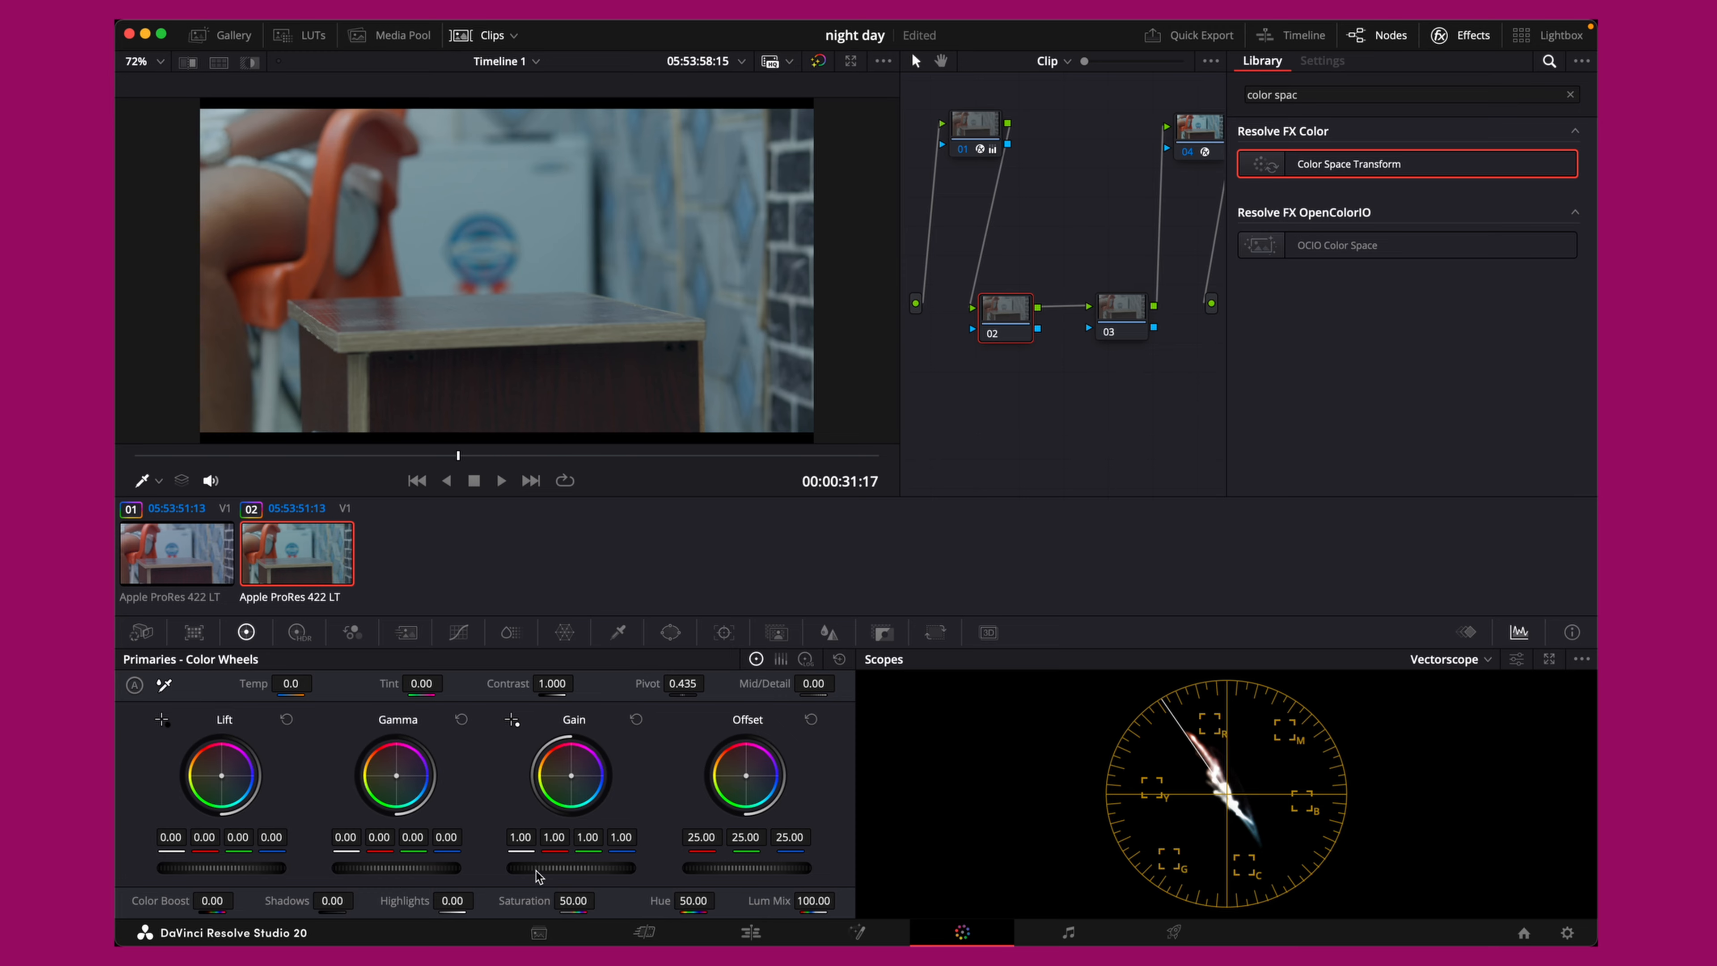
{"action": "left_click_drag", "start_coordinate": [551, 869], "coordinate": [523, 869]}
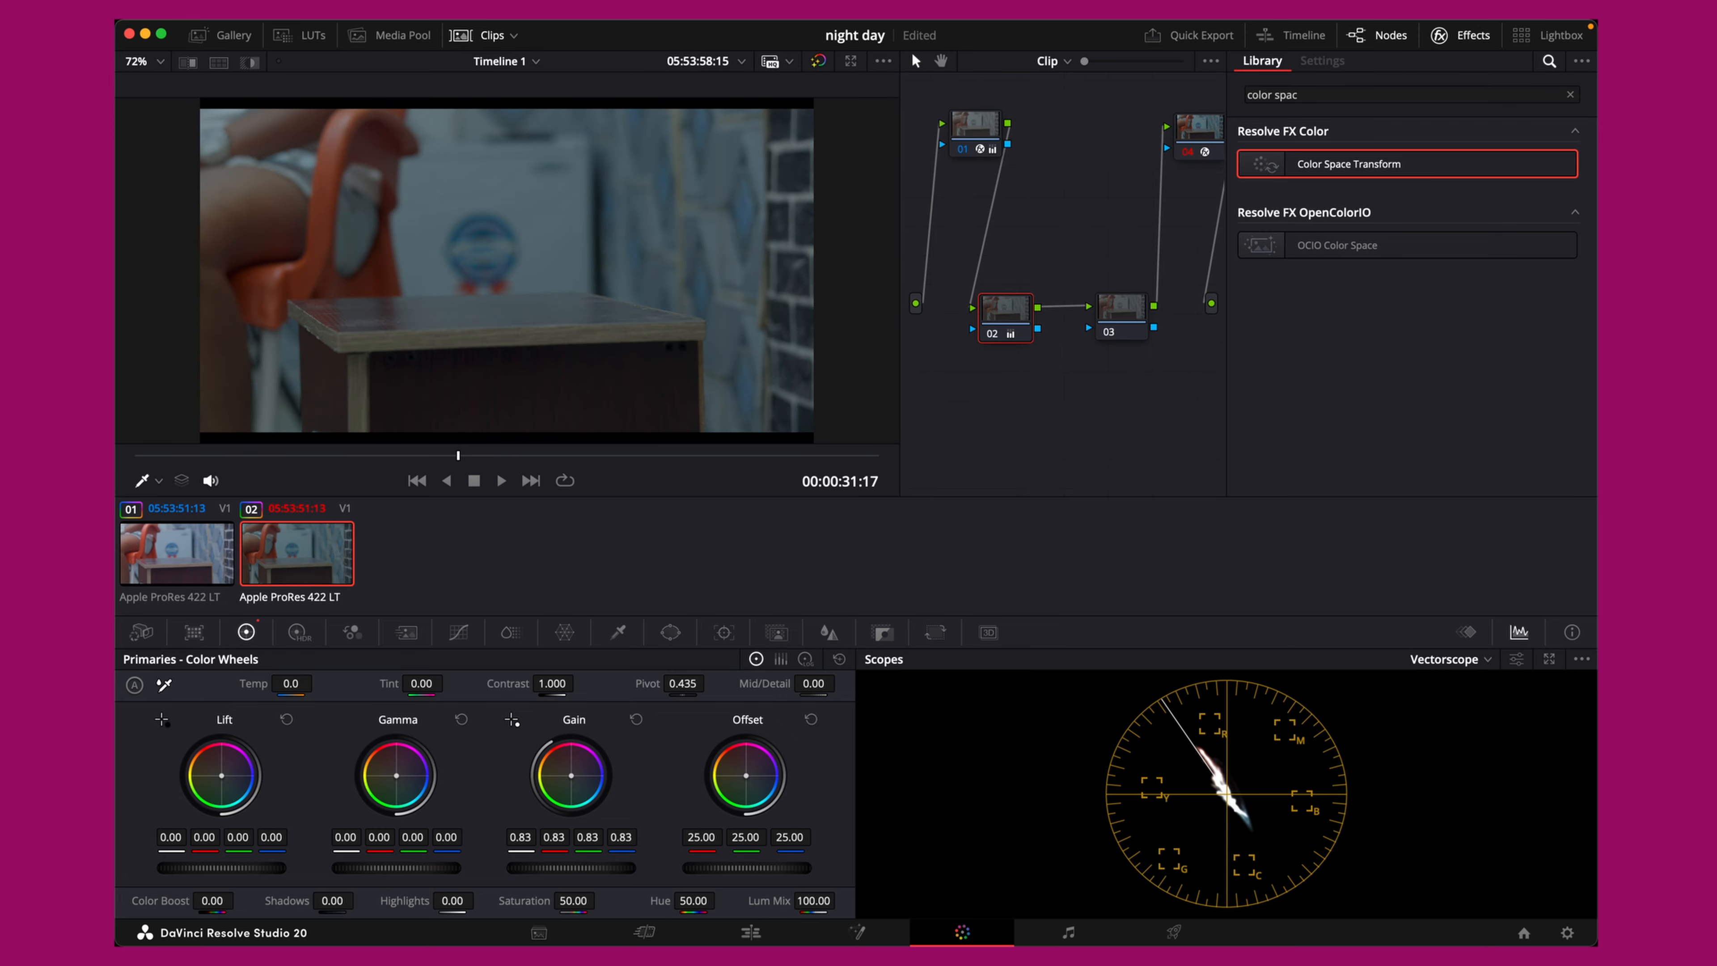
{"action": "left_click_drag", "start_coordinate": [444, 869], "coordinate": [440, 869]}
{"action": "left_click_drag", "start_coordinate": [230, 868], "coordinate": [227, 868]}
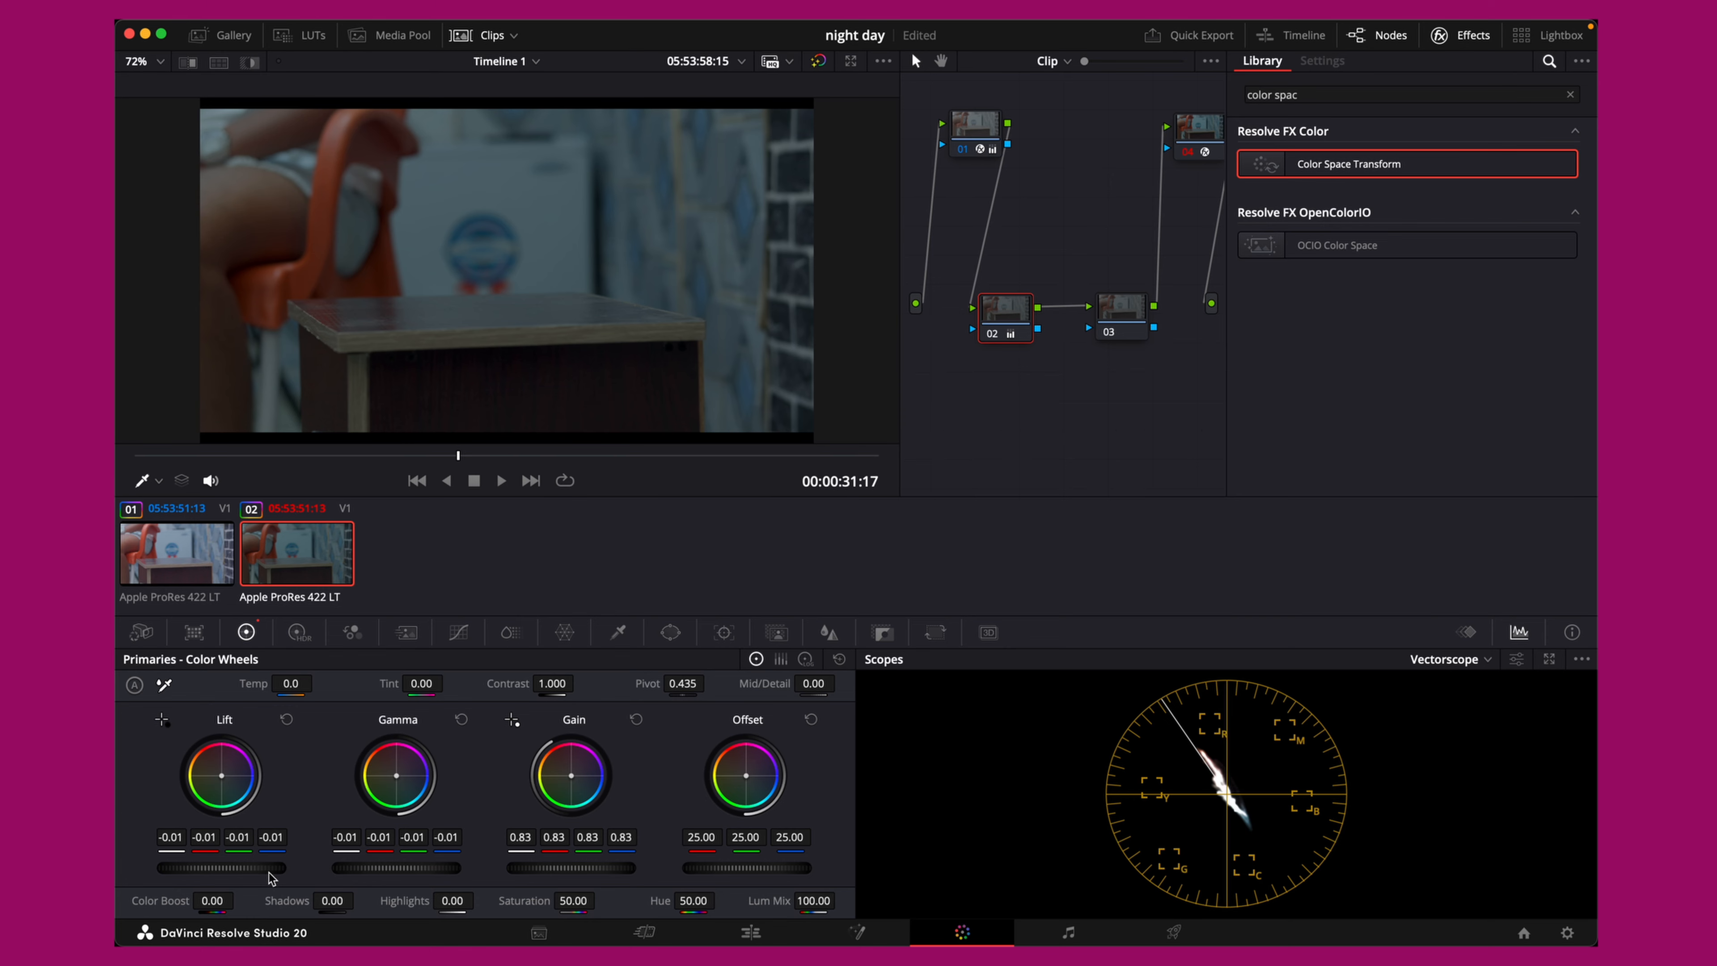
In node 02's ColorSlice controls, set the Blue saturation to 0.44 and the Skin saturation to 1.36
{"action": "left_click", "coordinate": [508, 634]}
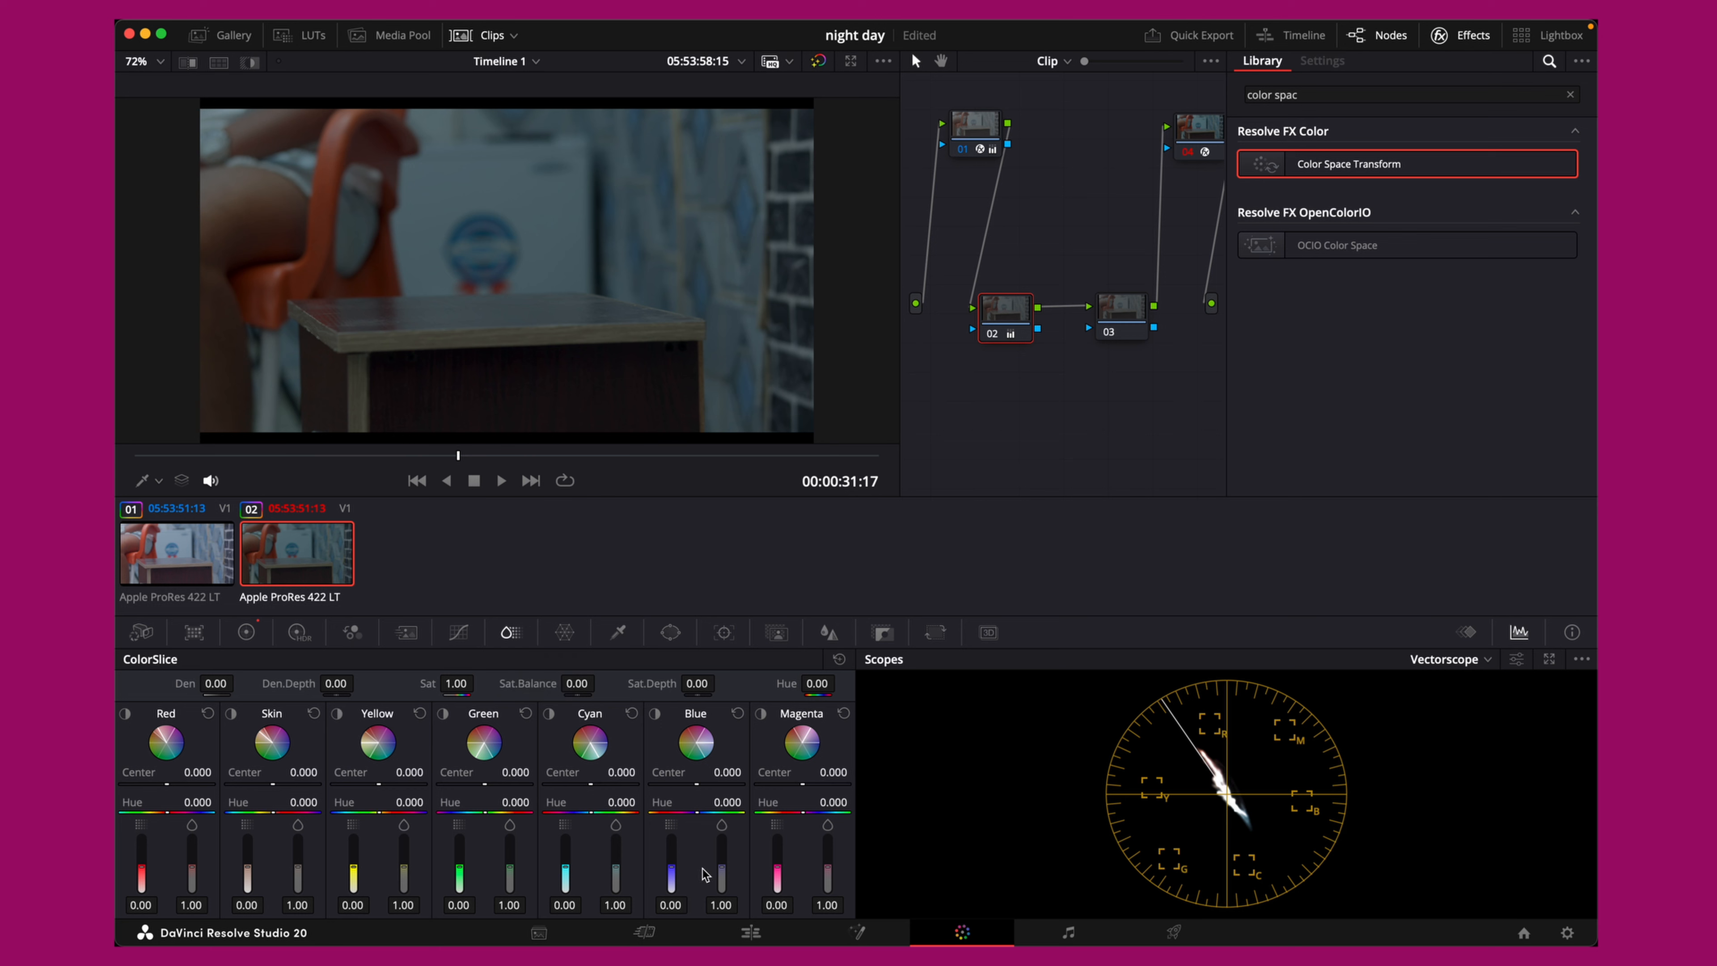
{"action": "left_click_drag", "start_coordinate": [721, 870], "coordinate": [721, 891]}
{"action": "left_click_drag", "start_coordinate": [721, 892], "coordinate": [721, 886]}
{"action": "left_click_drag", "start_coordinate": [298, 867], "coordinate": [297, 857]}
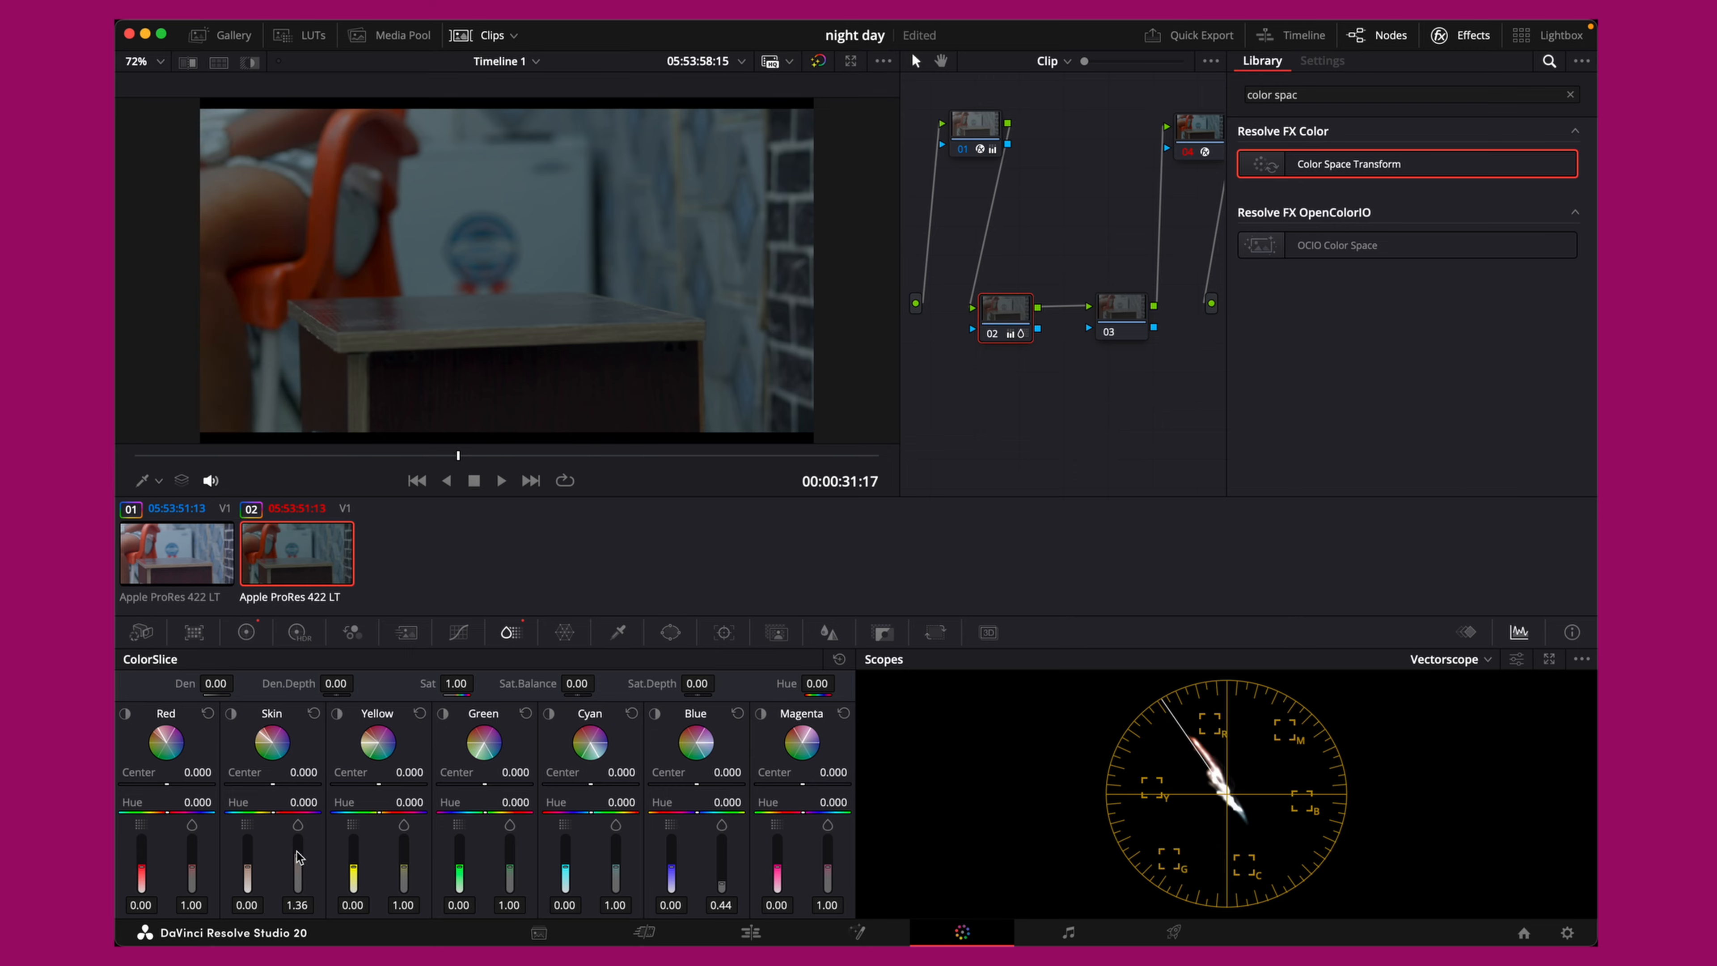
Push node 02's HDR Global wheel toward blue, to X 0.07 and Y -0.02
{"action": "left_click", "coordinate": [246, 632]}
{"action": "left_click", "coordinate": [299, 632]}
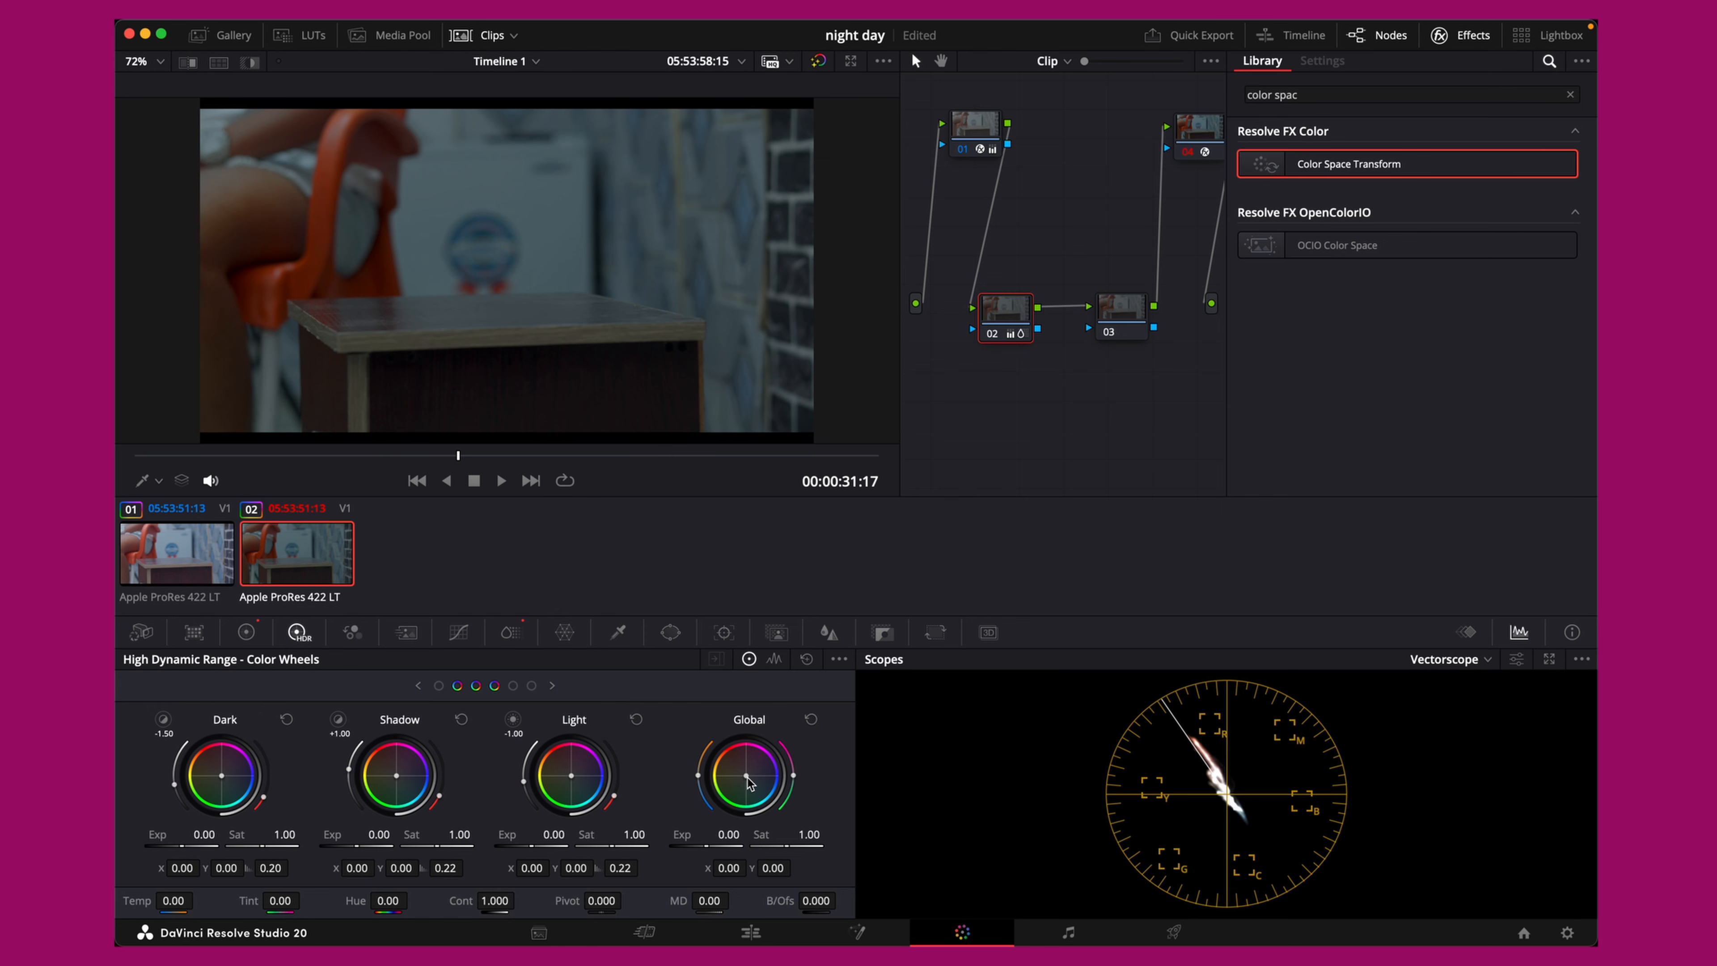
{"action": "left_click_drag", "start_coordinate": [749, 782], "coordinate": [759, 785]}
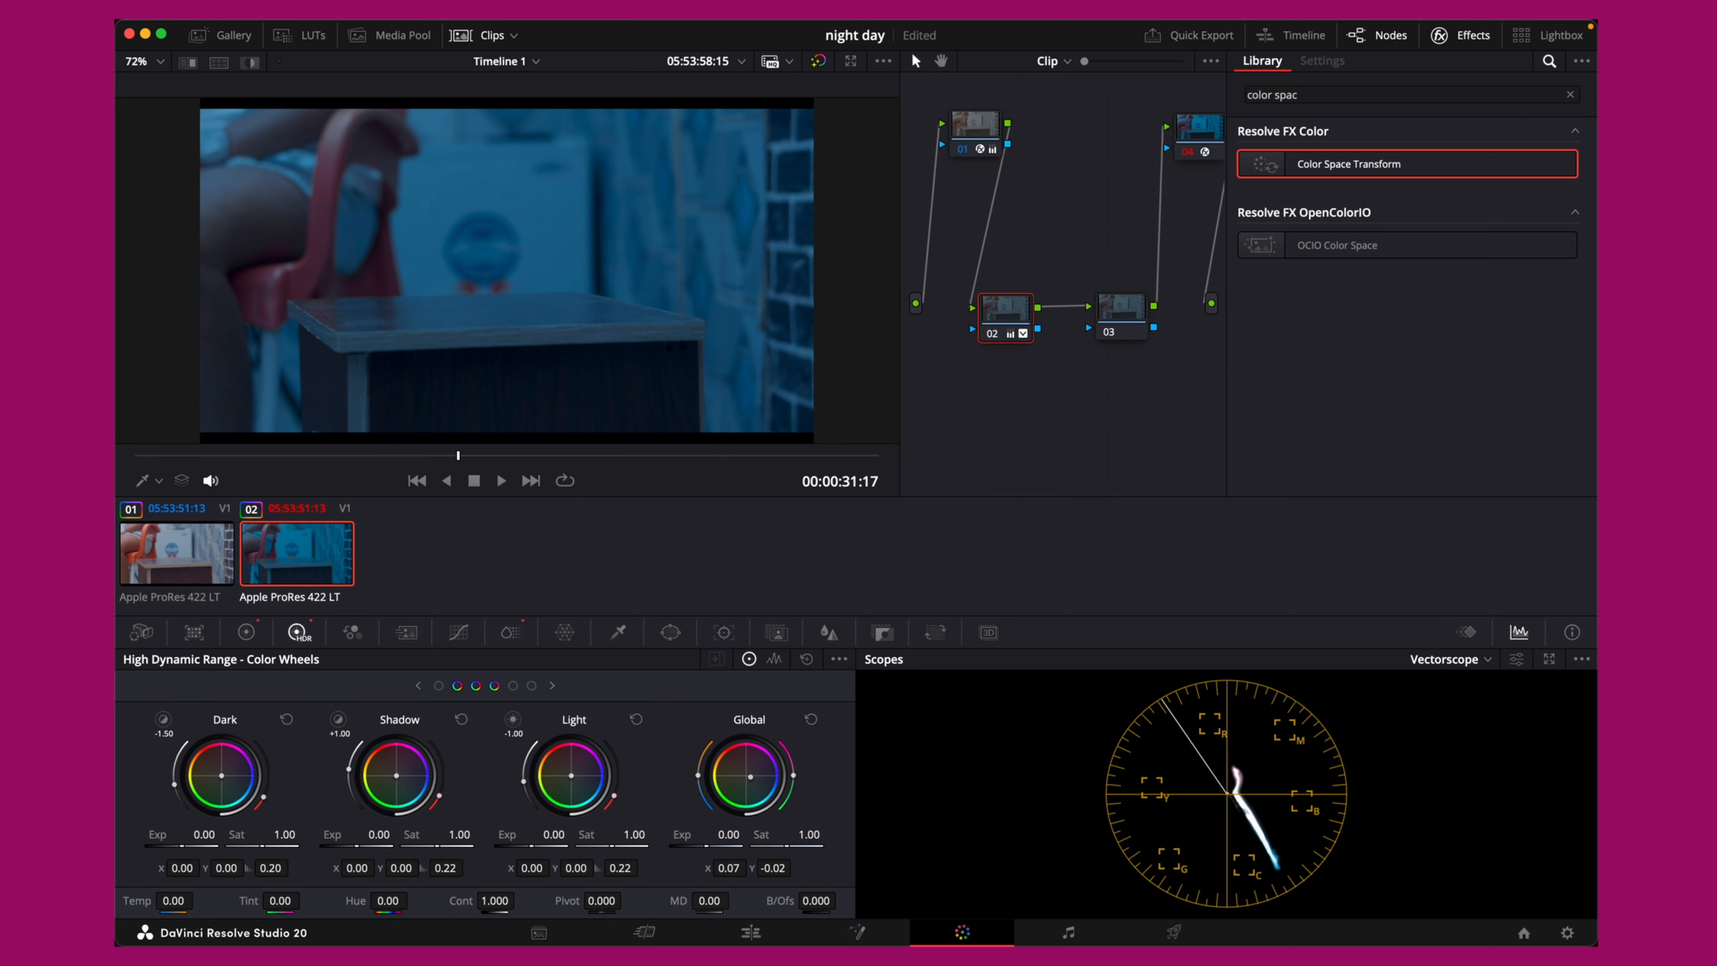
Lower node 02's primary Gamma to -0.05 and scrub through the clip to check the darker night look
{"action": "left_click", "coordinate": [247, 634]}
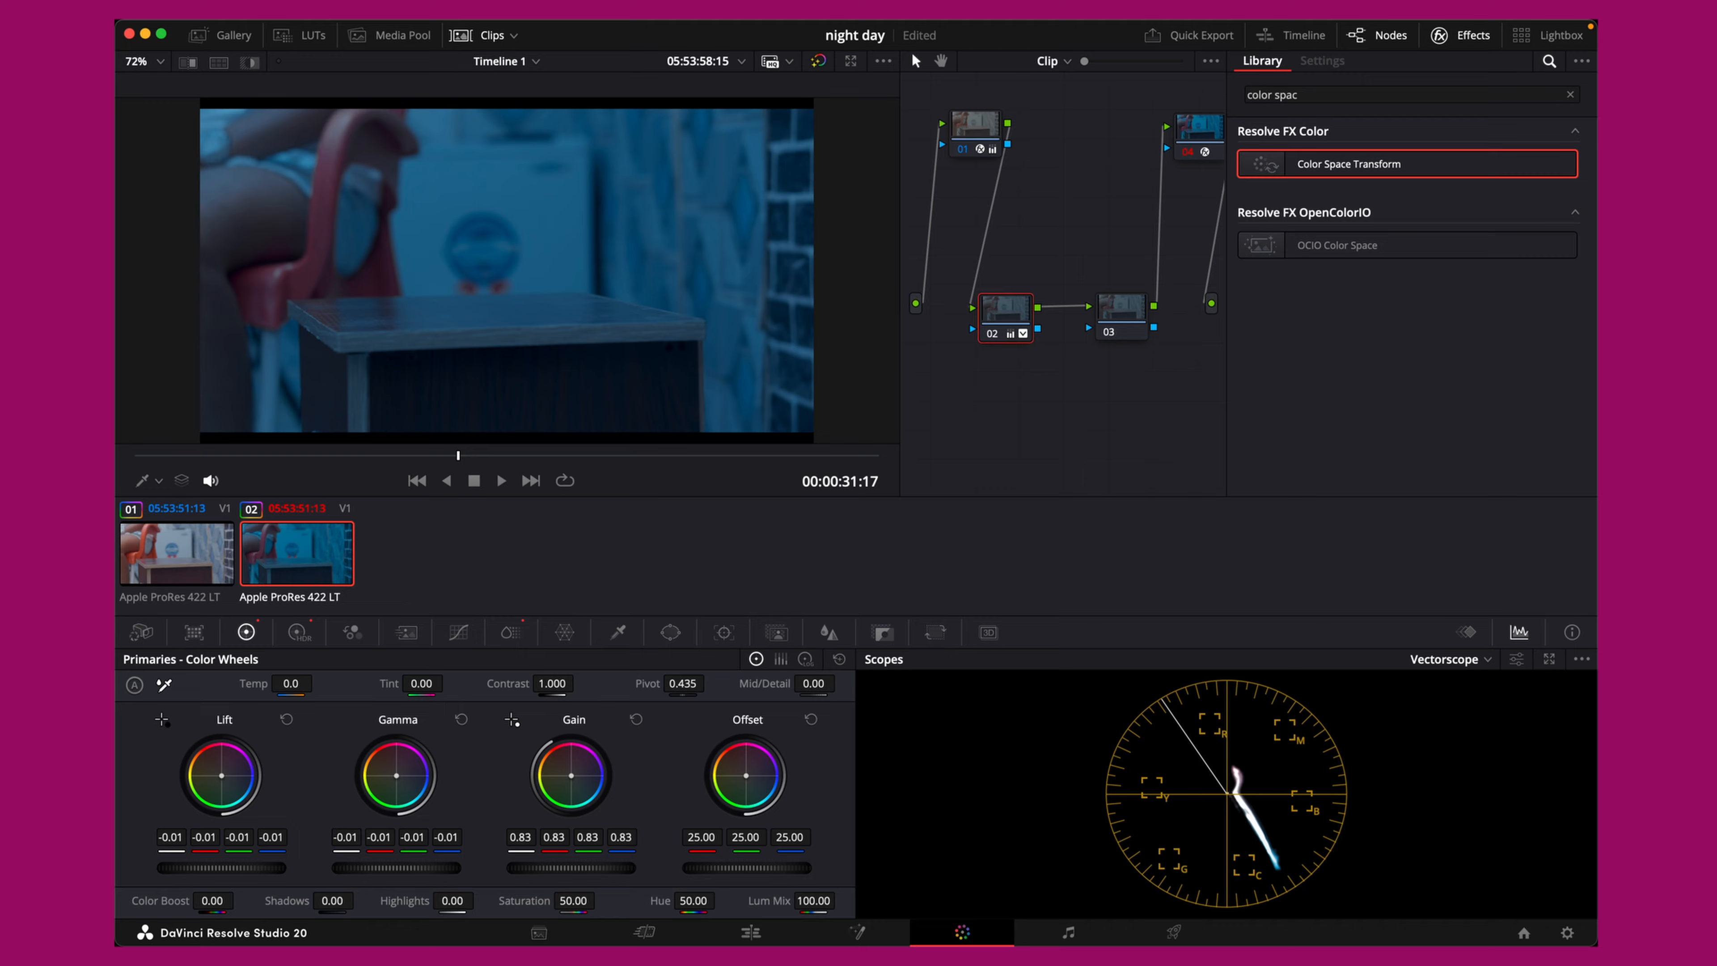
{"action": "left_click_drag", "start_coordinate": [396, 867], "coordinate": [378, 868]}
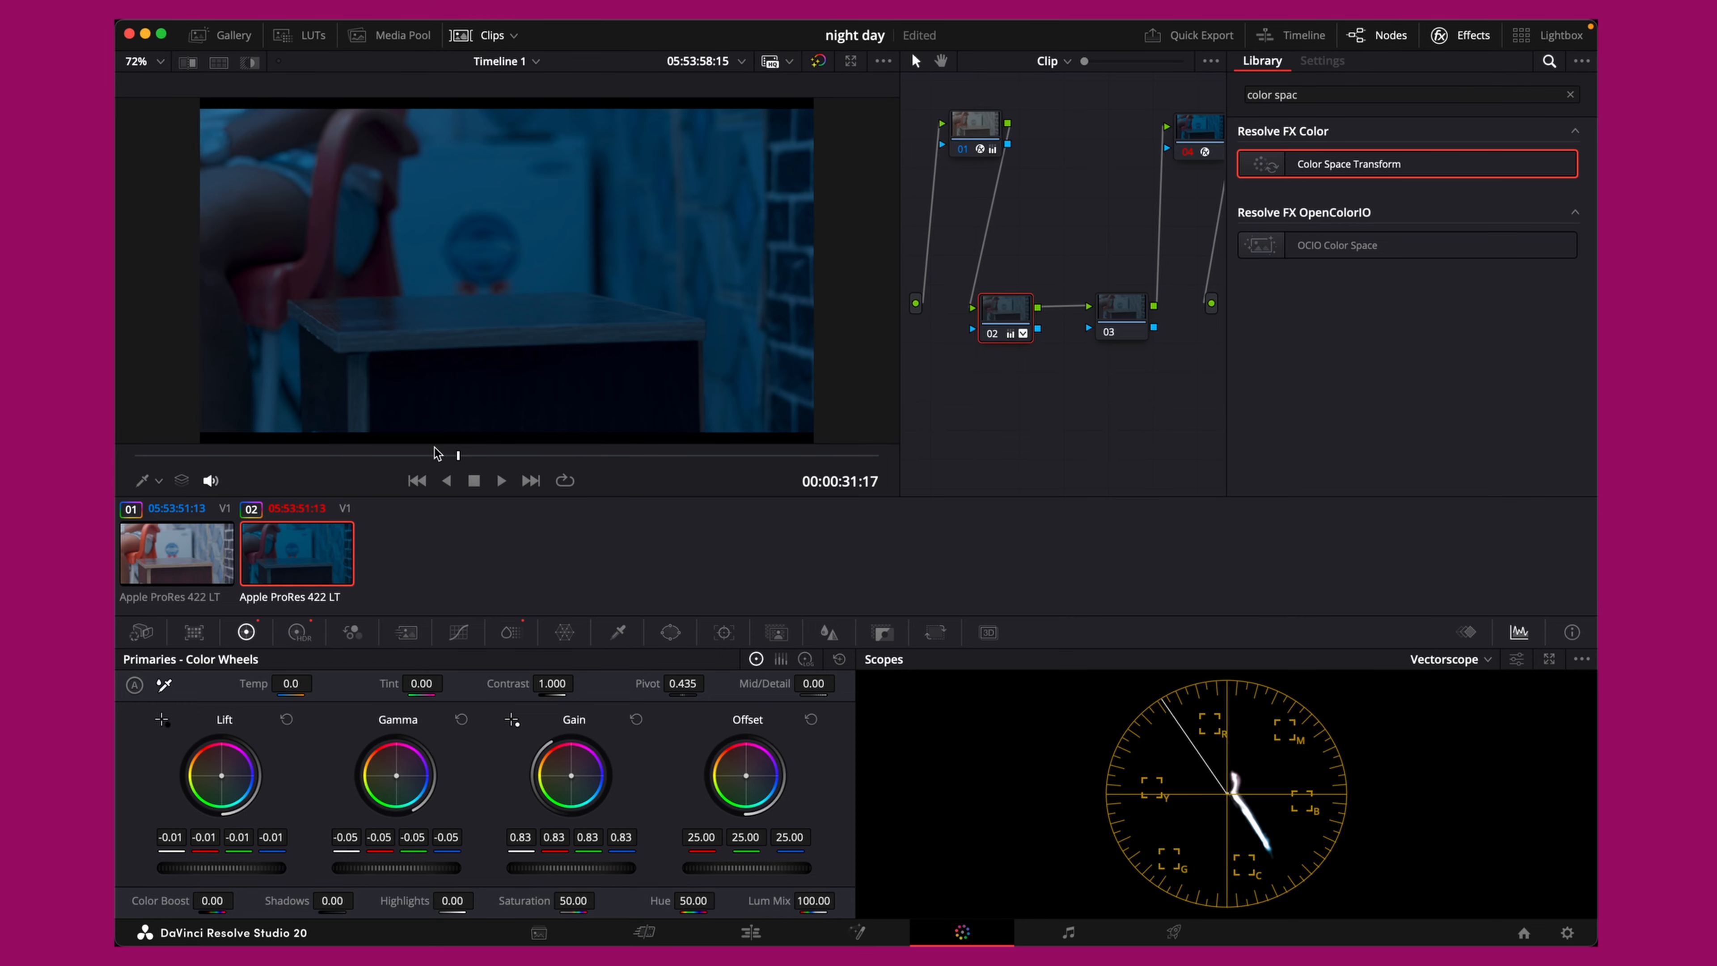
{"action": "left_click_drag", "start_coordinate": [453, 455], "coordinate": [683, 485]}
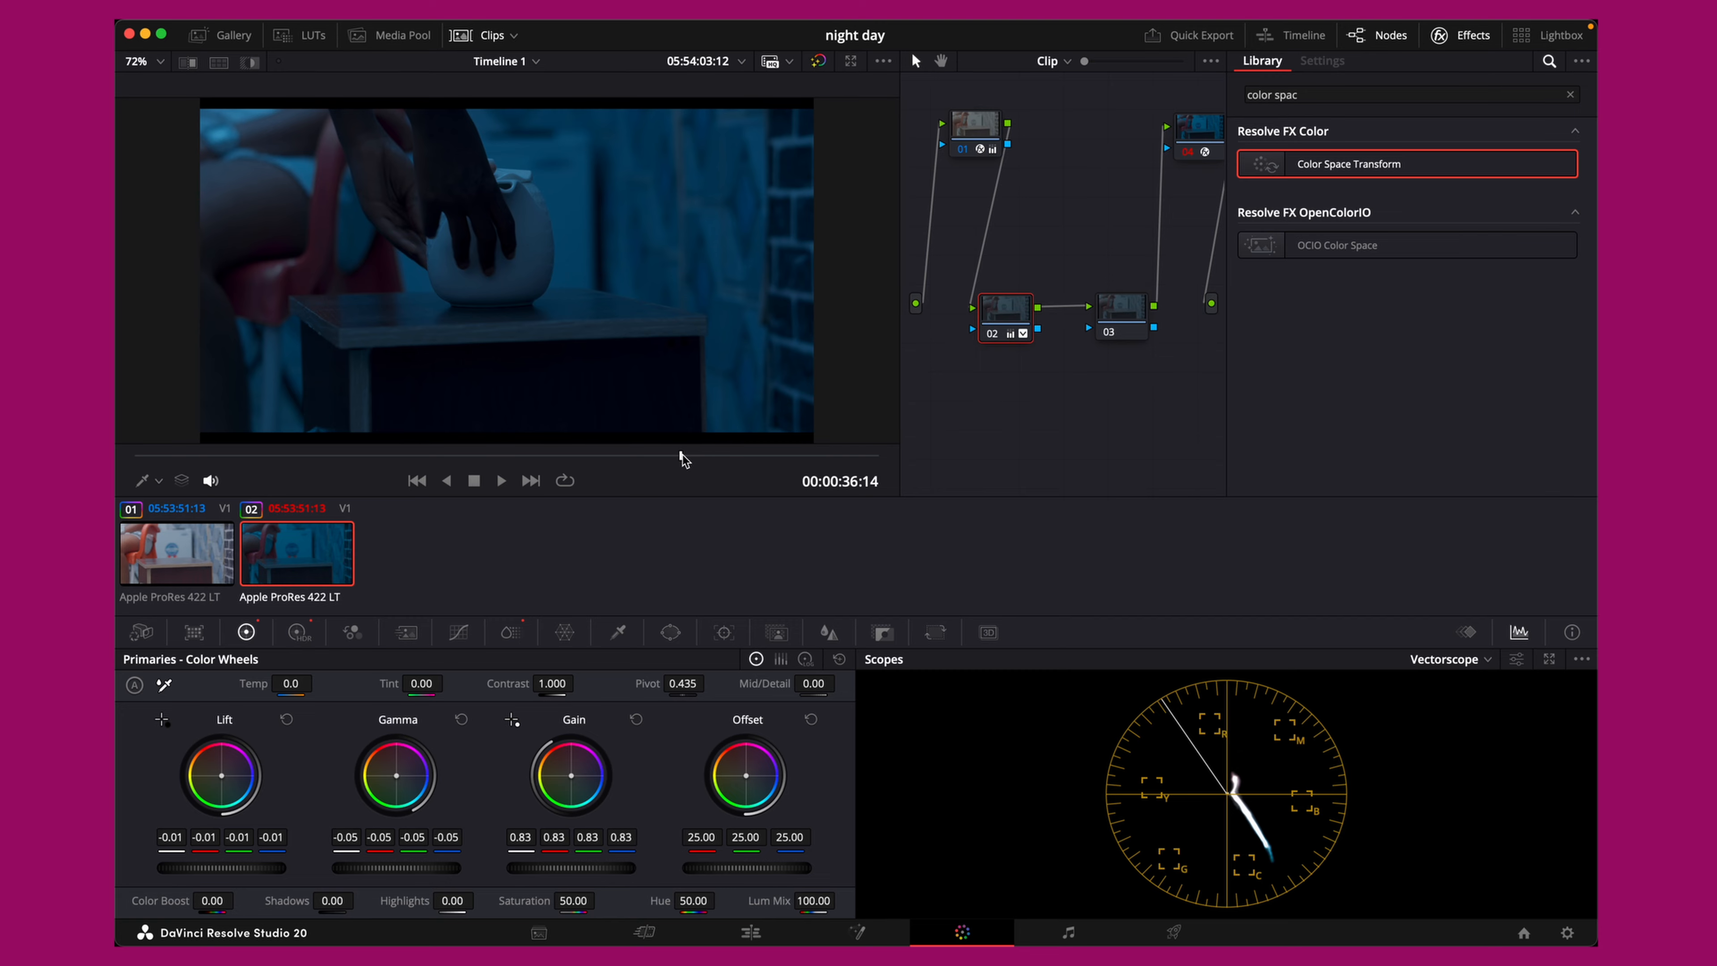
{"action": "left_click_drag", "start_coordinate": [683, 459], "coordinate": [568, 460]}
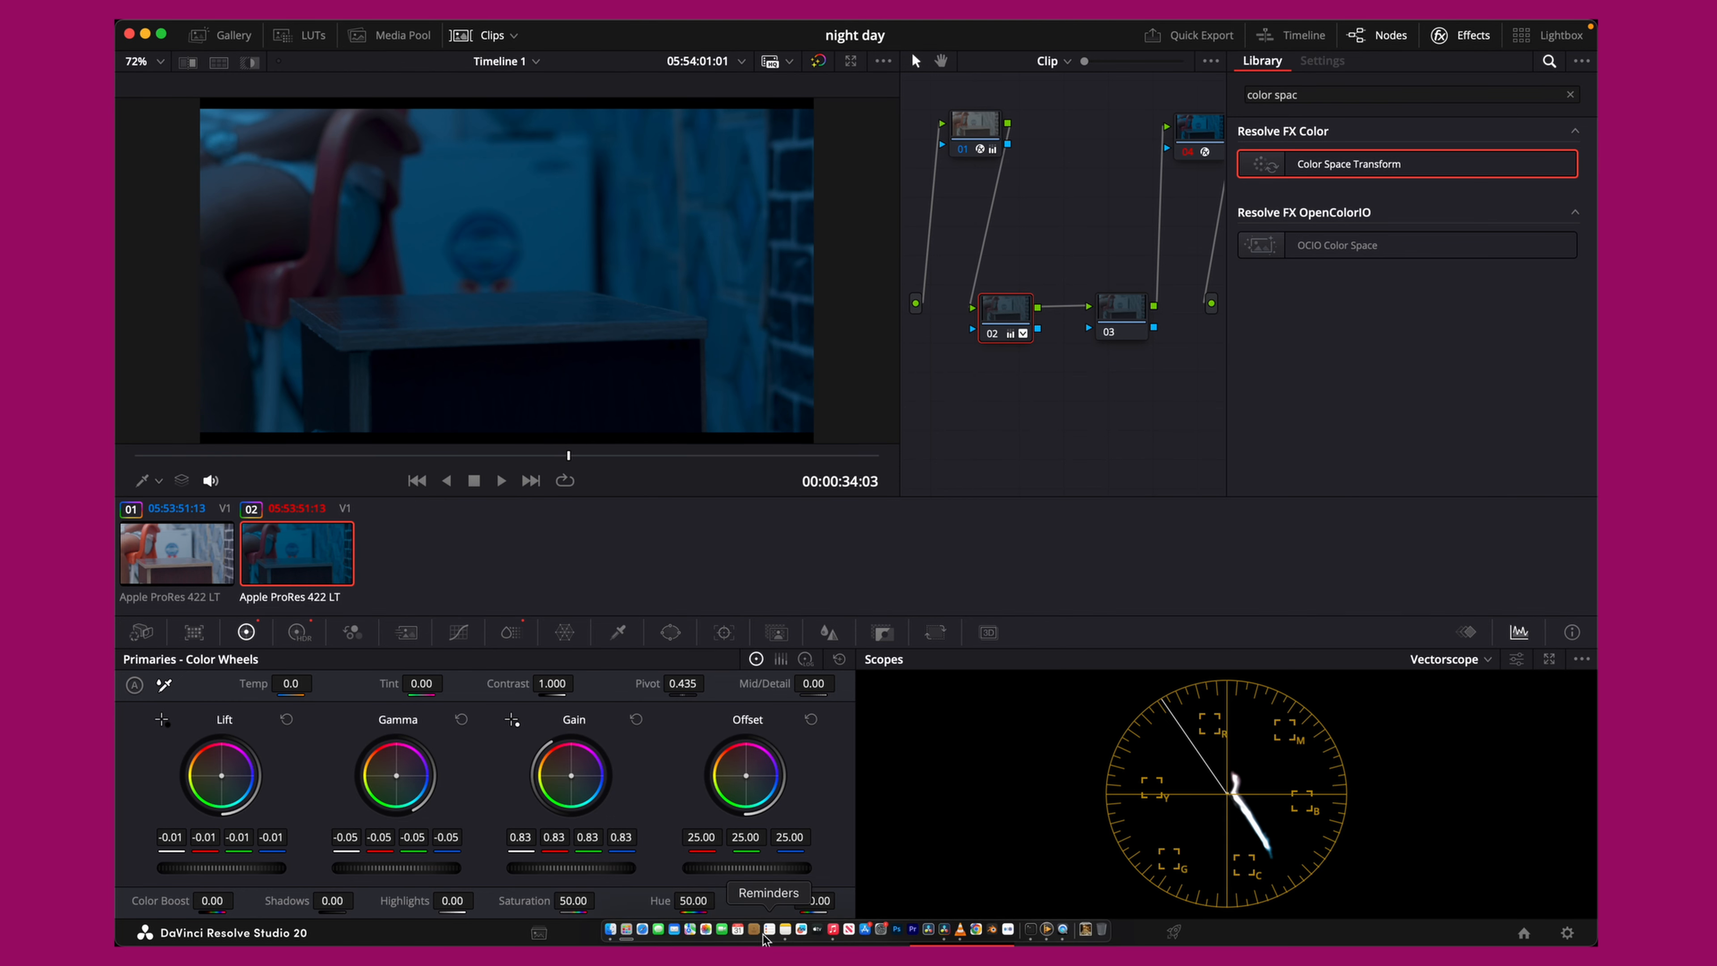
Review the graded clip on the Edit page and check how it appears on the Fusion page
{"action": "left_click", "coordinate": [771, 936]}
{"action": "left_click_drag", "start_coordinate": [445, 565], "coordinate": [781, 556]}
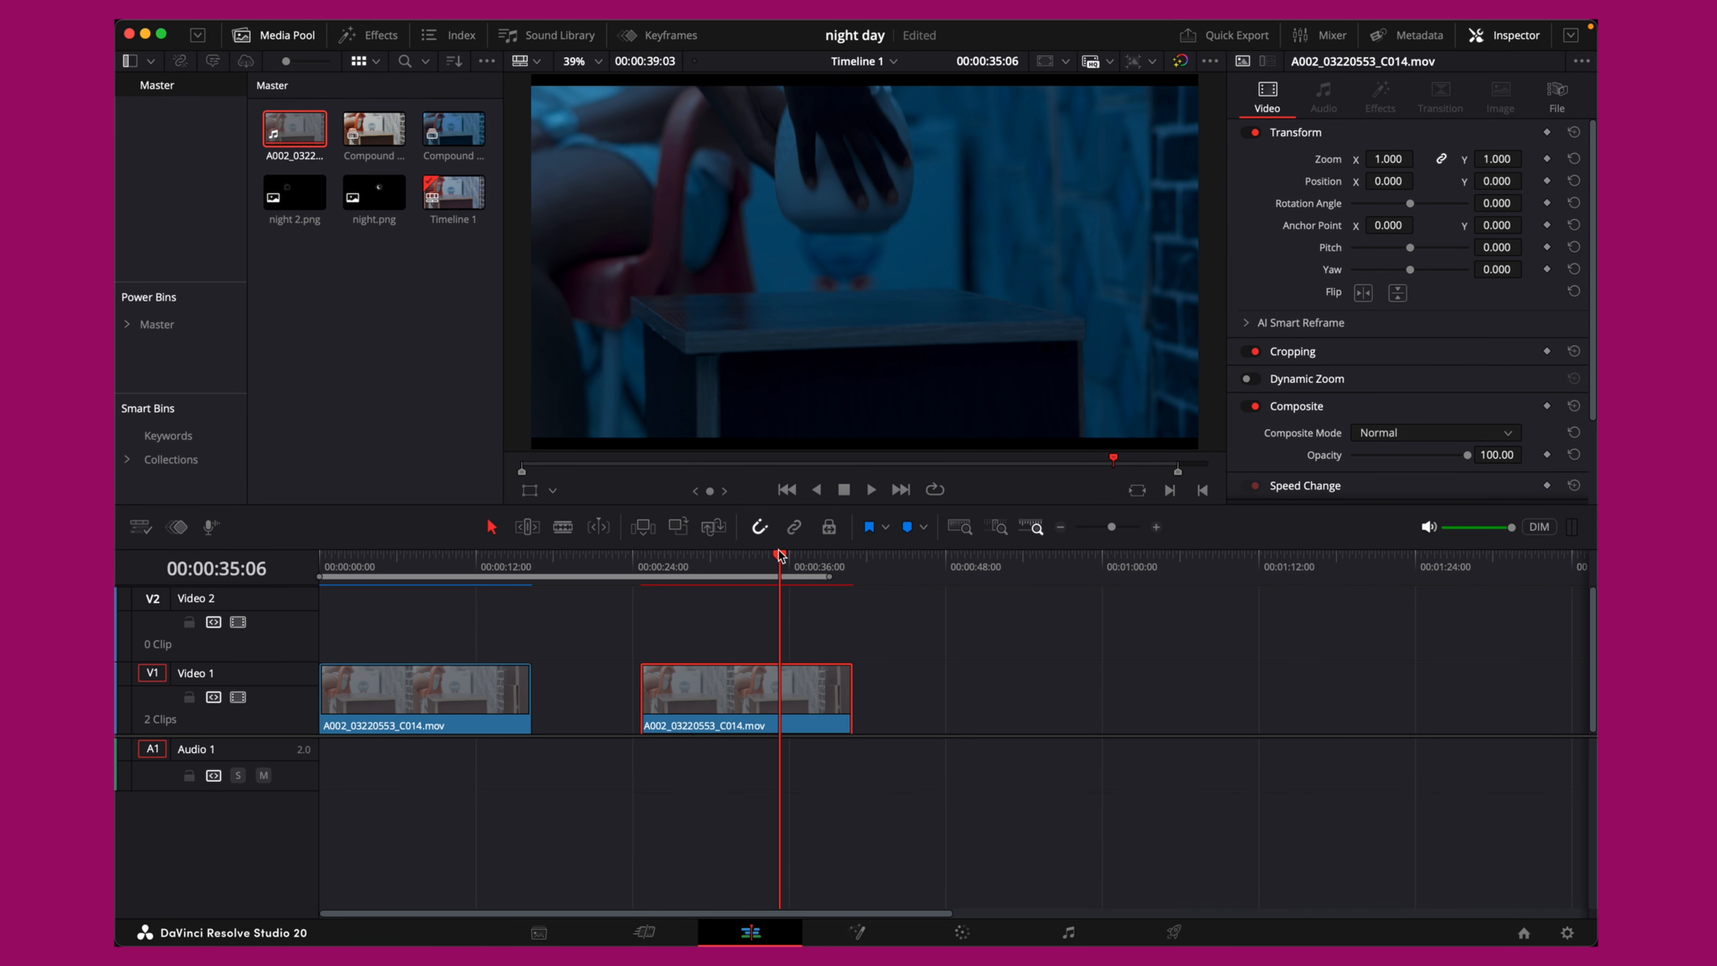
{"action": "left_click", "coordinate": [793, 571]}
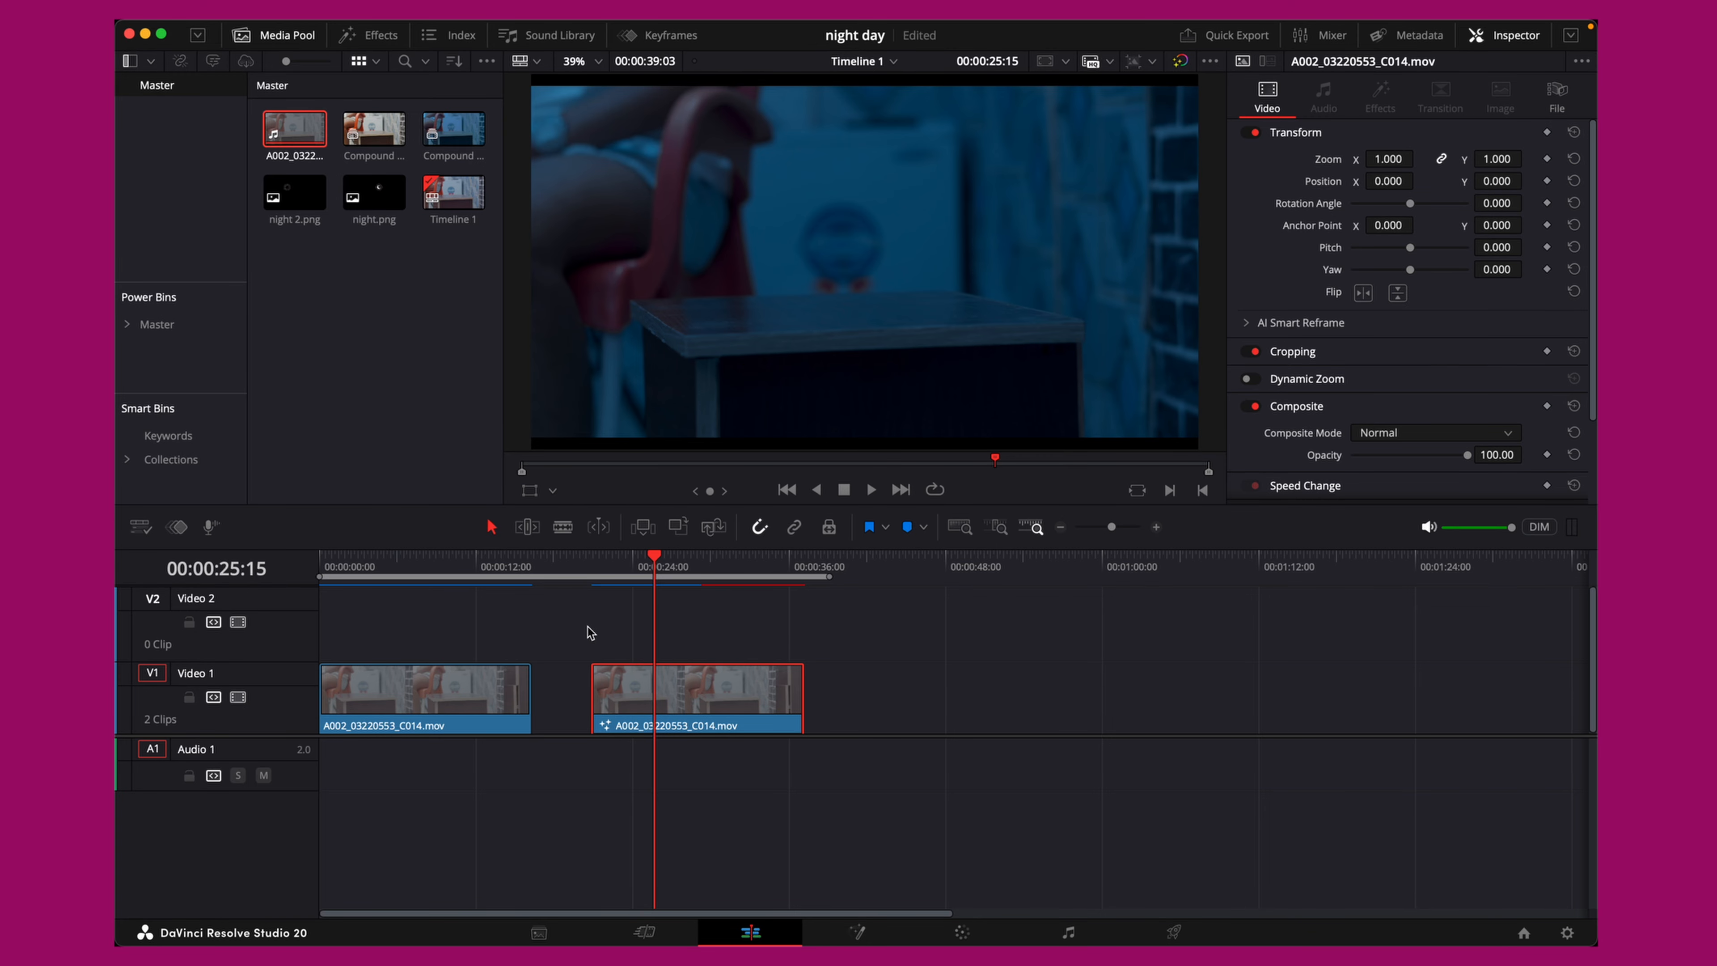
{"action": "left_click", "coordinate": [659, 565]}
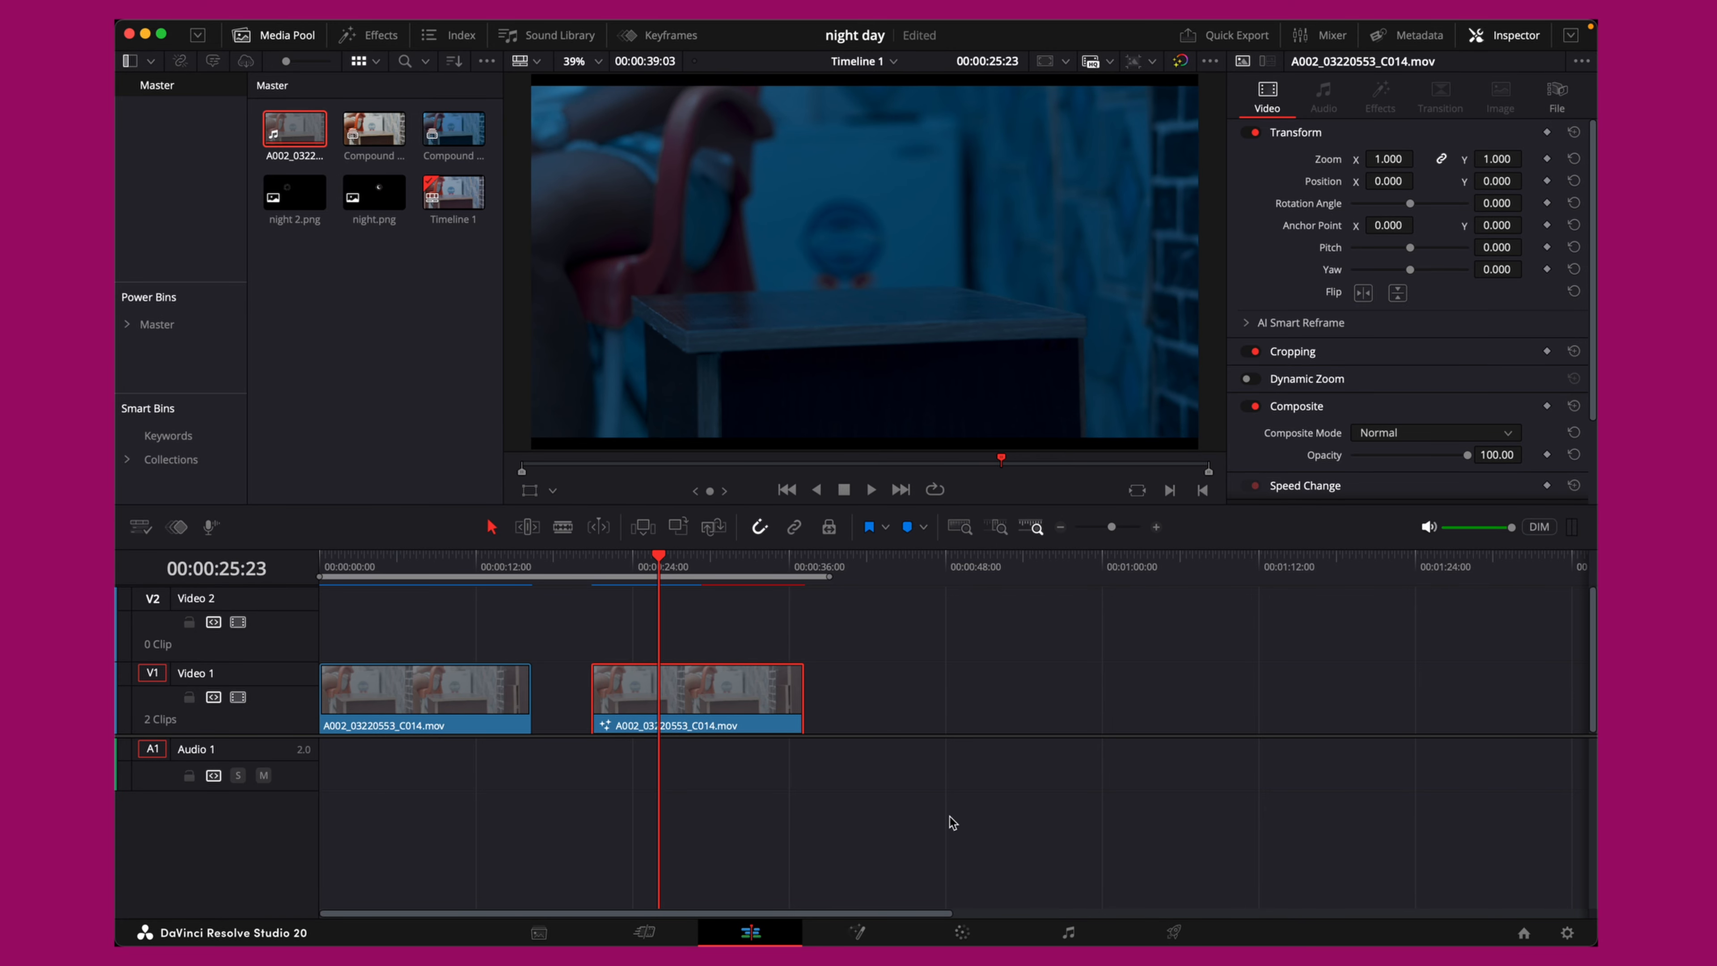
{"action": "left_click", "coordinate": [857, 932]}
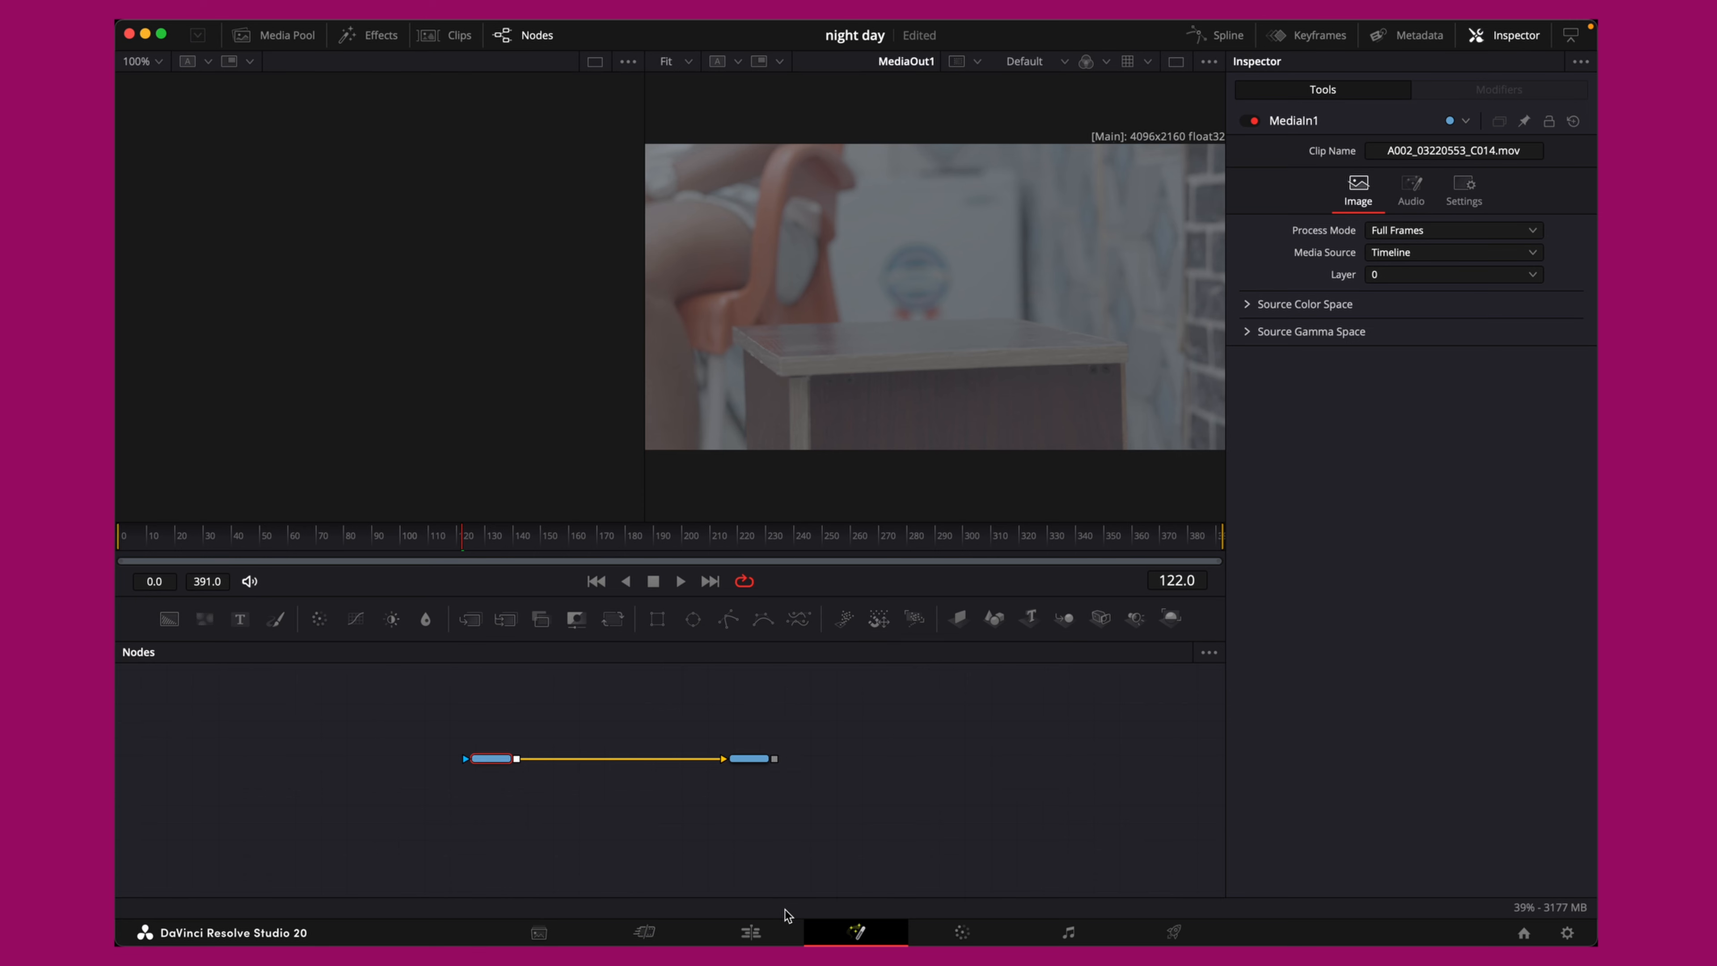
{"action": "left_click", "coordinate": [752, 932]}
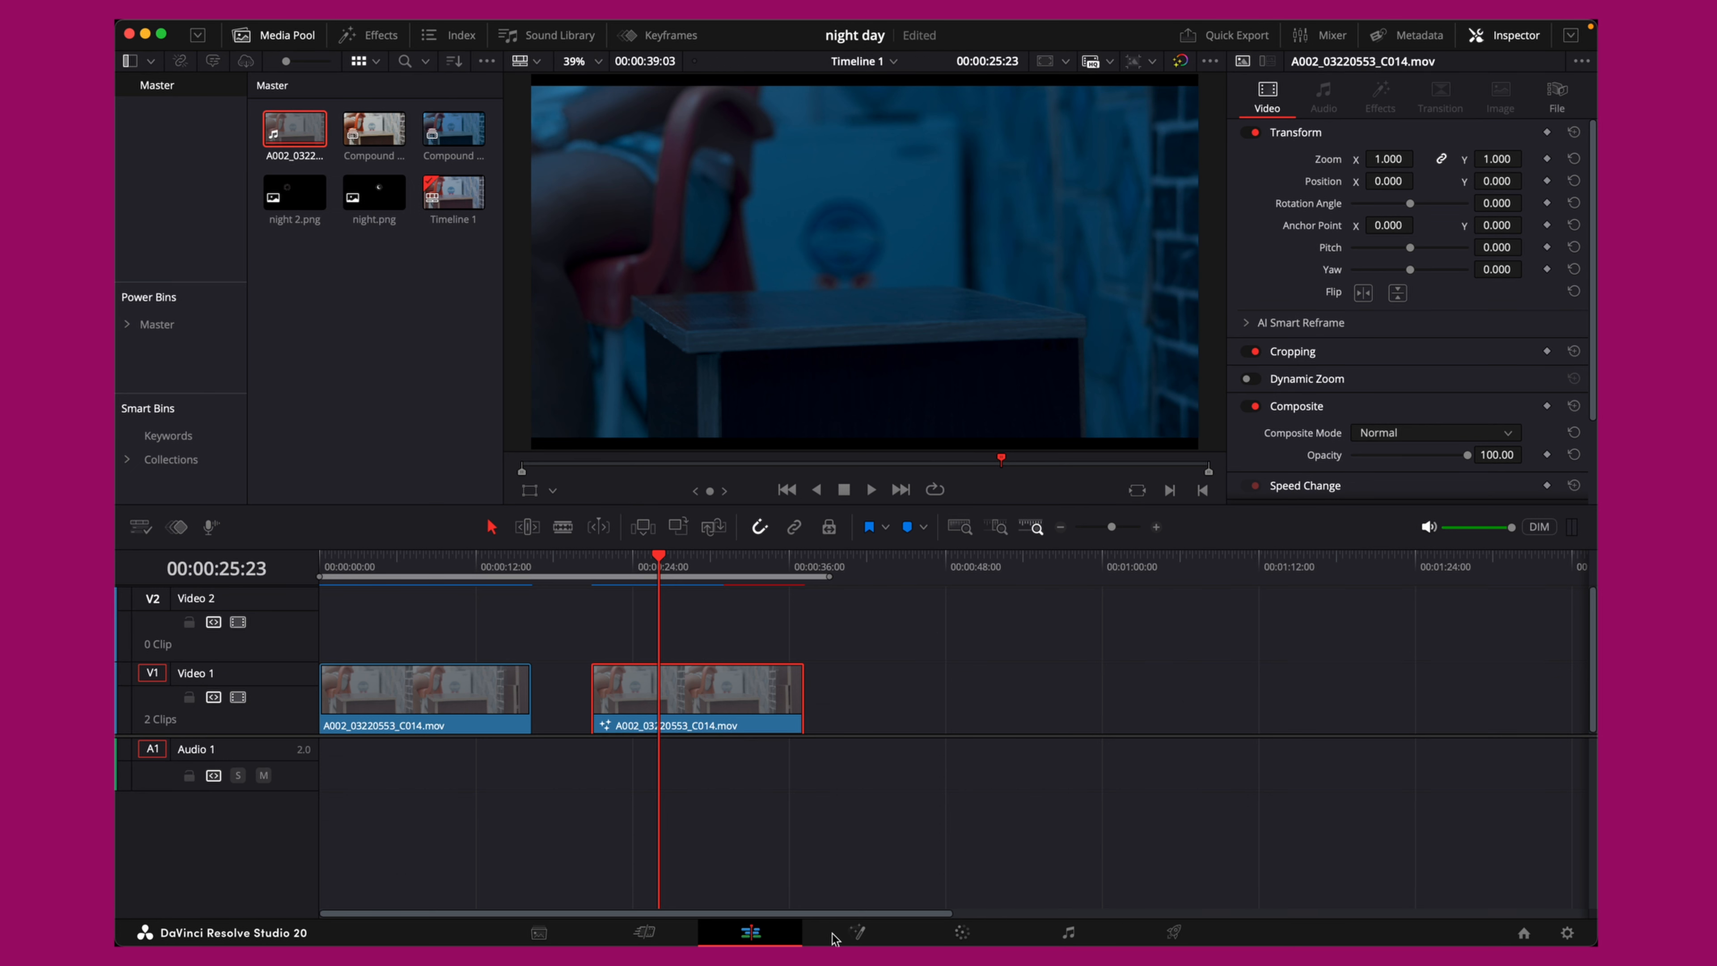
Convert the graded blue clip on Video 1 into a new compound clip with the default name
{"action": "right_click", "coordinate": [670, 734]}
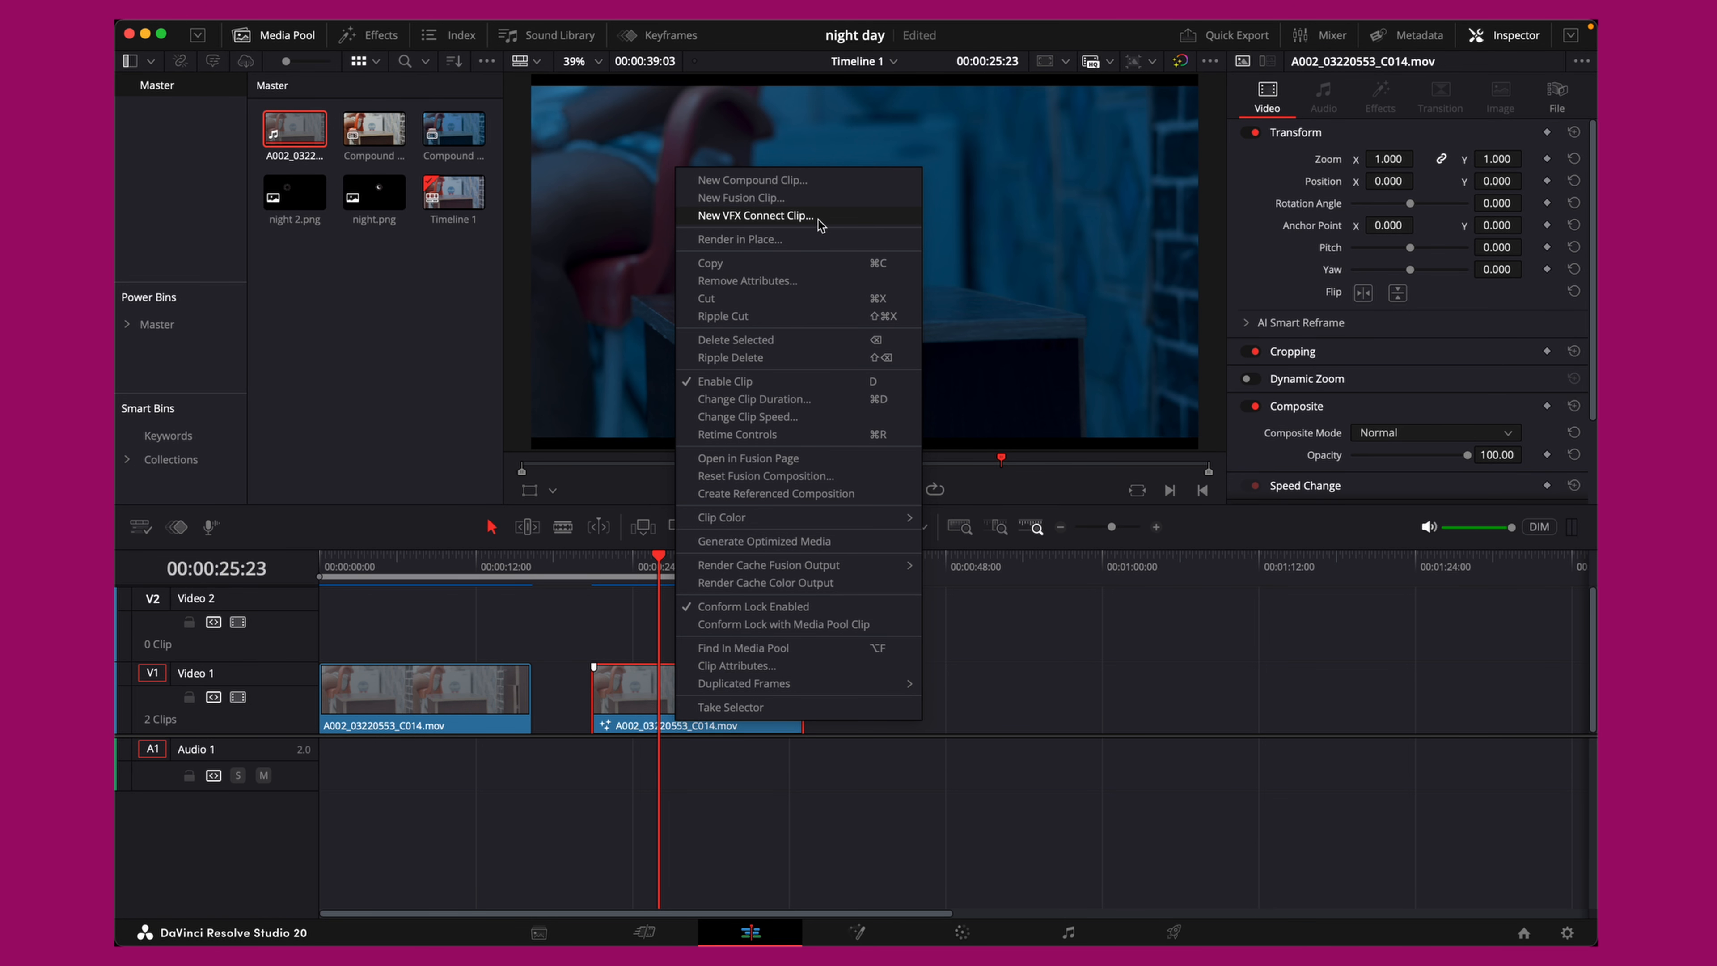
{"action": "left_click", "coordinate": [835, 180]}
{"action": "key", "text": "Return"}
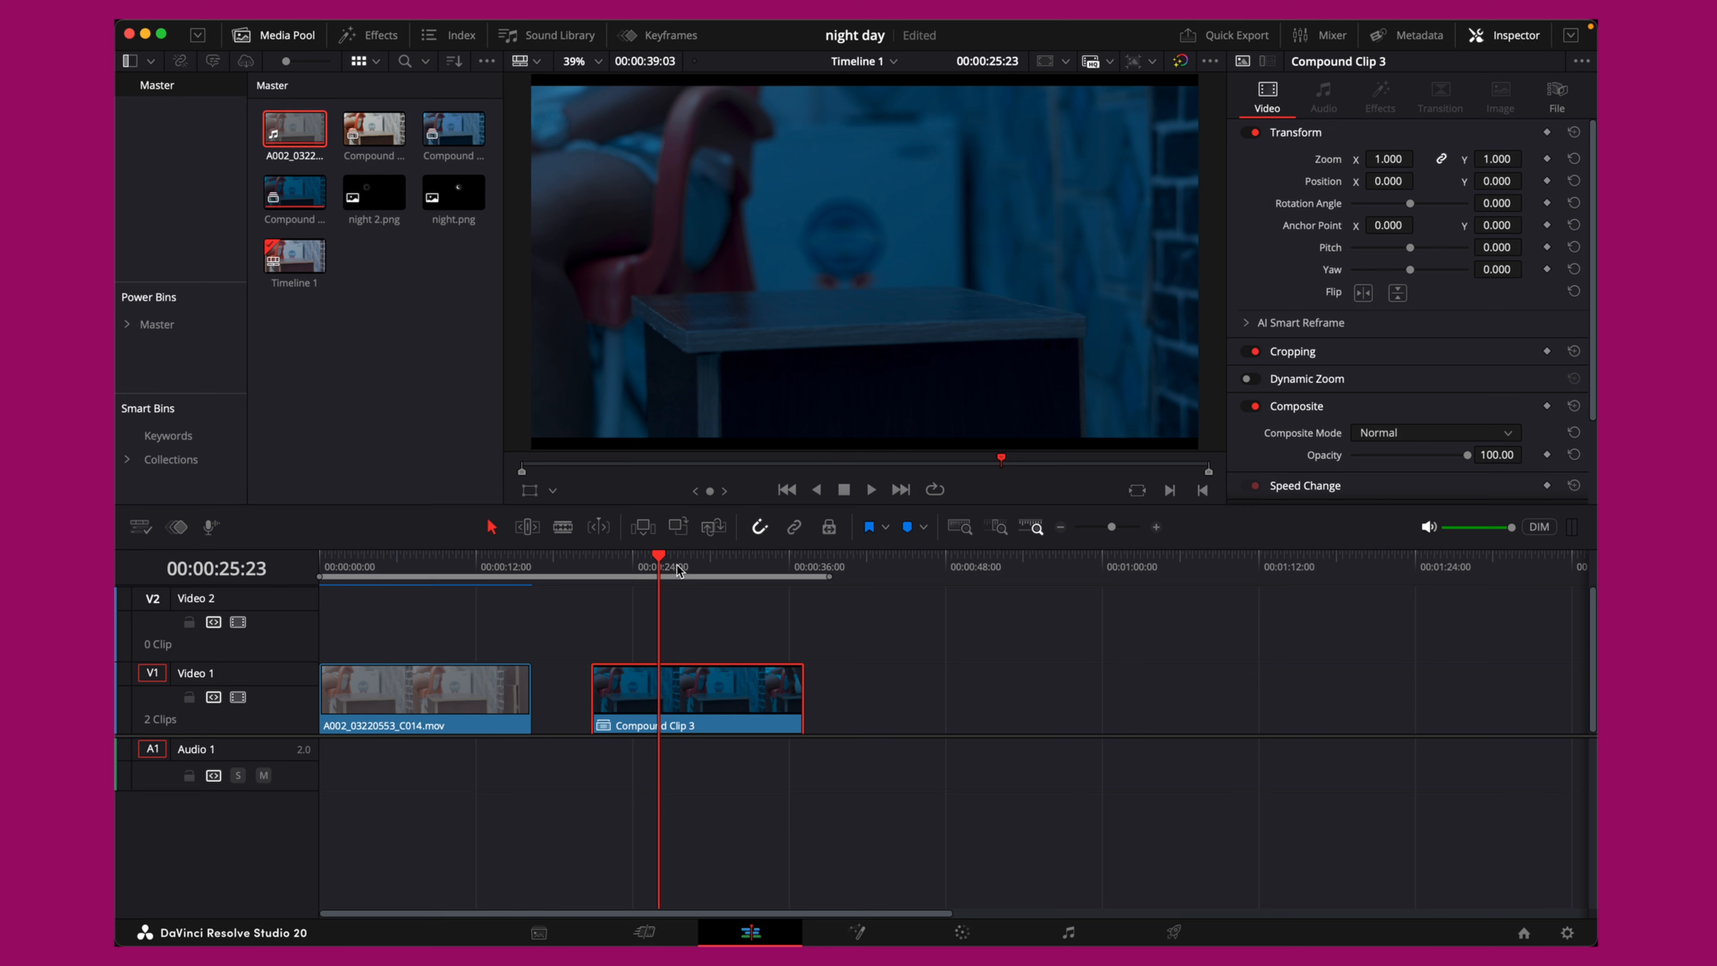
Convert the first, daylight clip on Video 1 into its own compound clip with the default name
{"action": "left_click", "coordinate": [416, 570]}
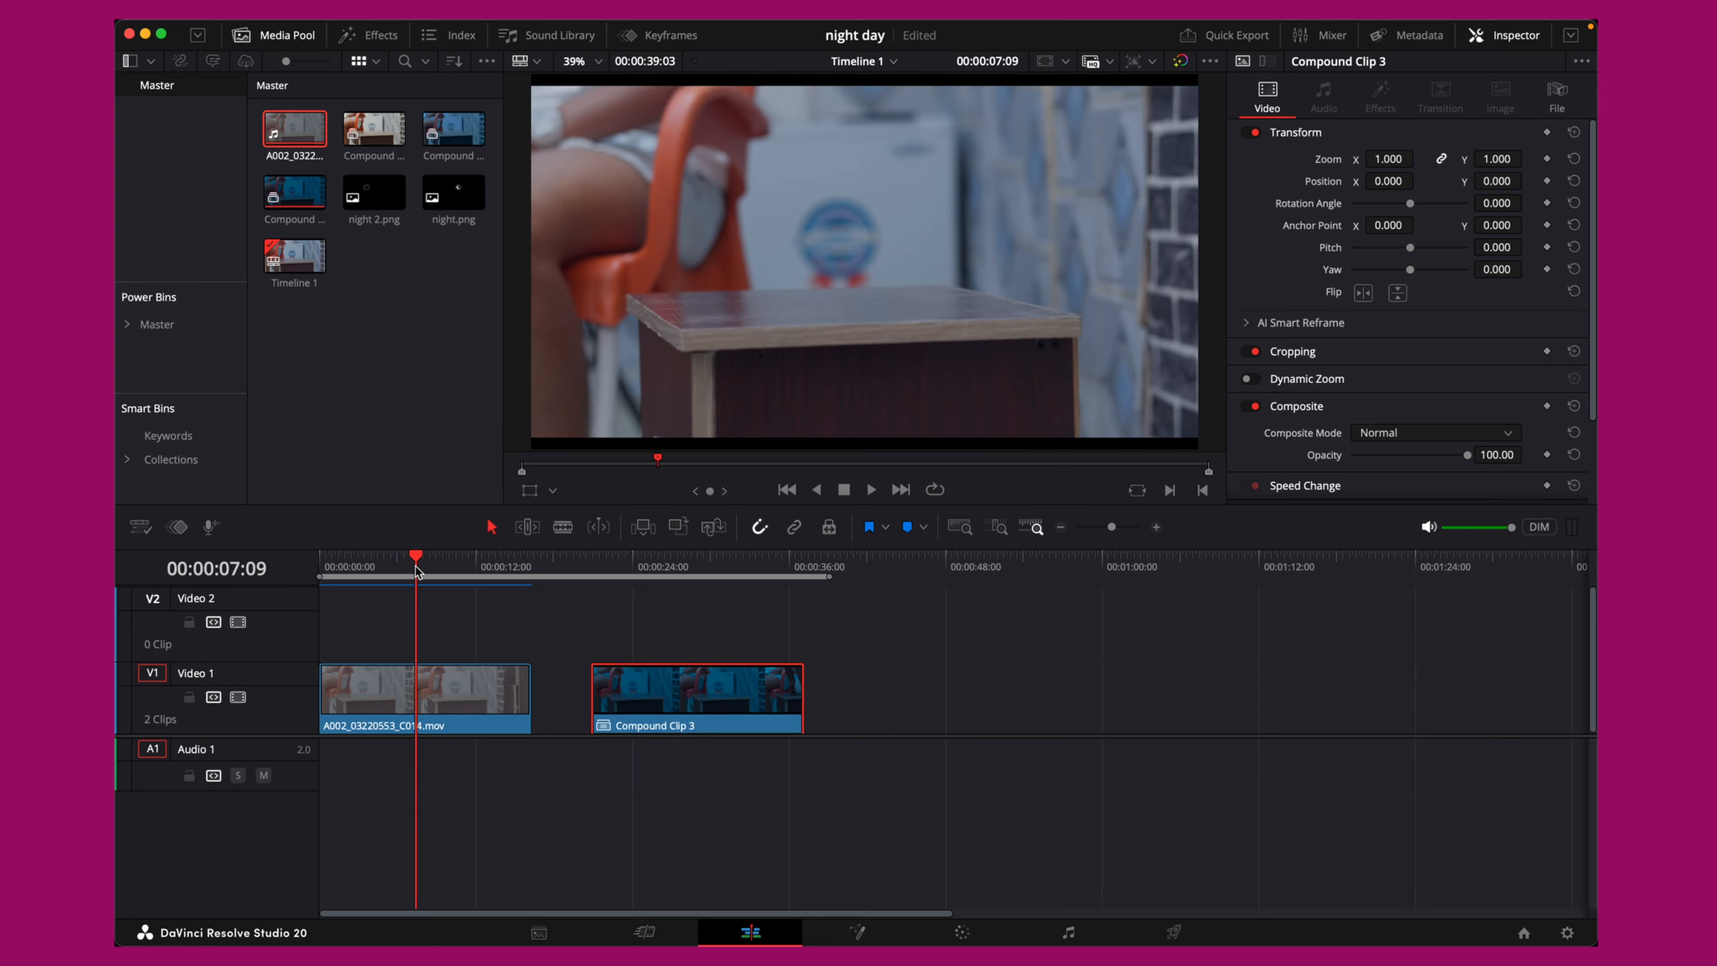
{"action": "right_click", "coordinate": [457, 696]}
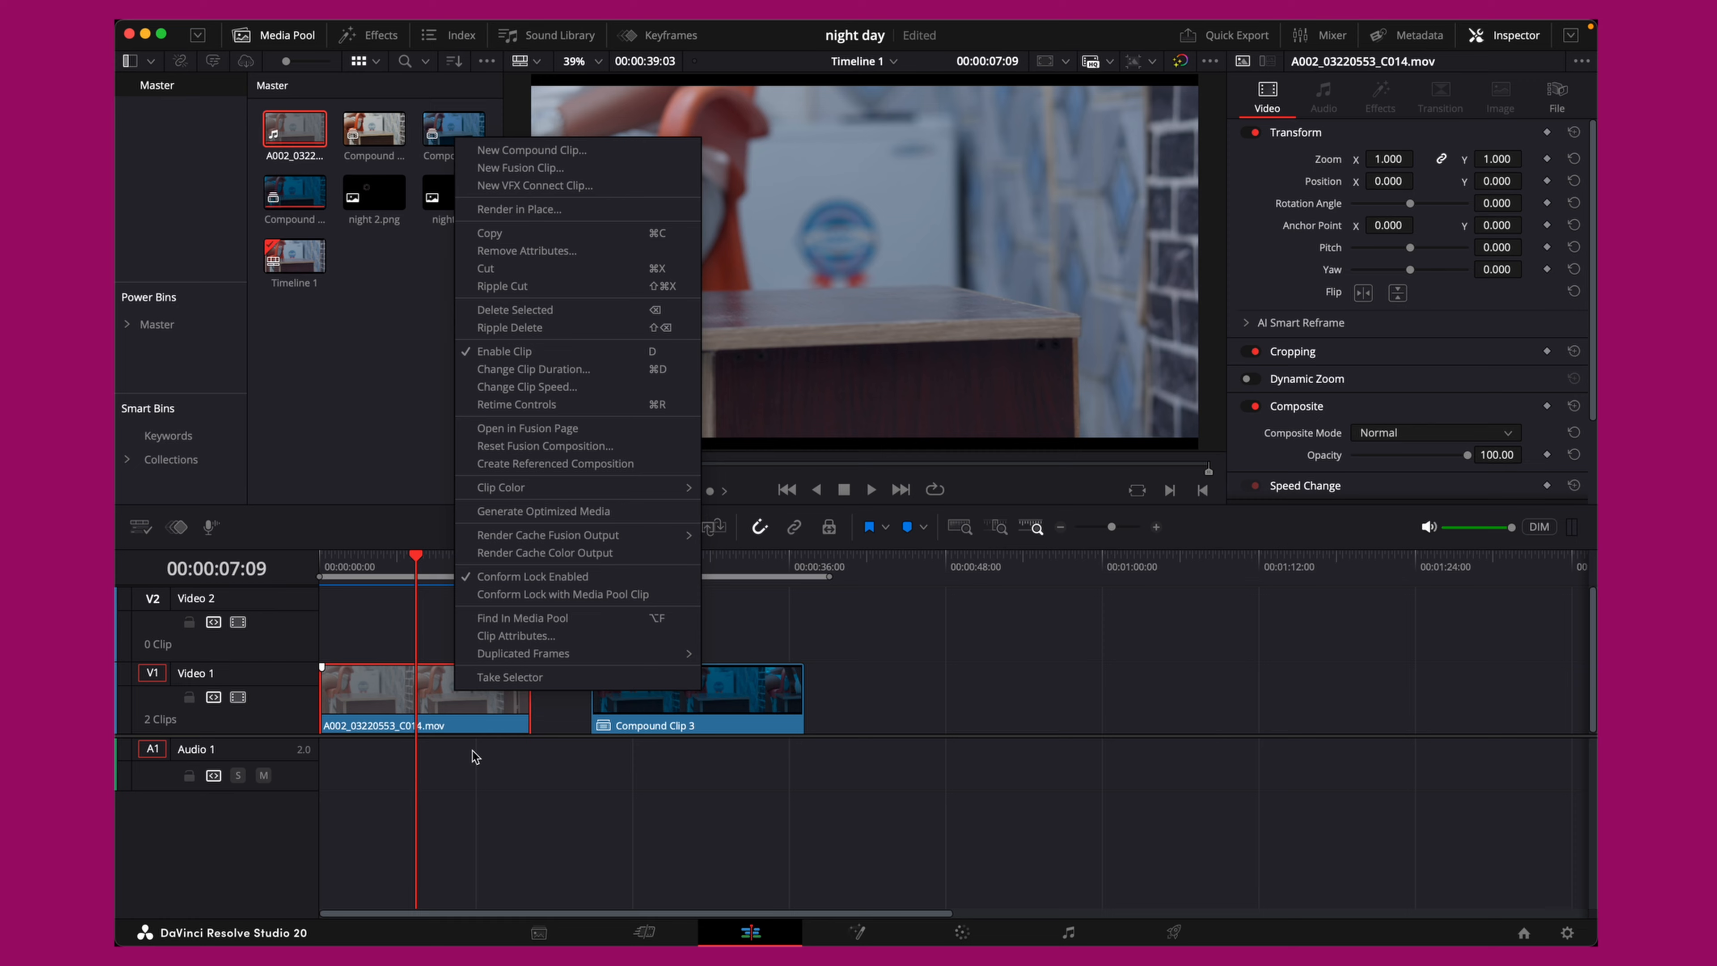
{"action": "left_click", "coordinate": [608, 151]}
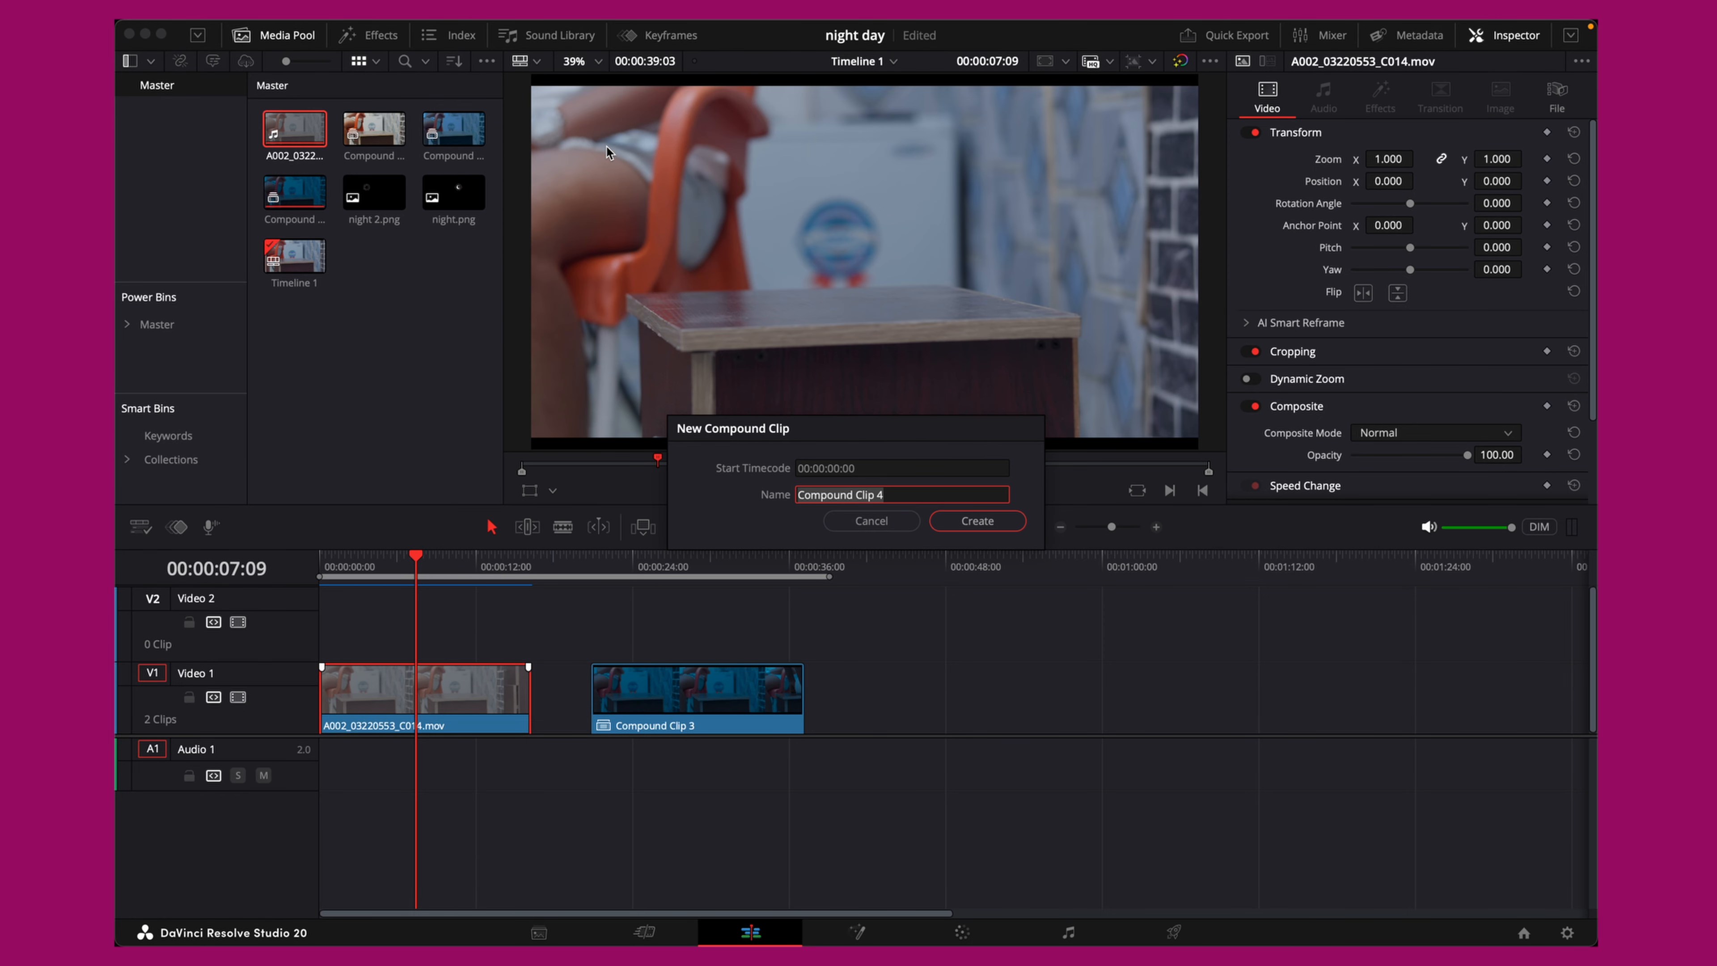
{"action": "key", "text": "Return"}
Place the playhead over the blue-graded compound clip and open it on the Fusion page
{"action": "left_click_drag", "start_coordinate": [419, 560], "coordinate": [628, 557]}
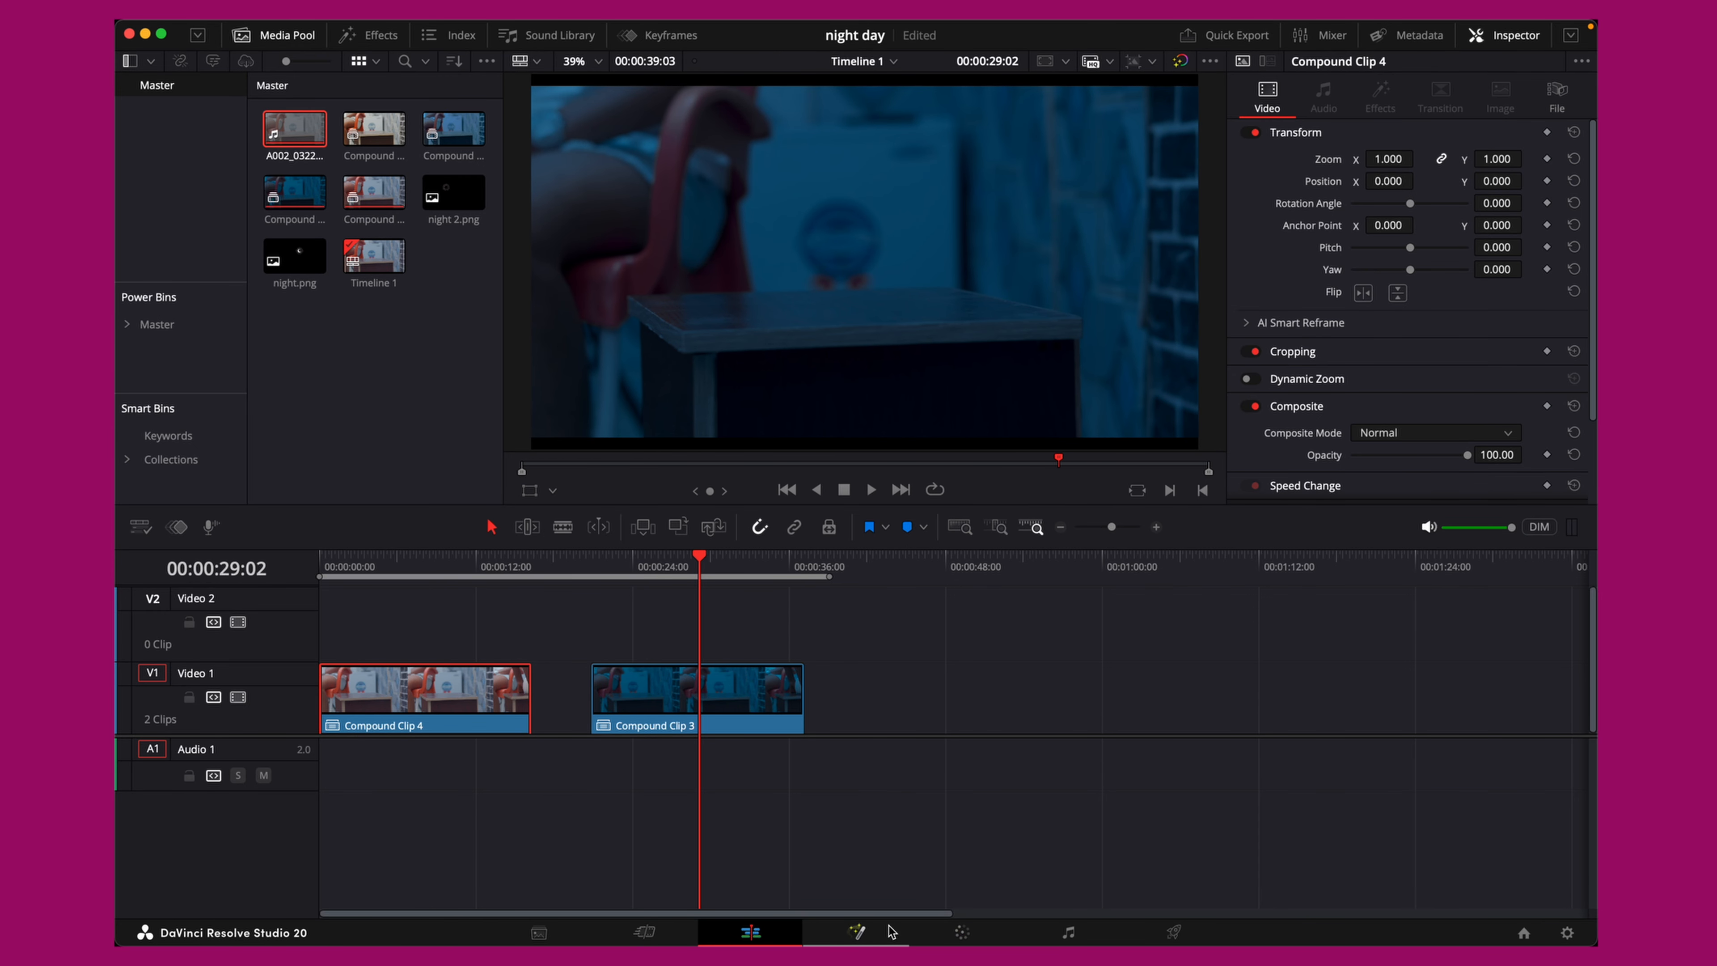
{"action": "left_click", "coordinate": [878, 936]}
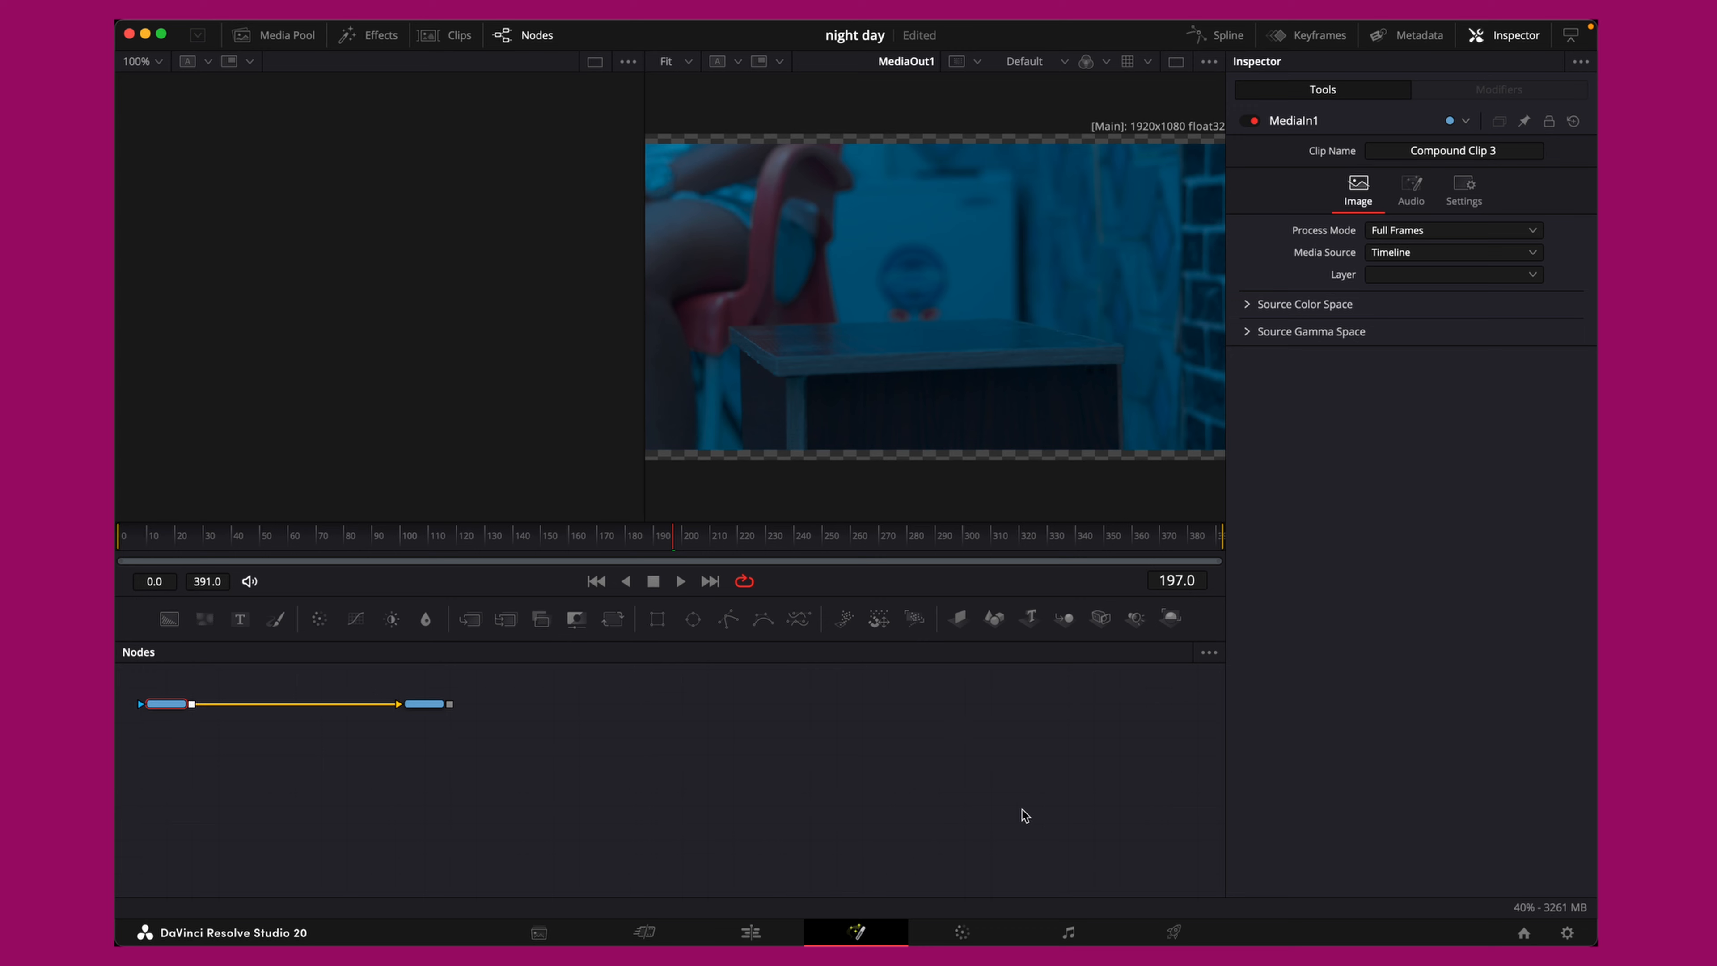
Enlarge the node graph, move MediaIn1 and MediaOut1 towards its centre with space between them, and show the media pool
{"action": "left_click_drag", "start_coordinate": [175, 708], "coordinate": [765, 809]}
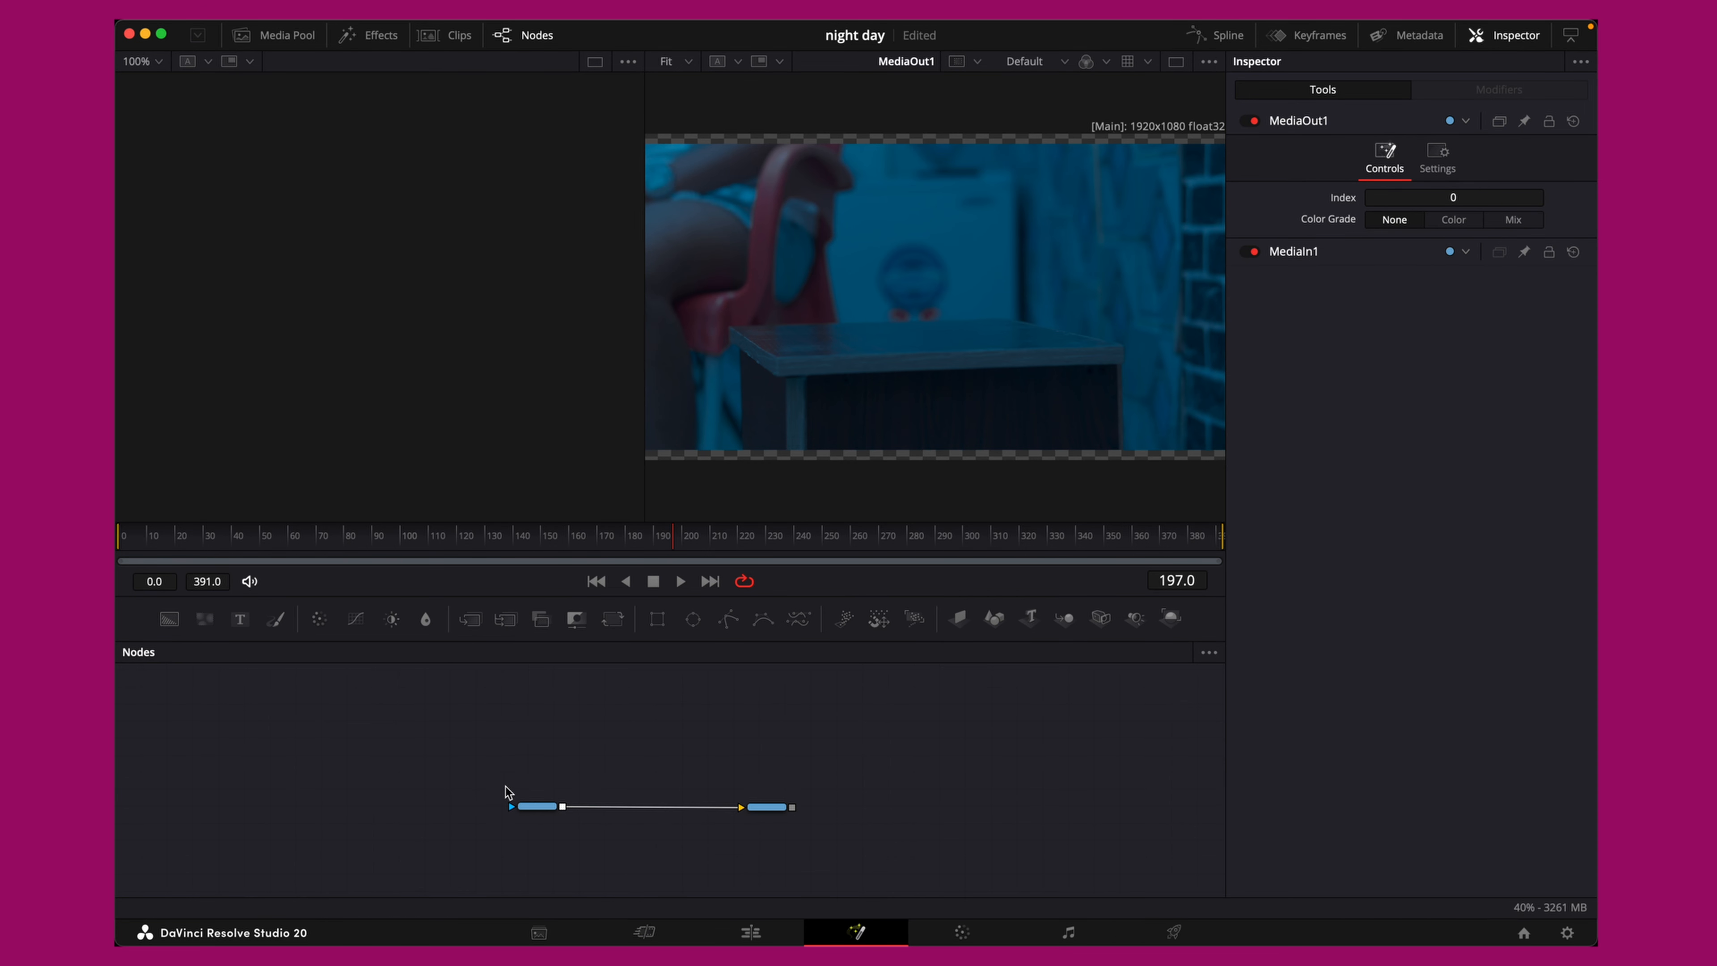
{"action": "left_click_drag", "start_coordinate": [490, 786], "coordinate": [926, 786]}
{"action": "key", "text": "super+equal"}
{"action": "key", "text": "super+equal"}
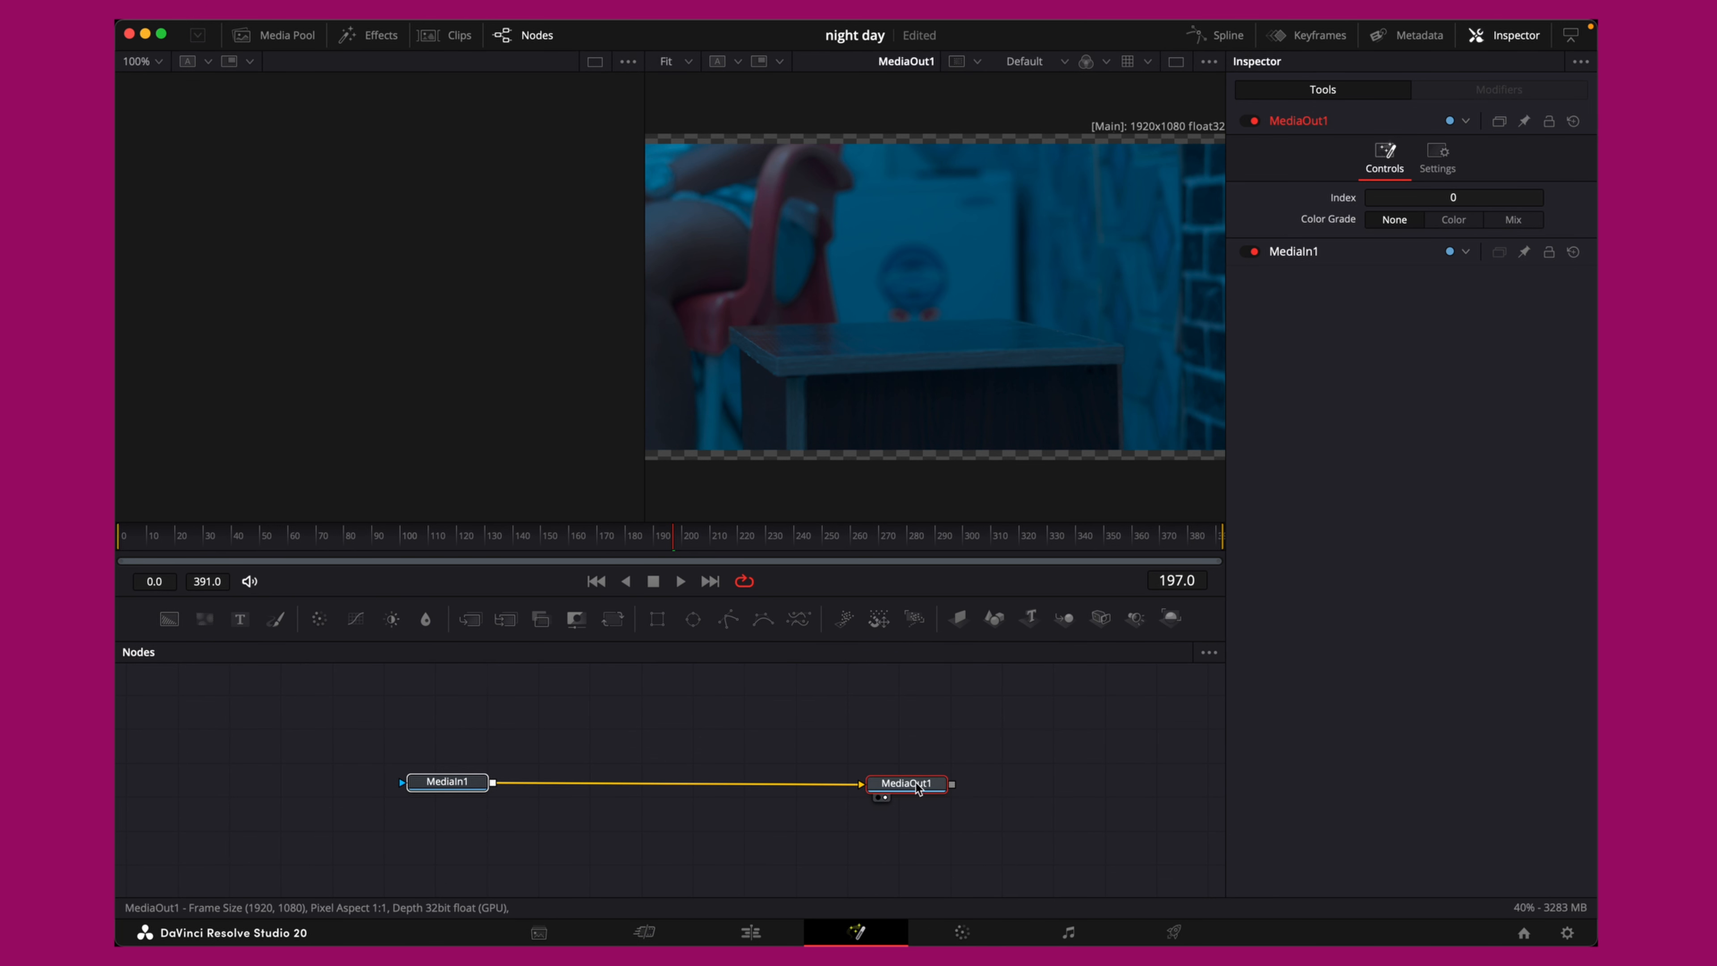
{"action": "left_click", "coordinate": [851, 713]}
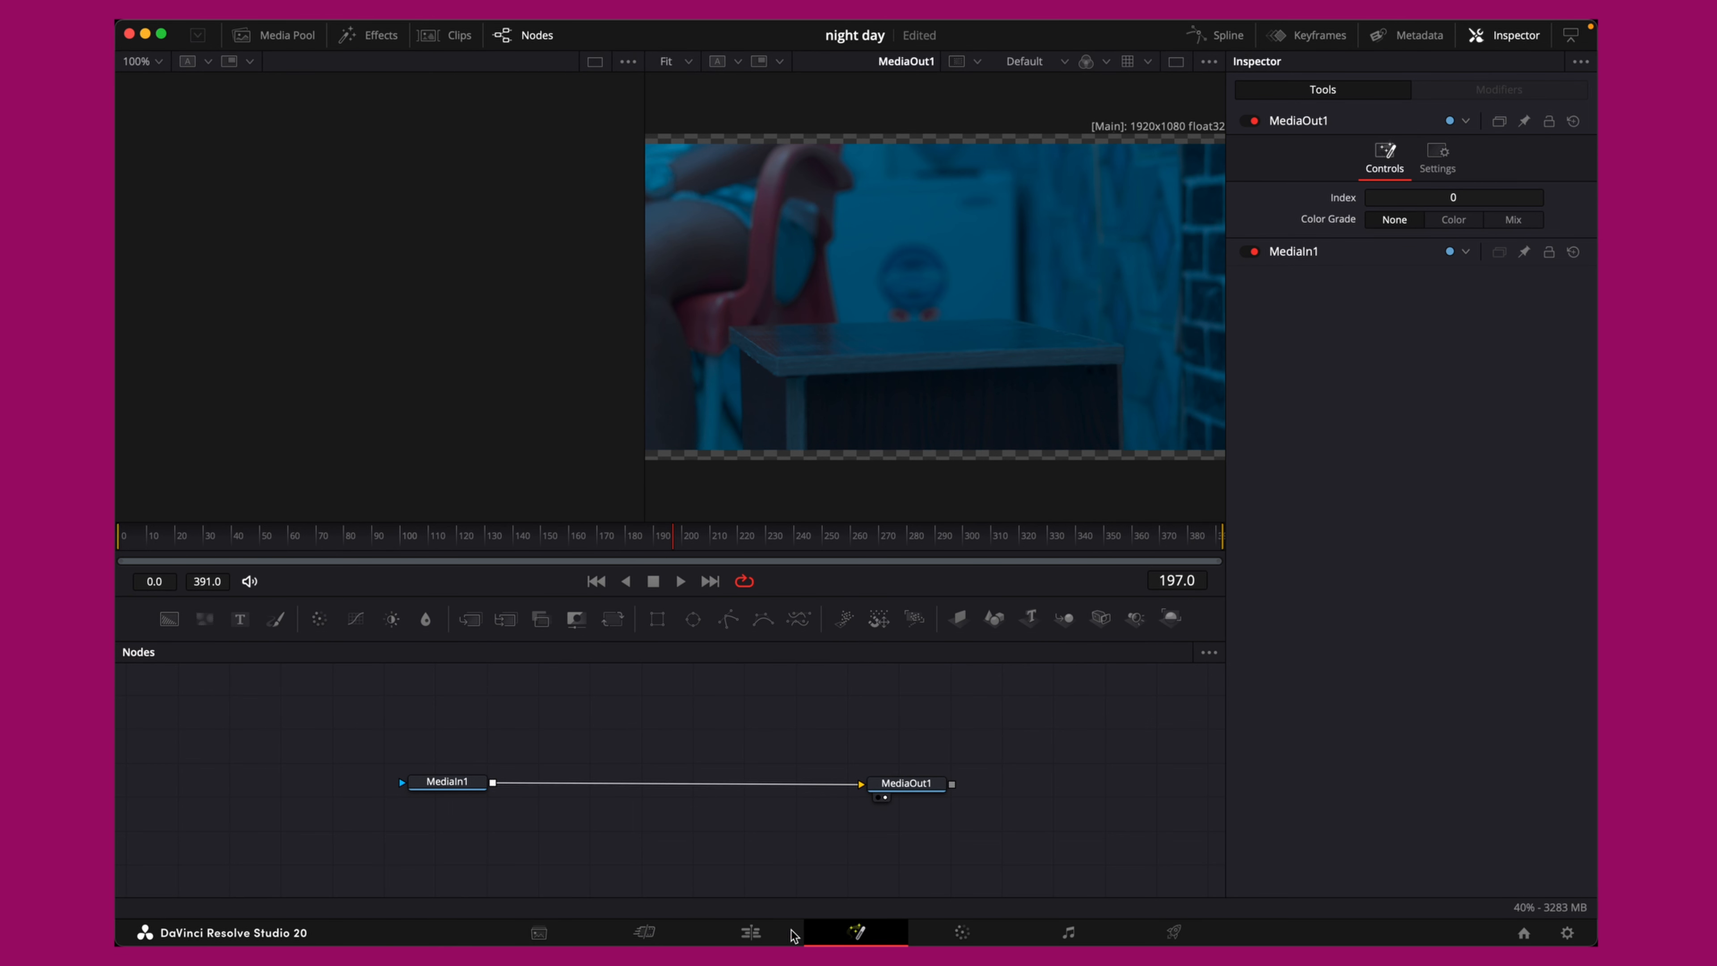
{"action": "left_click", "coordinate": [287, 37]}
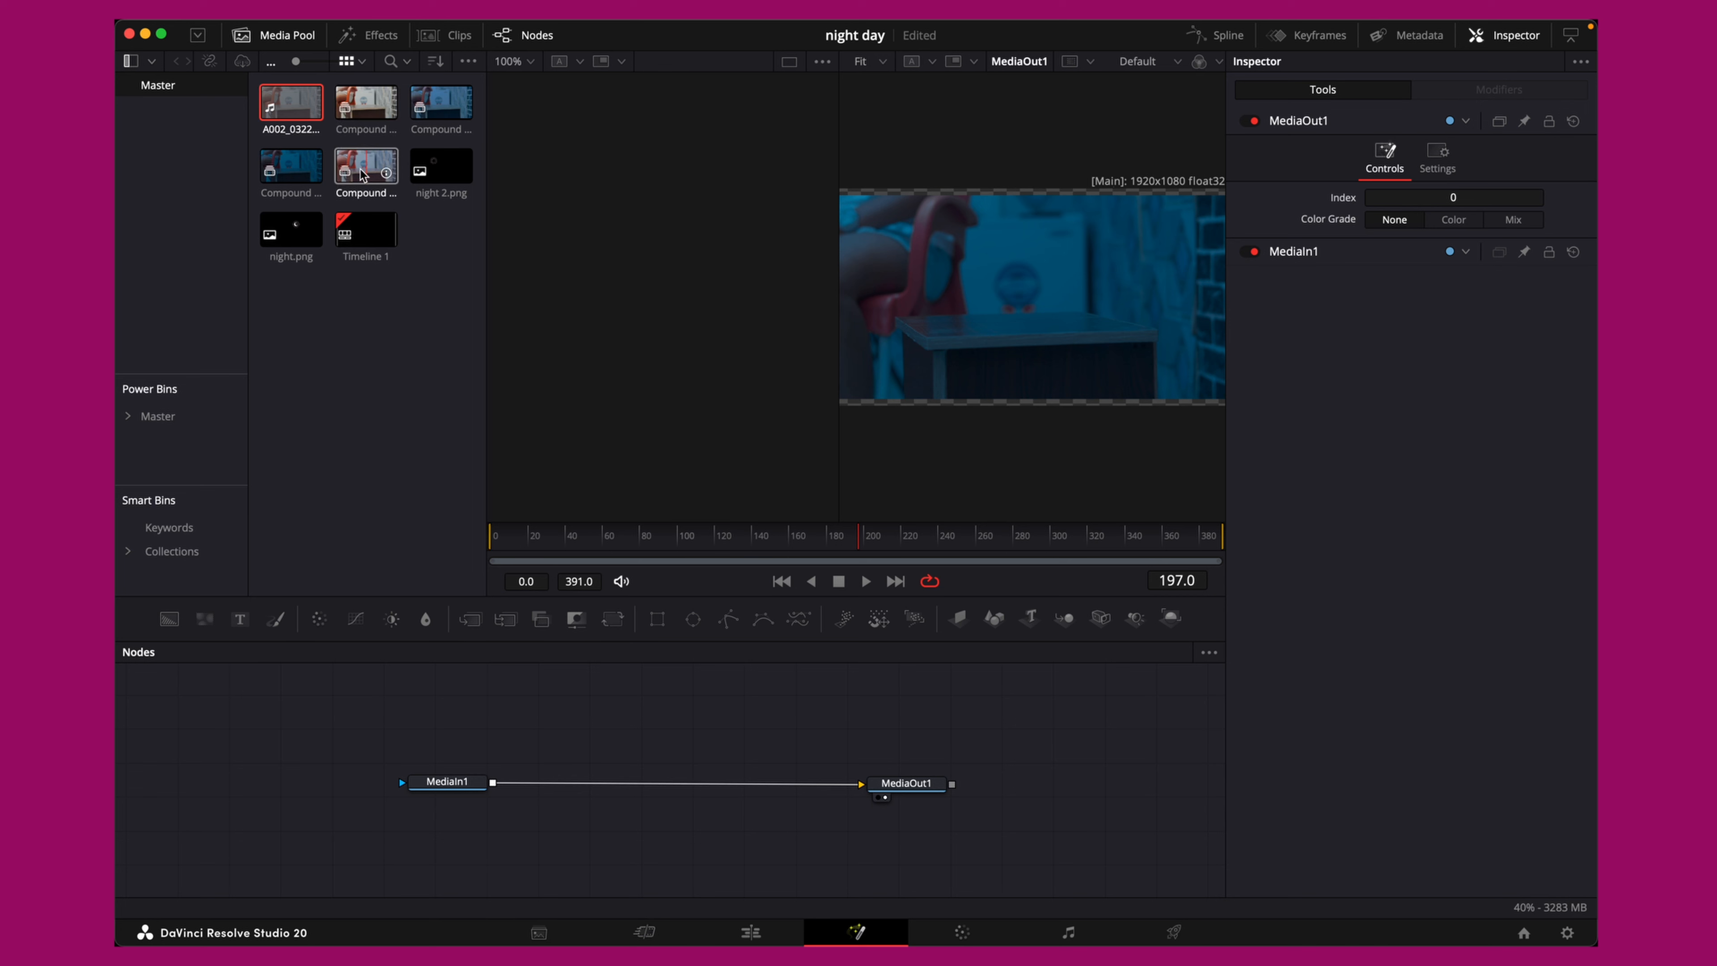
{"action": "left_click_drag", "start_coordinate": [292, 108], "coordinate": [274, 711]}
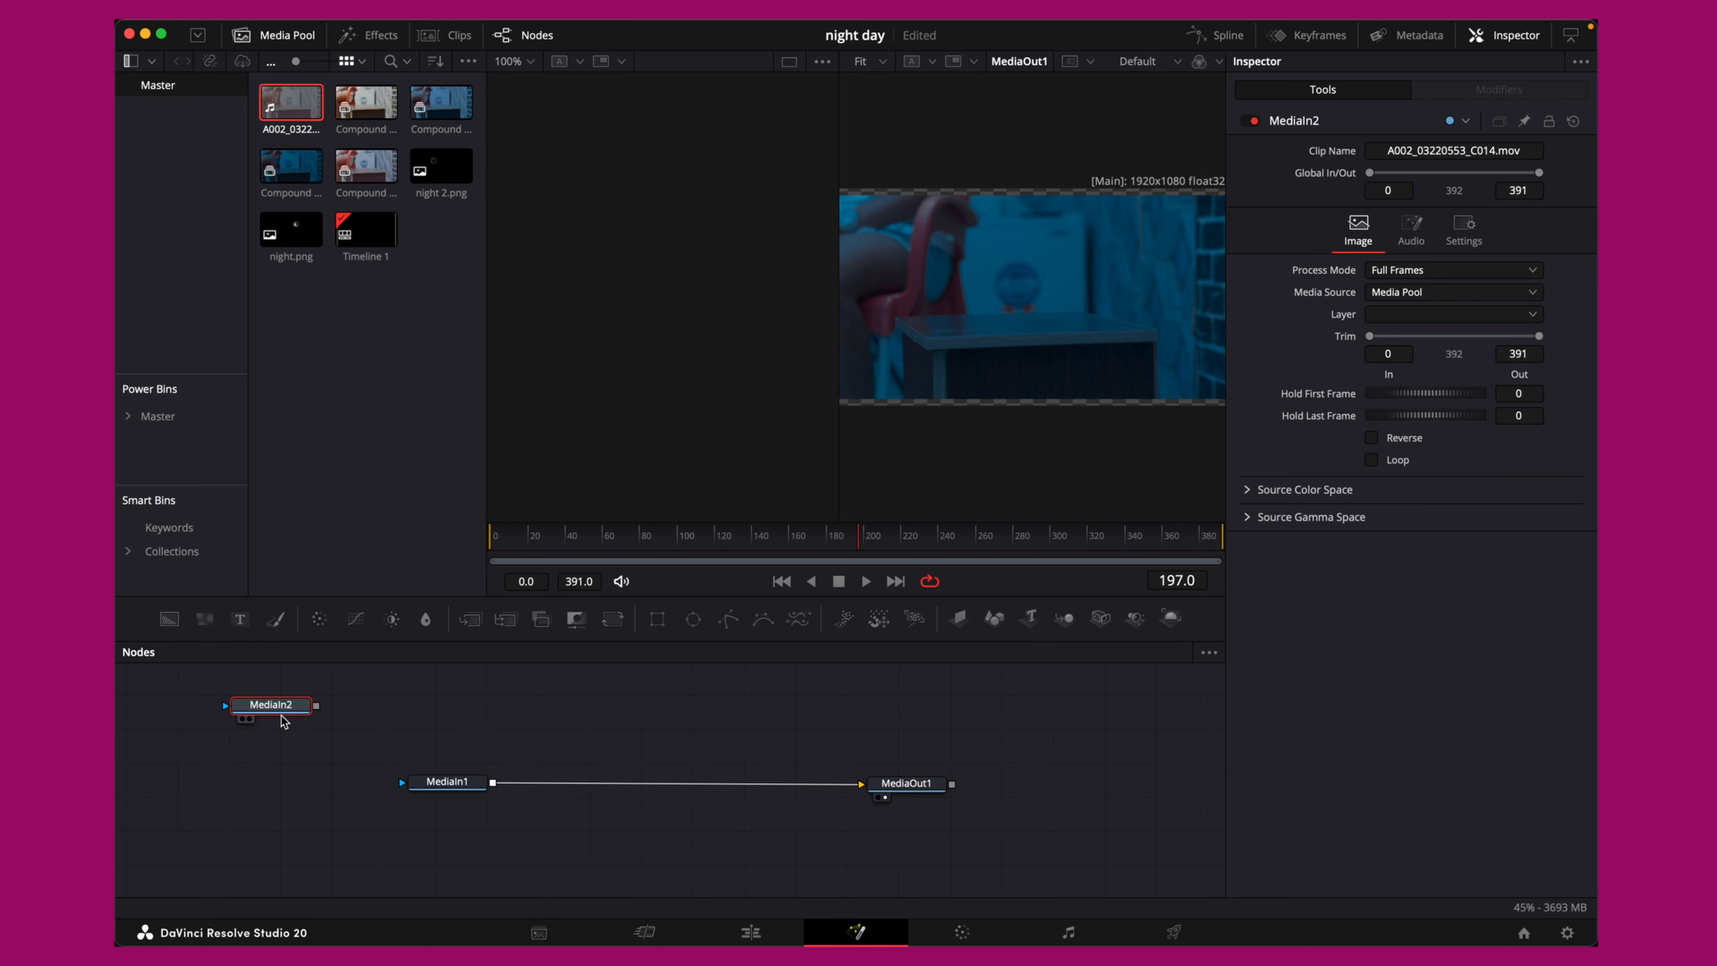
{"action": "key", "text": "1"}
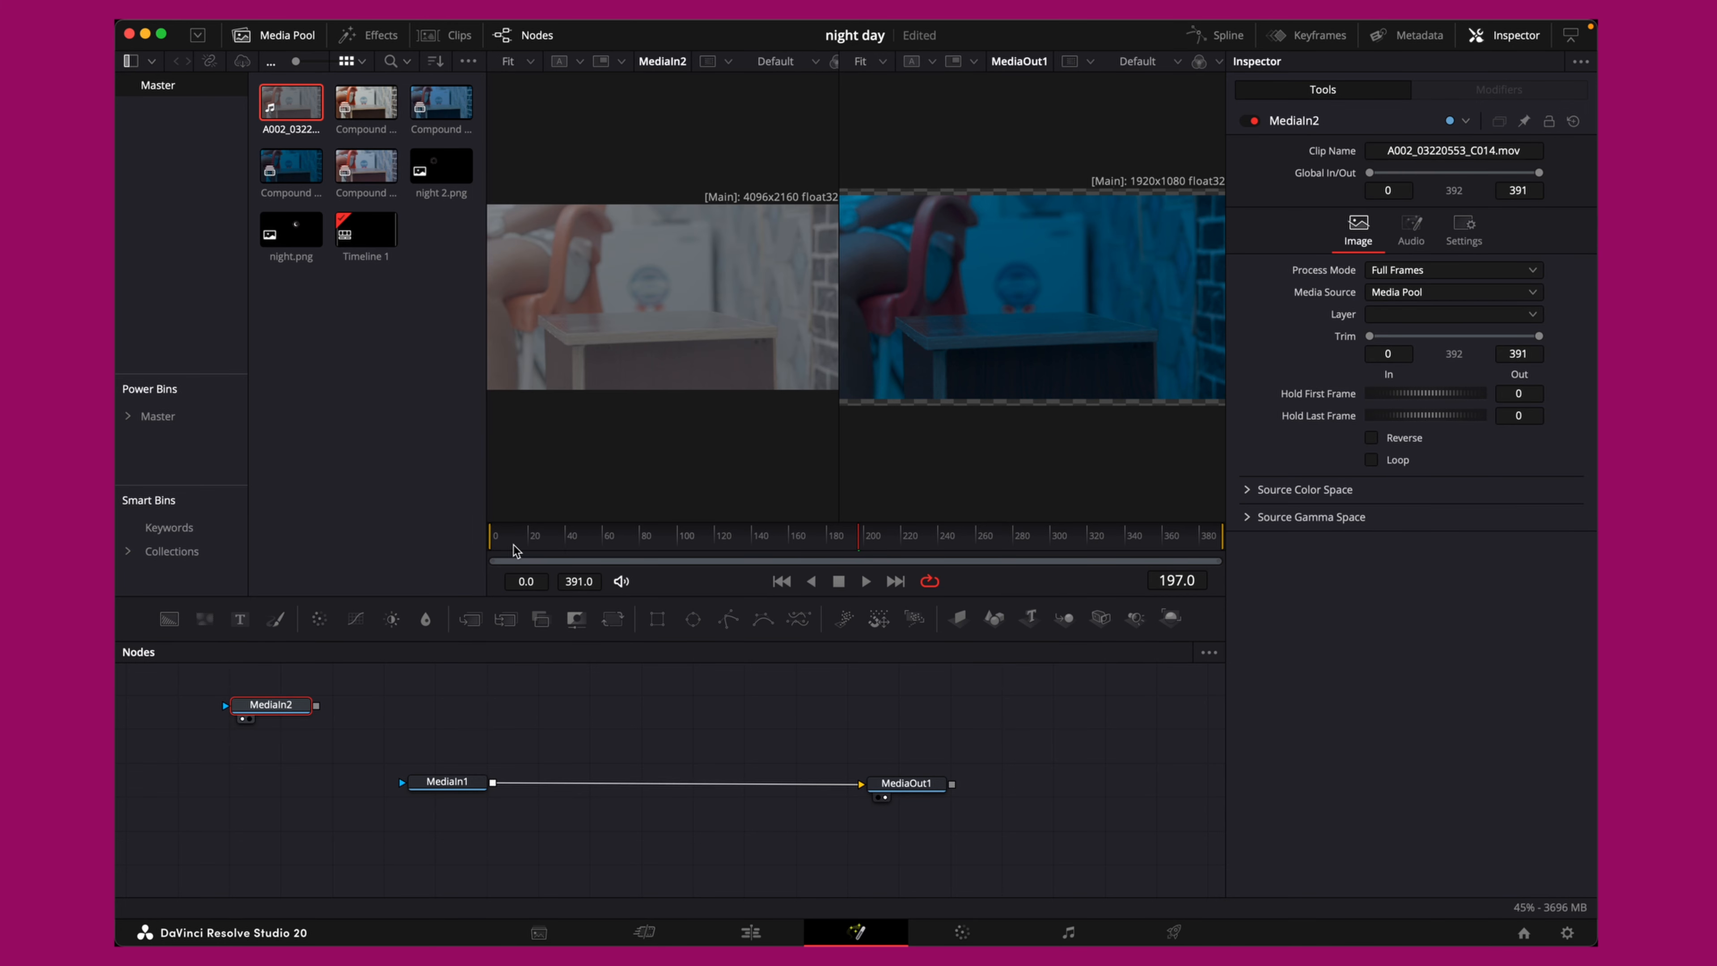
{"action": "key", "text": "Delete"}
Add the daylight Compound Clip 1 to the node graph, load it in the first viewer, and hide the media pool
{"action": "left_click_drag", "start_coordinate": [370, 103], "coordinate": [329, 737]}
{"action": "key", "text": "1"}
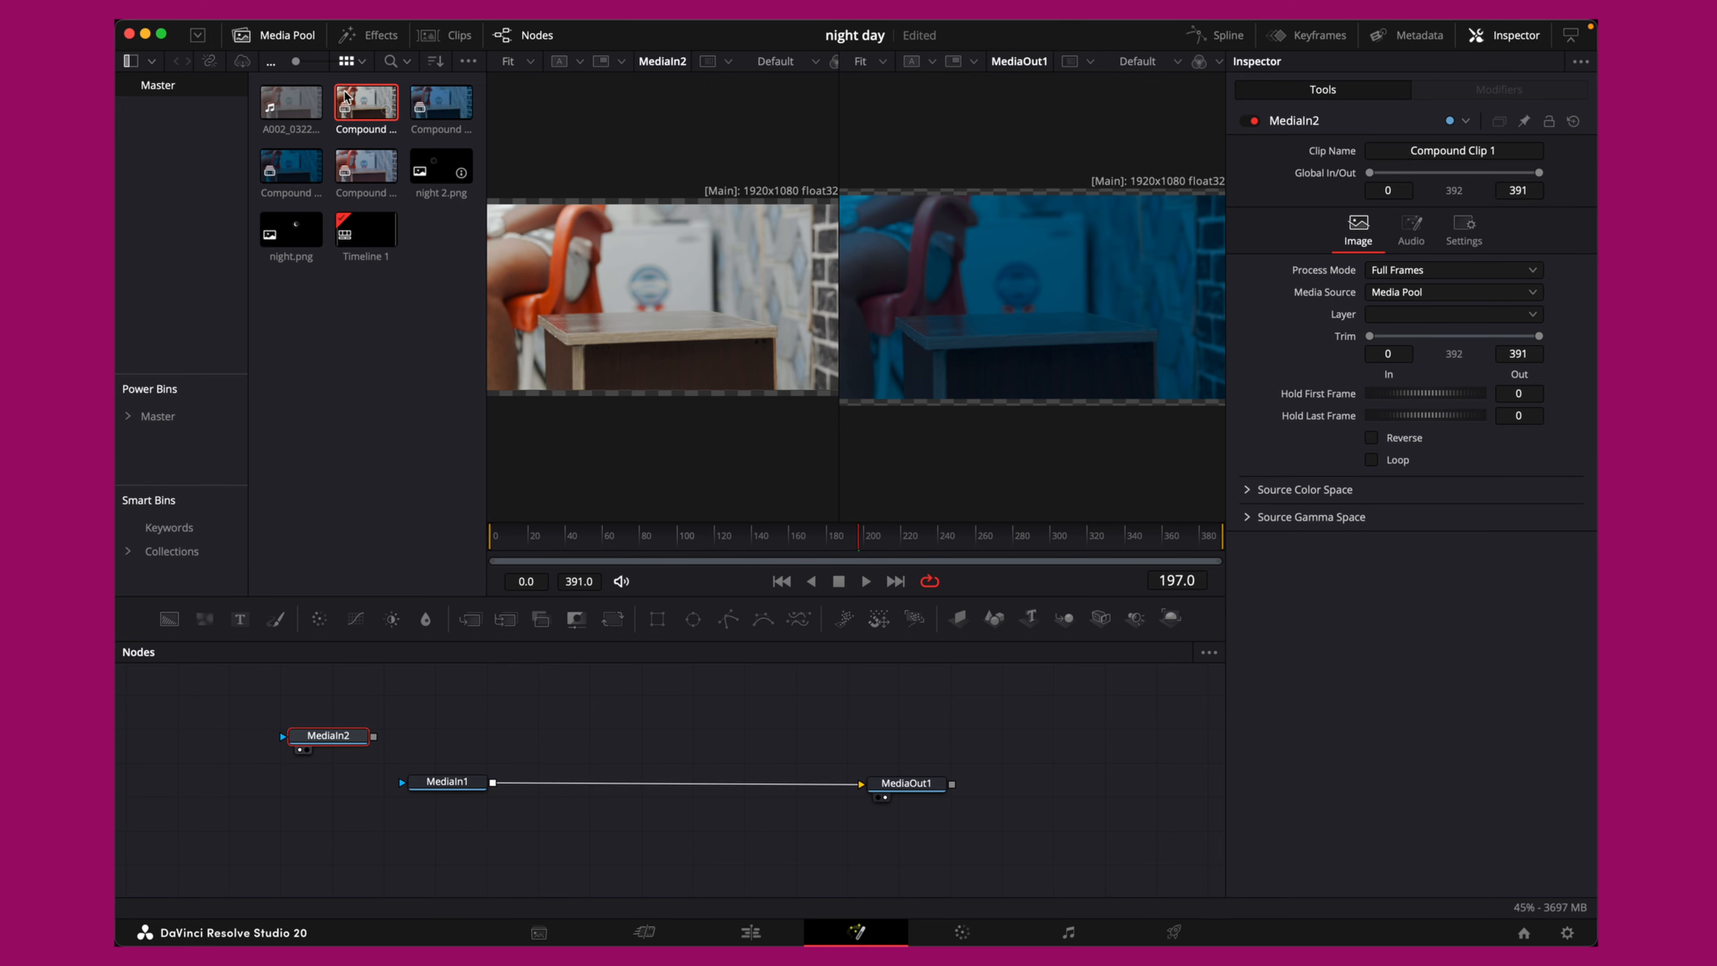
{"action": "left_click", "coordinate": [274, 35]}
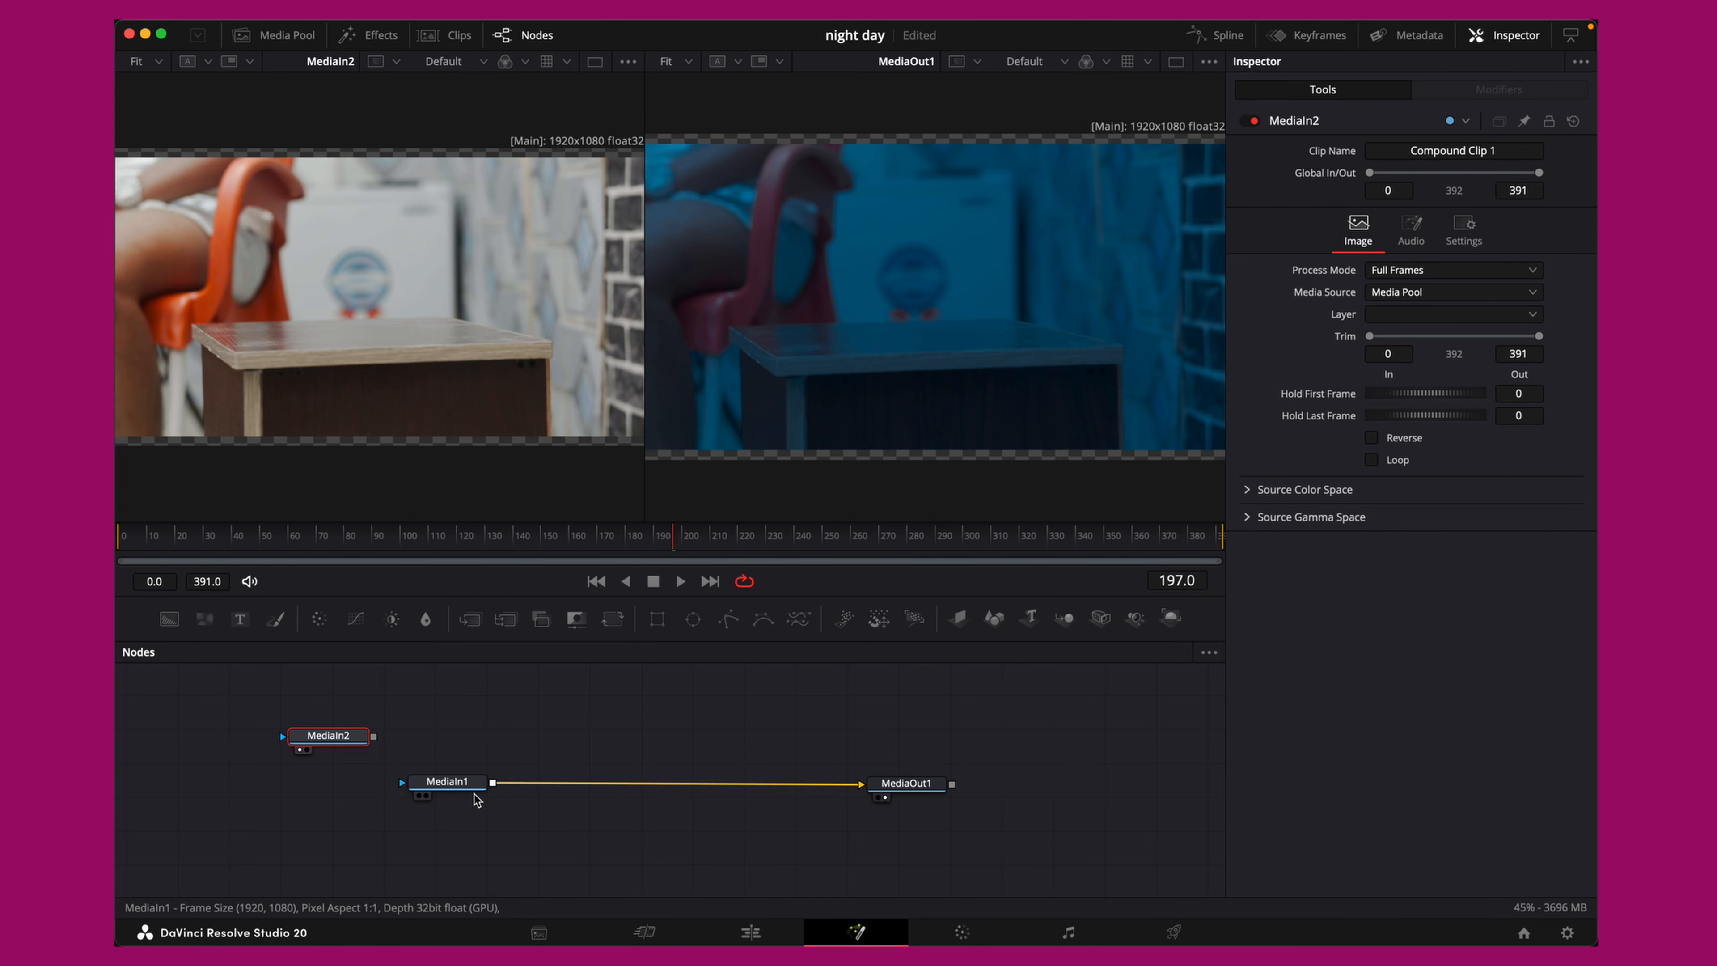
Connect MediaIn2 to MediaOut1 in place of MediaIn1, and arrange the nodes with the disconnected MediaIn1 above the daylight chain
{"action": "left_click_drag", "start_coordinate": [861, 784], "coordinate": [331, 813]}
{"action": "left_click_drag", "start_coordinate": [331, 747], "coordinate": [862, 784]}
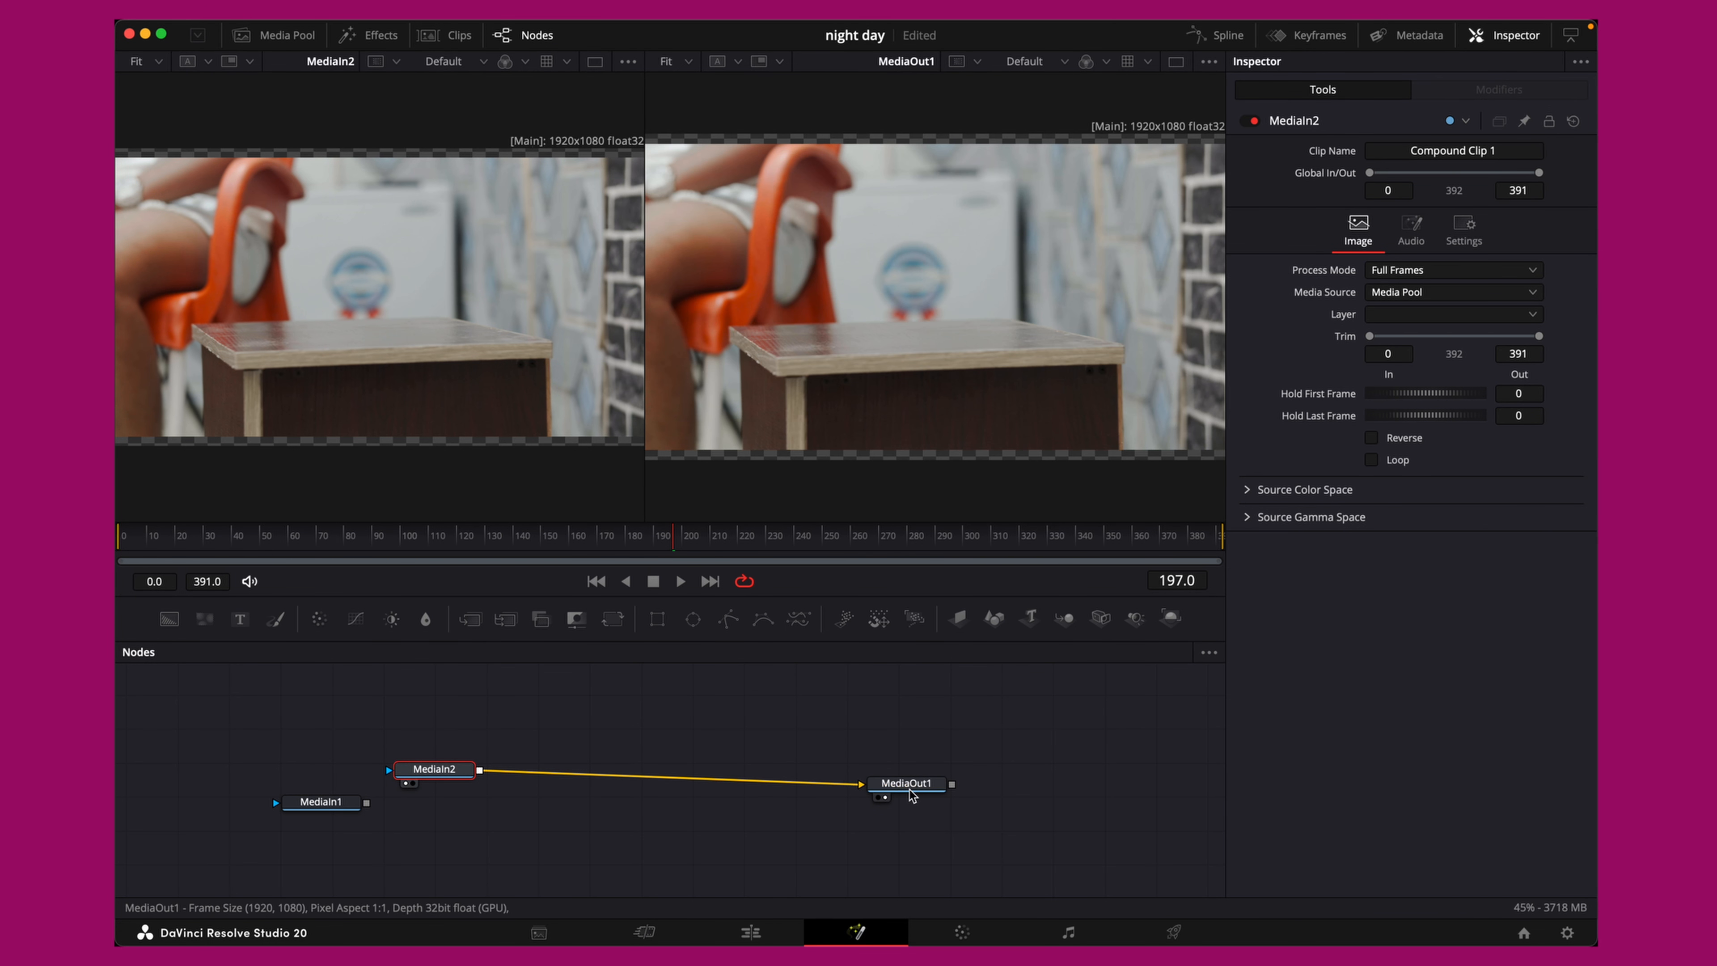
{"action": "left_click_drag", "start_coordinate": [423, 776], "coordinate": [225, 715]}
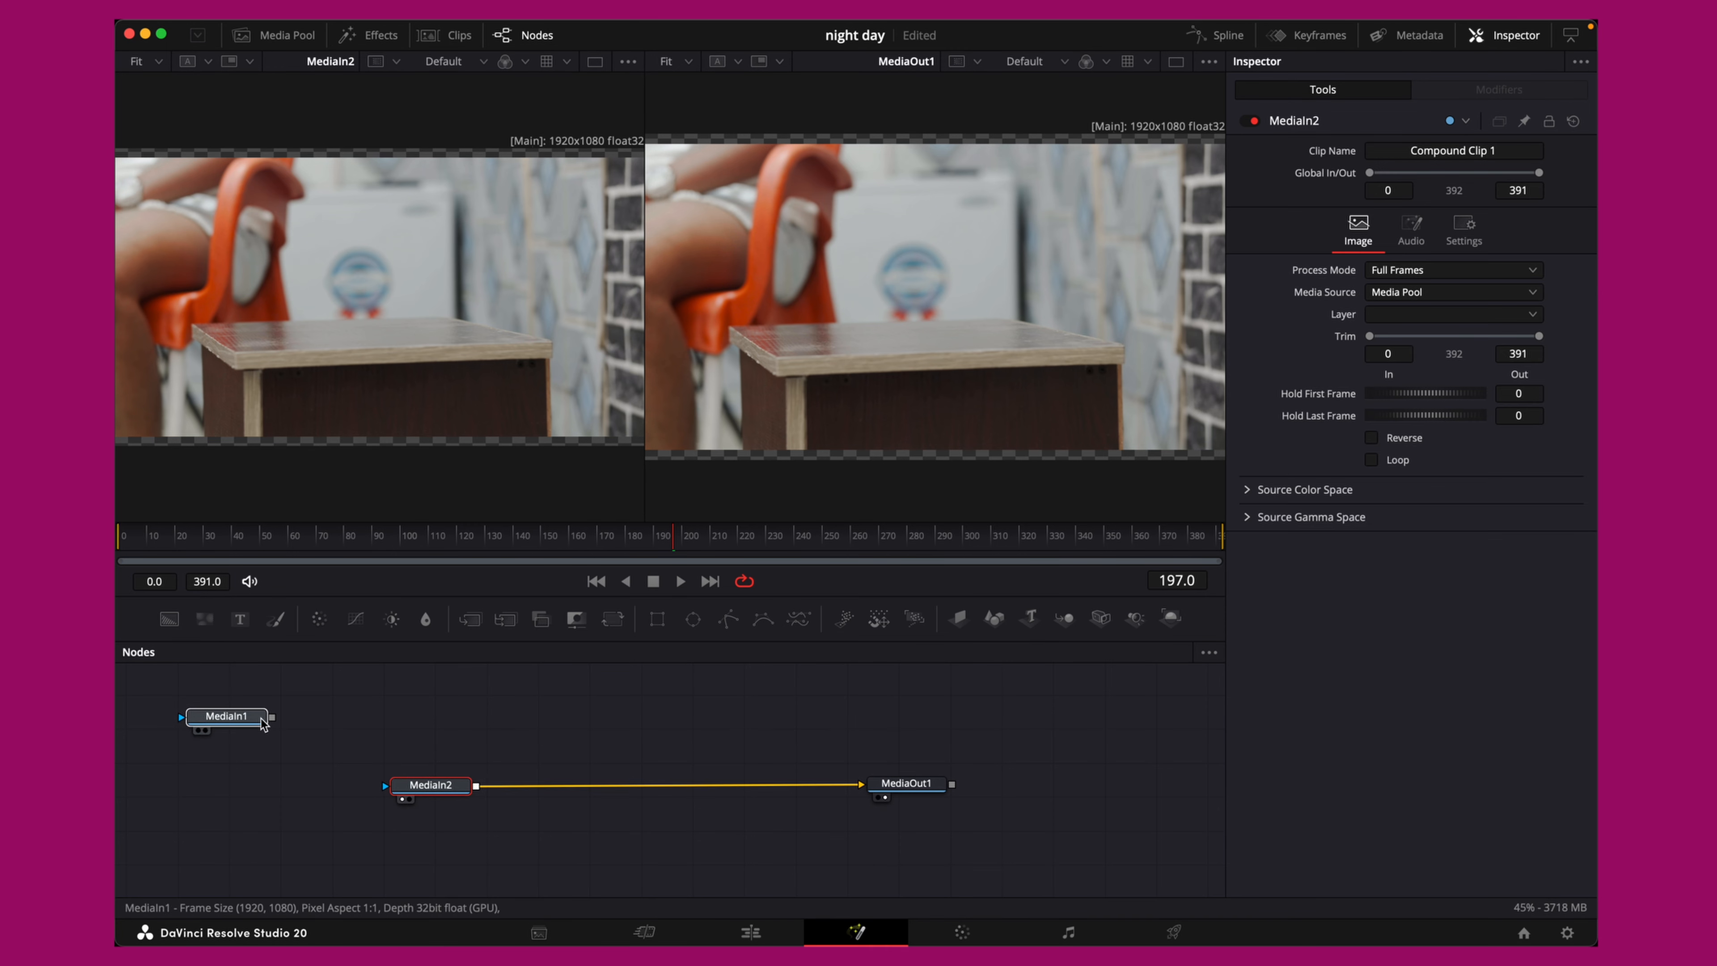
{"action": "left_click_drag", "start_coordinate": [414, 785], "coordinate": [967, 838]}
{"action": "left_click_drag", "start_coordinate": [905, 784], "coordinate": [930, 799]}
{"action": "left_click", "coordinate": [881, 713]}
{"action": "left_click_drag", "start_coordinate": [373, 809], "coordinate": [379, 811]}
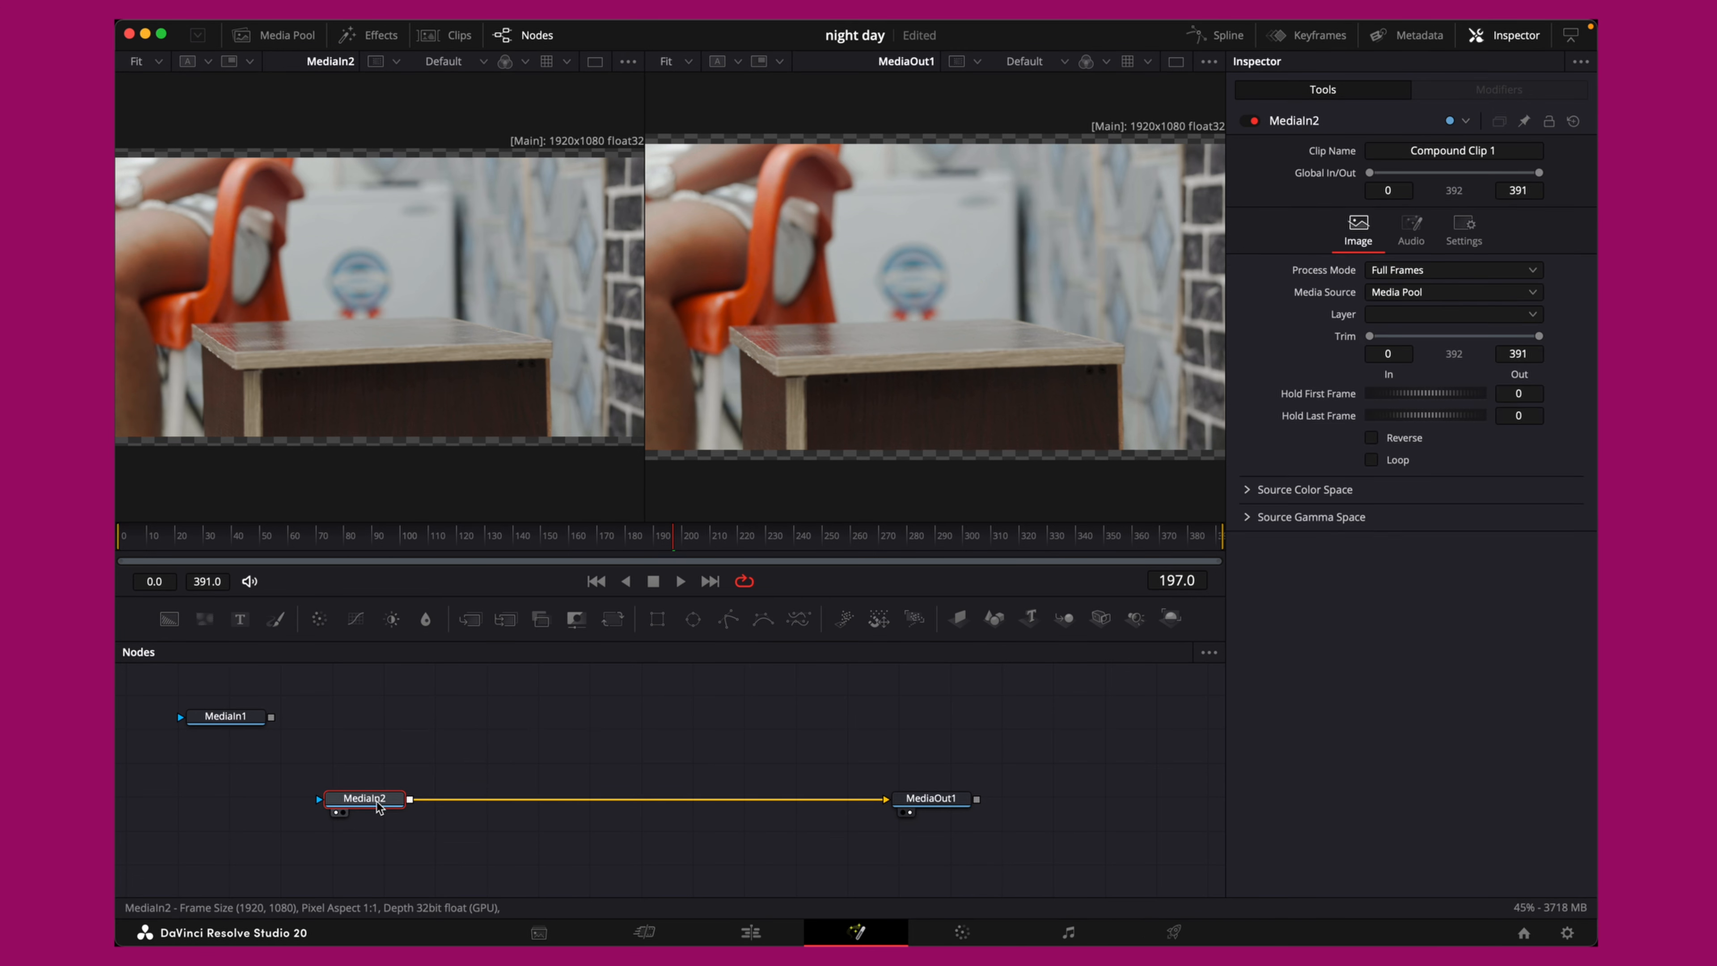
Insert two Merge nodes in series between MediaIn2 and MediaOut1
{"action": "key", "text": "shift+space"}
{"action": "type", "text": "merge"}
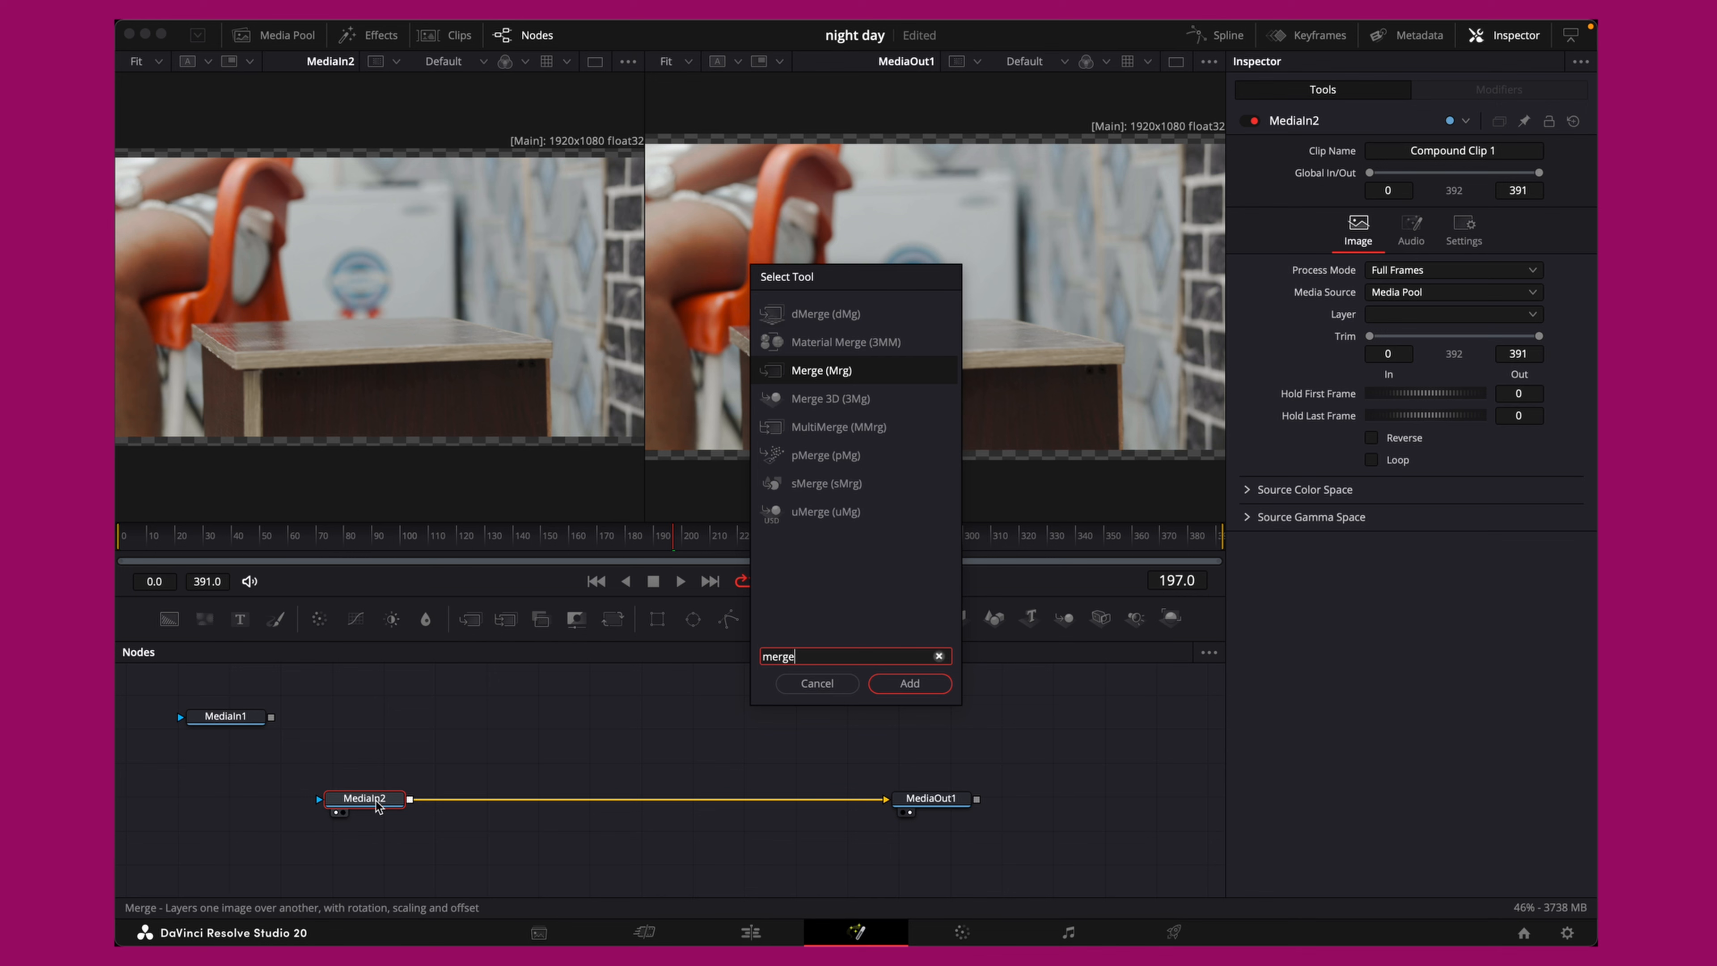
{"action": "key", "text": "Return"}
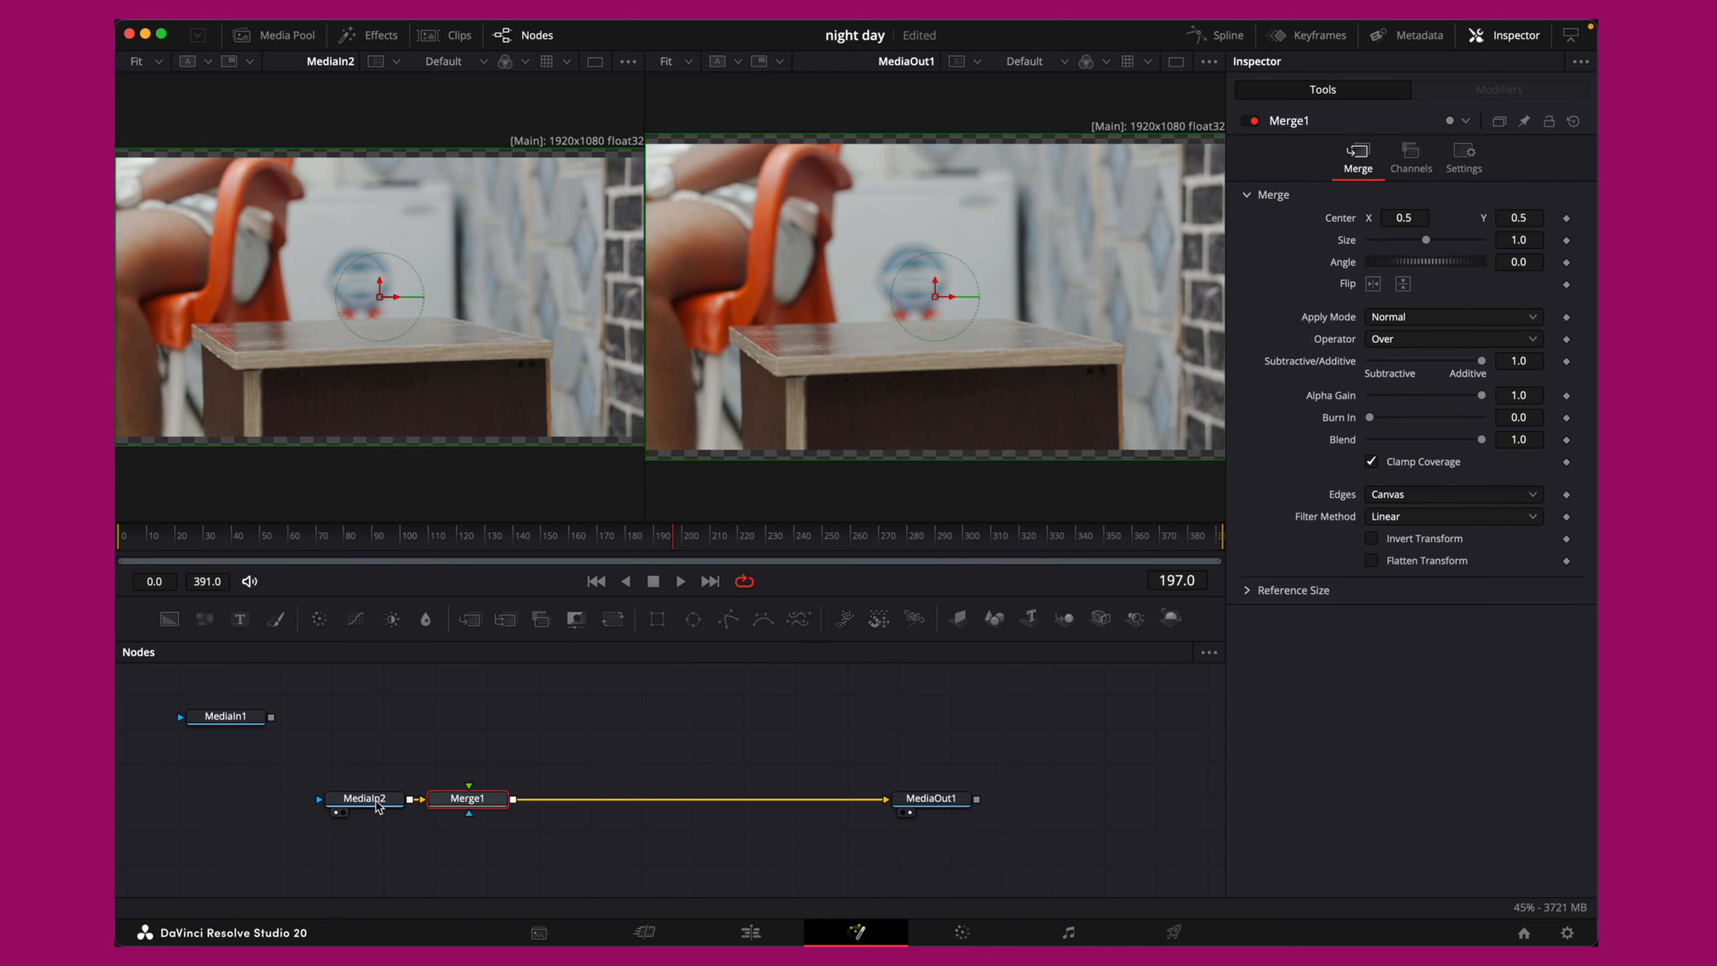
{"action": "key", "text": "shift+space"}
{"action": "type", "text": "merge"}
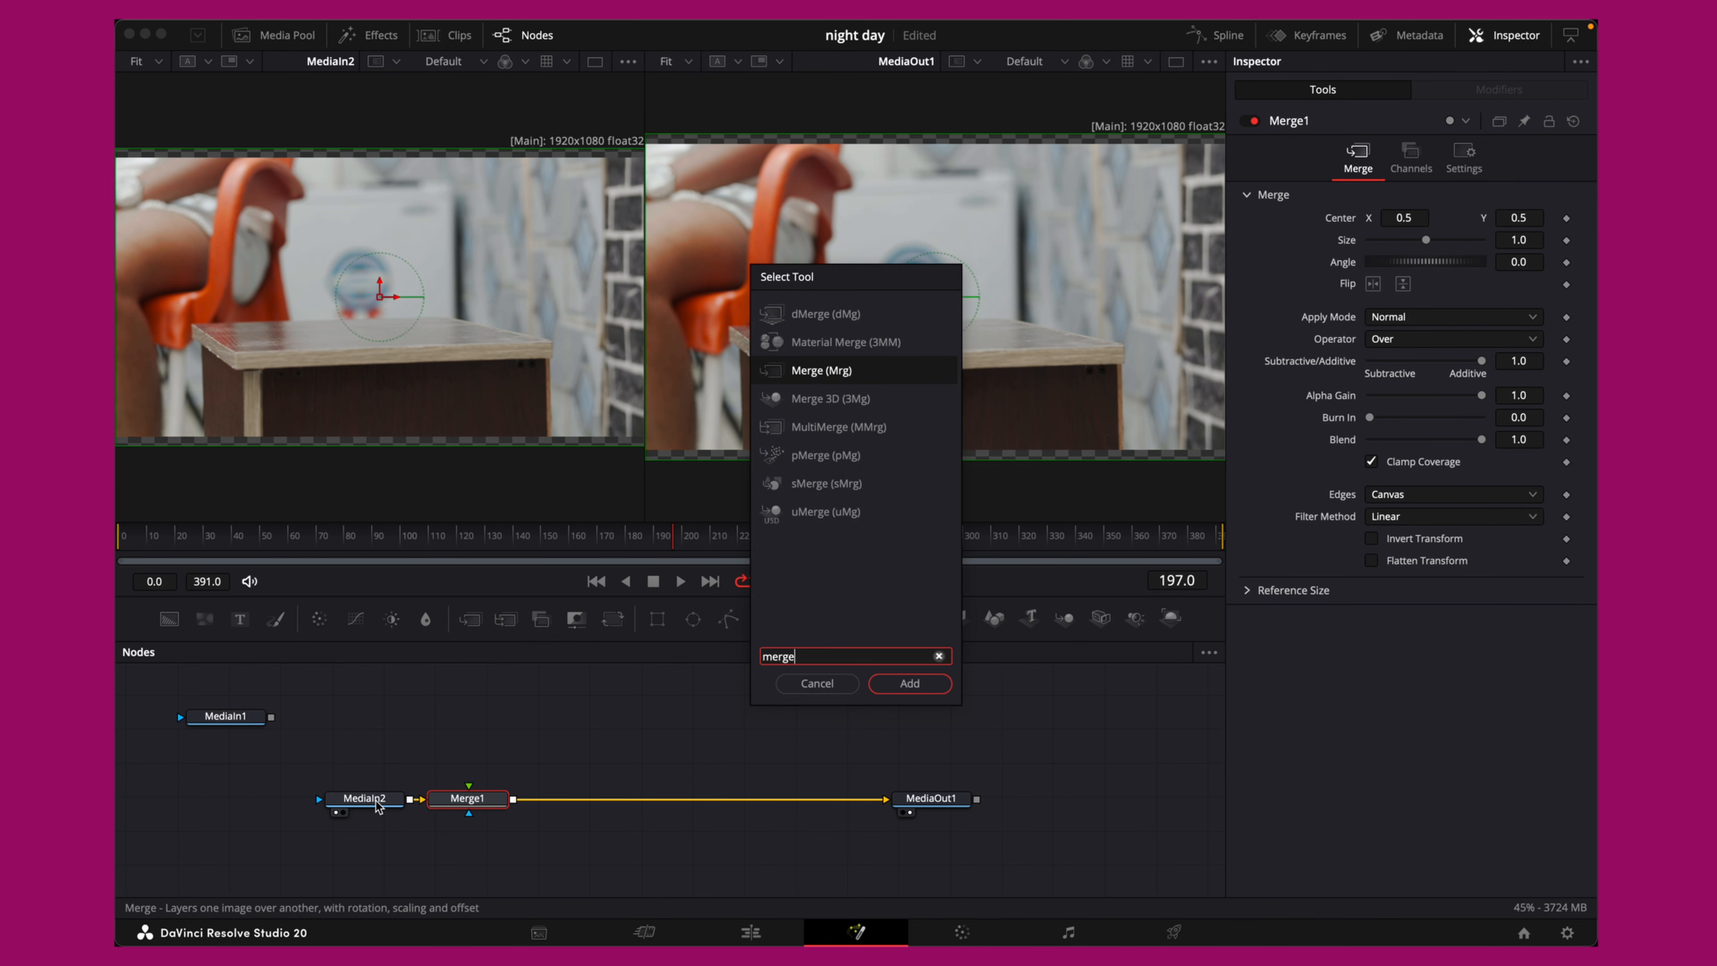
{"action": "key", "text": "Return"}
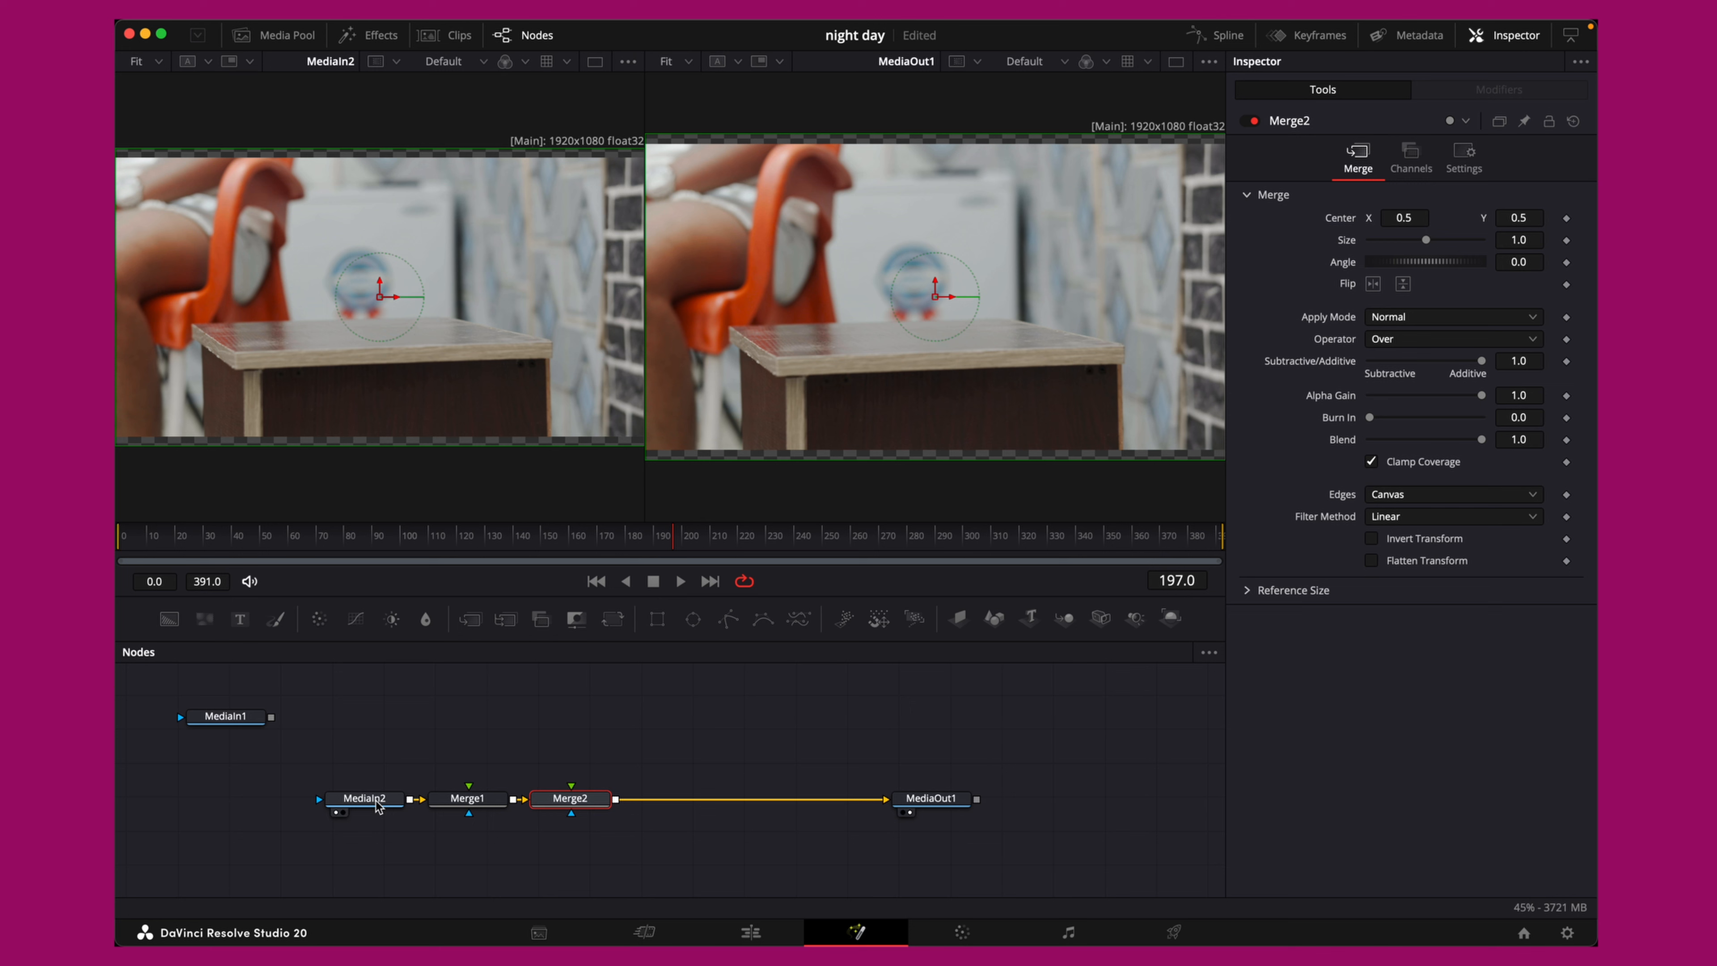
Save the project and move MediaIn2 slightly away from Merge1 in the node graph
{"action": "key", "text": "super+s"}
{"action": "left_click_drag", "start_coordinate": [382, 812], "coordinate": [361, 792]}
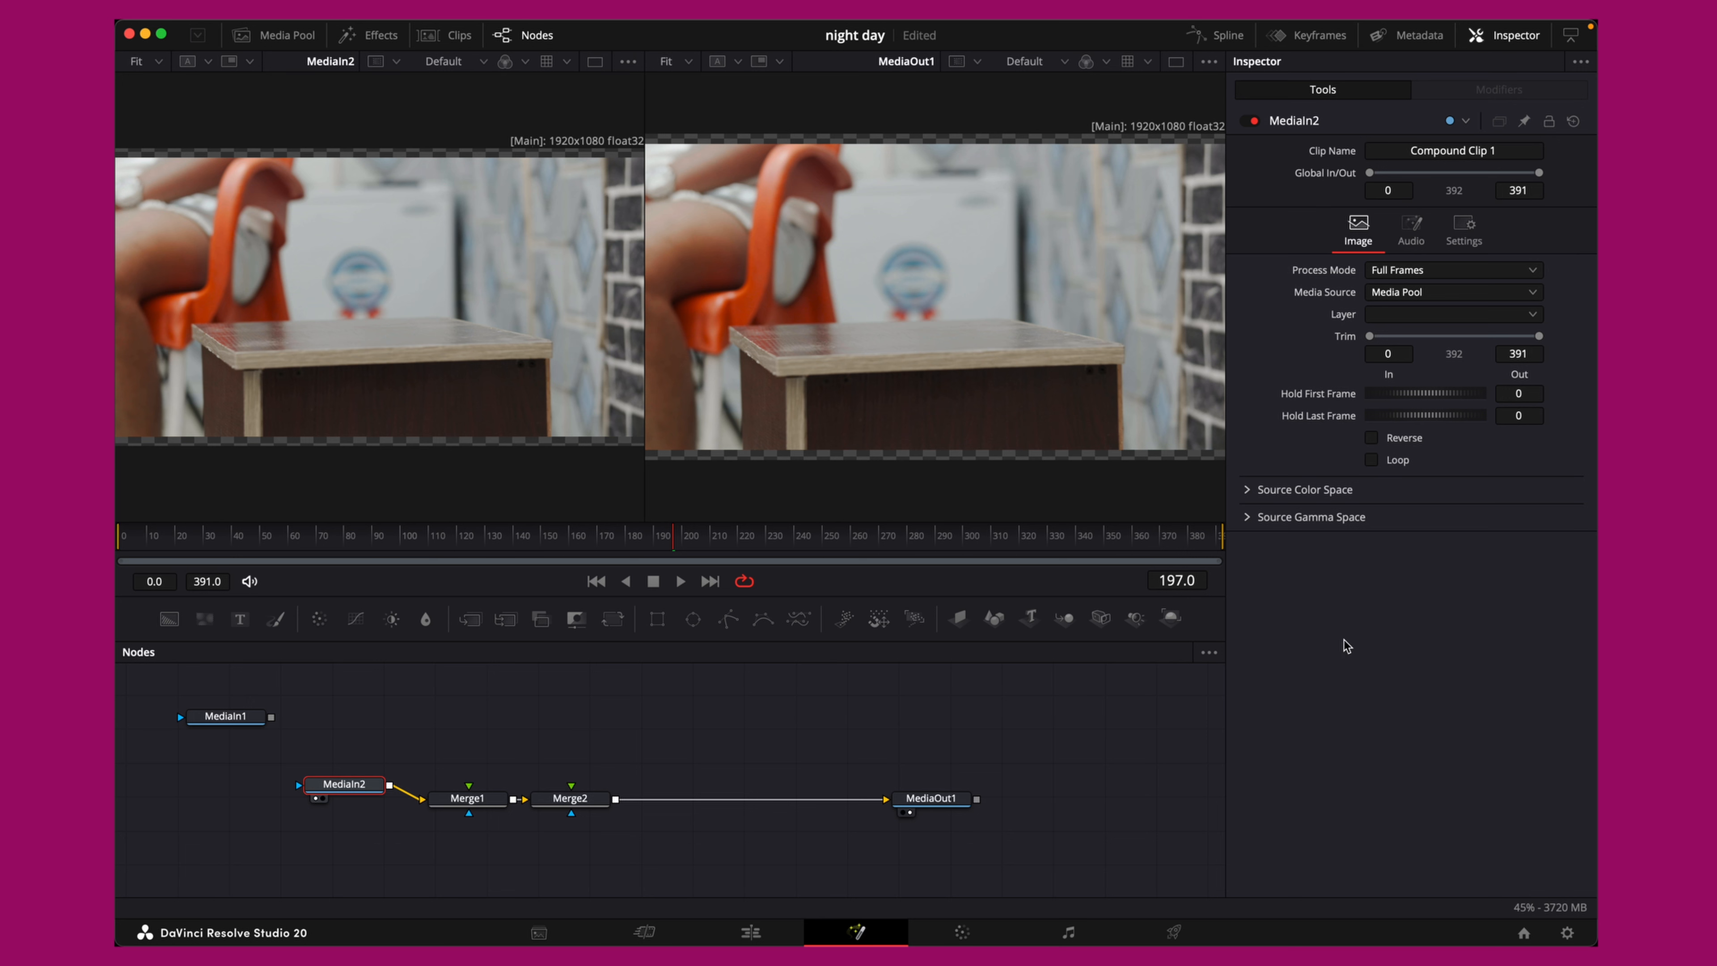
{"action": "left_click_drag", "start_coordinate": [341, 786], "coordinate": [341, 793]}
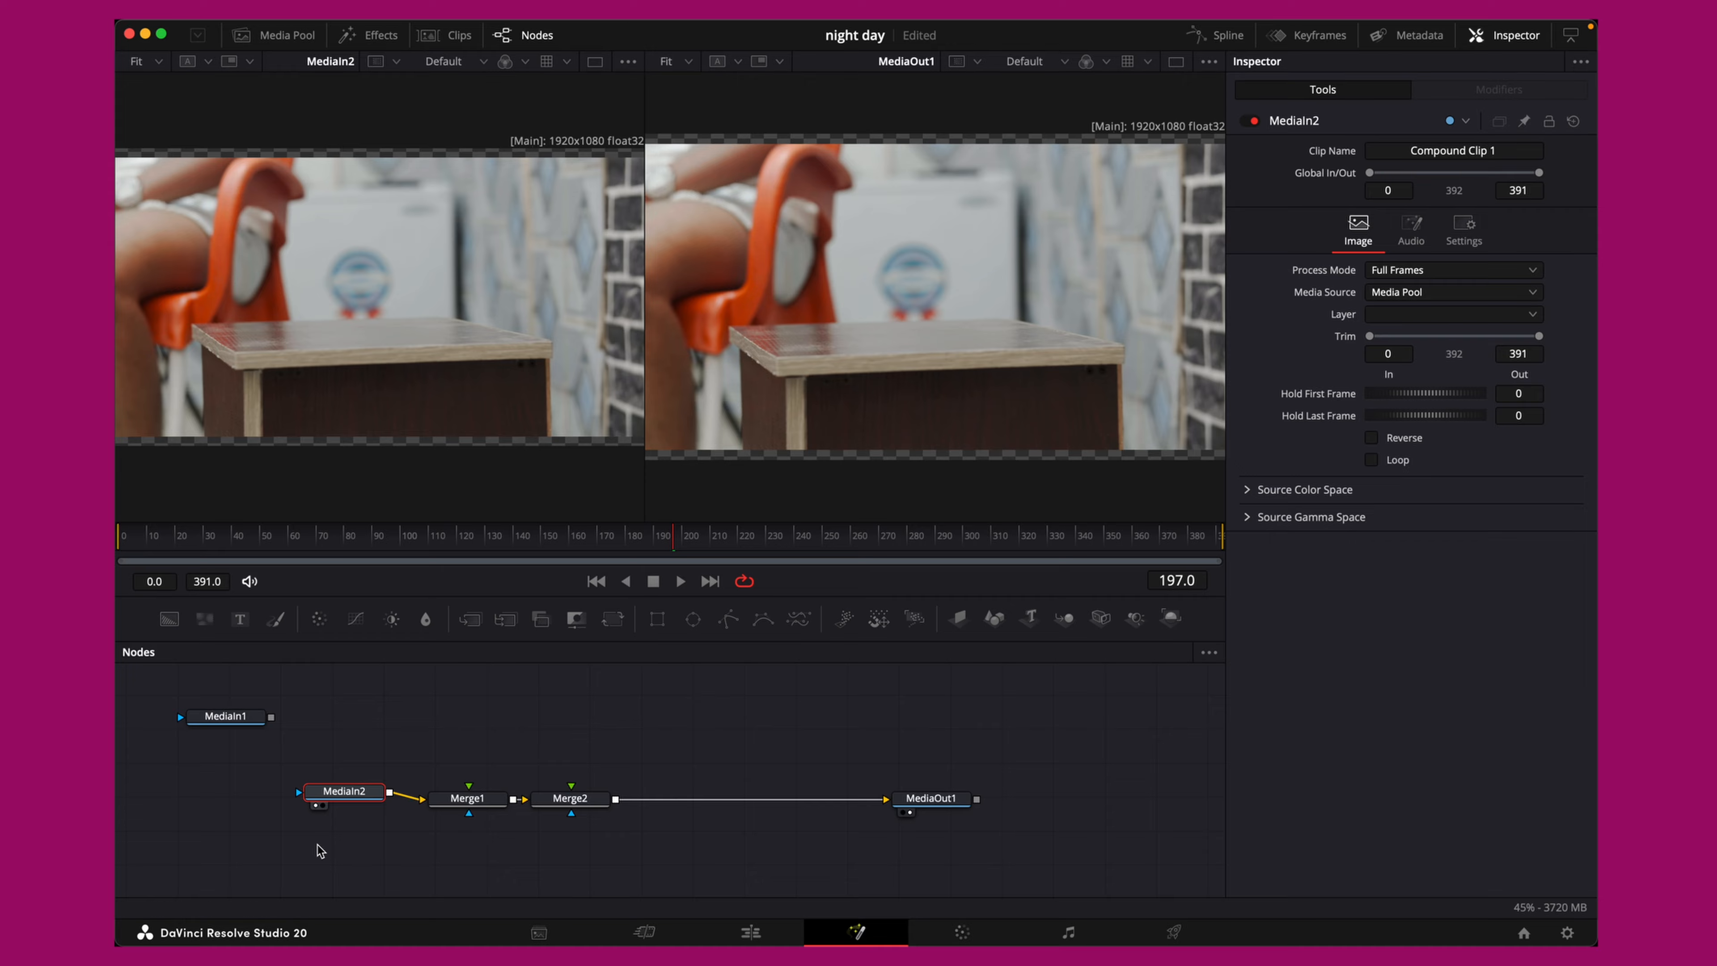
{"action": "left_click_drag", "start_coordinate": [363, 796], "coordinate": [363, 804]}
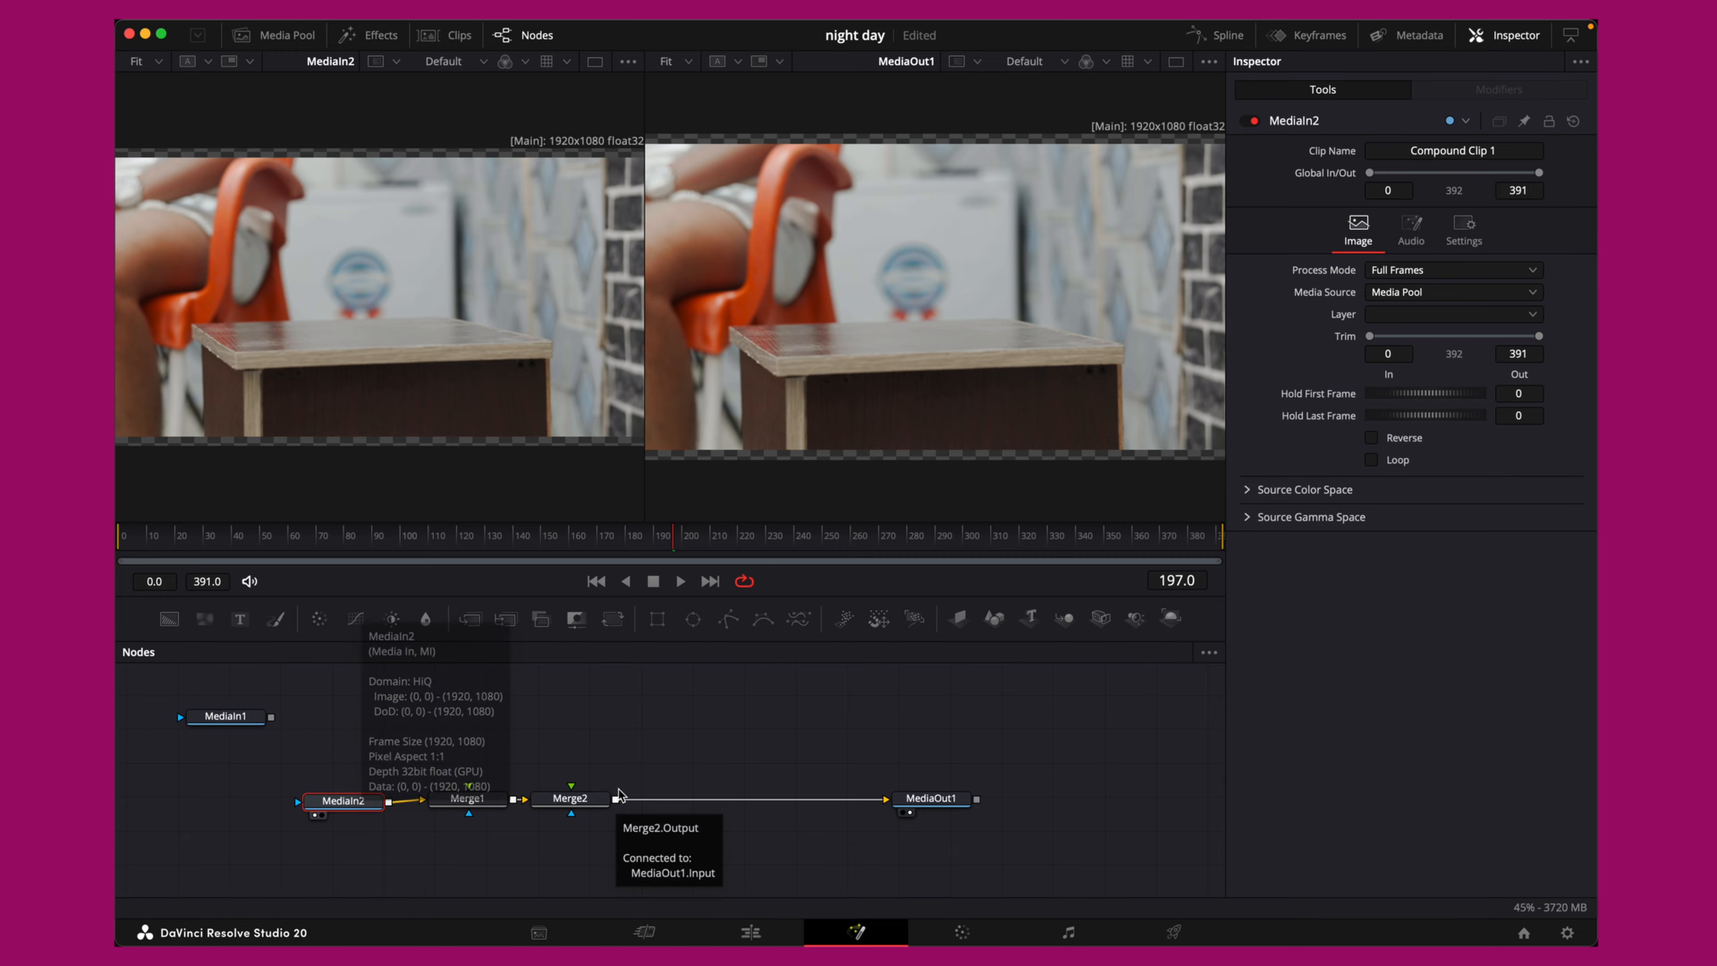
{"action": "left_click_drag", "start_coordinate": [358, 814], "coordinate": [347, 819]}
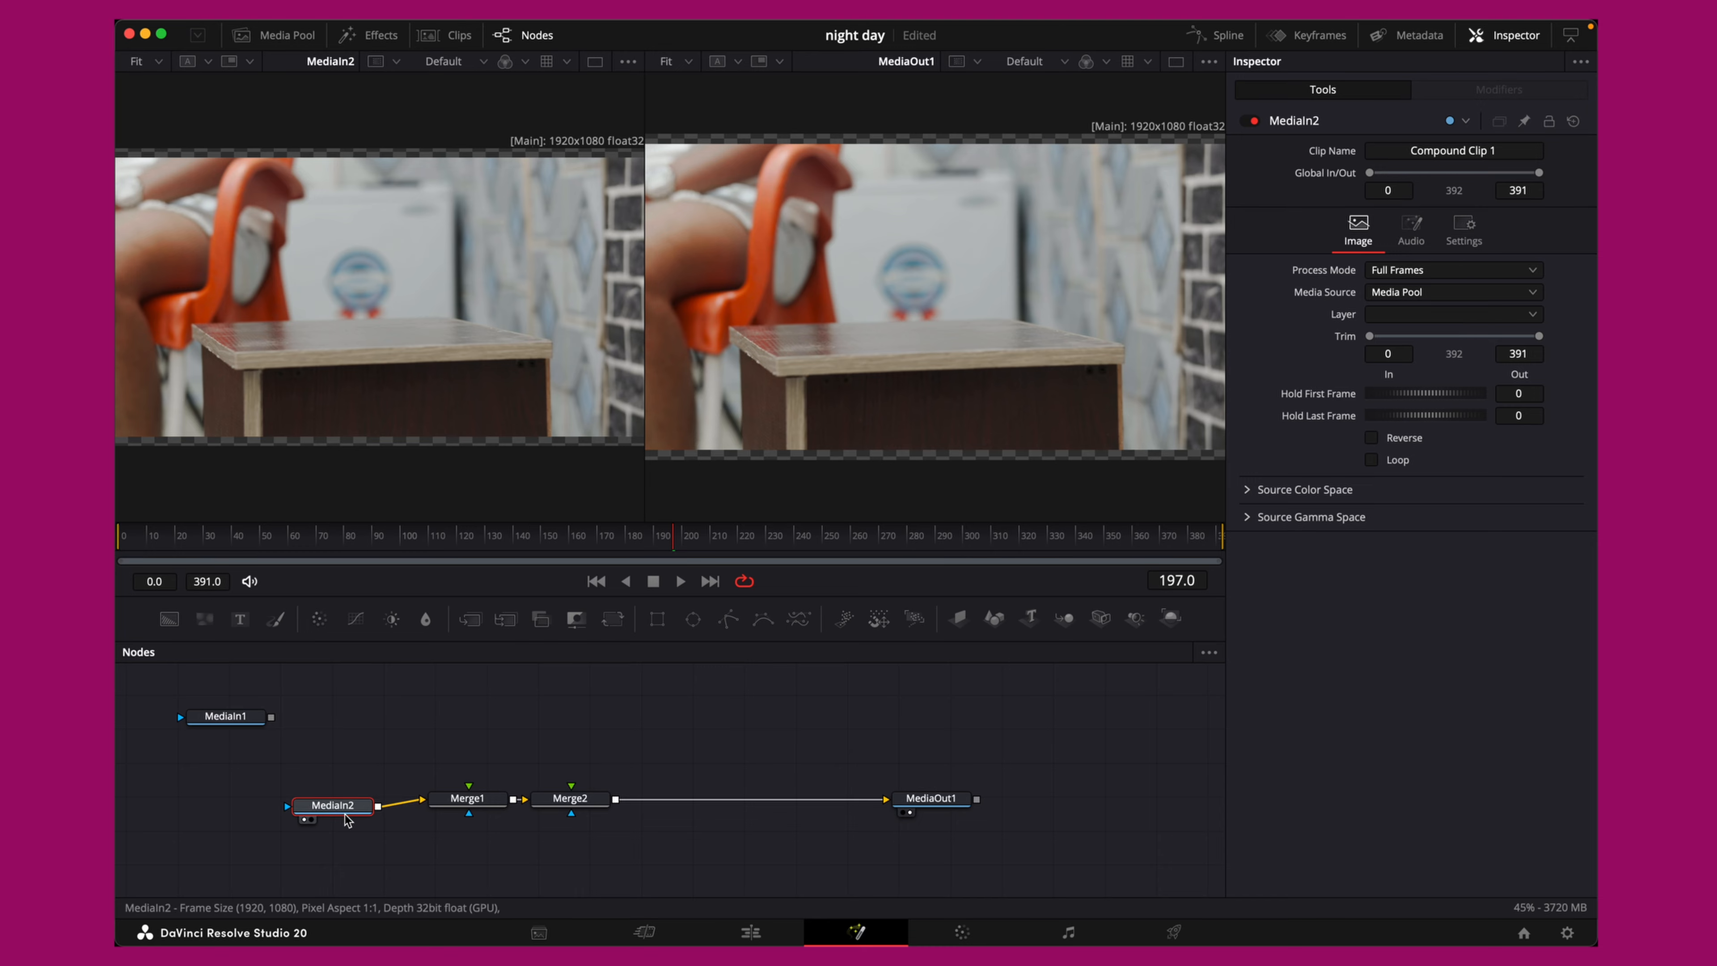
Try a Transform node after MediaIn2, varying its size, aspect and angle, and delete the node again
{"action": "key", "text": "shift+space"}
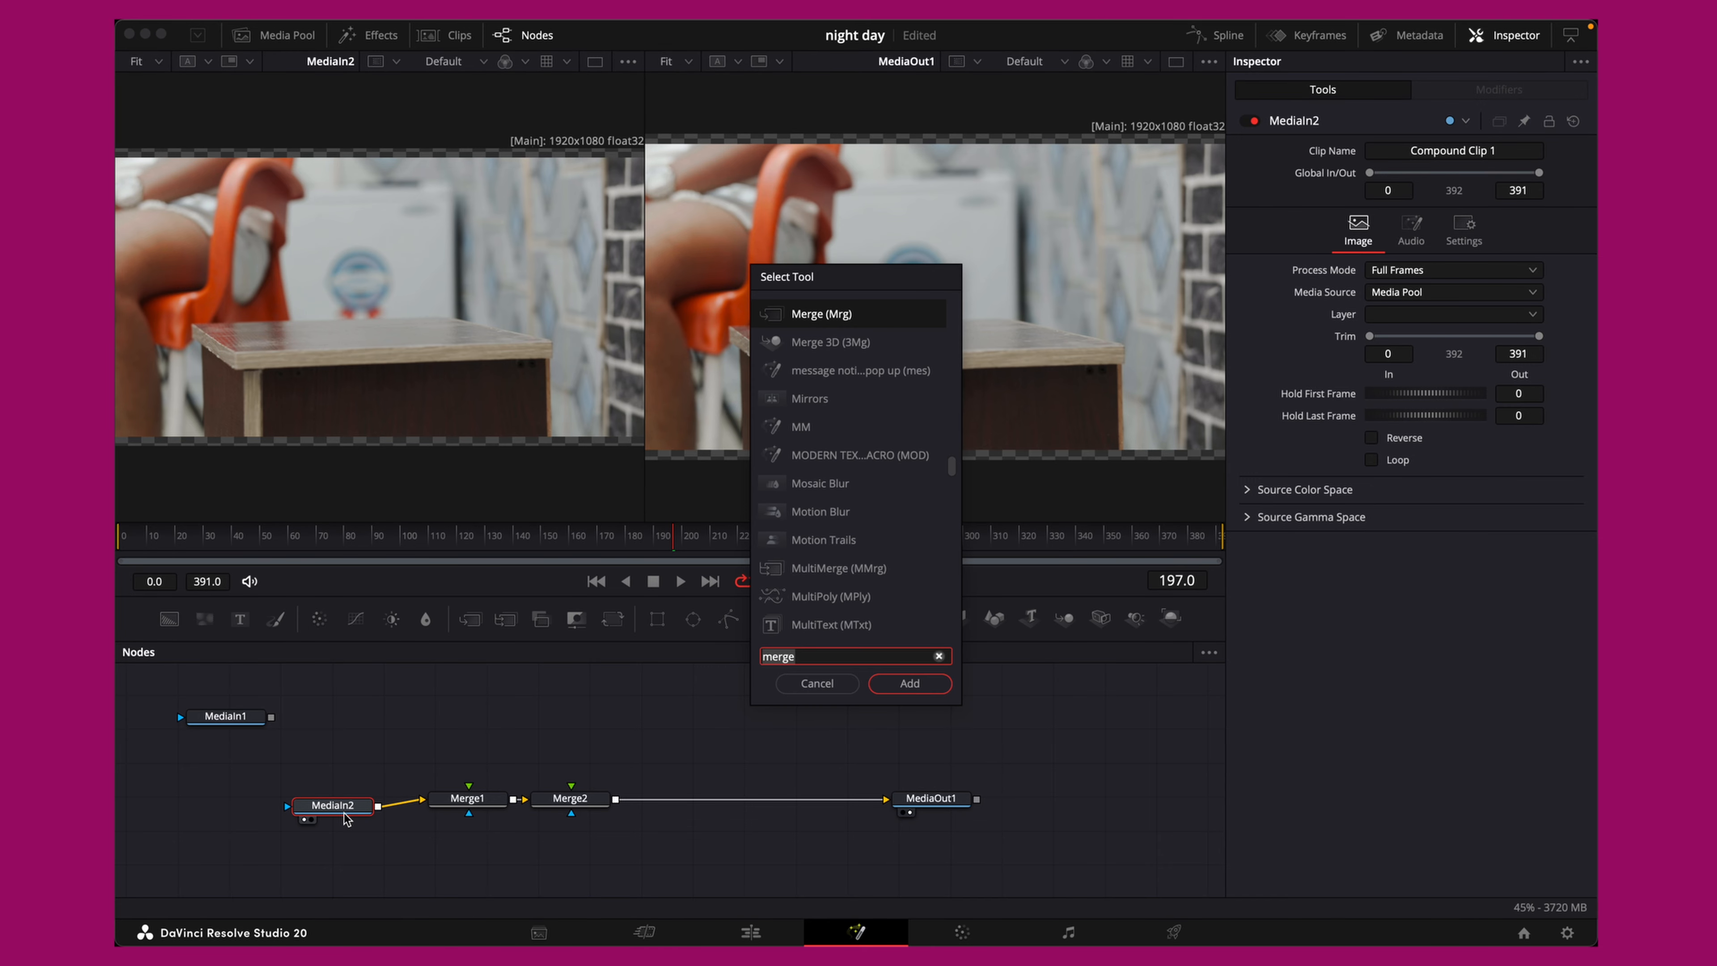
{"action": "type", "text": "transf"}
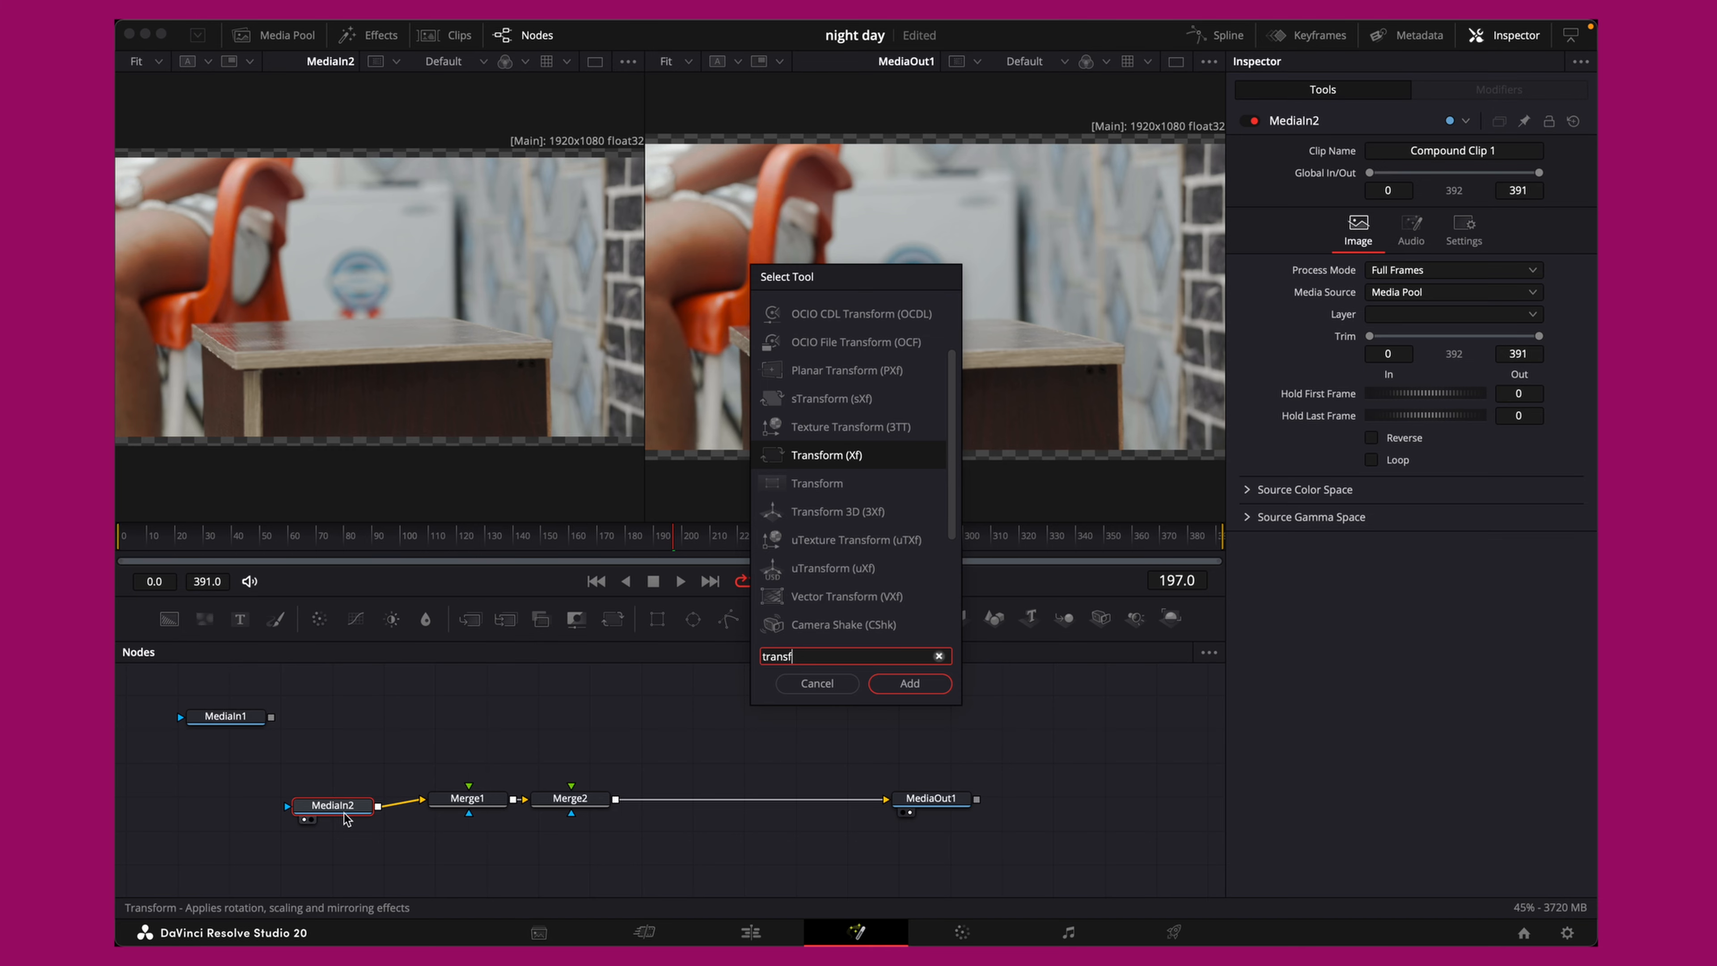
{"action": "key", "text": "Return"}
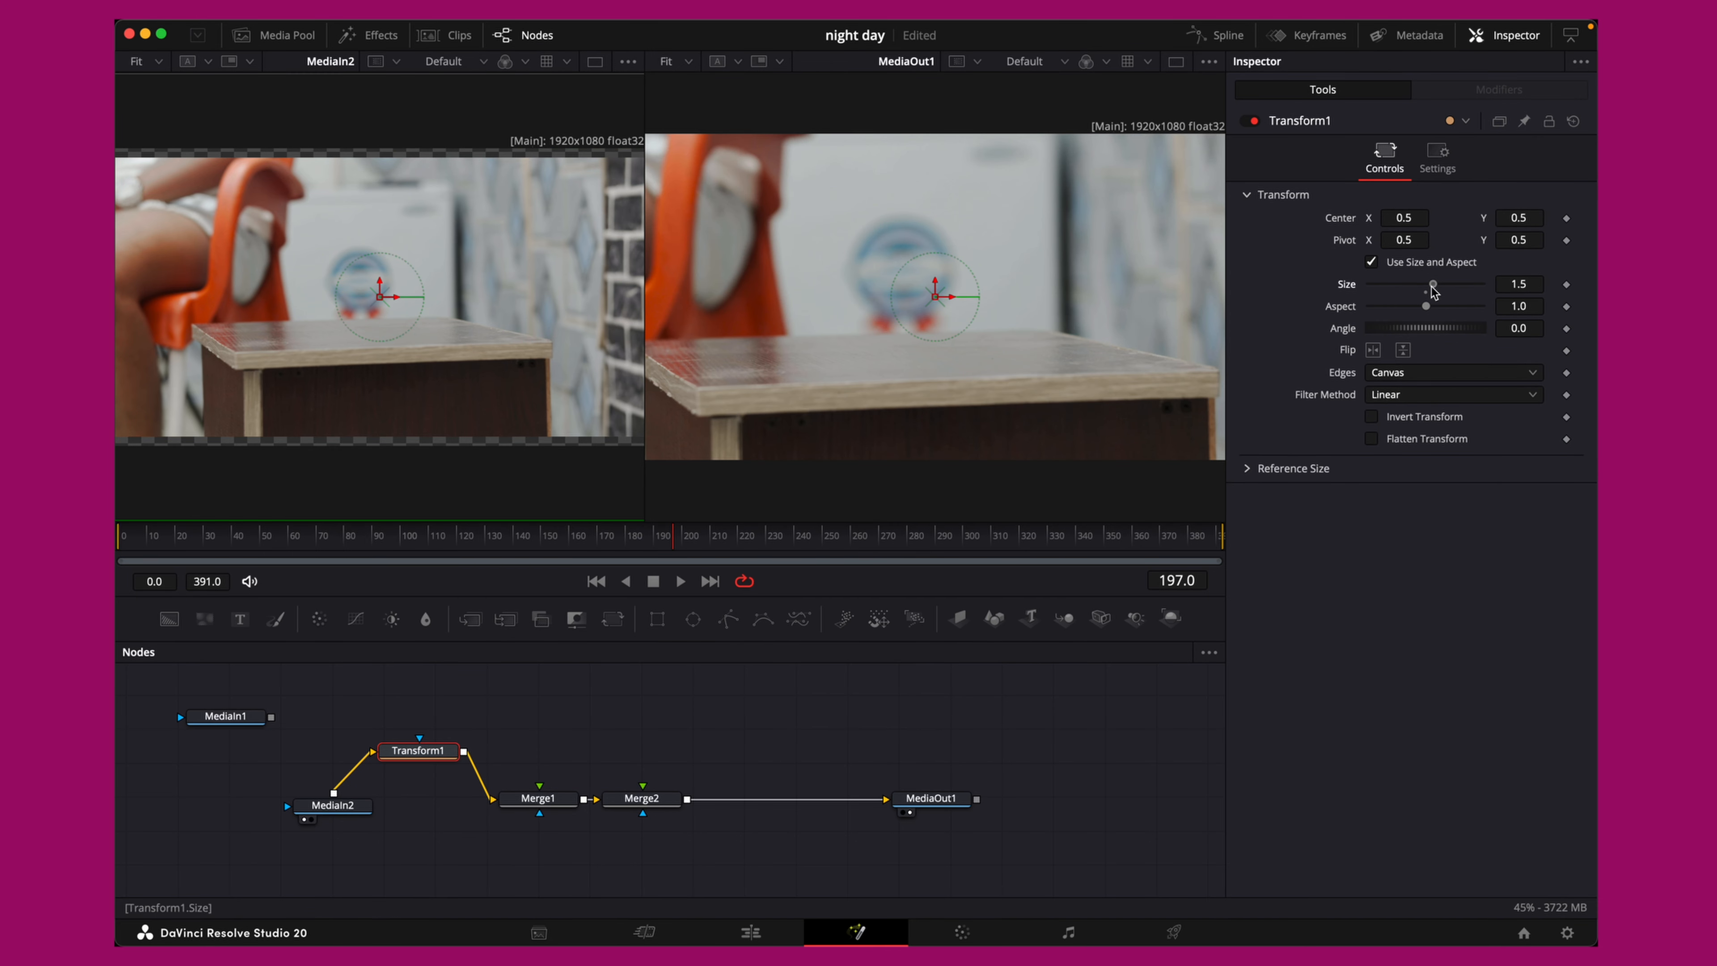
{"action": "mouse_move", "coordinate": [1433, 290]}
{"action": "left_mouse_down"}
{"action": "mouse_move", "coordinate": [1369, 304]}
{"action": "mouse_move", "coordinate": [1418, 298]}
{"action": "left_mouse_up"}
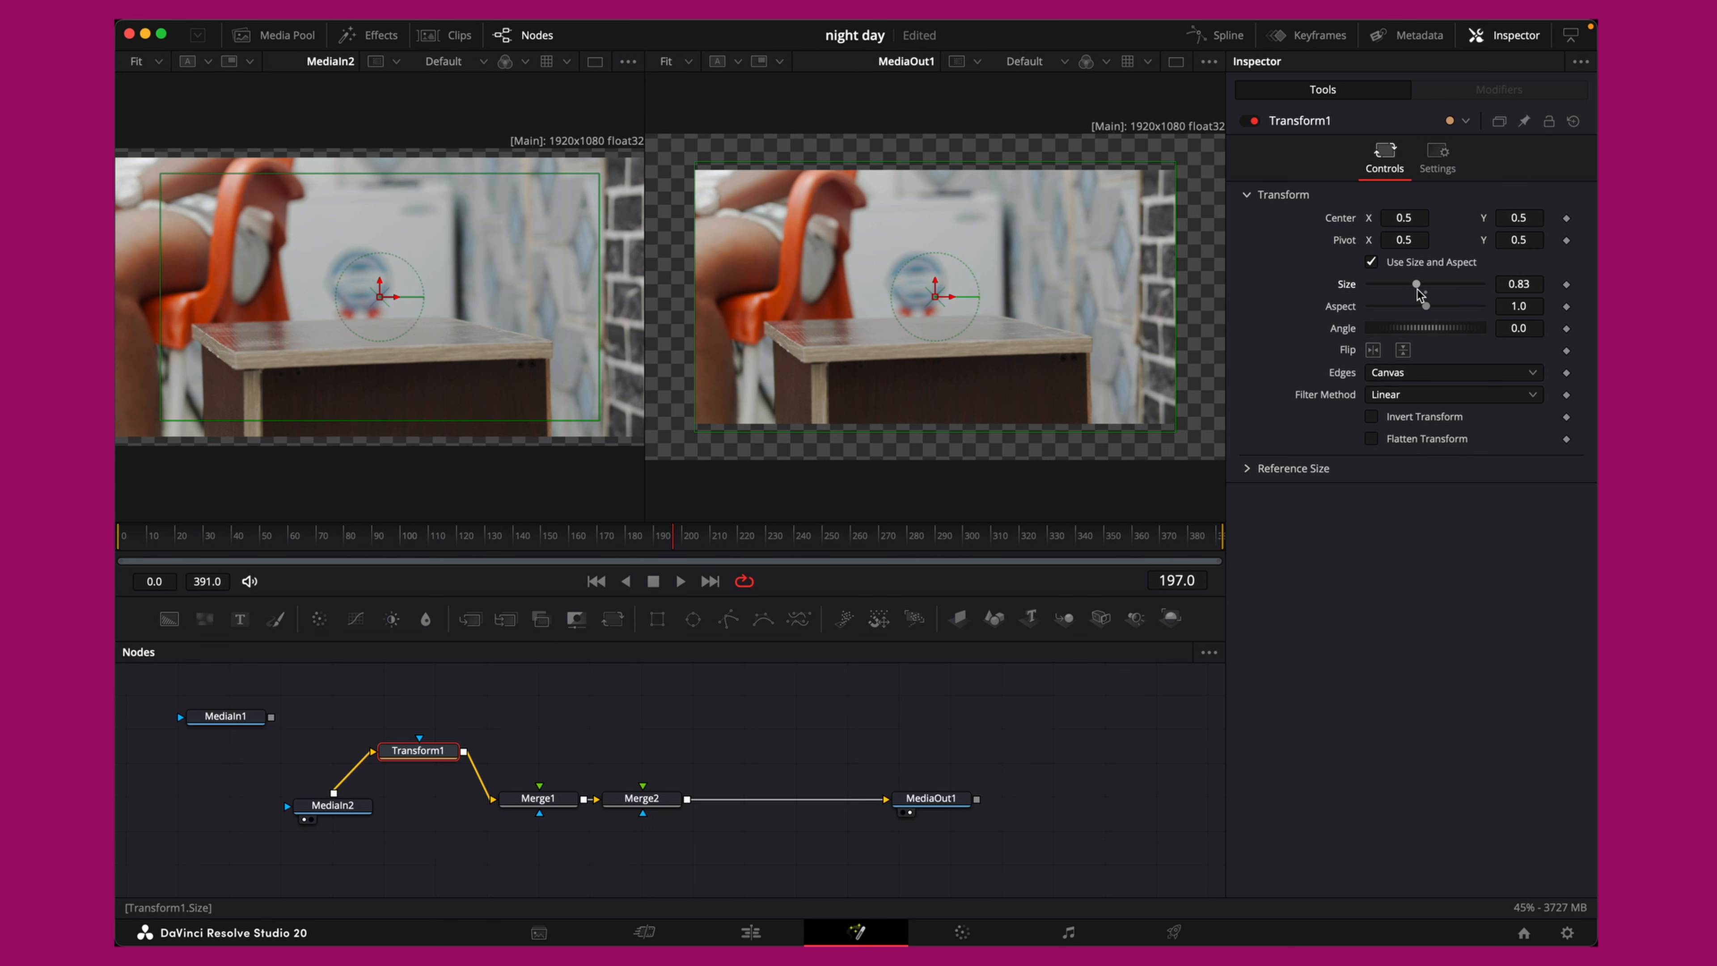
{"action": "left_click_drag", "start_coordinate": [419, 751], "coordinate": [421, 761]}
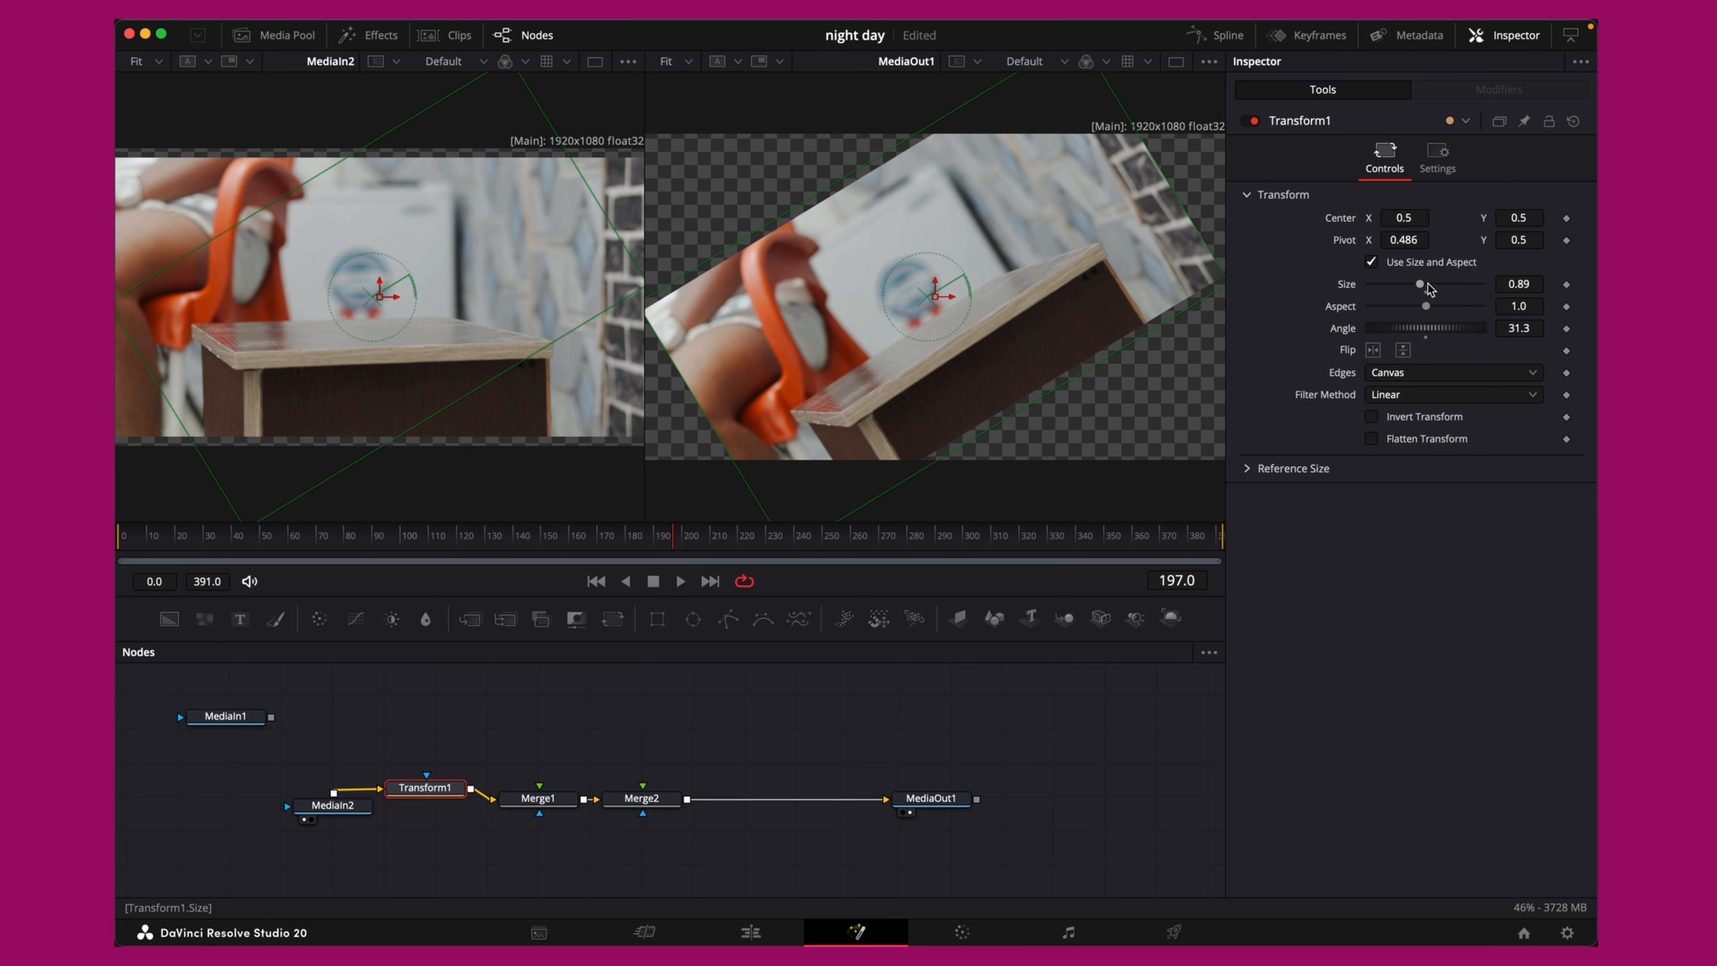
{"action": "mouse_move", "coordinate": [1428, 284]}
{"action": "left_mouse_down"}
{"action": "mouse_move", "coordinate": [1399, 287]}
{"action": "mouse_move", "coordinate": [1426, 309]}
{"action": "left_mouse_up"}
{"action": "left_click_drag", "start_coordinate": [1428, 329], "coordinate": [1429, 334]}
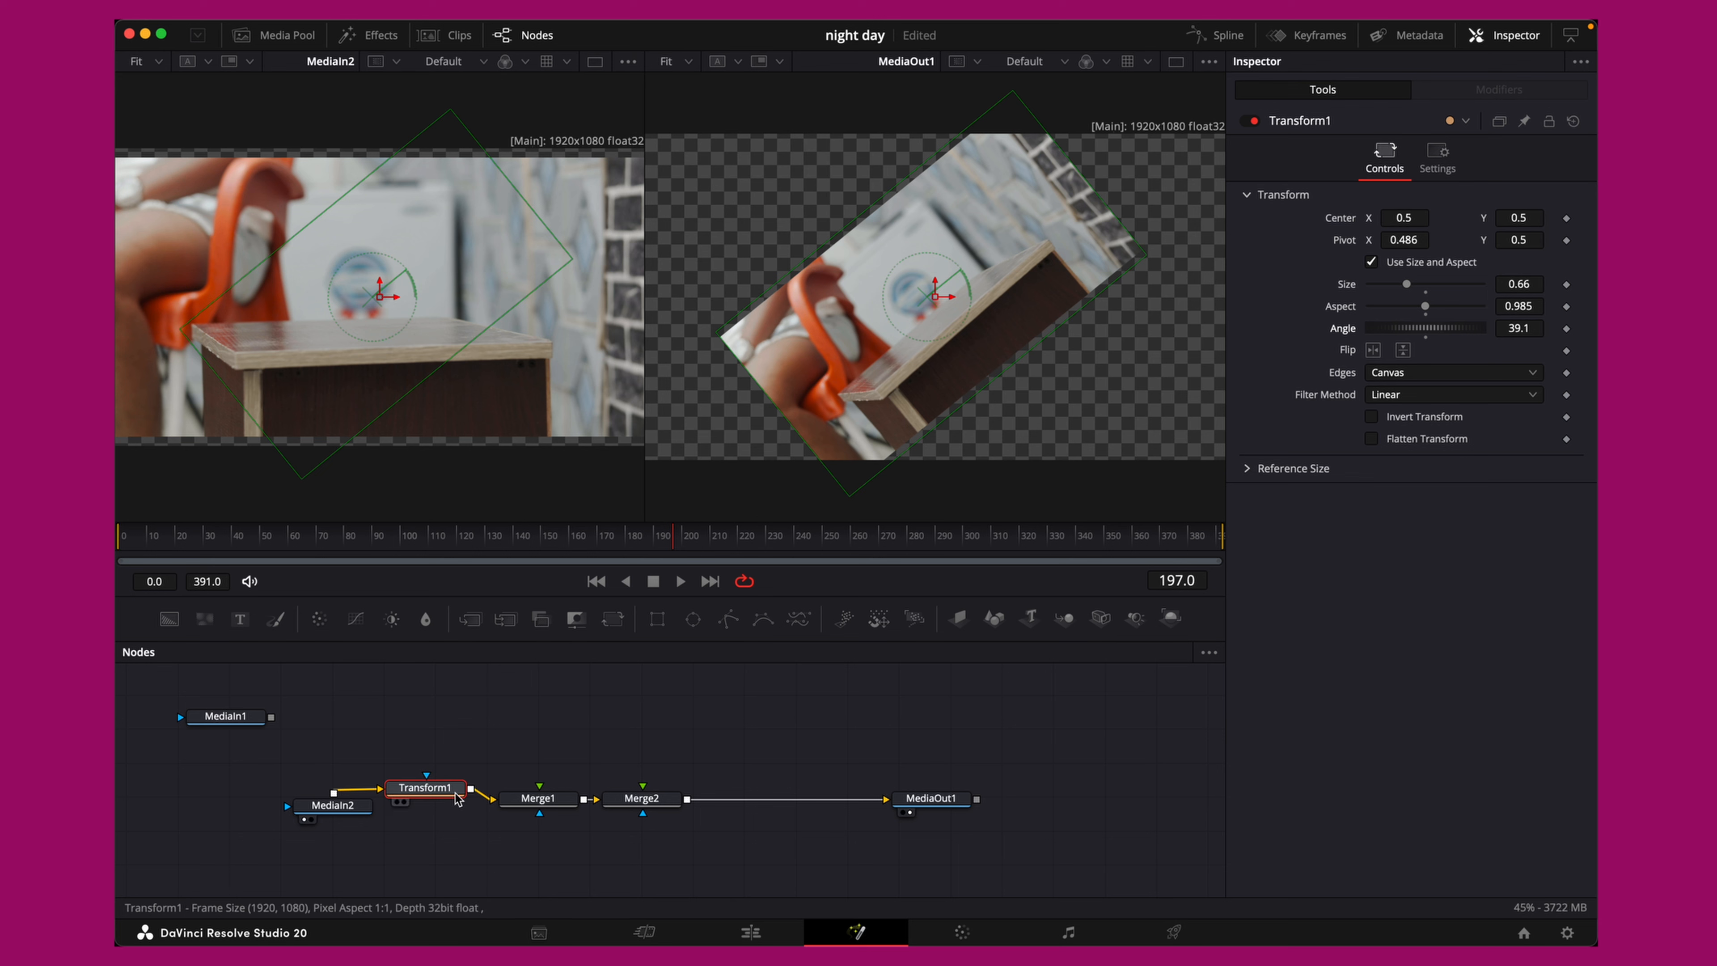
{"action": "key", "text": "Delete"}
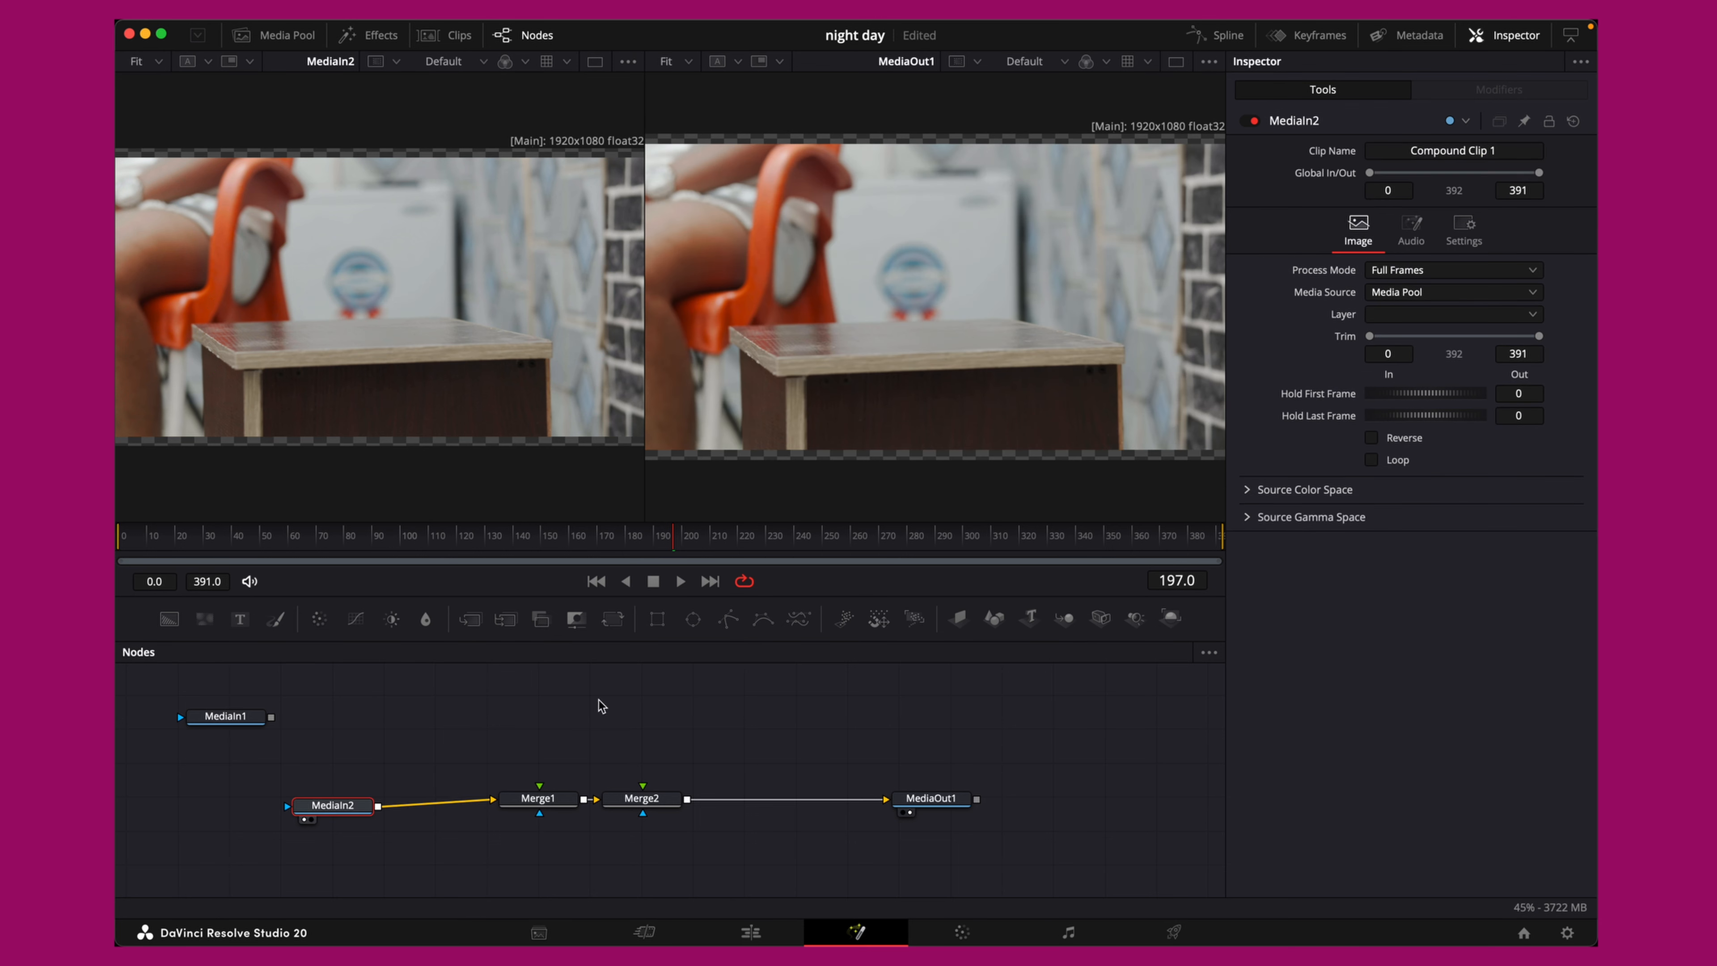
Space Merge1 and Merge2 further apart along the chain between MediaIn2 and MediaOut1
{"action": "left_click_drag", "start_coordinate": [448, 753], "coordinate": [682, 869]}
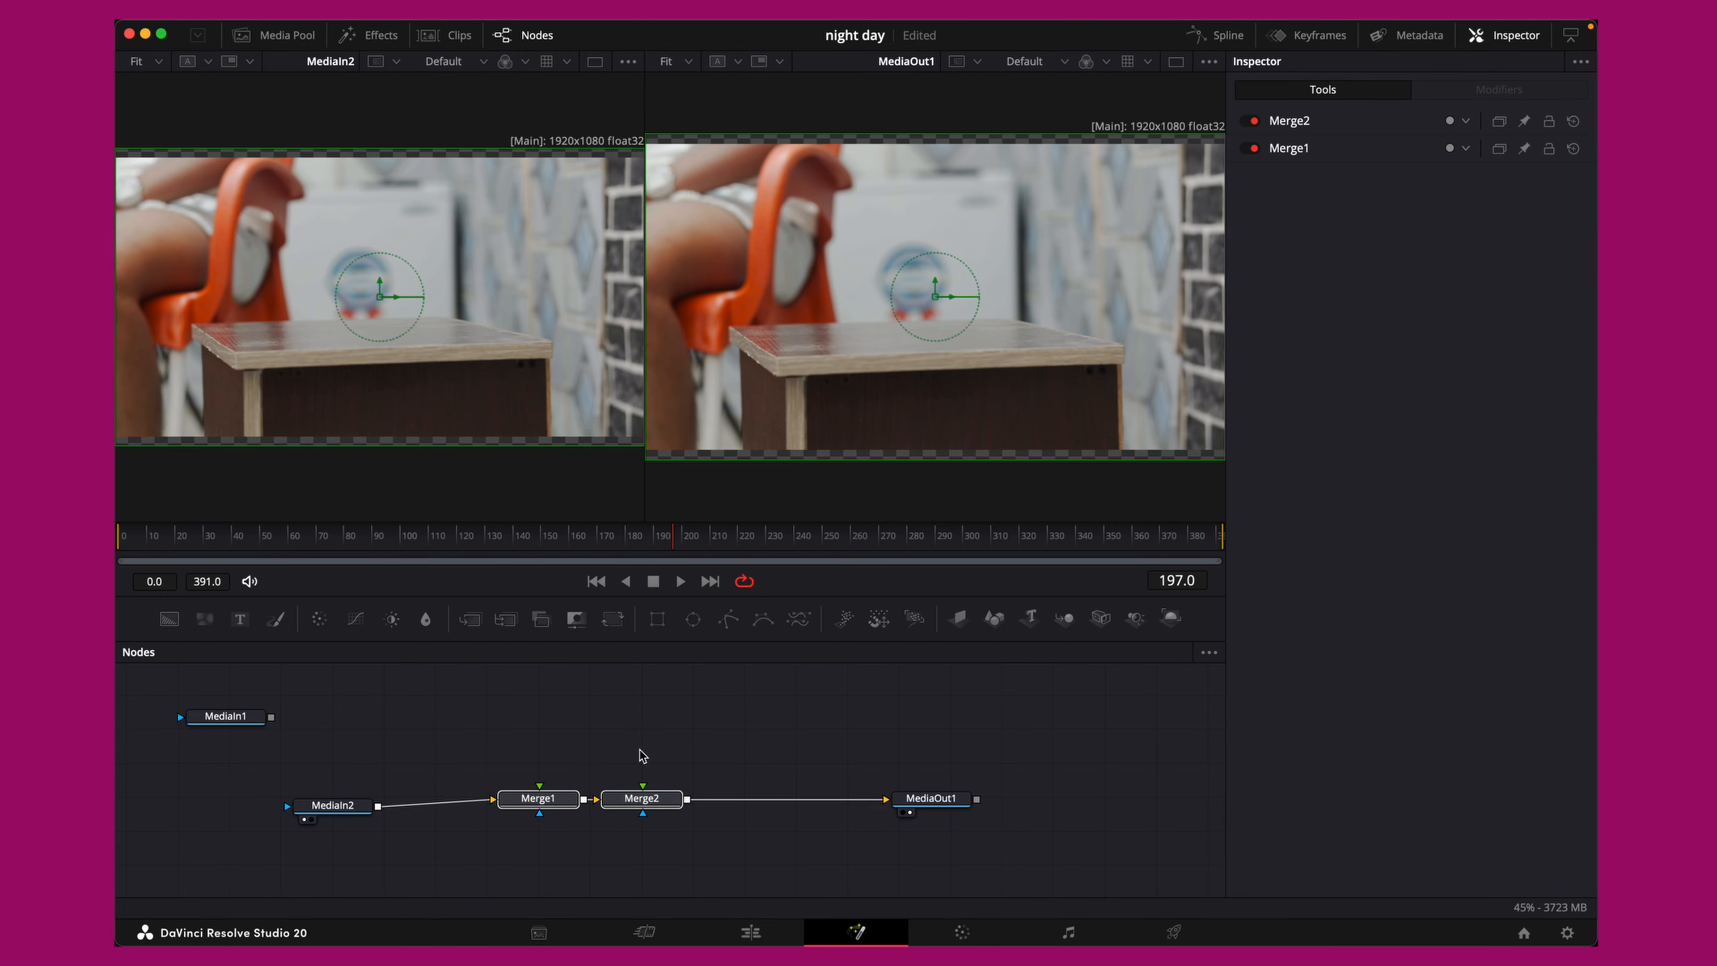
{"action": "left_click_drag", "start_coordinate": [556, 817], "coordinate": [508, 819]}
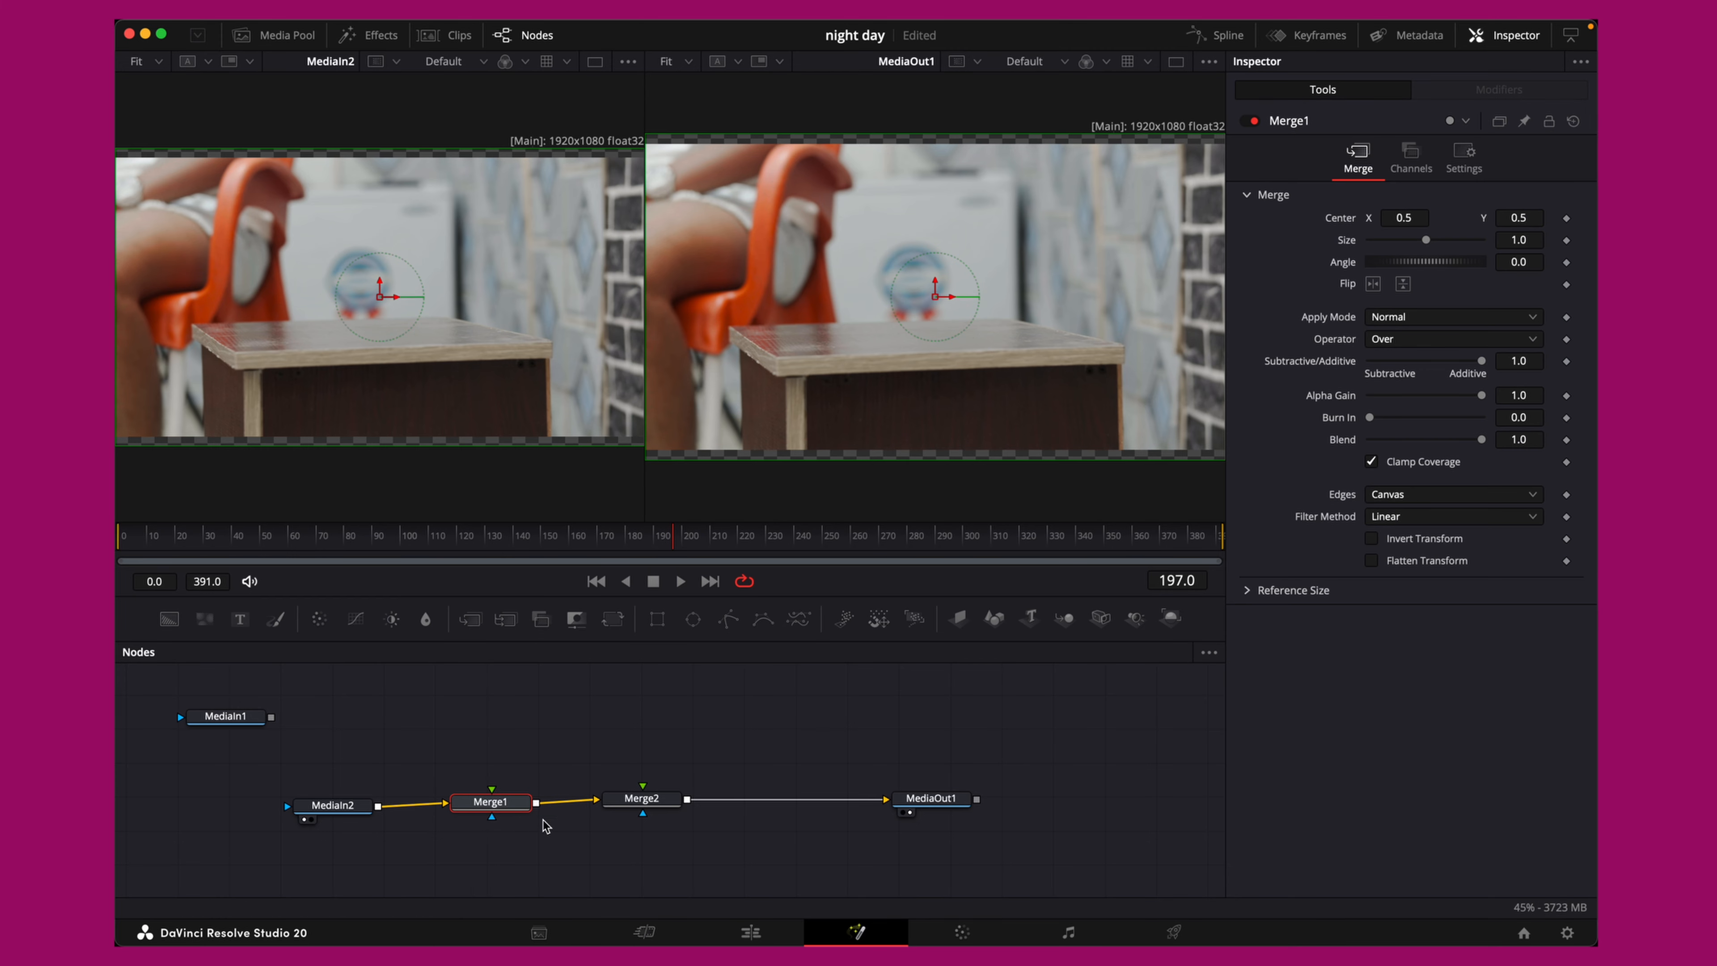
{"action": "left_click_drag", "start_coordinate": [627, 809], "coordinate": [644, 812]}
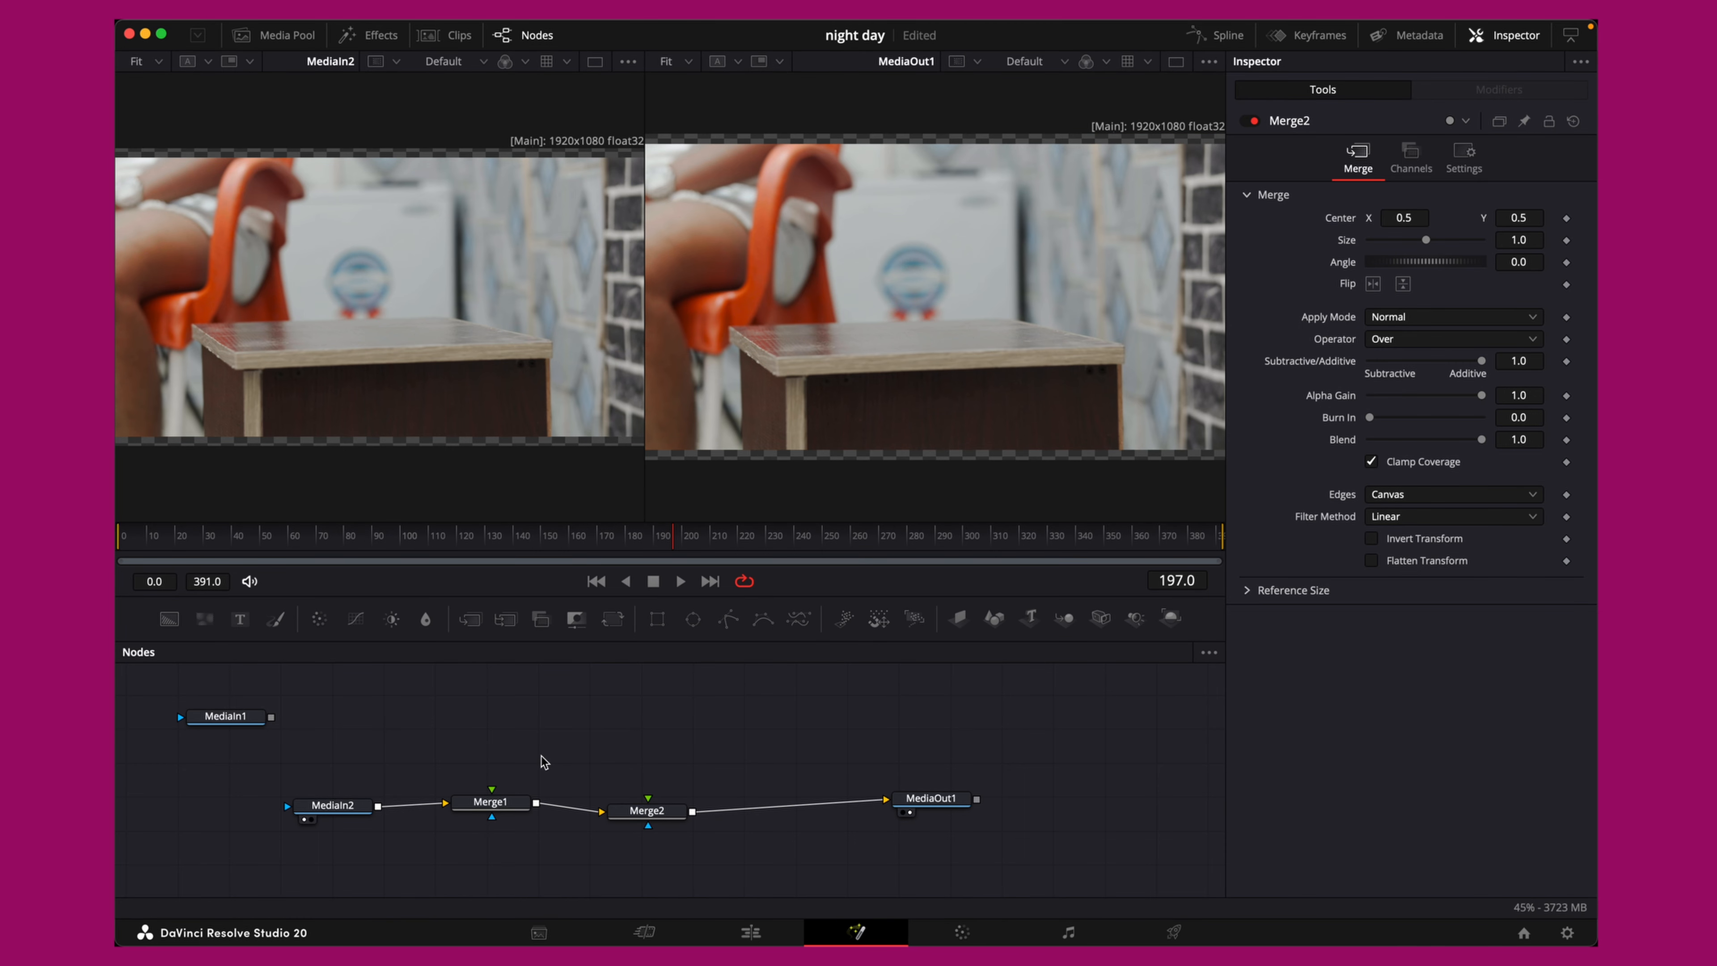
Add an unconnected Displace node above the two Merge nodes
{"action": "key", "text": "shift+space"}
{"action": "type", "text": "transf"}
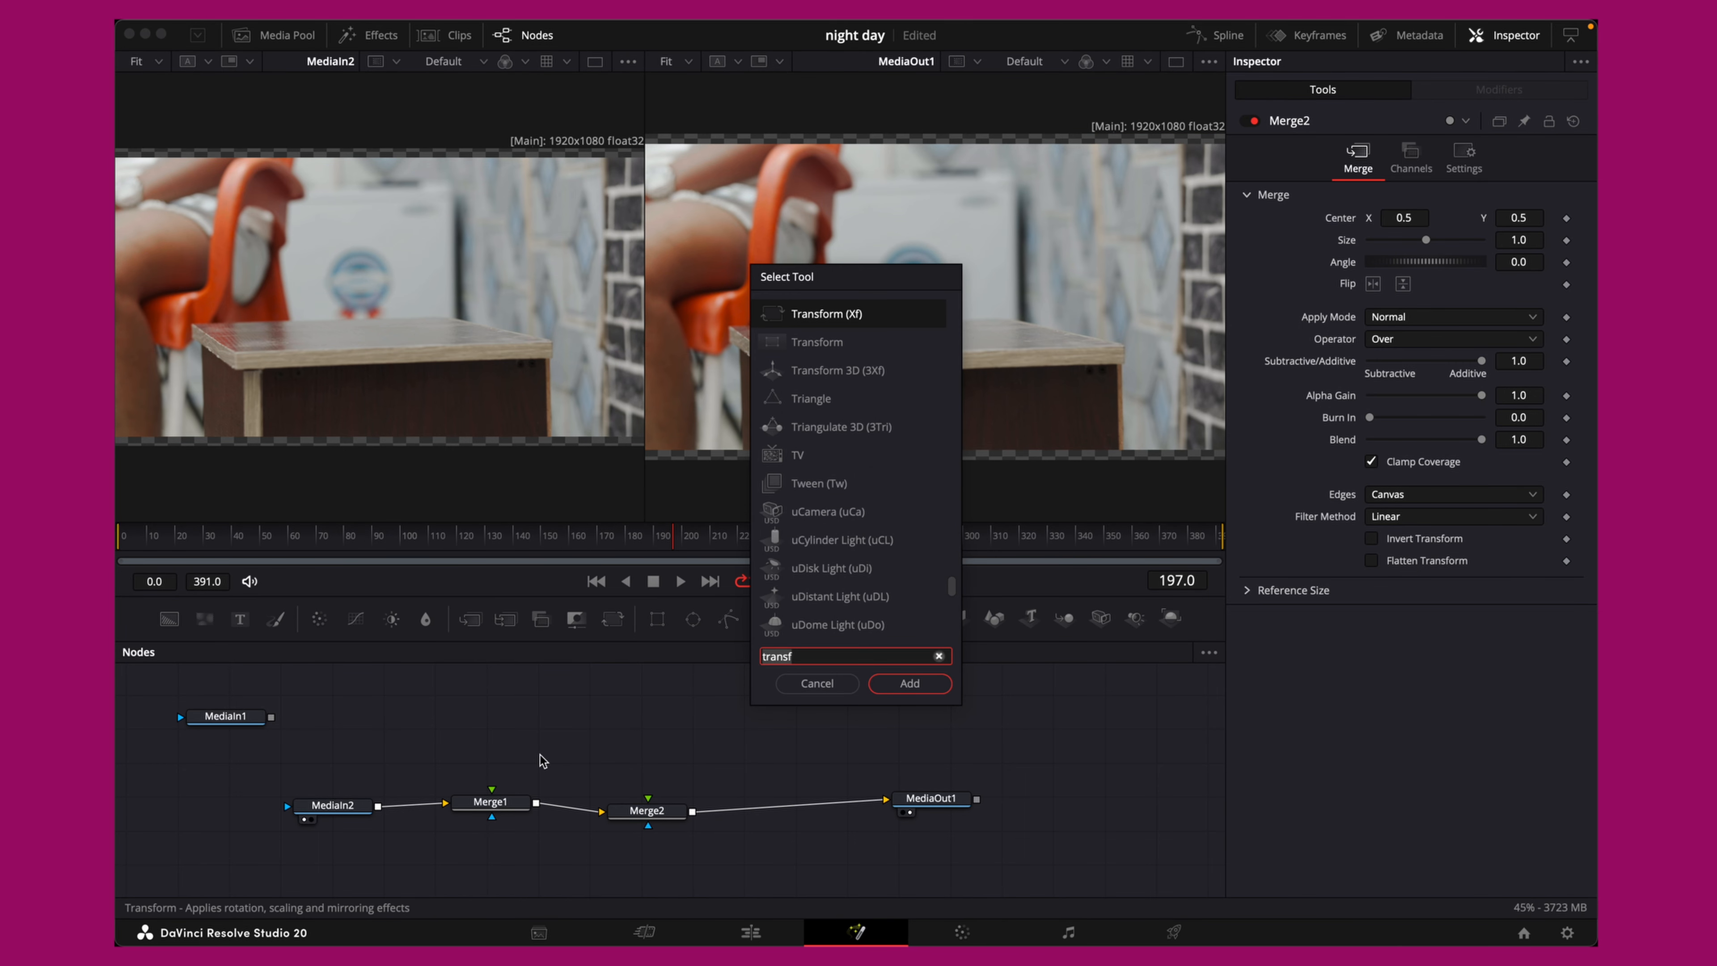
{"action": "key", "text": "BackSpace"}
{"action": "key", "text": "BackSpace"}
{"action": "key", "text": "BackSpace"}
{"action": "key", "text": "BackSpace"}
{"action": "key", "text": "BackSpace"}
{"action": "key", "text": "BackSpace"}
{"action": "type", "text": "displ"}
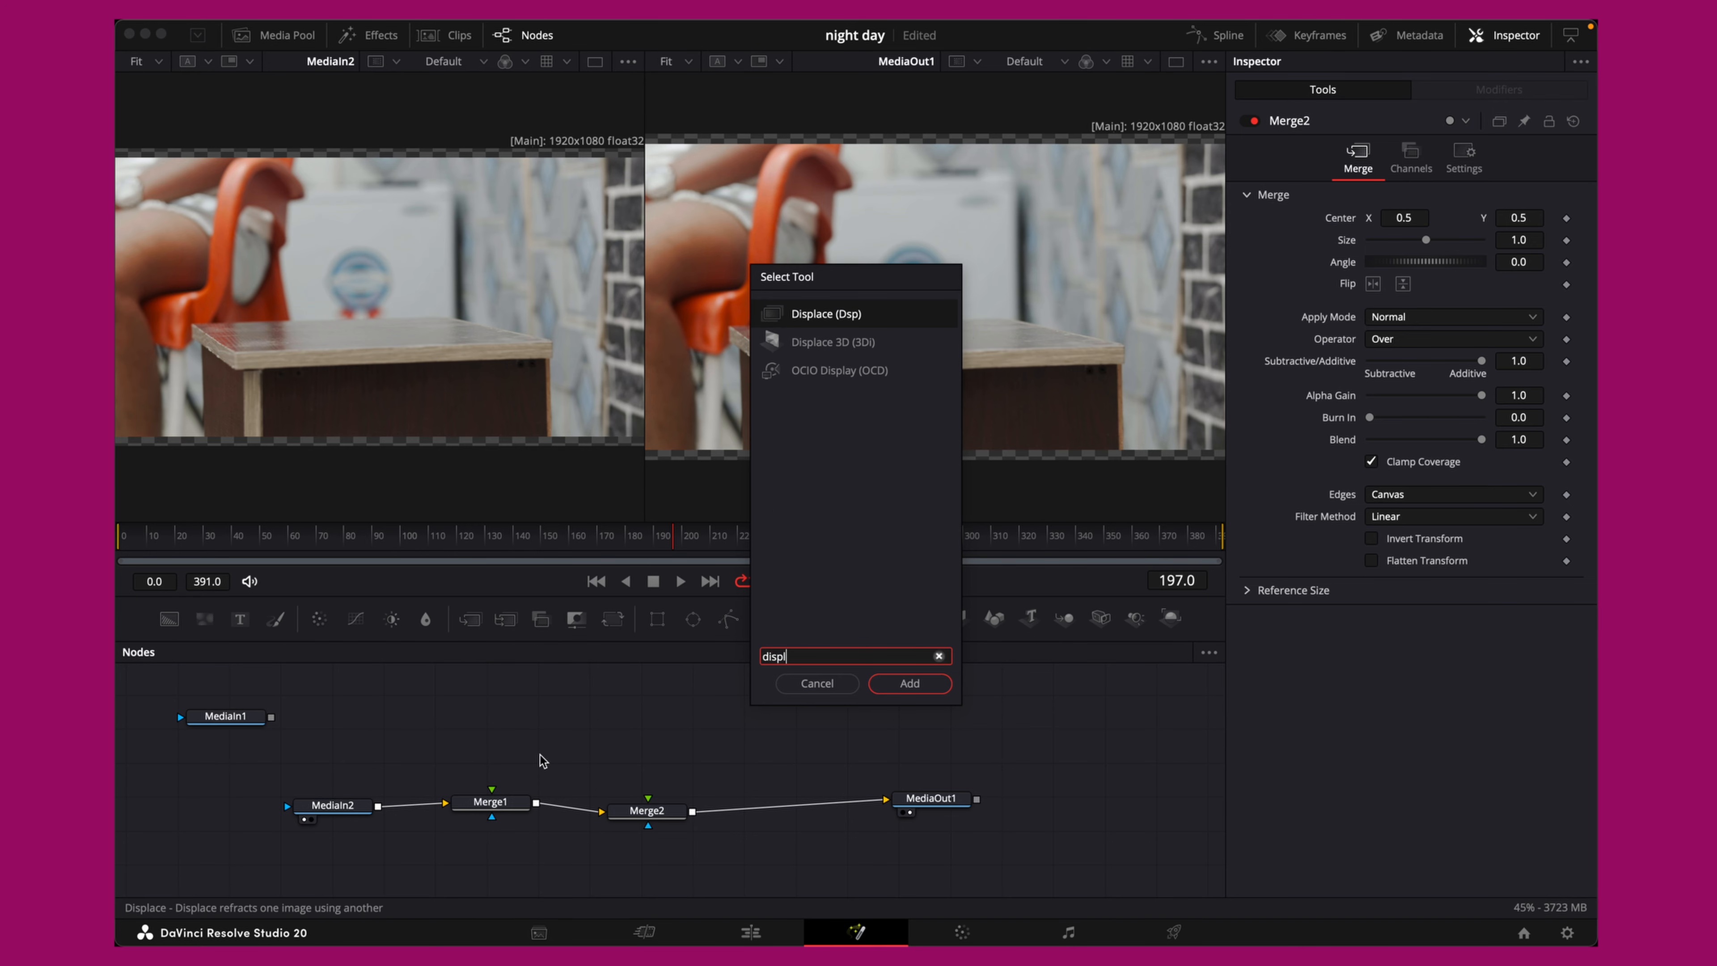
{"action": "type", "text": "ace"}
{"action": "key", "text": "Return"}
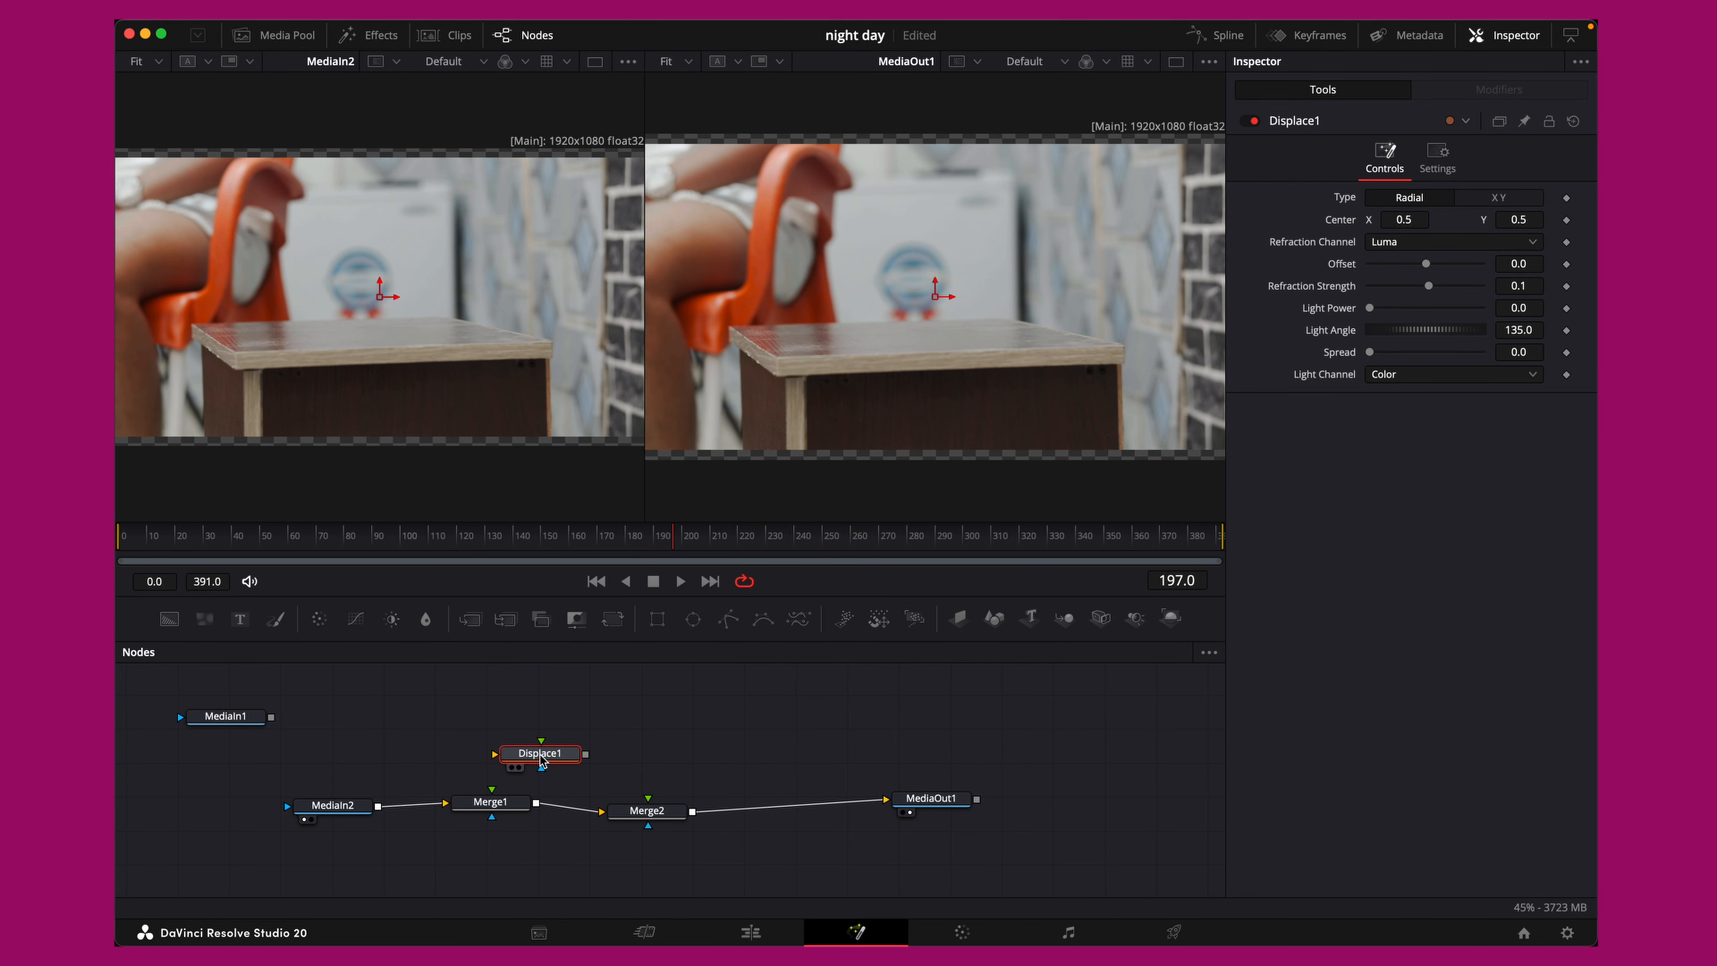
Reposition Merge1 and Merge2 in the chain, and place the Displace node higher up, above the gap between them
{"action": "left_click_drag", "start_coordinate": [541, 757], "coordinate": [519, 727]}
{"action": "left_click_drag", "start_coordinate": [492, 808], "coordinate": [470, 808]}
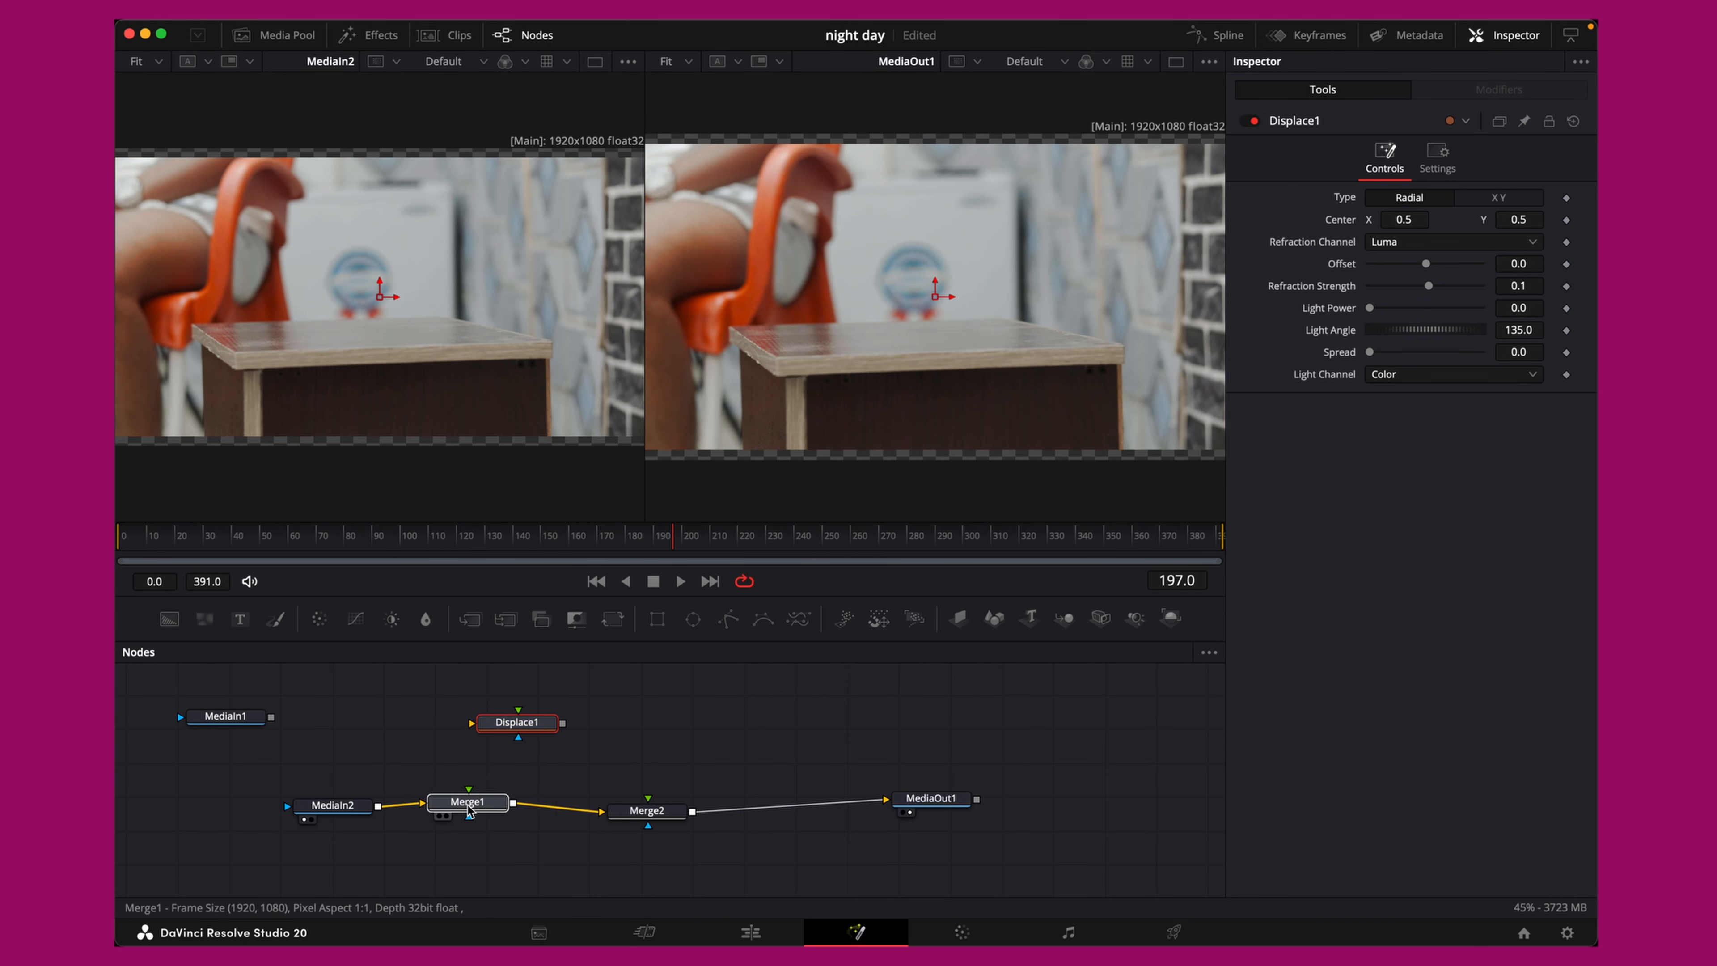
{"action": "left_click_drag", "start_coordinate": [653, 810], "coordinate": [635, 810]}
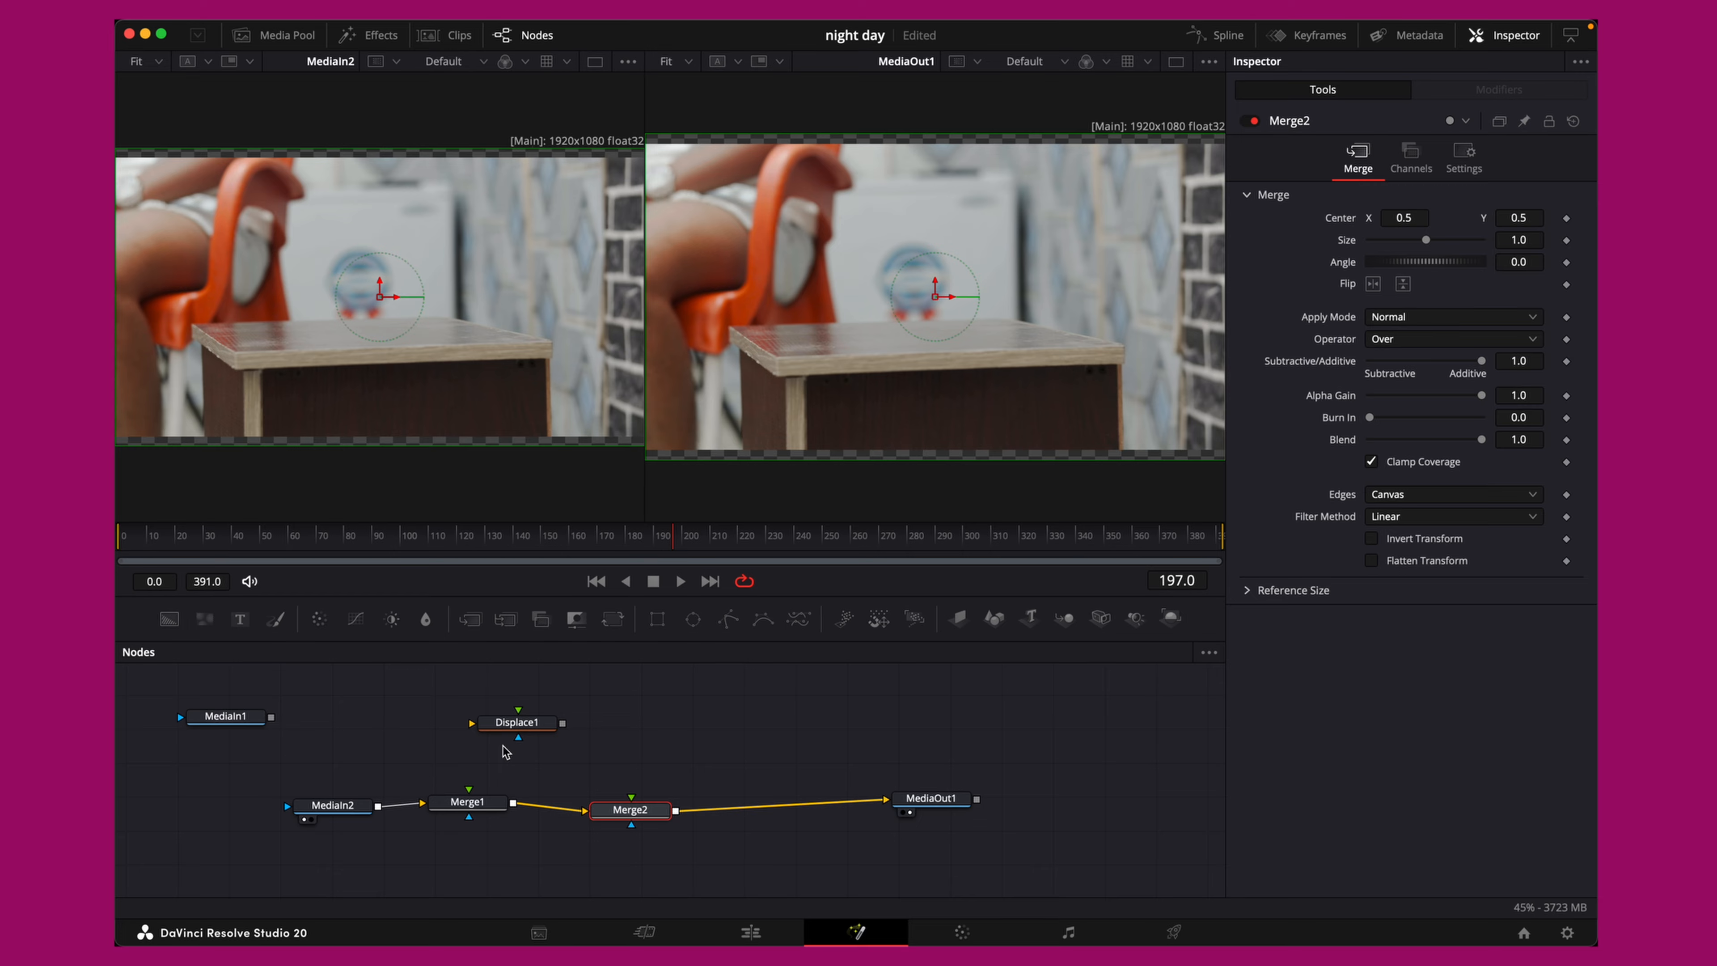
{"action": "left_click_drag", "start_coordinate": [534, 726], "coordinate": [583, 727]}
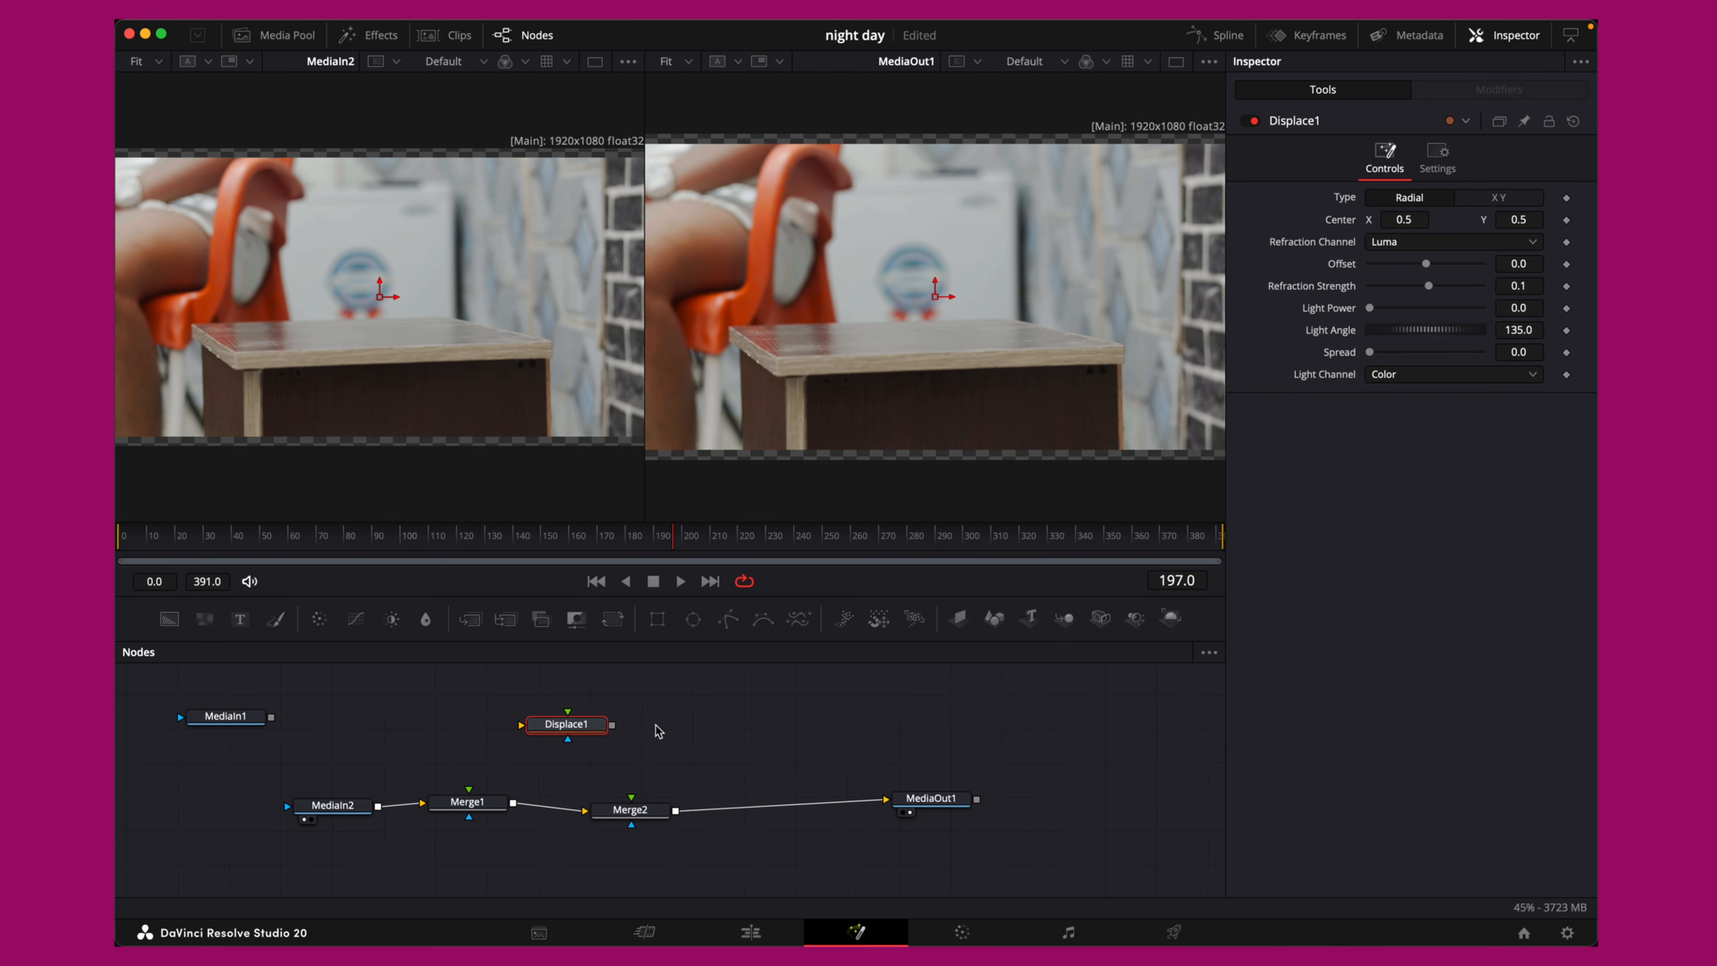
Route Merge1 through Displace1 into Merge2, and add a Rectangle mask with corner radius 1.0 feeding both Displace1 and Merge2
{"action": "left_click", "coordinate": [510, 800]}
{"action": "left_click_drag", "start_coordinate": [514, 803], "coordinate": [632, 800]}
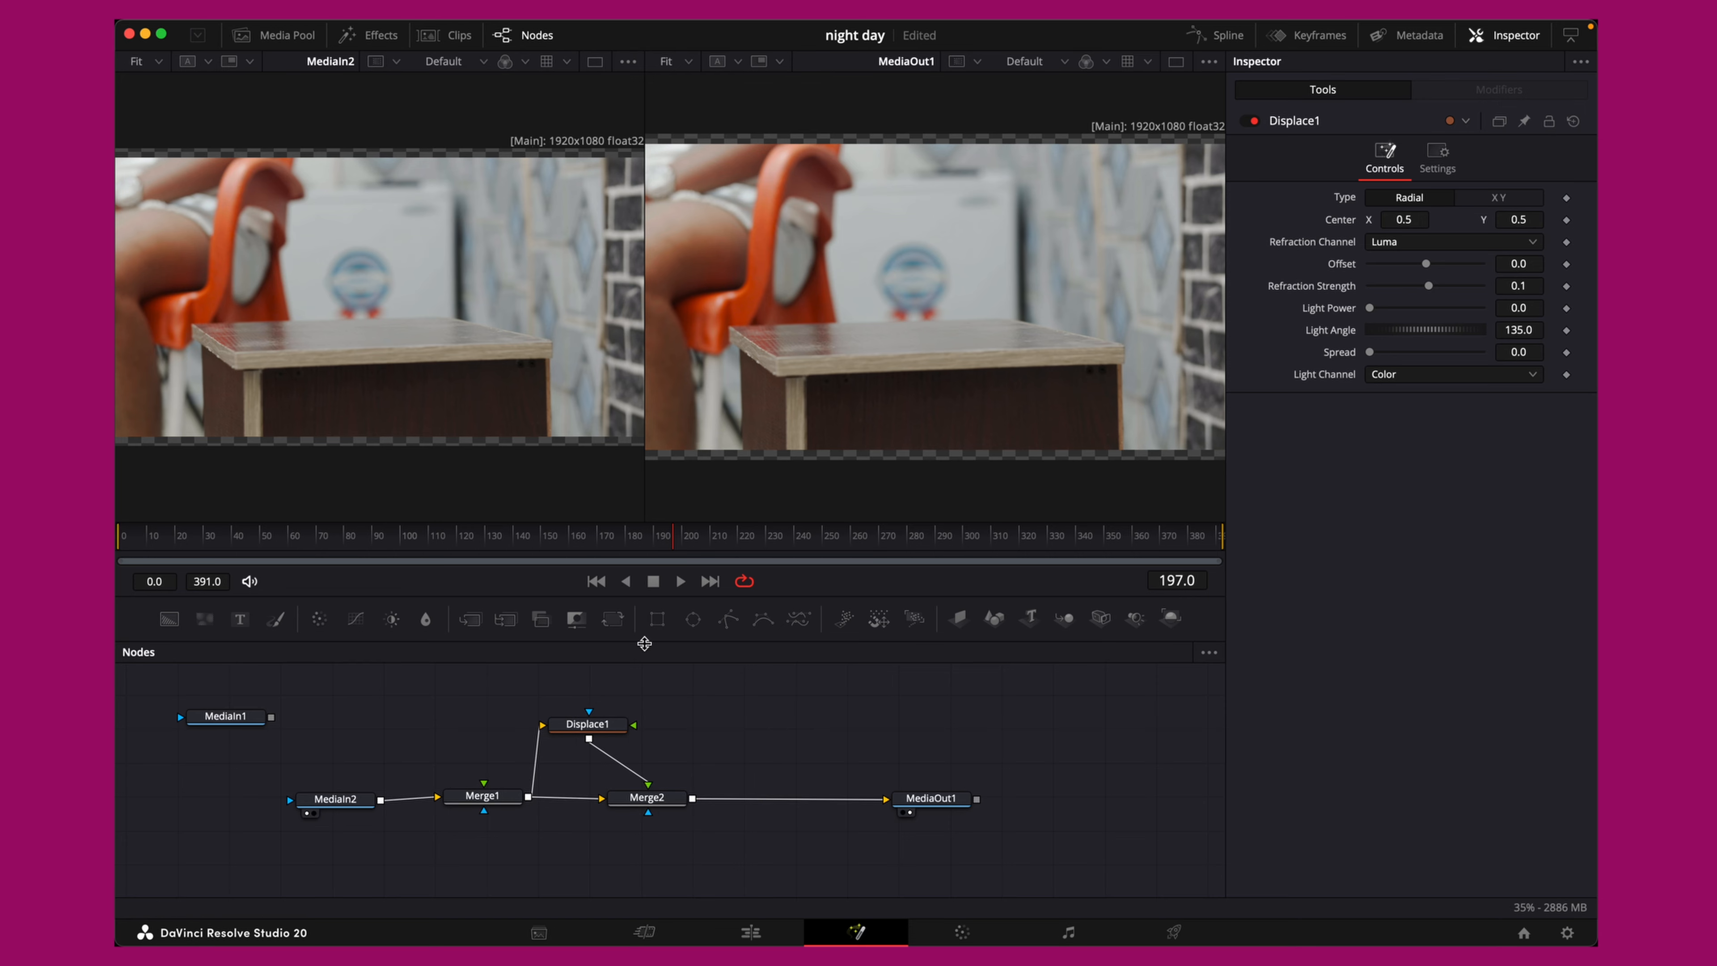
{"action": "left_click_drag", "start_coordinate": [657, 619], "coordinate": [675, 803]}
{"action": "left_click", "coordinate": [674, 802]}
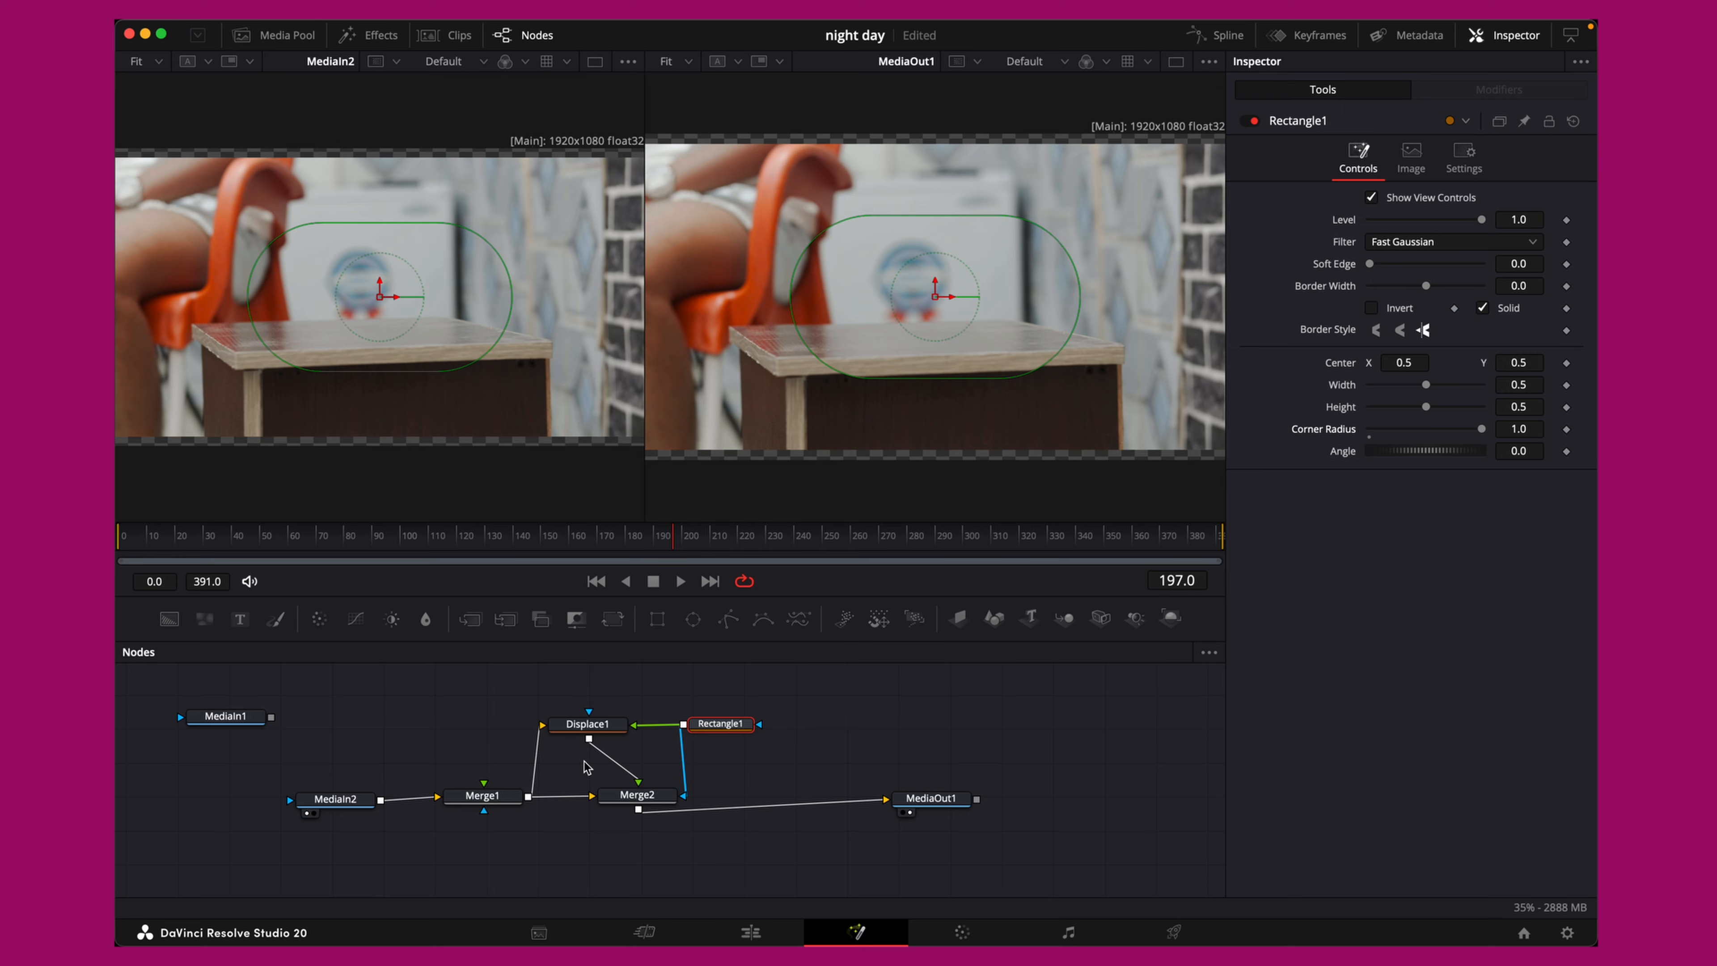
Set Displace1's Spread to 3.0, Offset to -1.0 and Refraction Strength to -4.0, and adjust its Light Power
{"action": "left_click", "coordinate": [598, 729]}
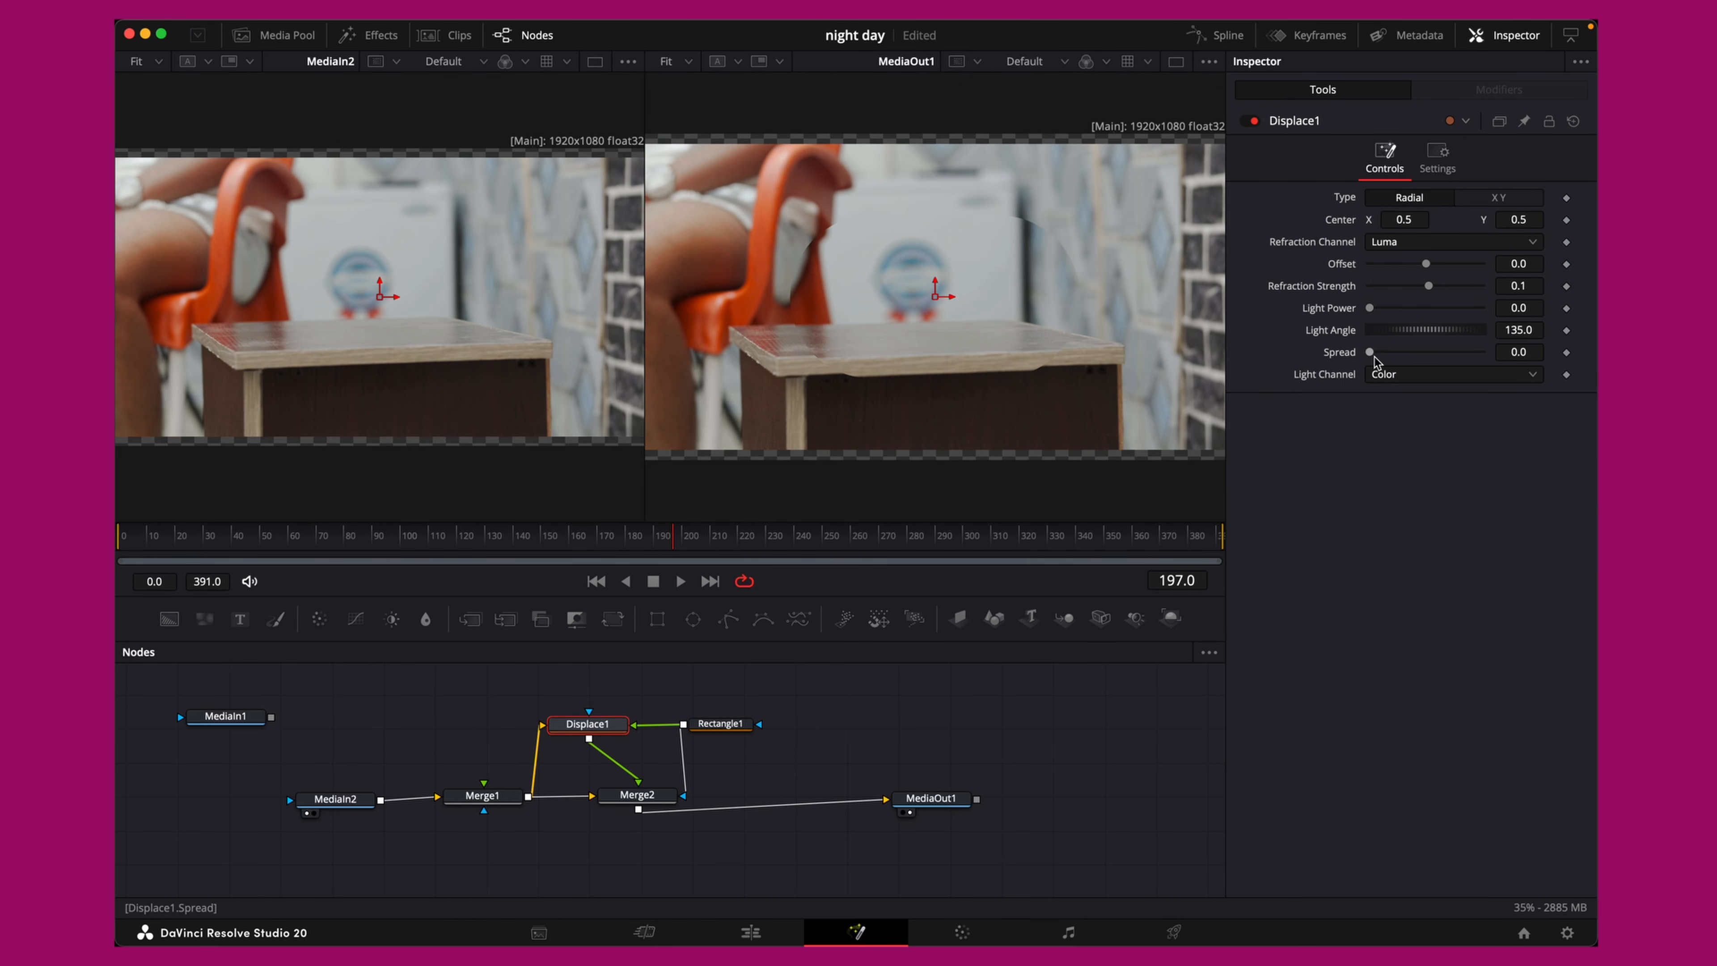
{"action": "left_click_drag", "start_coordinate": [1370, 351], "coordinate": [1499, 359]}
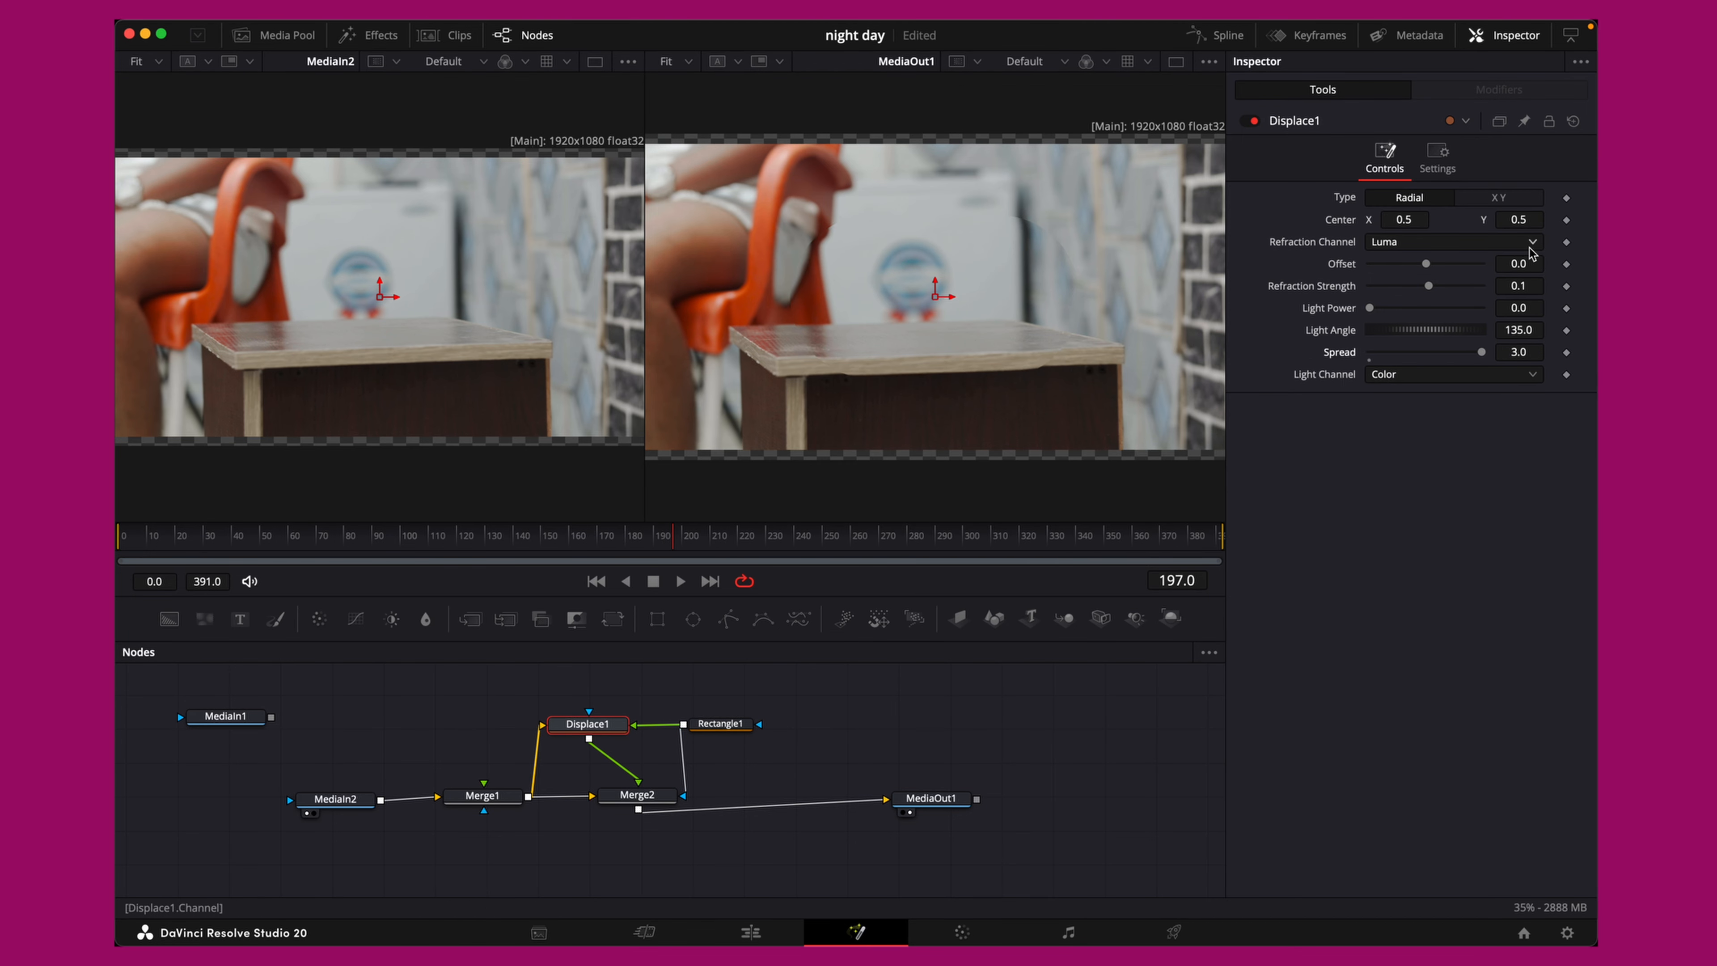
{"action": "left_click", "coordinate": [1526, 264]}
{"action": "double_click", "coordinate": [1526, 264]}
{"action": "type", "text": "-1"}
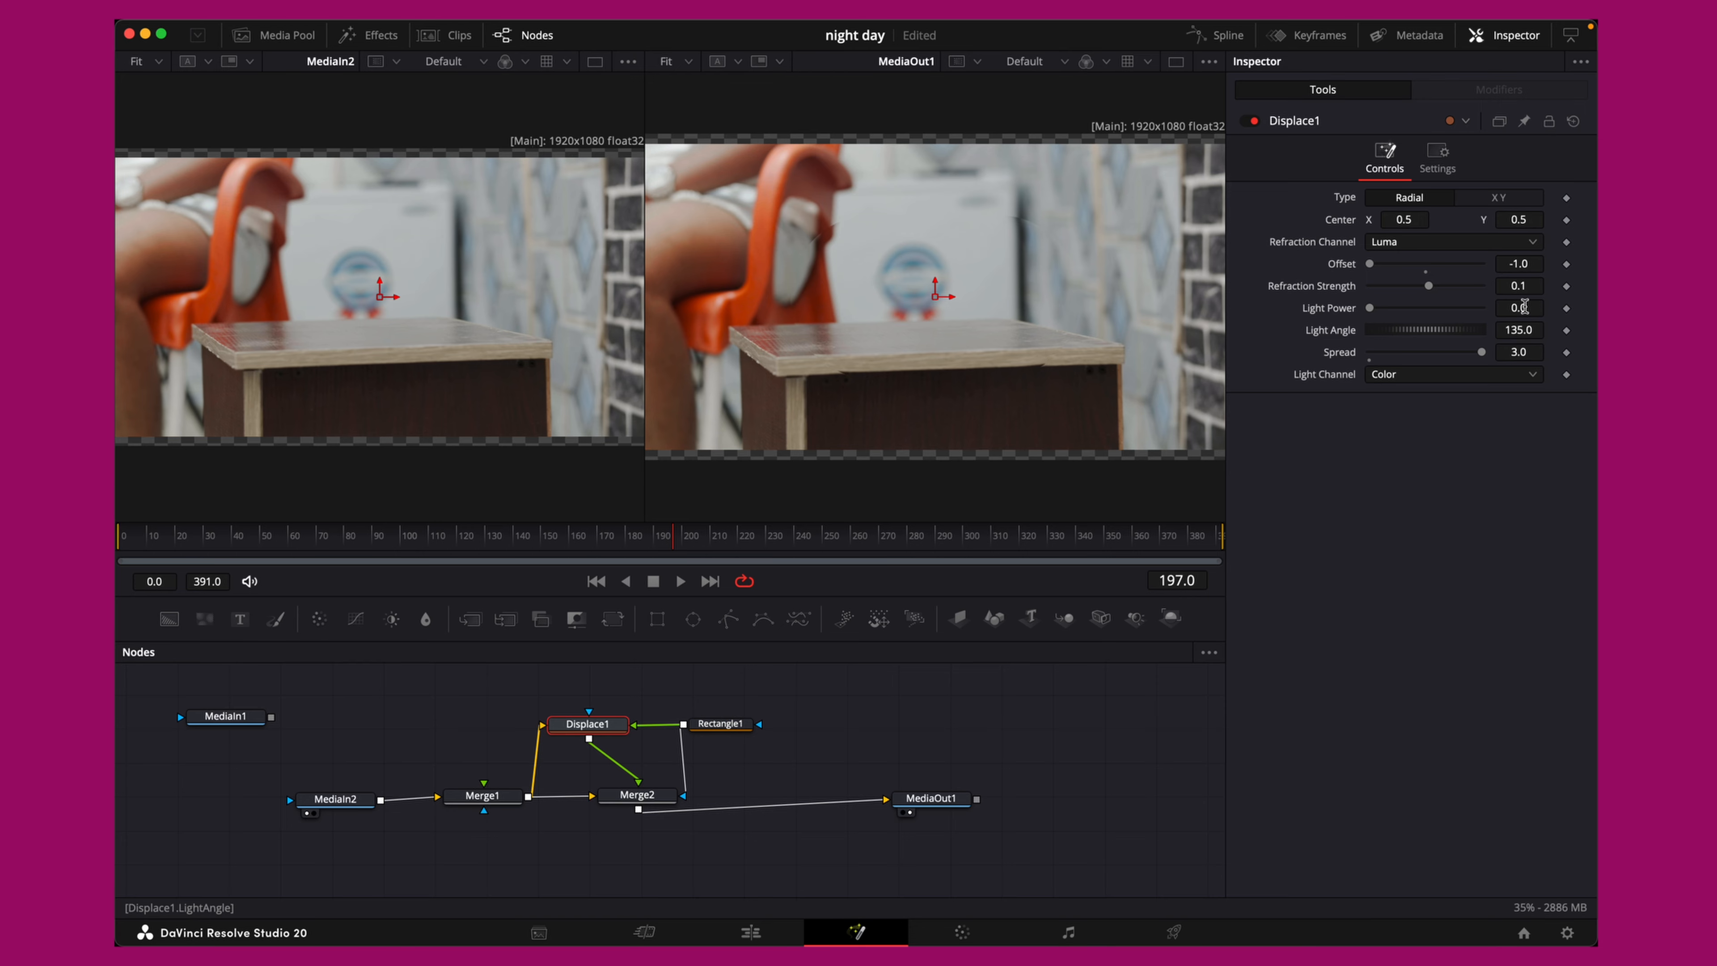
{"action": "left_click", "coordinate": [1535, 286]}
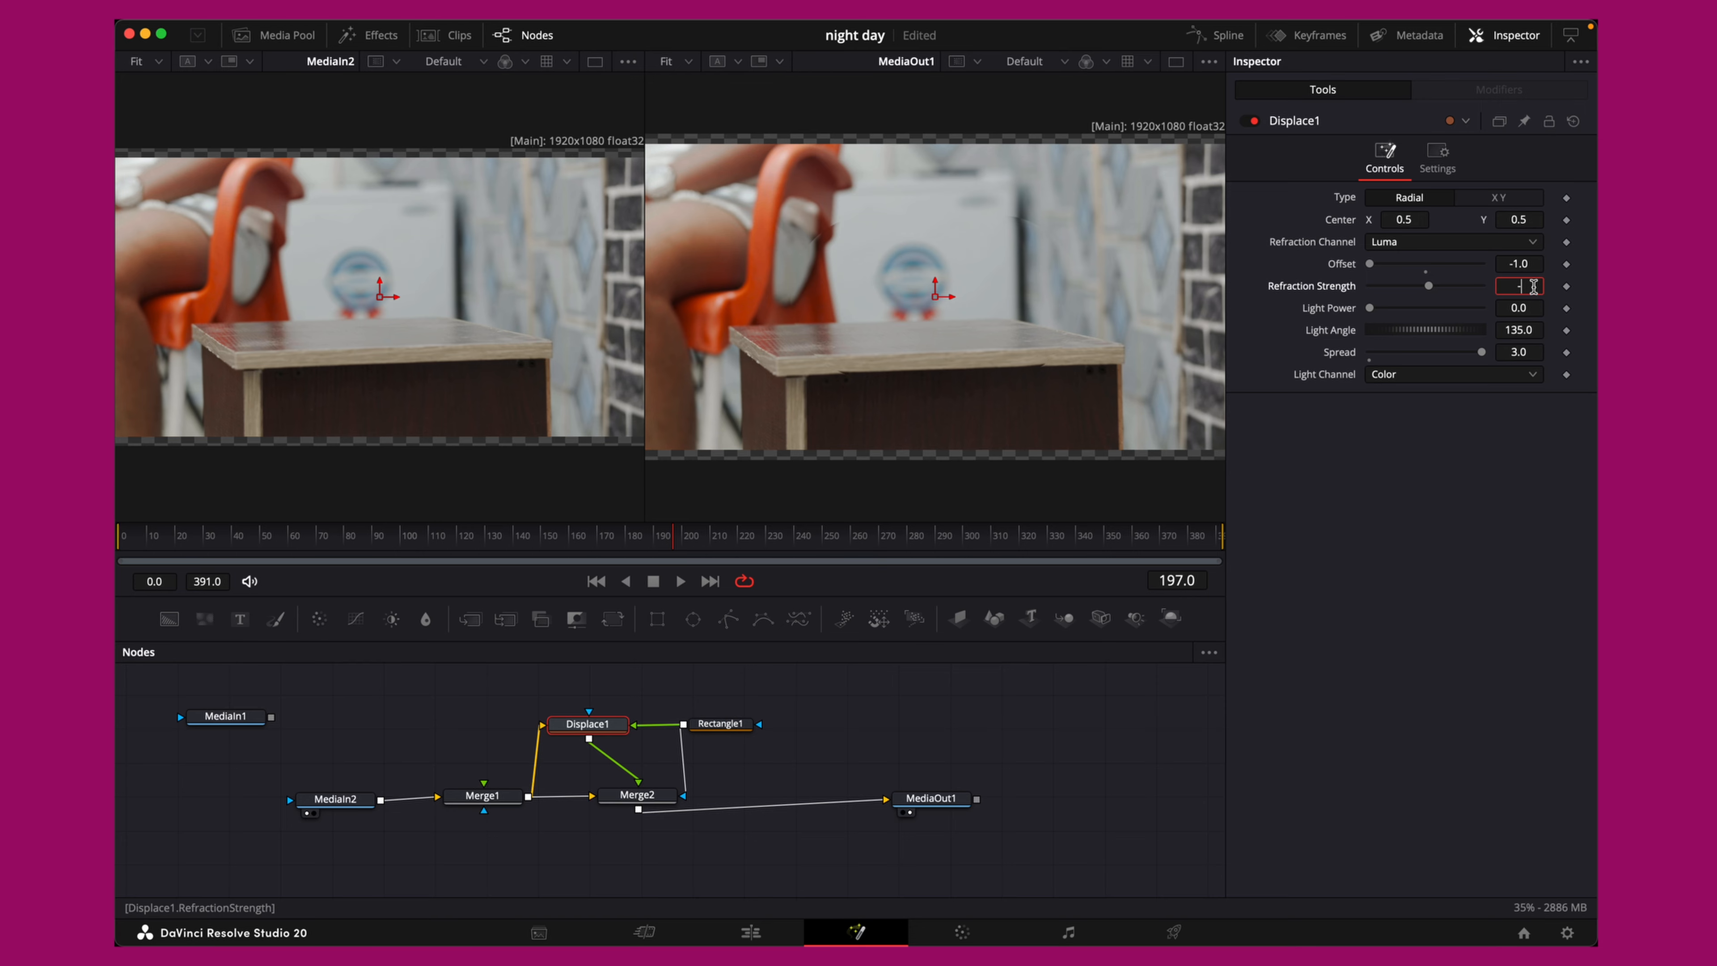
{"action": "key", "text": "Return"}
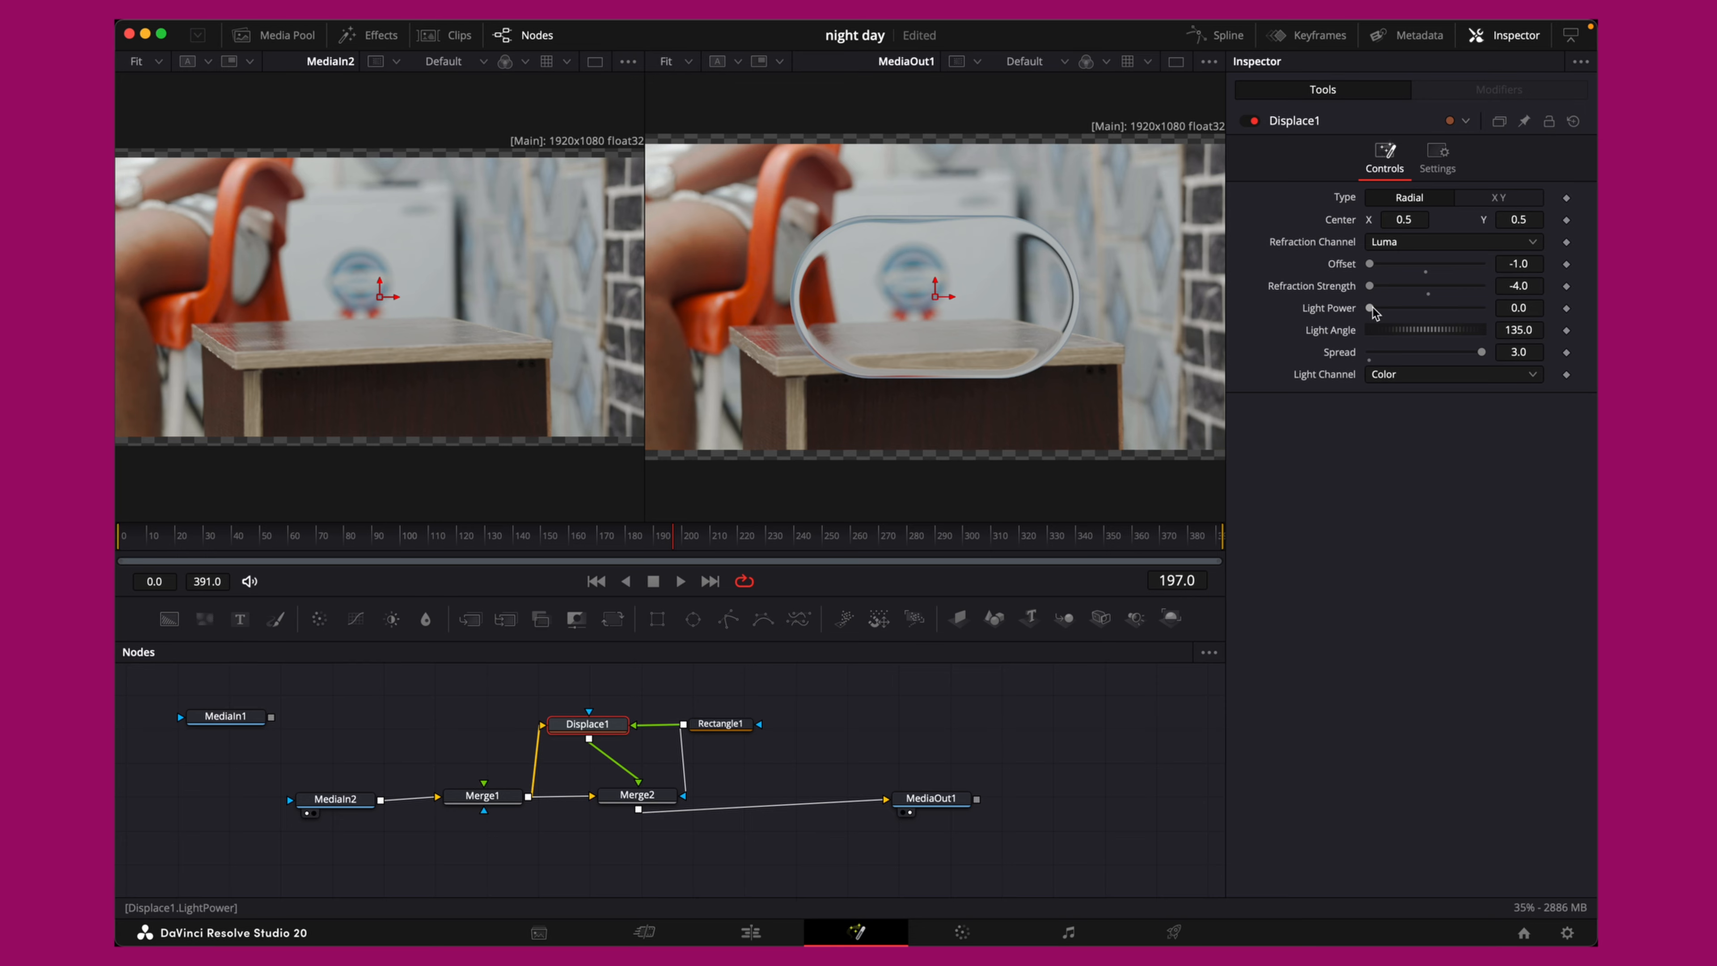
{"action": "left_click_drag", "start_coordinate": [1371, 310], "coordinate": [1436, 352]}
Set the Rectangle mask's width to 0.646 and space MediaOut1 further away from Merge2 in the node graph
{"action": "left_click", "coordinate": [727, 722]}
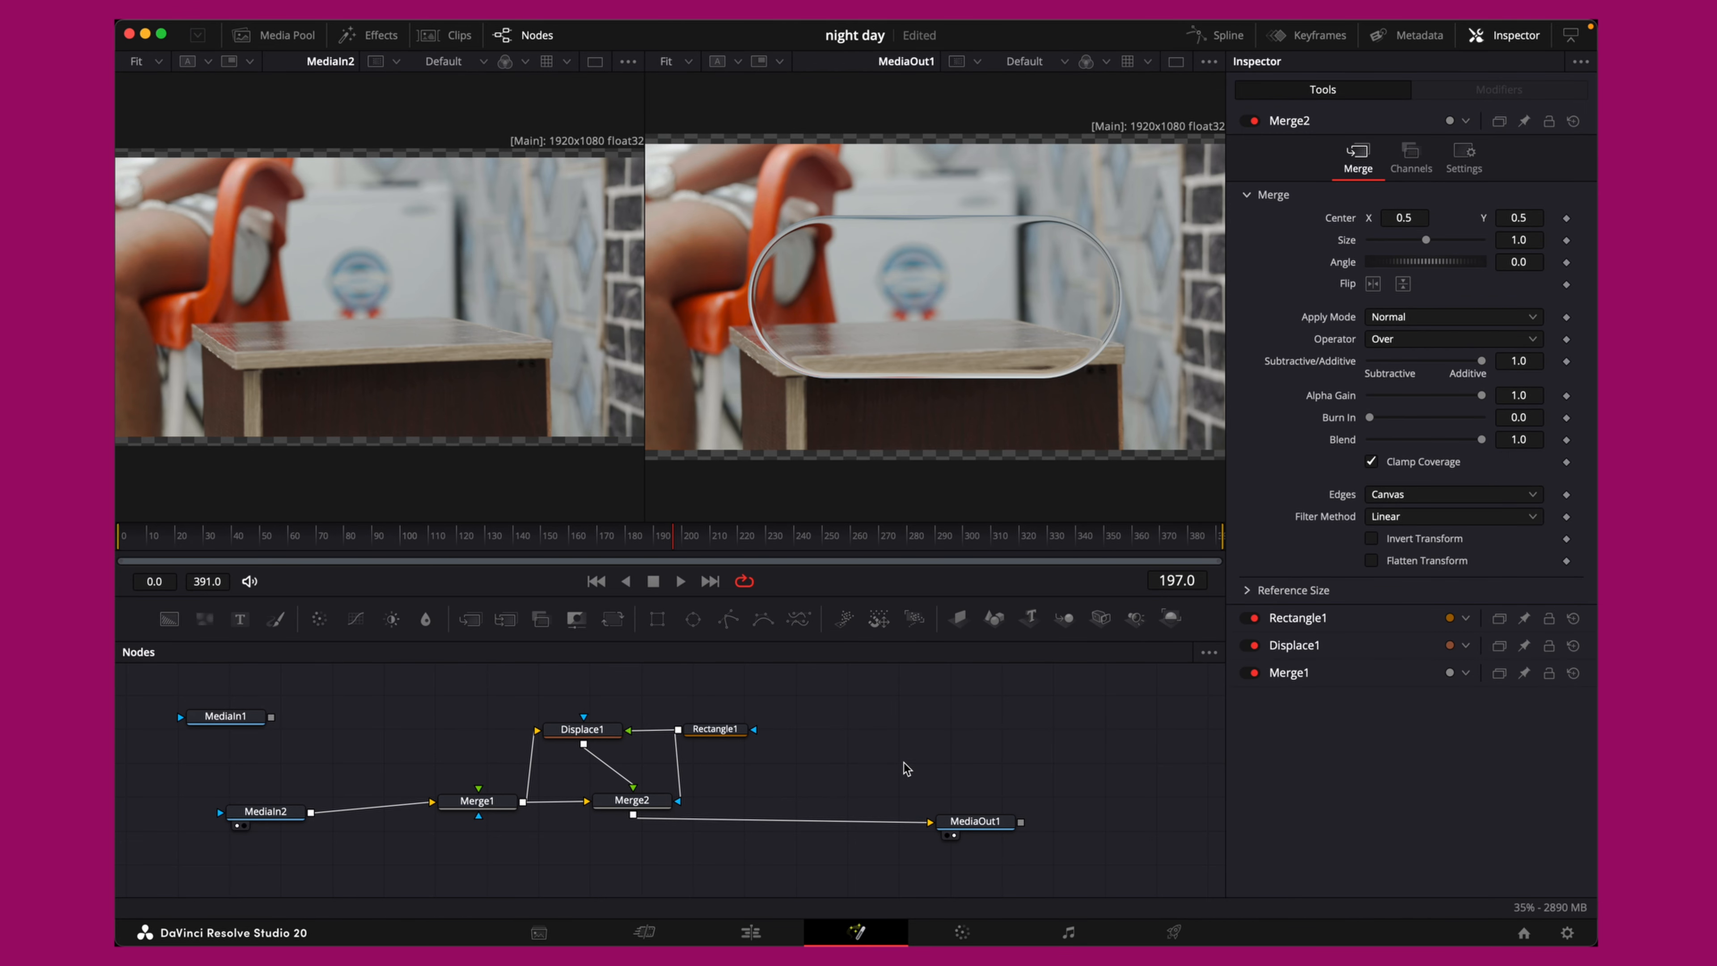
{"action": "left_click_drag", "start_coordinate": [992, 830], "coordinate": [1153, 820]}
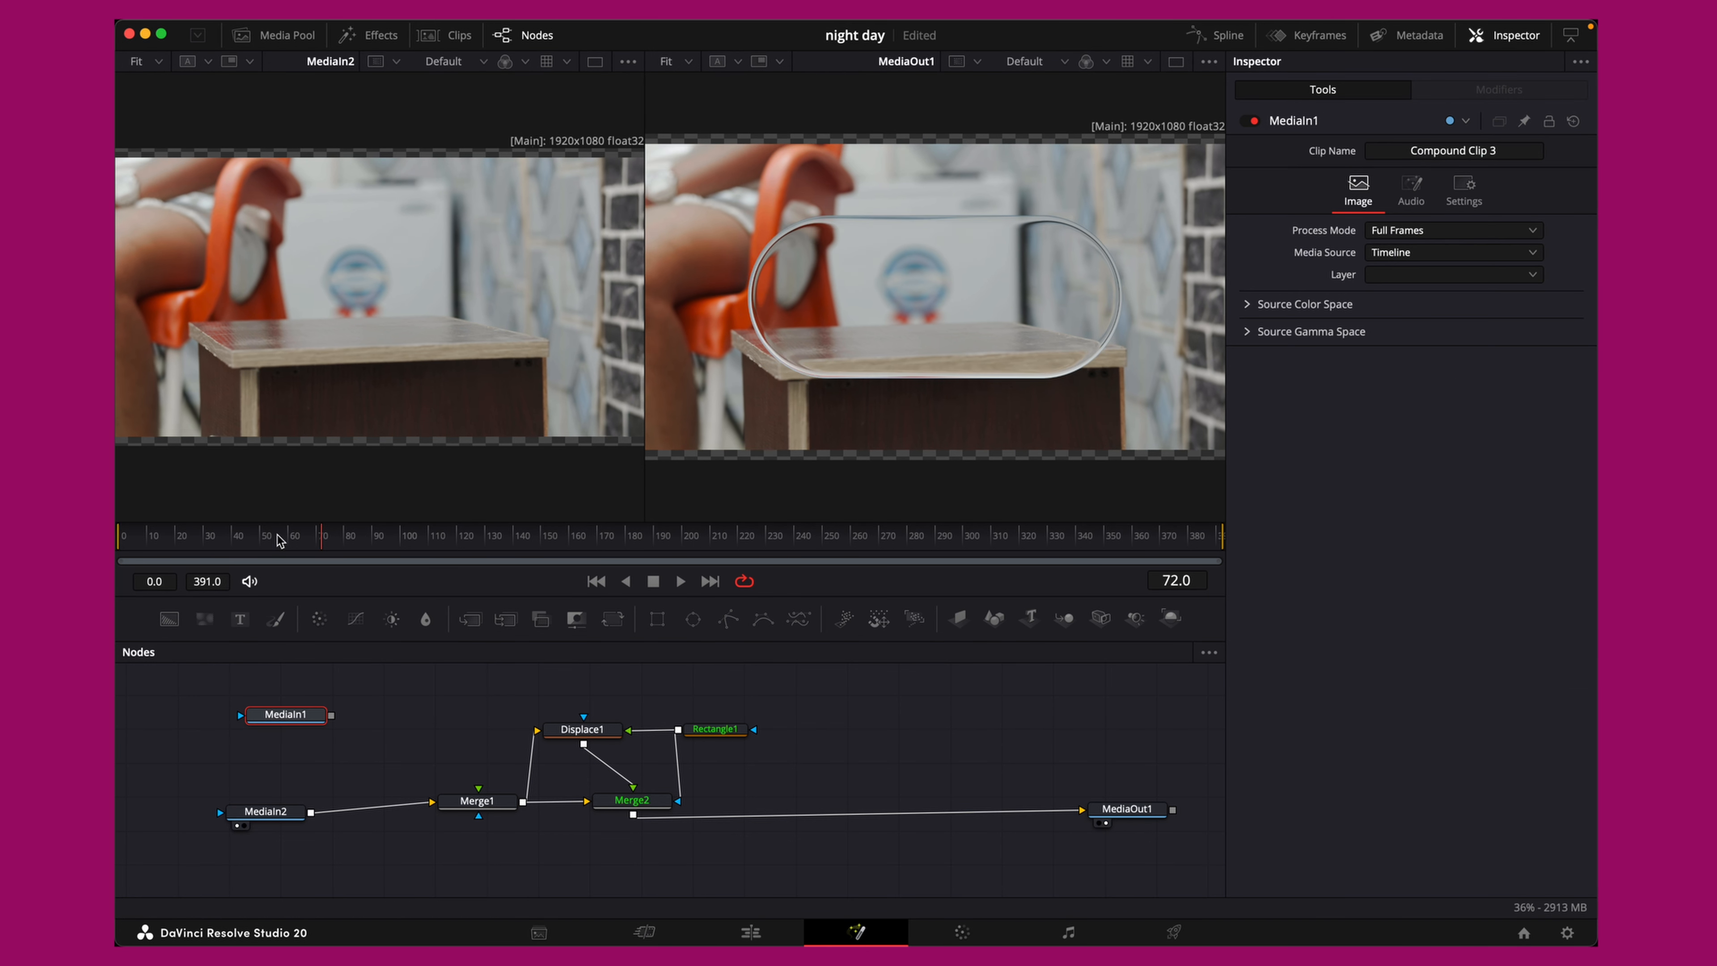
Keyframe Rectangle1's width and height at frame 0, and set width to 0.5 and height to 0.591 at frame 51
{"action": "left_click_drag", "start_coordinate": [279, 538], "coordinate": [118, 537]}
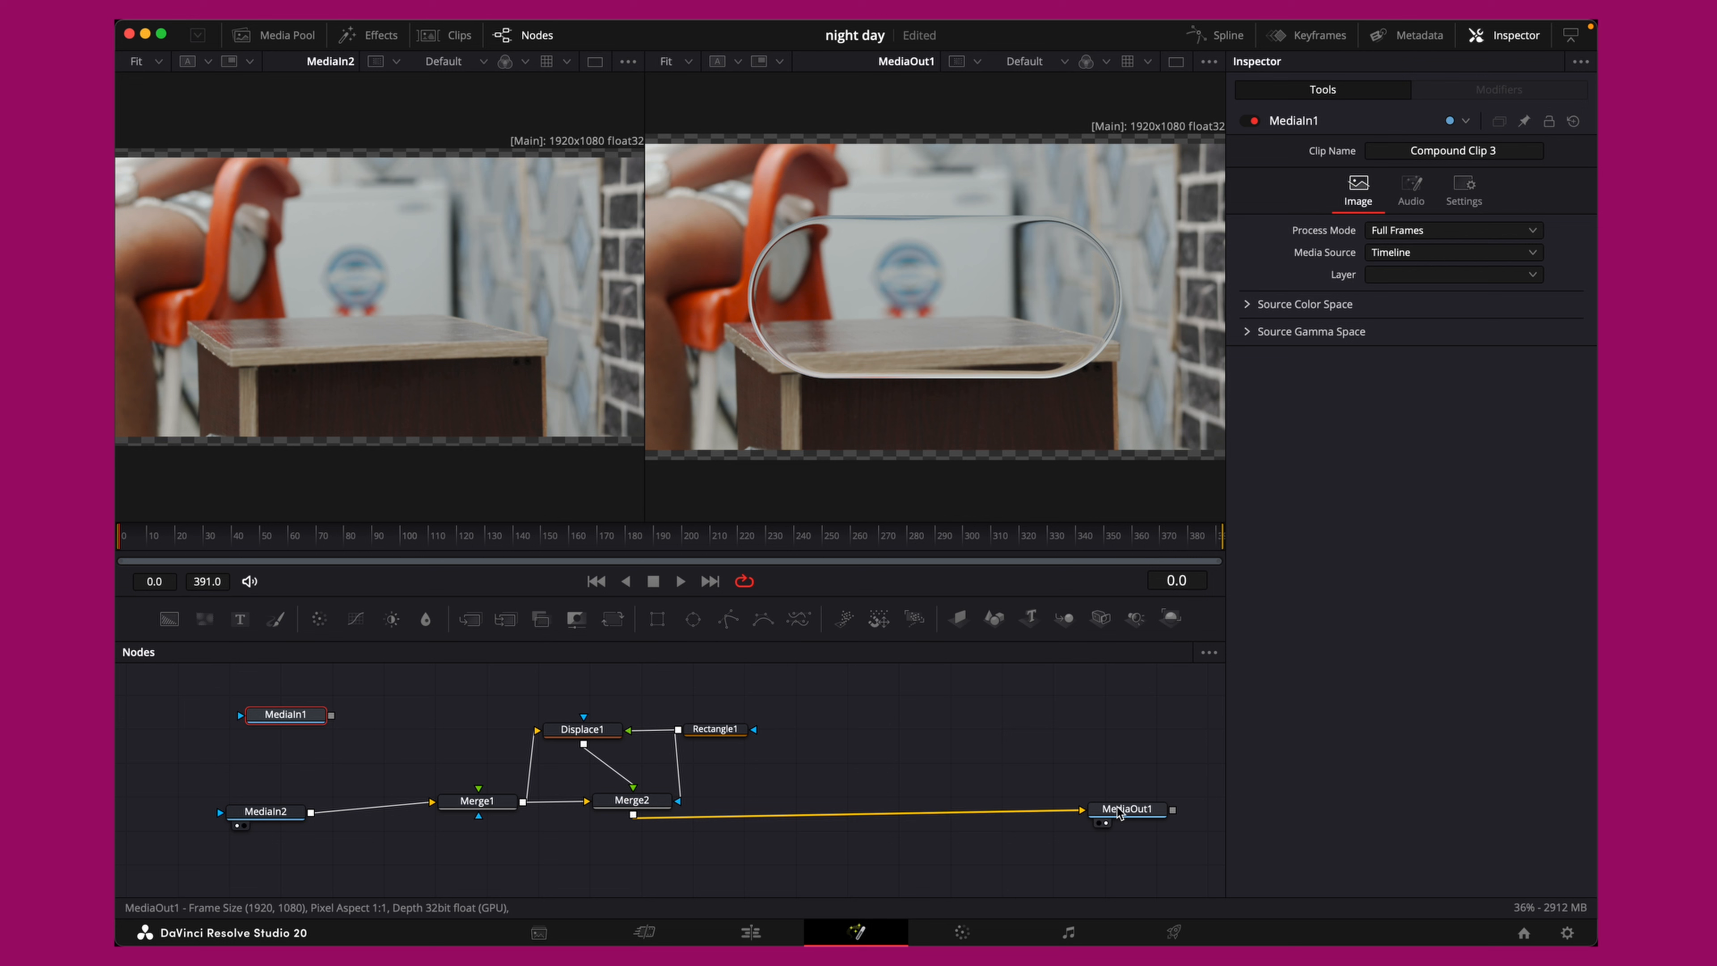
{"action": "left_click", "coordinate": [715, 729]}
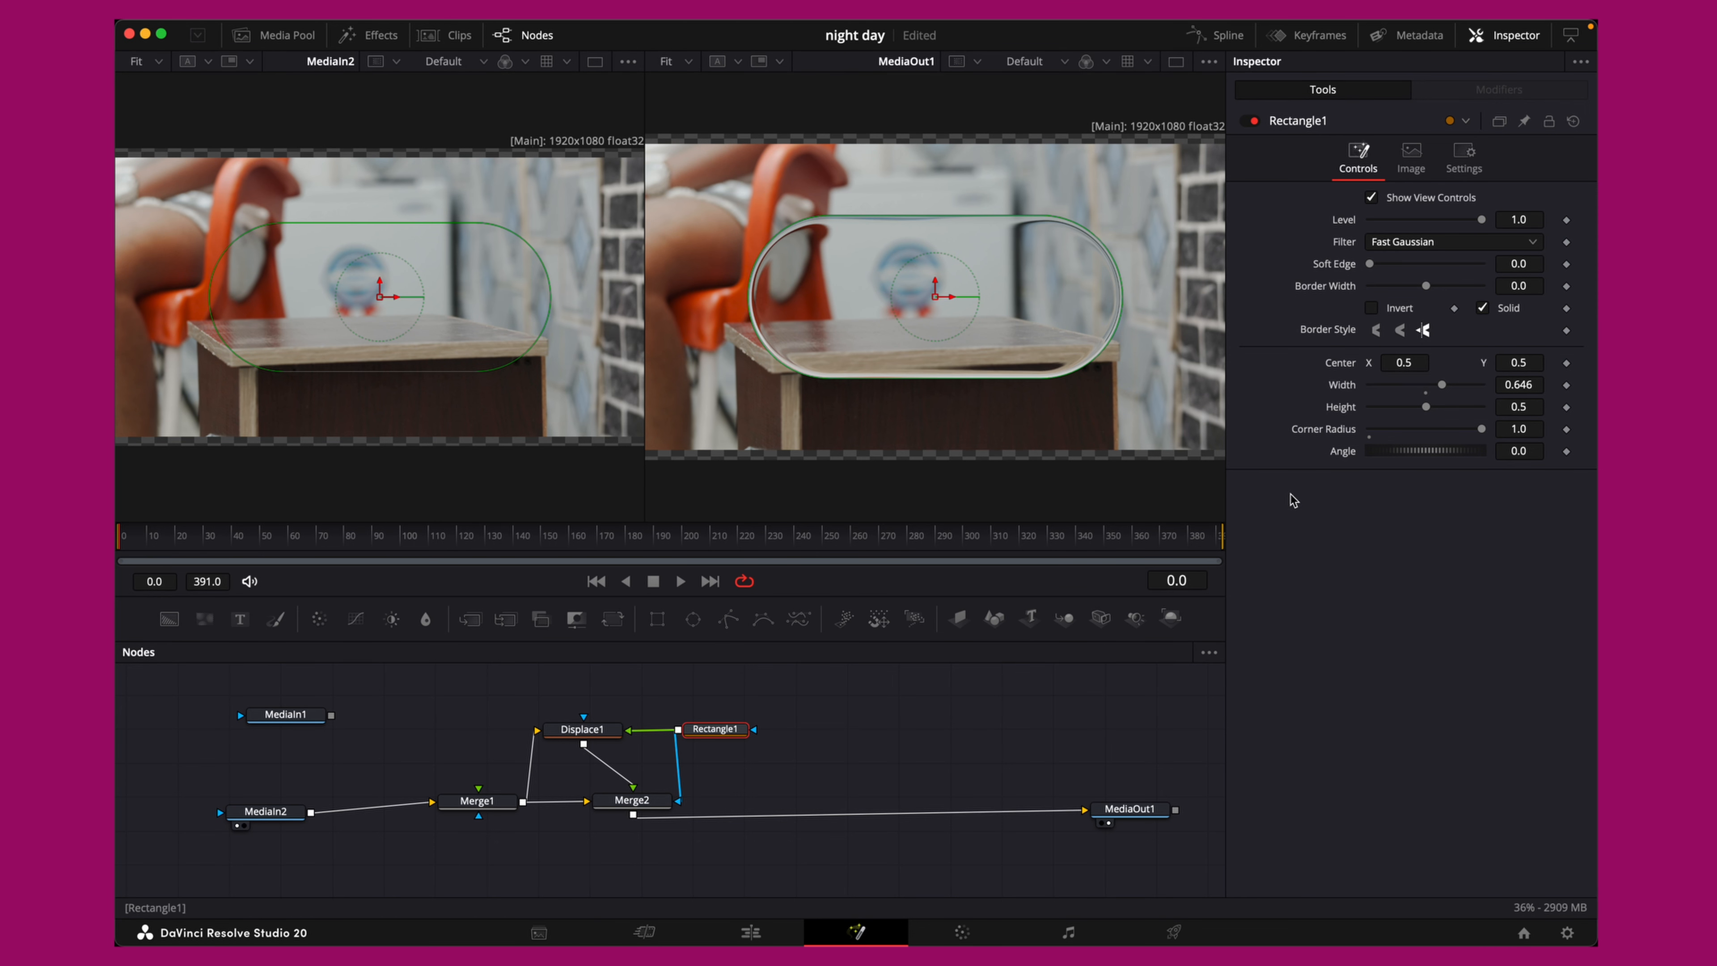
{"action": "left_click", "coordinate": [1566, 385]}
{"action": "left_click", "coordinate": [1566, 406]}
{"action": "left_click_drag", "start_coordinate": [131, 545], "coordinate": [267, 546]}
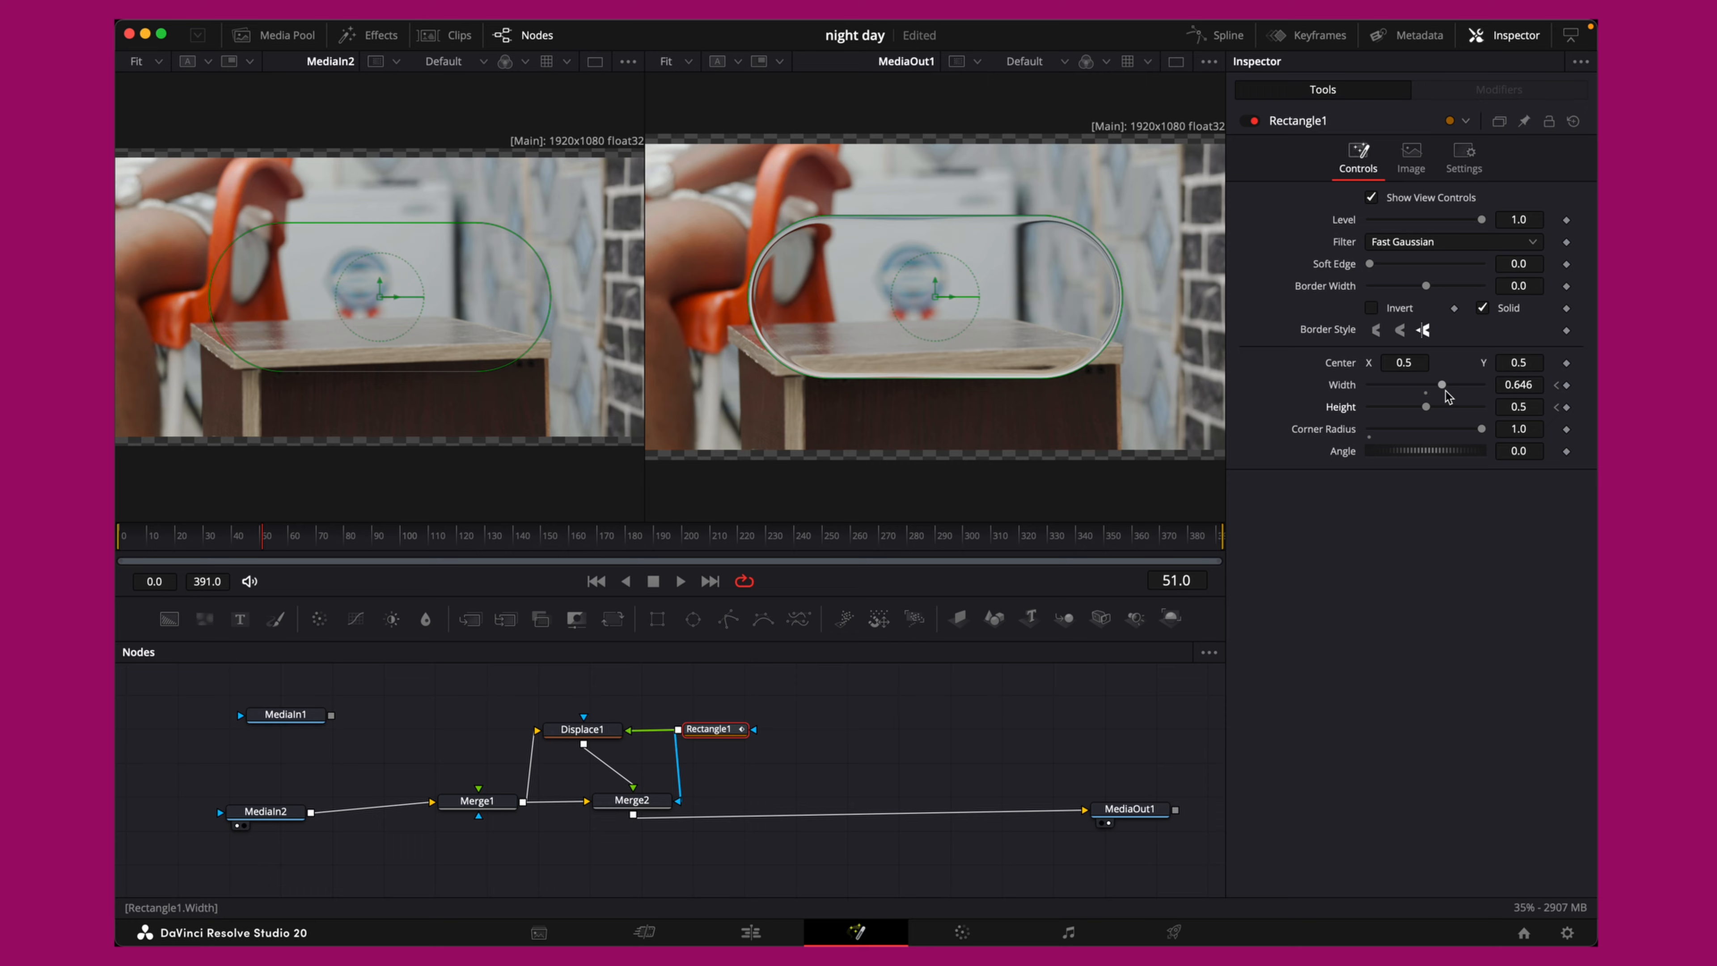
{"action": "mouse_move", "coordinate": [1443, 391]}
{"action": "left_mouse_down"}
{"action": "mouse_move", "coordinate": [1426, 385]}
{"action": "mouse_move", "coordinate": [1435, 407]}
{"action": "left_mouse_up"}
Keyframe Rectangle1 at frame 71 with width 0.685 and height 0.535, and preview the animation from the first frame
{"action": "left_click_drag", "start_coordinate": [260, 538], "coordinate": [323, 550]}
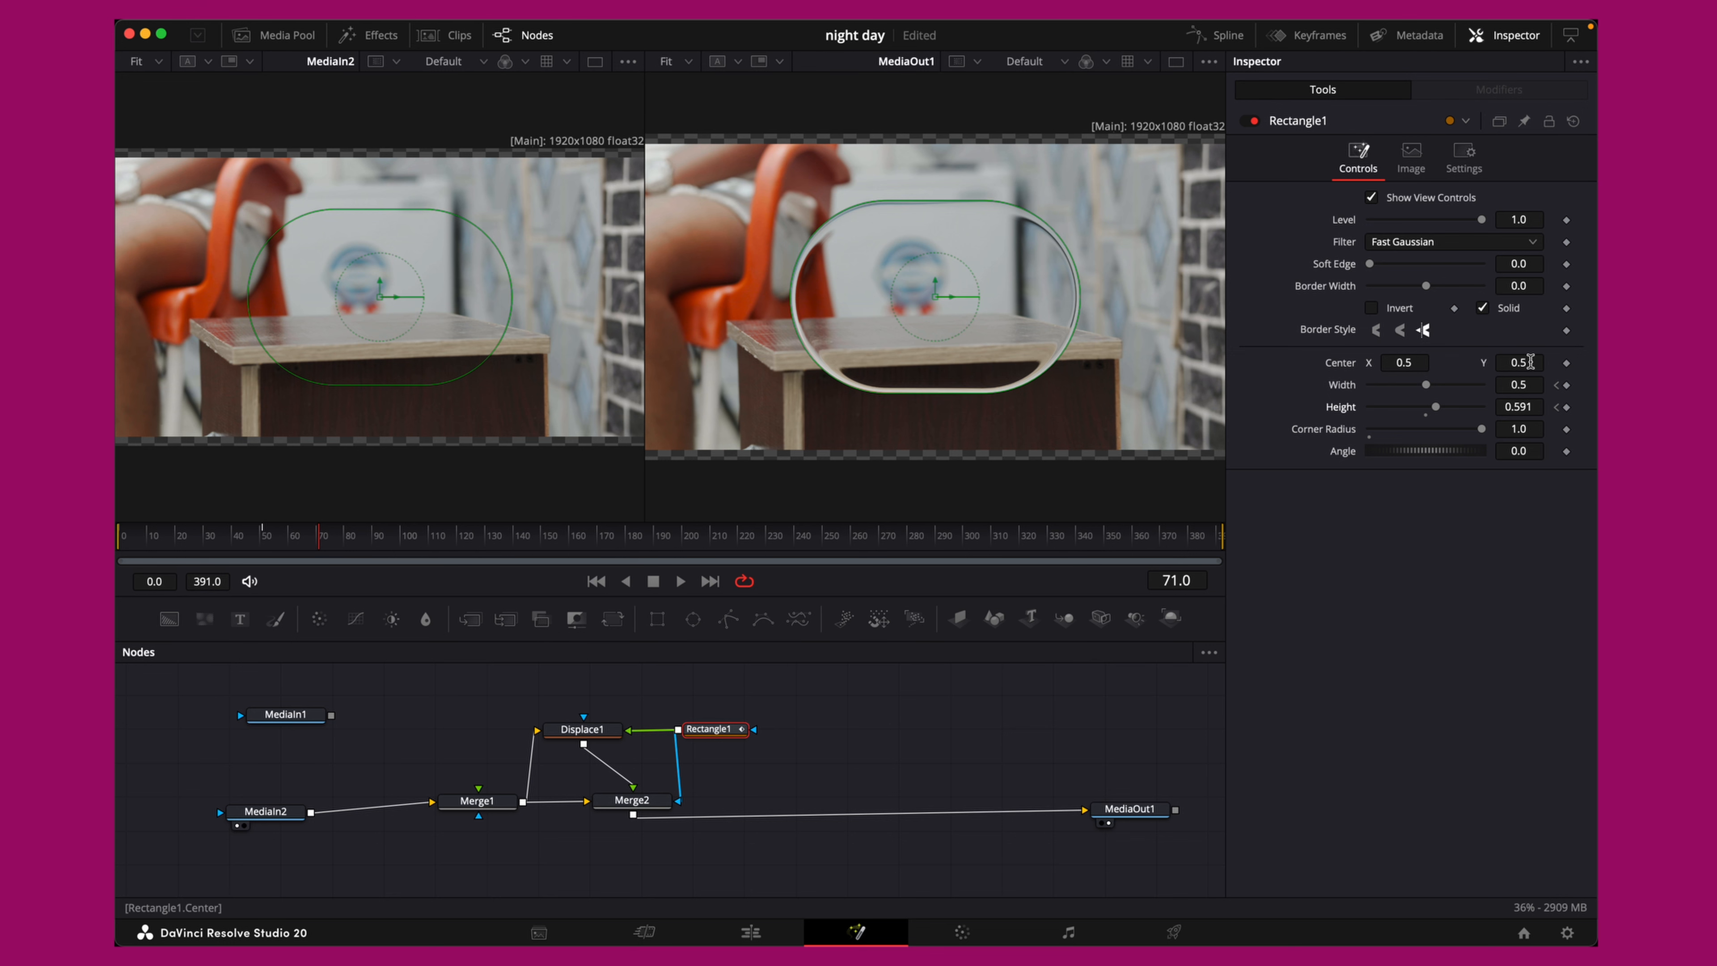
{"action": "mouse_move", "coordinate": [1427, 385]}
{"action": "left_mouse_down"}
{"action": "mouse_move", "coordinate": [1430, 407]}
{"action": "mouse_move", "coordinate": [1406, 404]}
{"action": "mouse_move", "coordinate": [1450, 394]}
{"action": "mouse_move", "coordinate": [1417, 408]}
{"action": "mouse_move", "coordinate": [1433, 407]}
{"action": "left_mouse_up"}
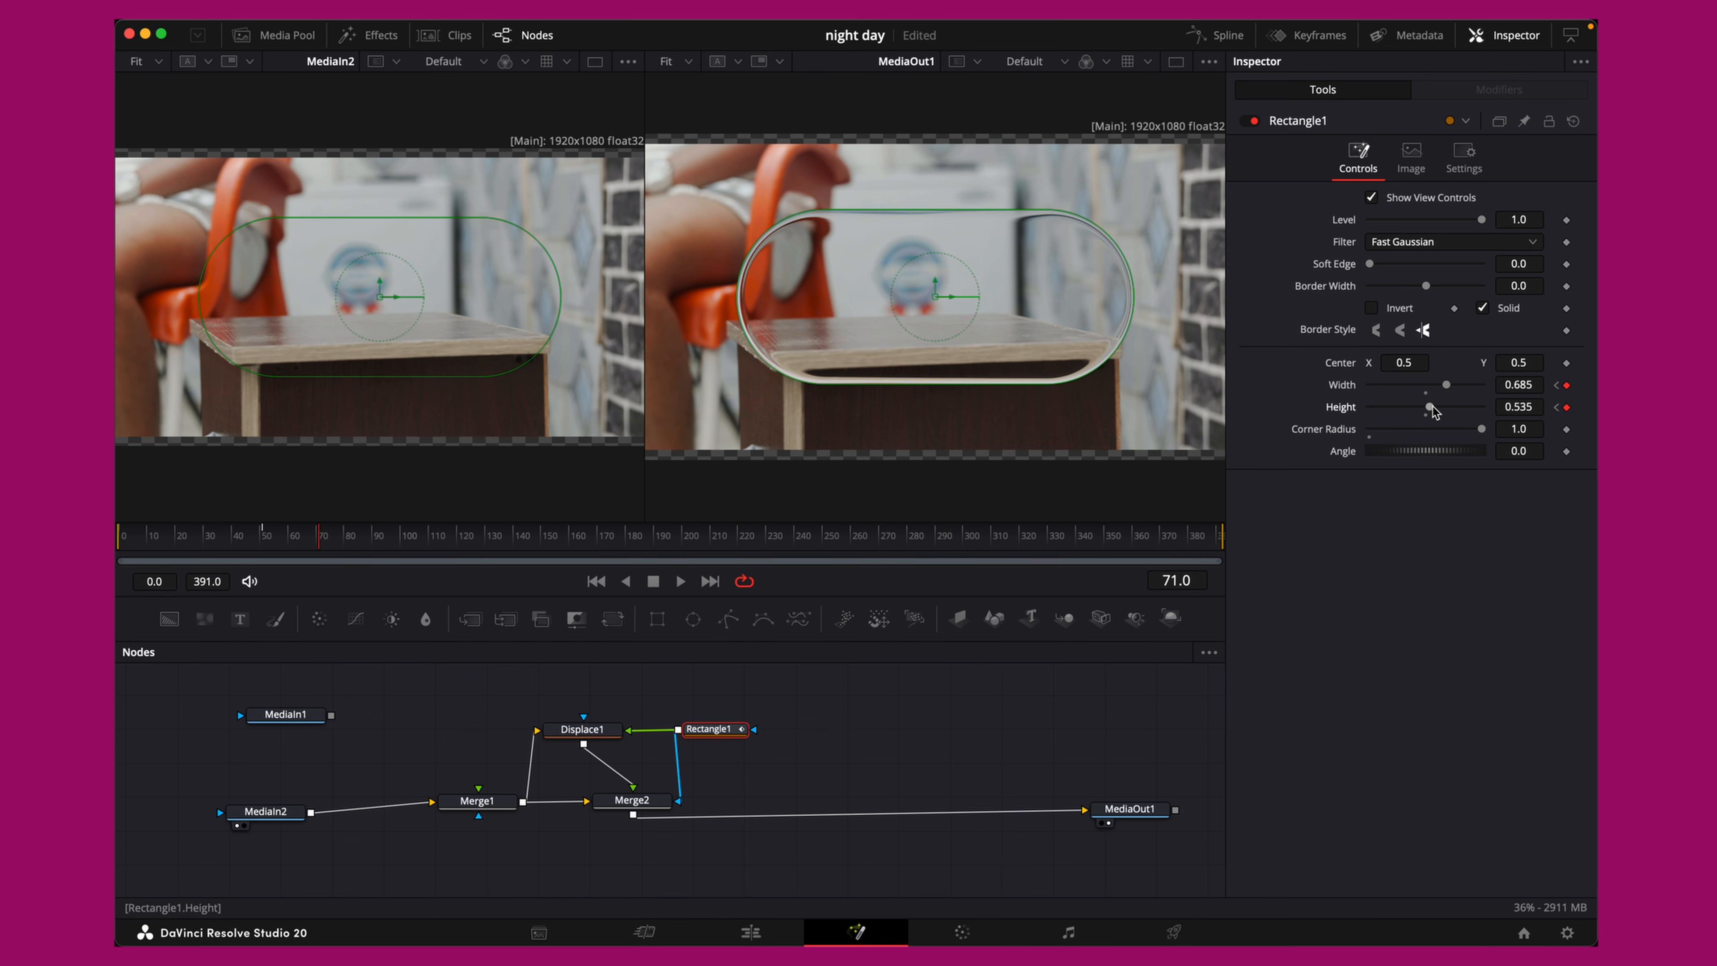
{"action": "left_click_drag", "start_coordinate": [309, 544], "coordinate": [118, 541]}
{"action": "key", "text": "space"}
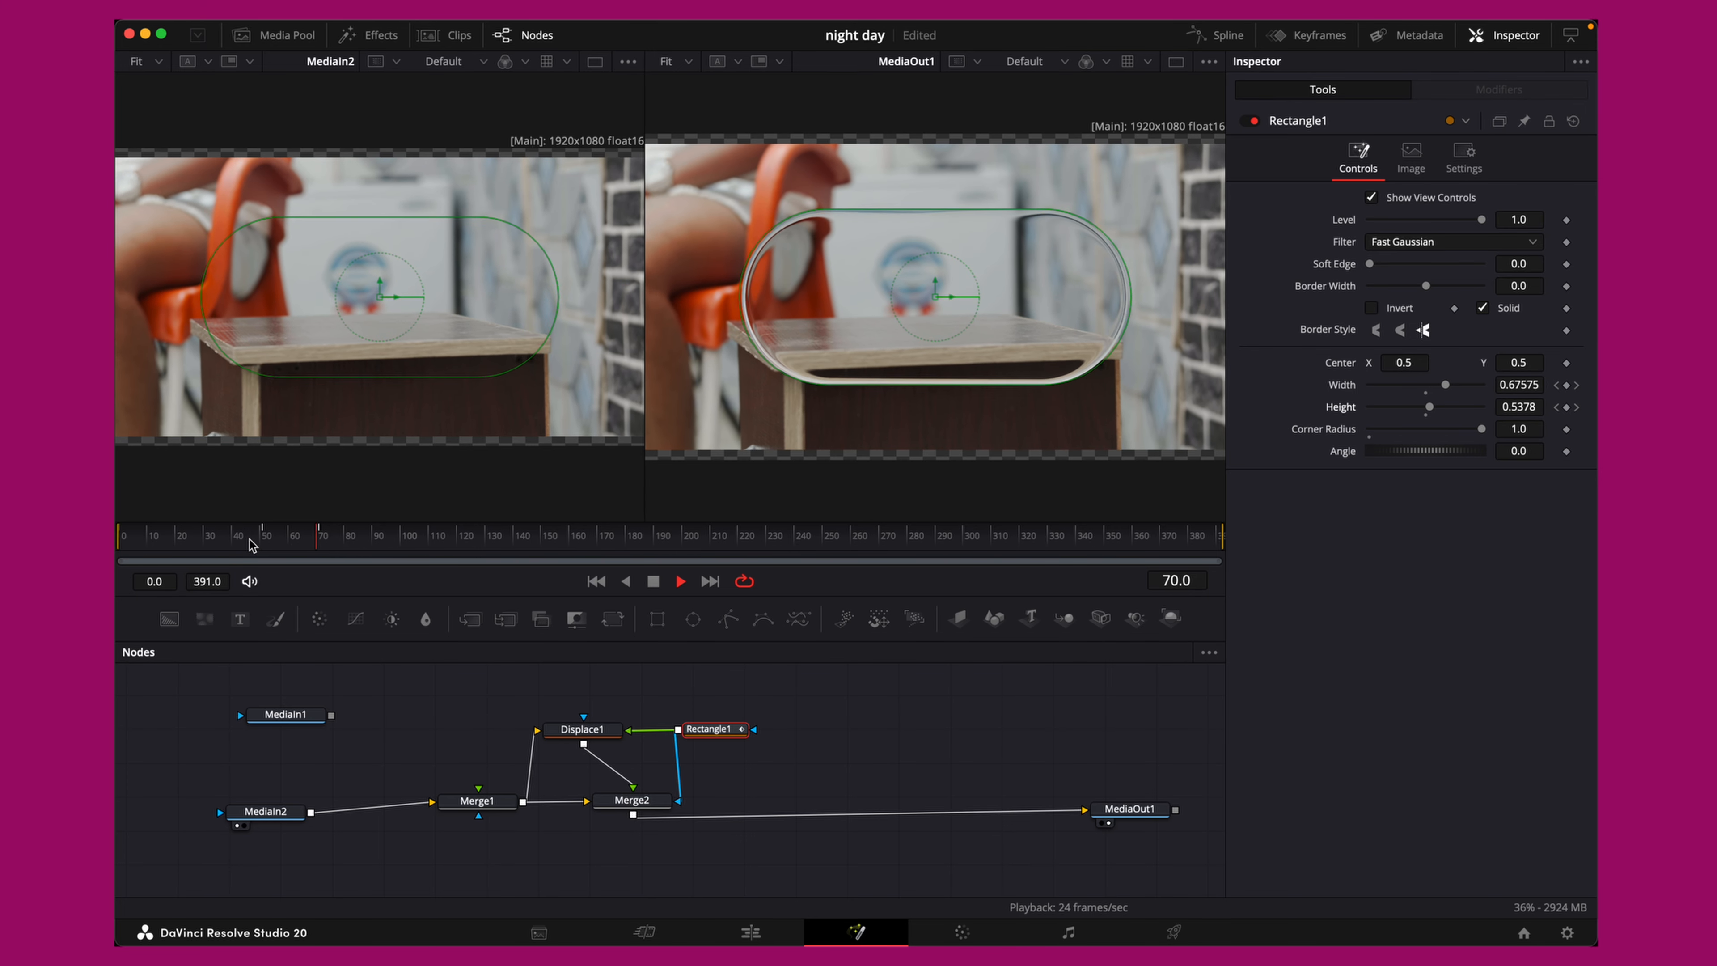
{"action": "key", "text": "space"}
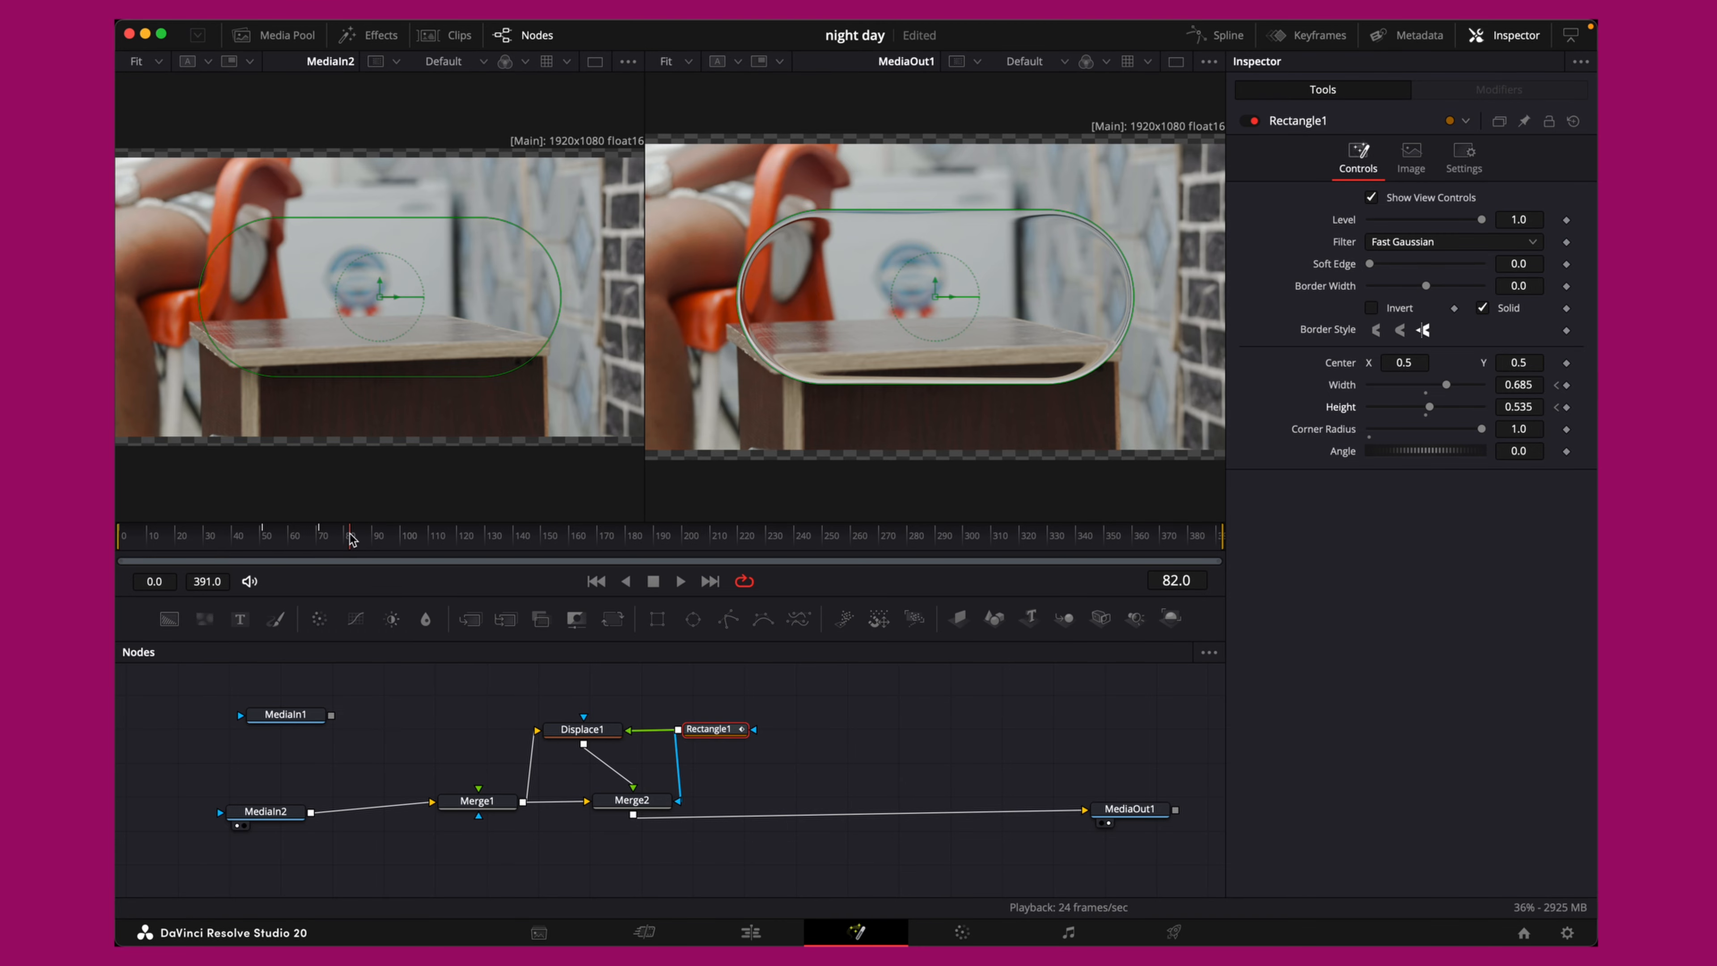
{"action": "left_click_drag", "start_coordinate": [352, 537], "coordinate": [284, 538]}
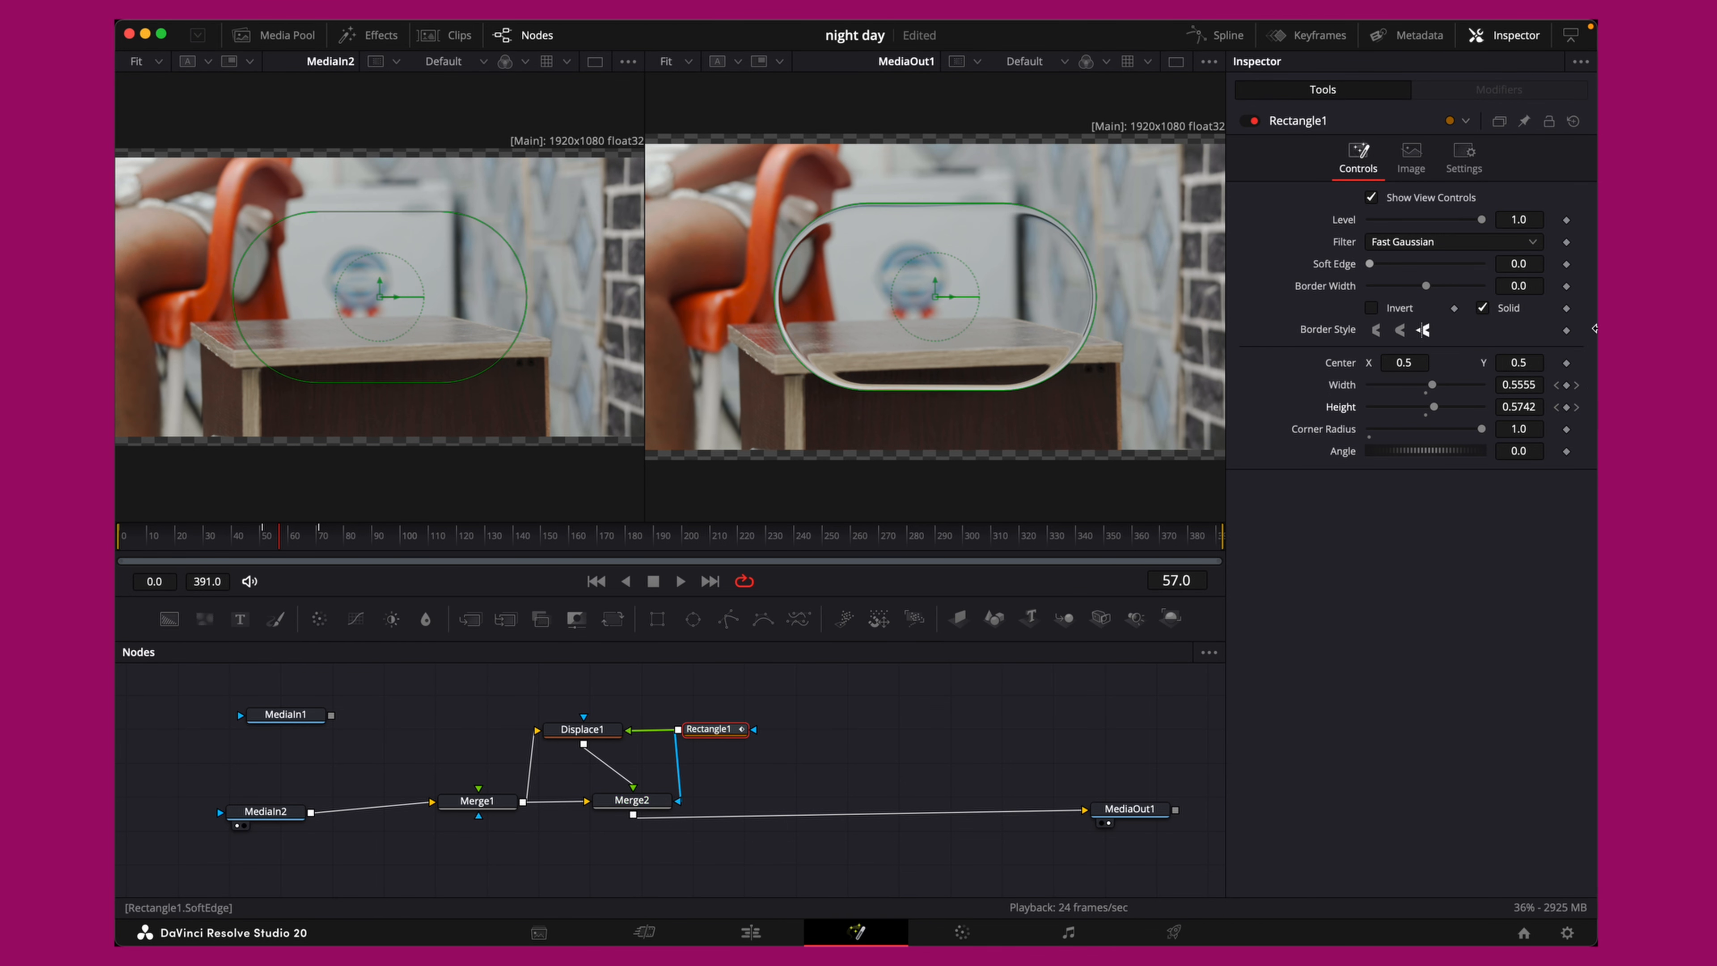
Smooth all of Rectangle1's width and height keyframes in the Spline editor, and return to the node graph
{"action": "left_click", "coordinate": [1217, 35]}
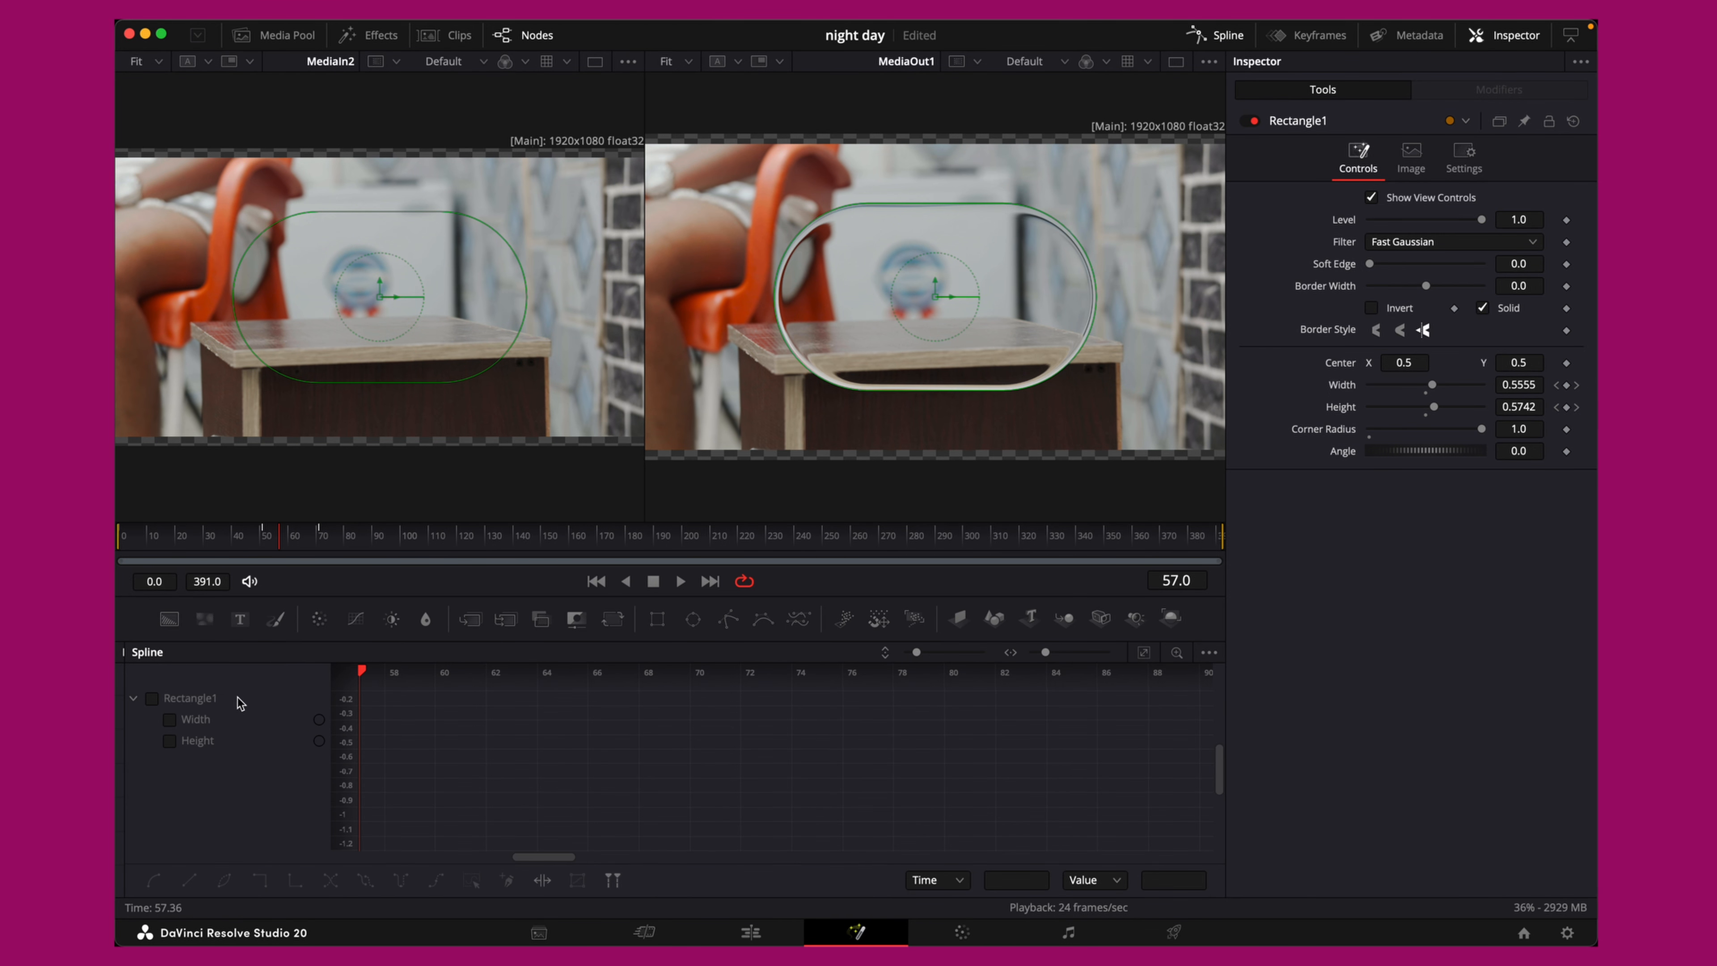
{"action": "left_click", "coordinate": [152, 699]}
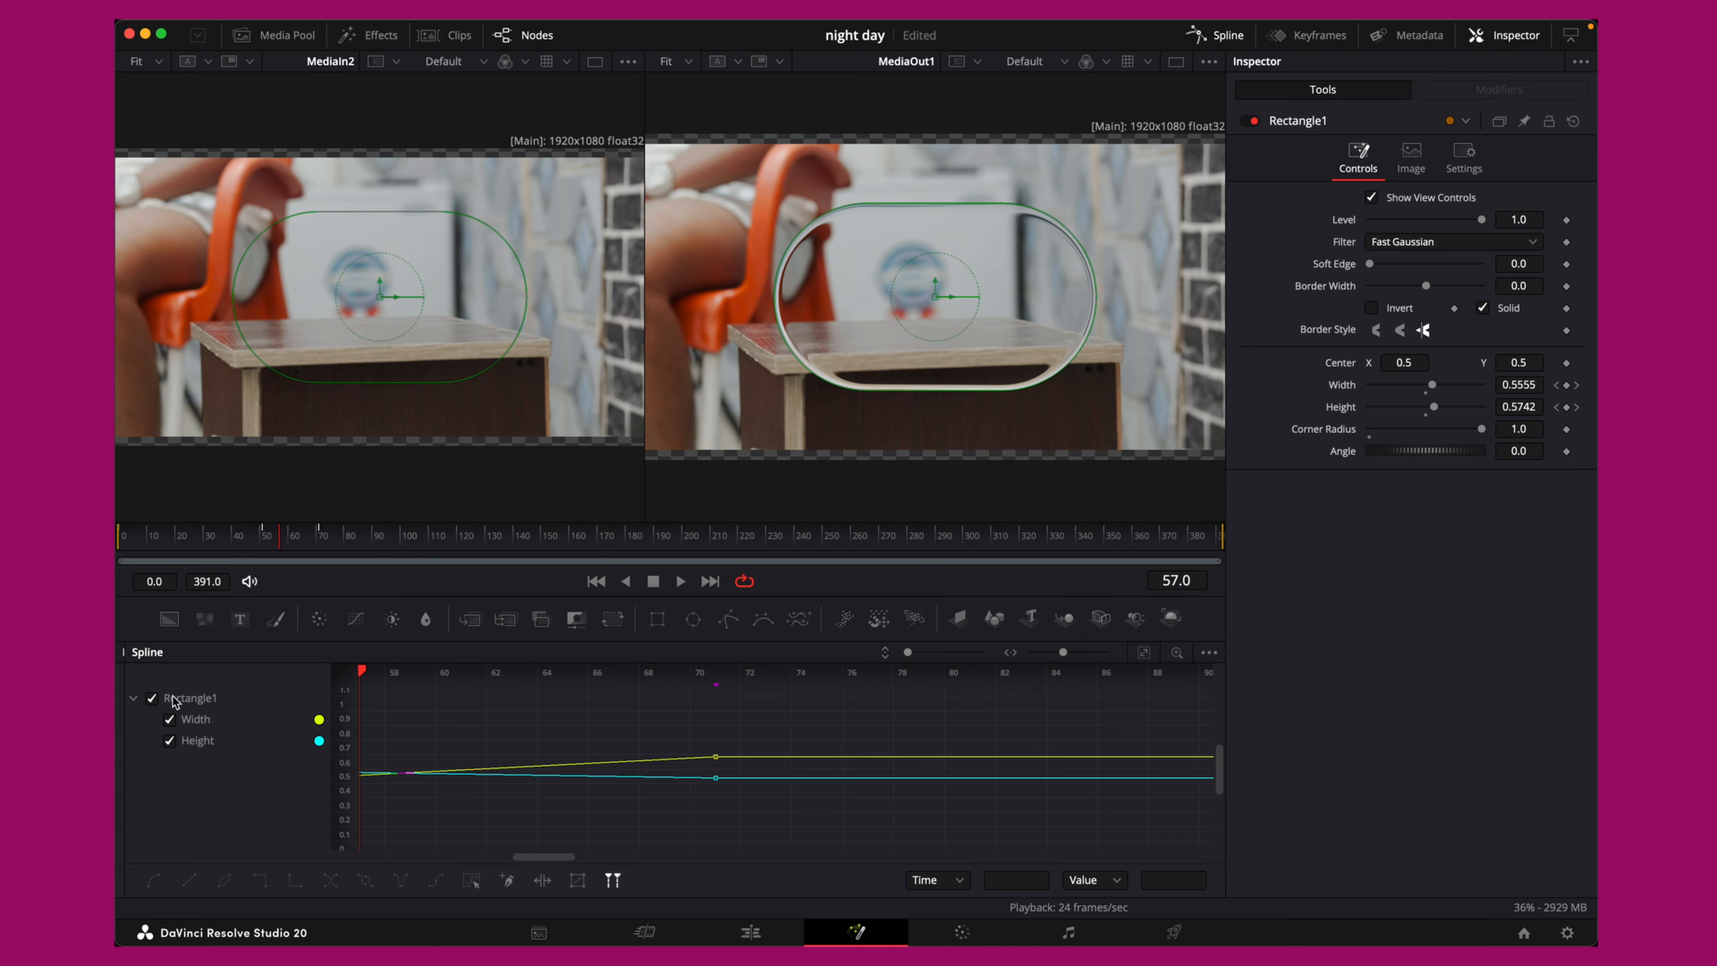
{"action": "left_click", "coordinate": [1143, 652]}
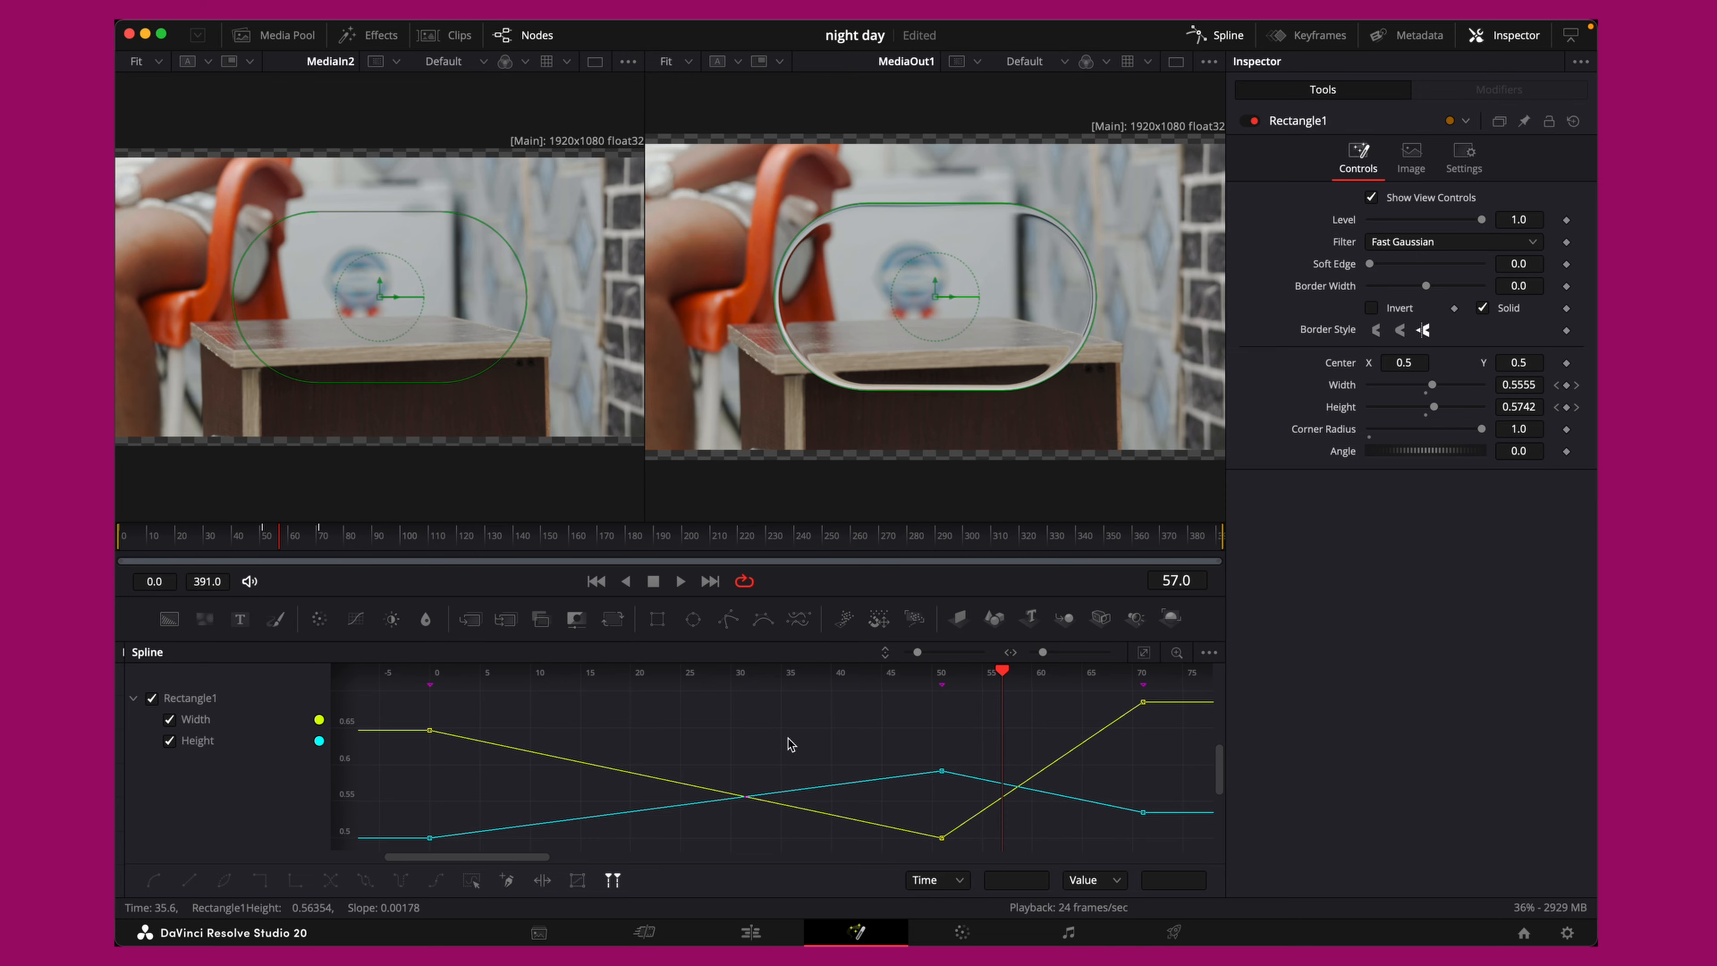
{"action": "key", "text": "super+a"}
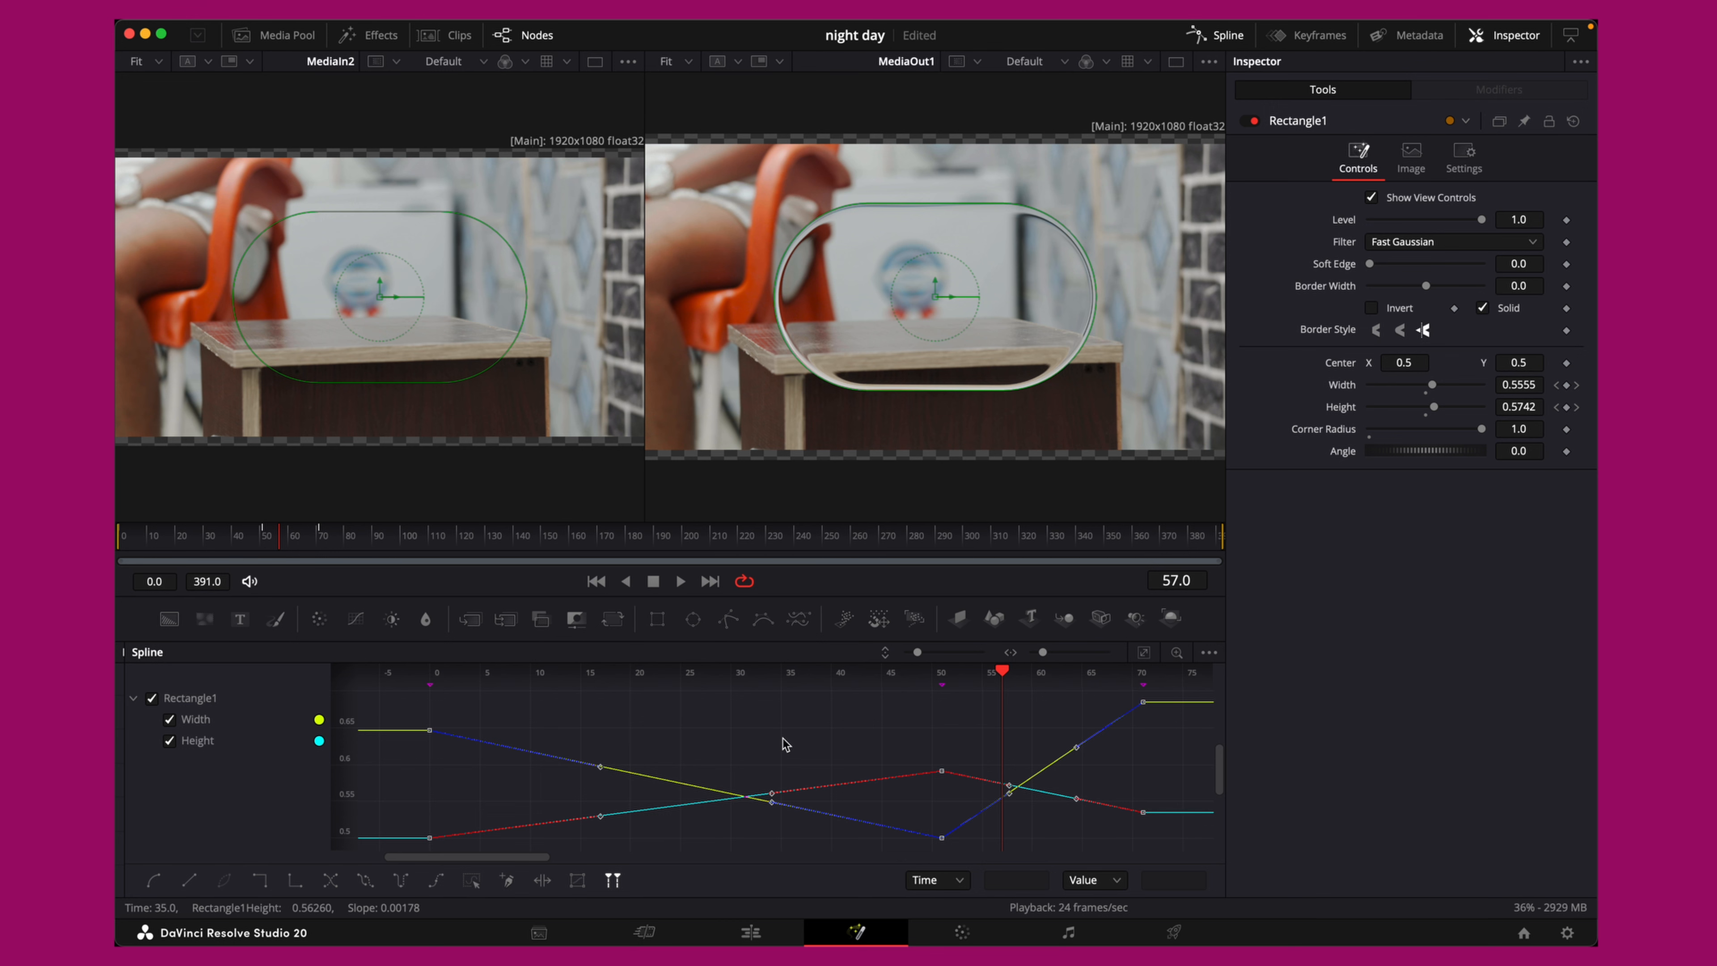
{"action": "key", "text": "s"}
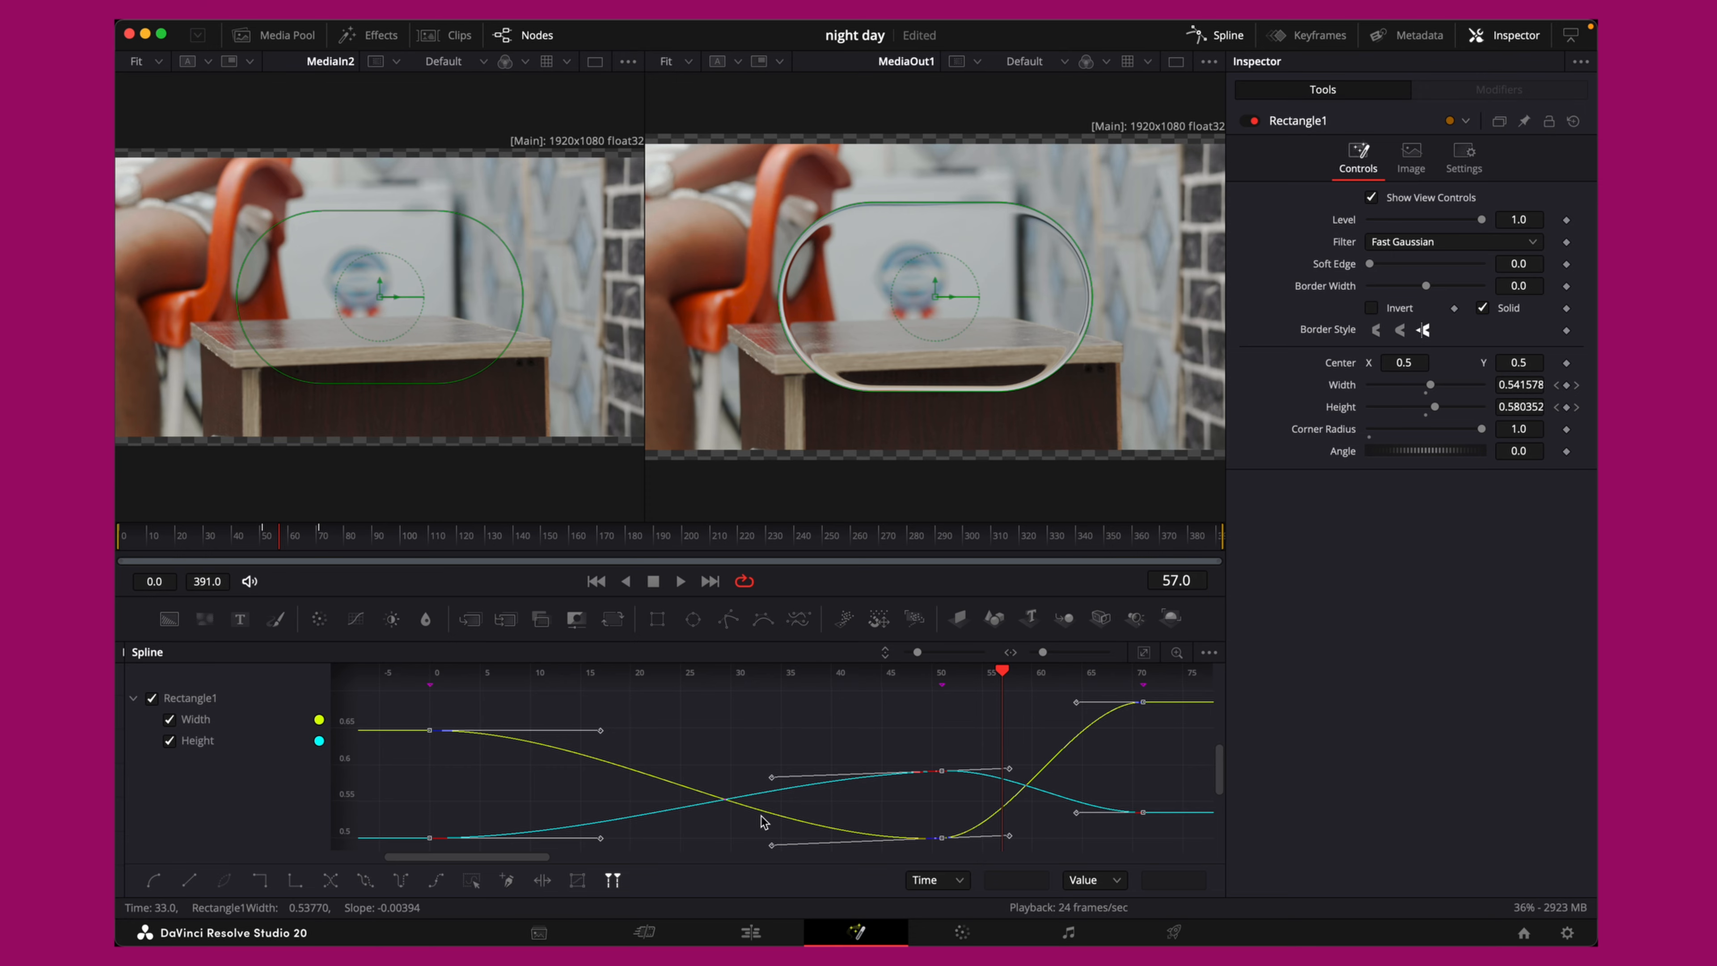
{"action": "left_click", "coordinate": [1225, 42]}
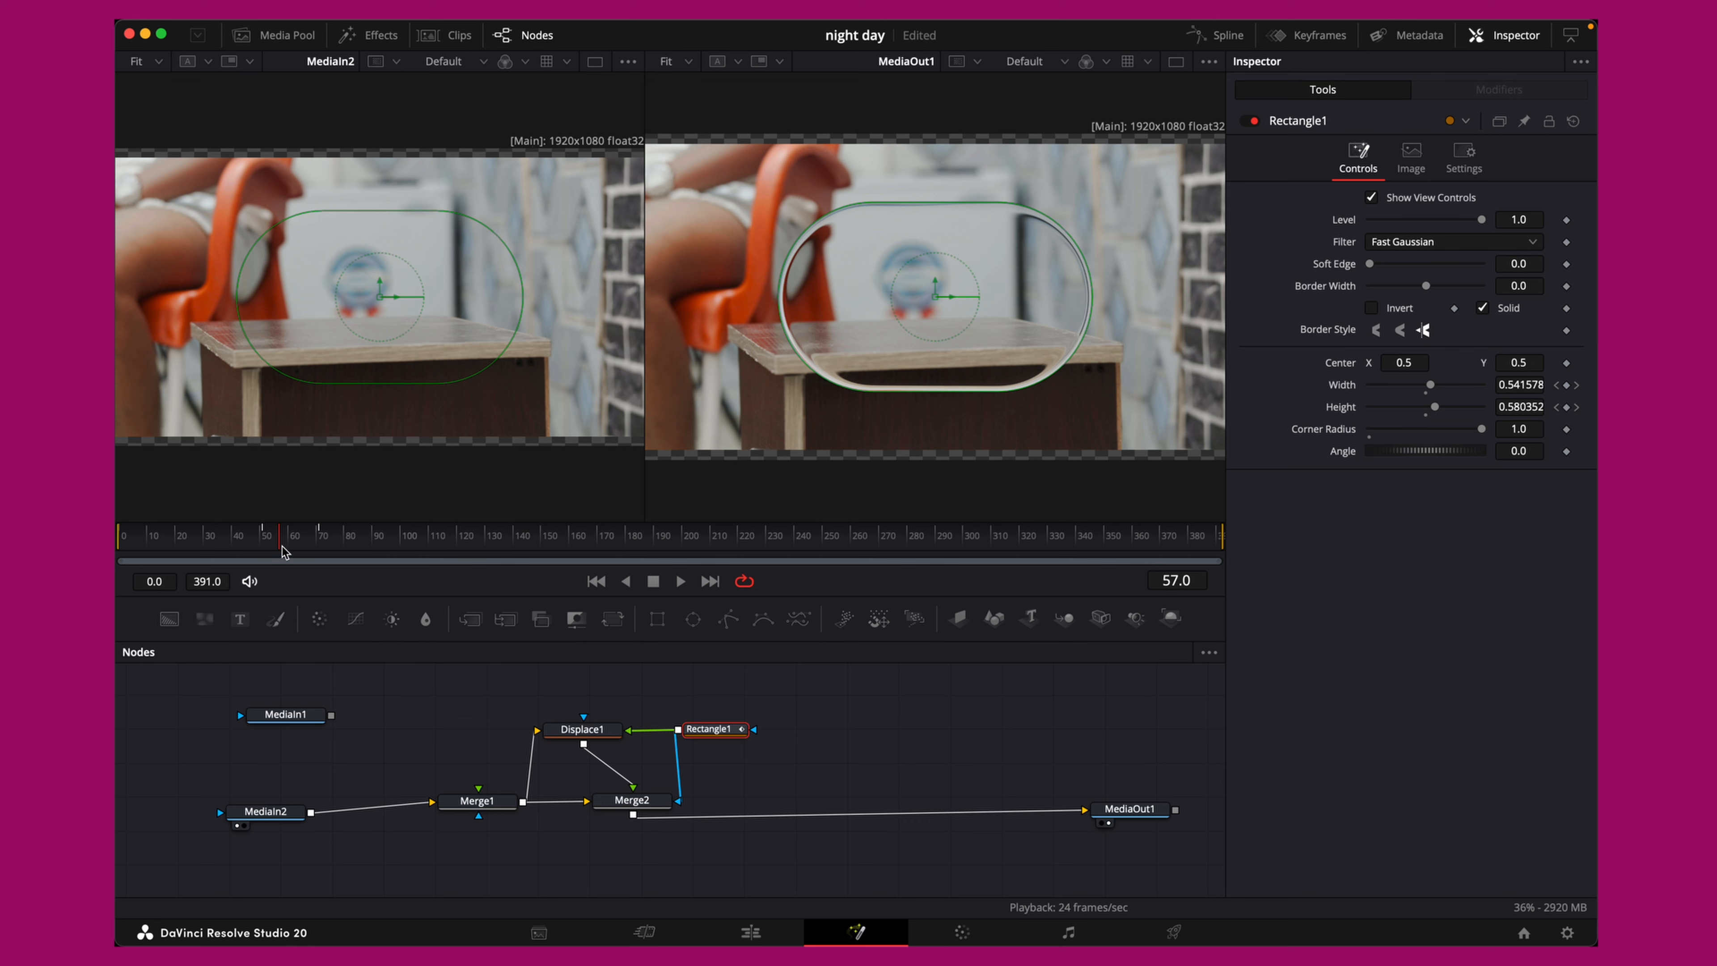
Play back the smoothed width and height animation of the mask from the first frame
{"action": "left_click_drag", "start_coordinate": [282, 545], "coordinate": [118, 544]}
{"action": "key", "text": "space"}
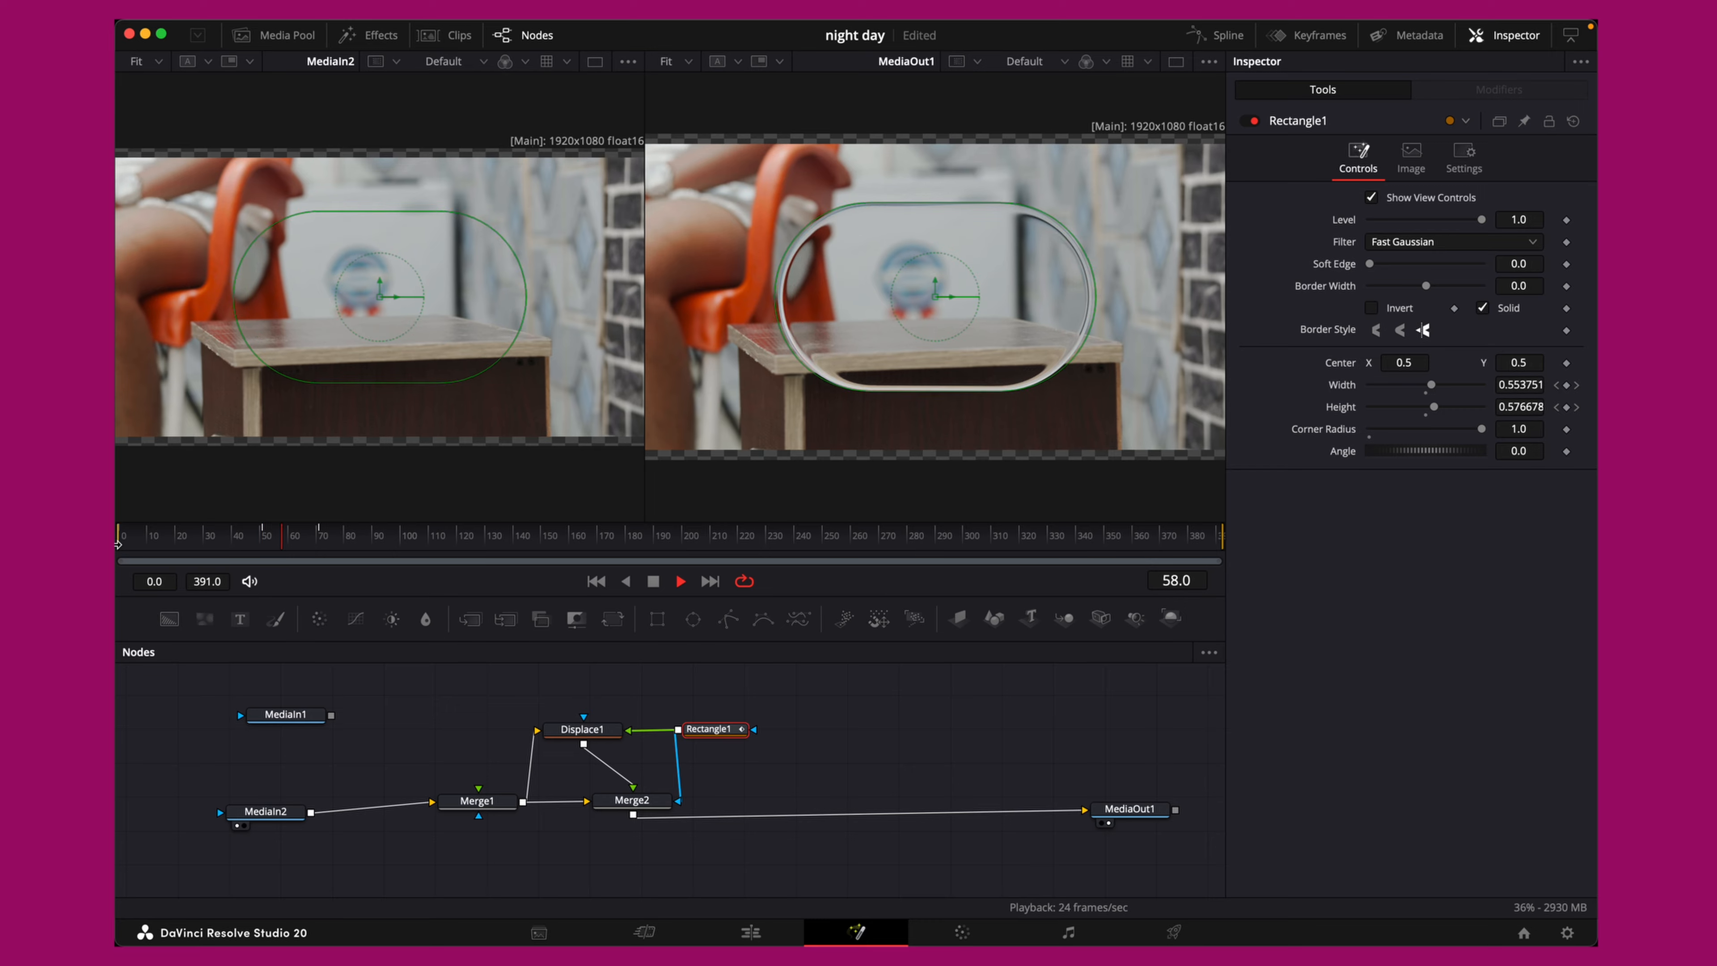
{"action": "key", "text": "space"}
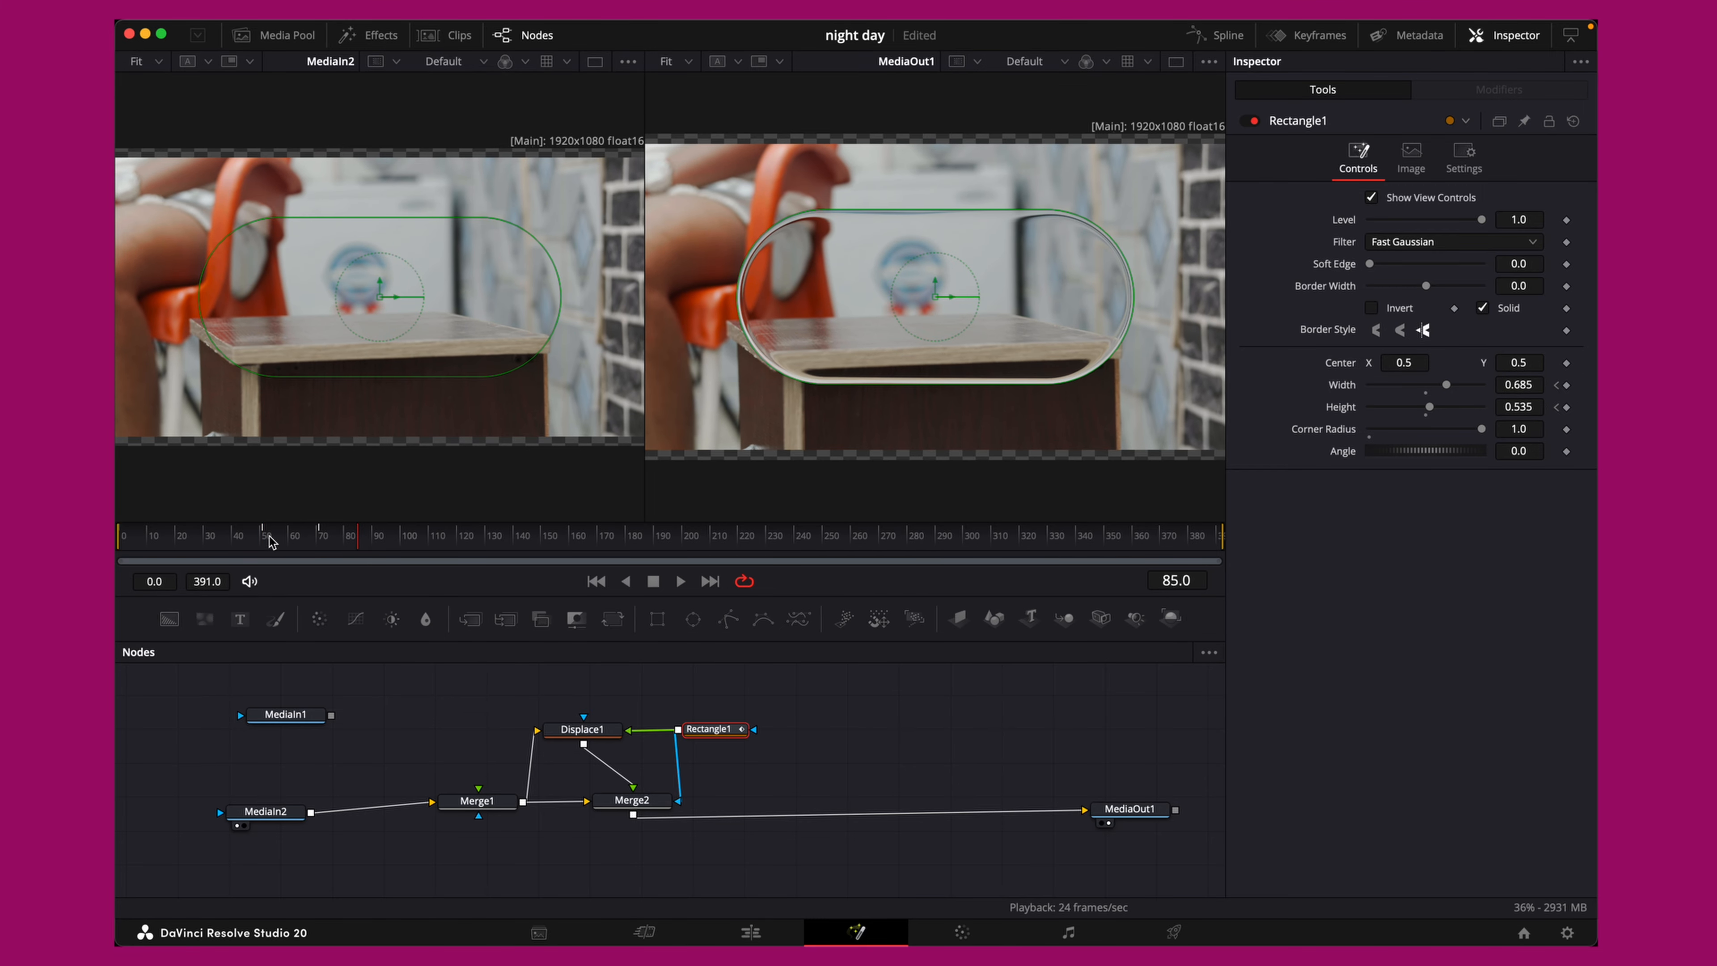
Keyframe Rectangle1's Center at frames 0 and 10, and shift its Center X sideways out of the frame at frame 0
{"action": "left_click_drag", "start_coordinate": [366, 542], "coordinate": [118, 543]}
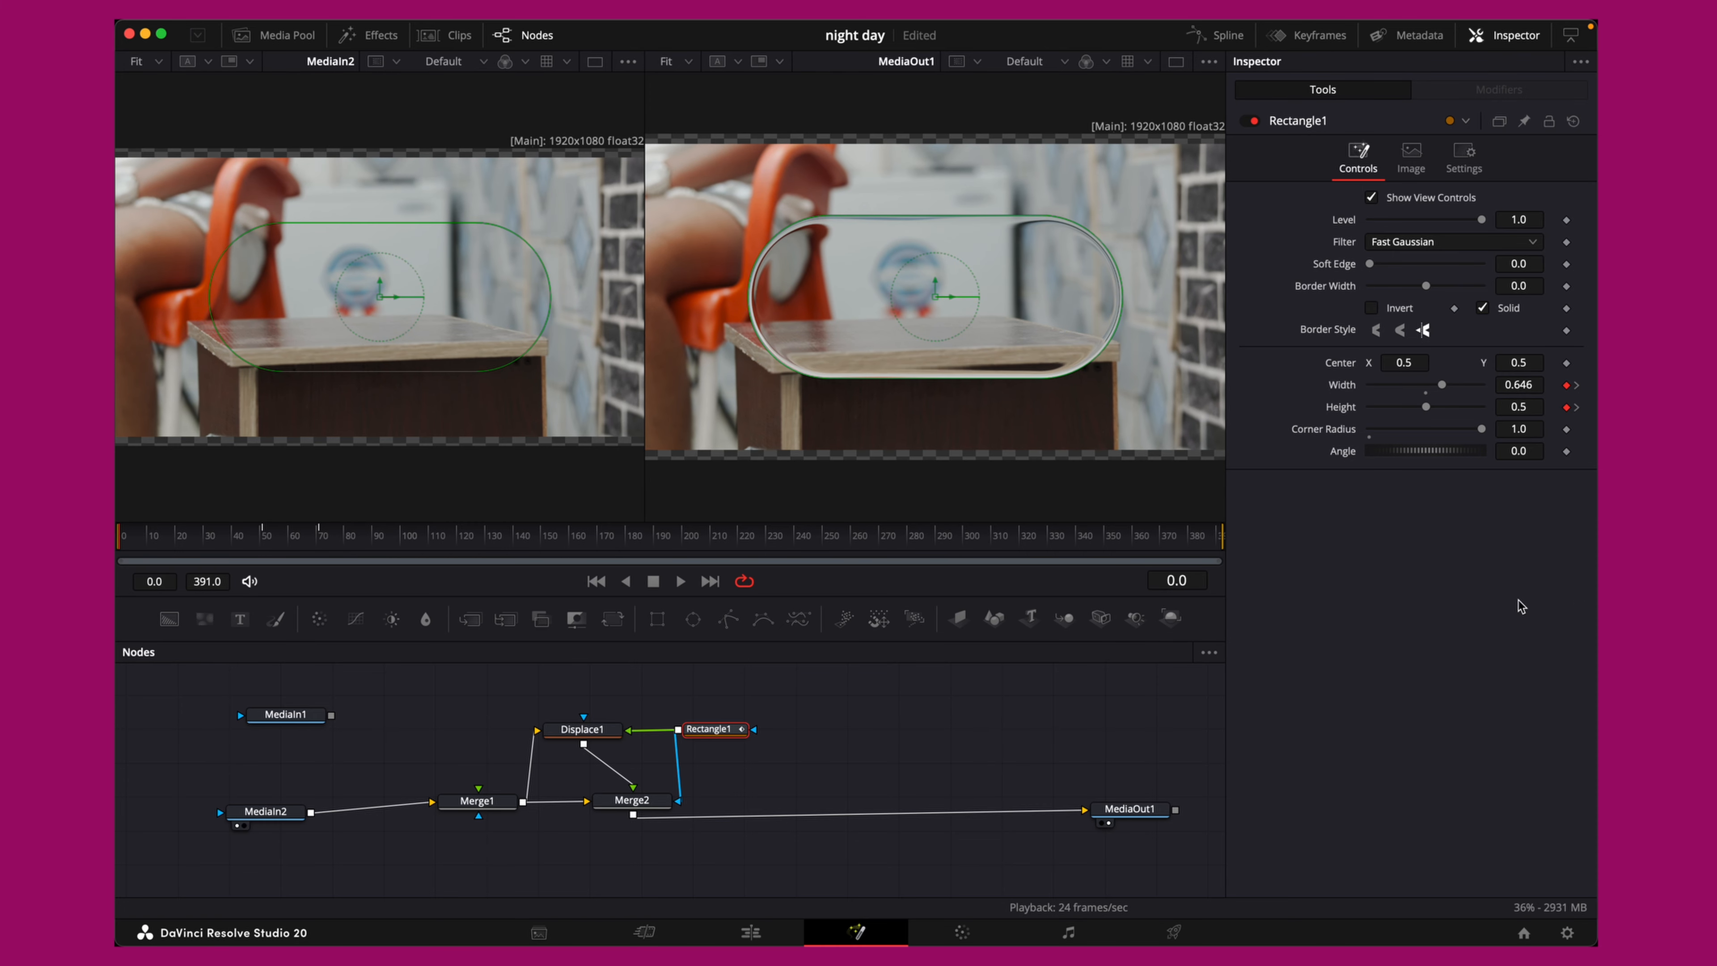
{"action": "left_click", "coordinate": [1566, 363]}
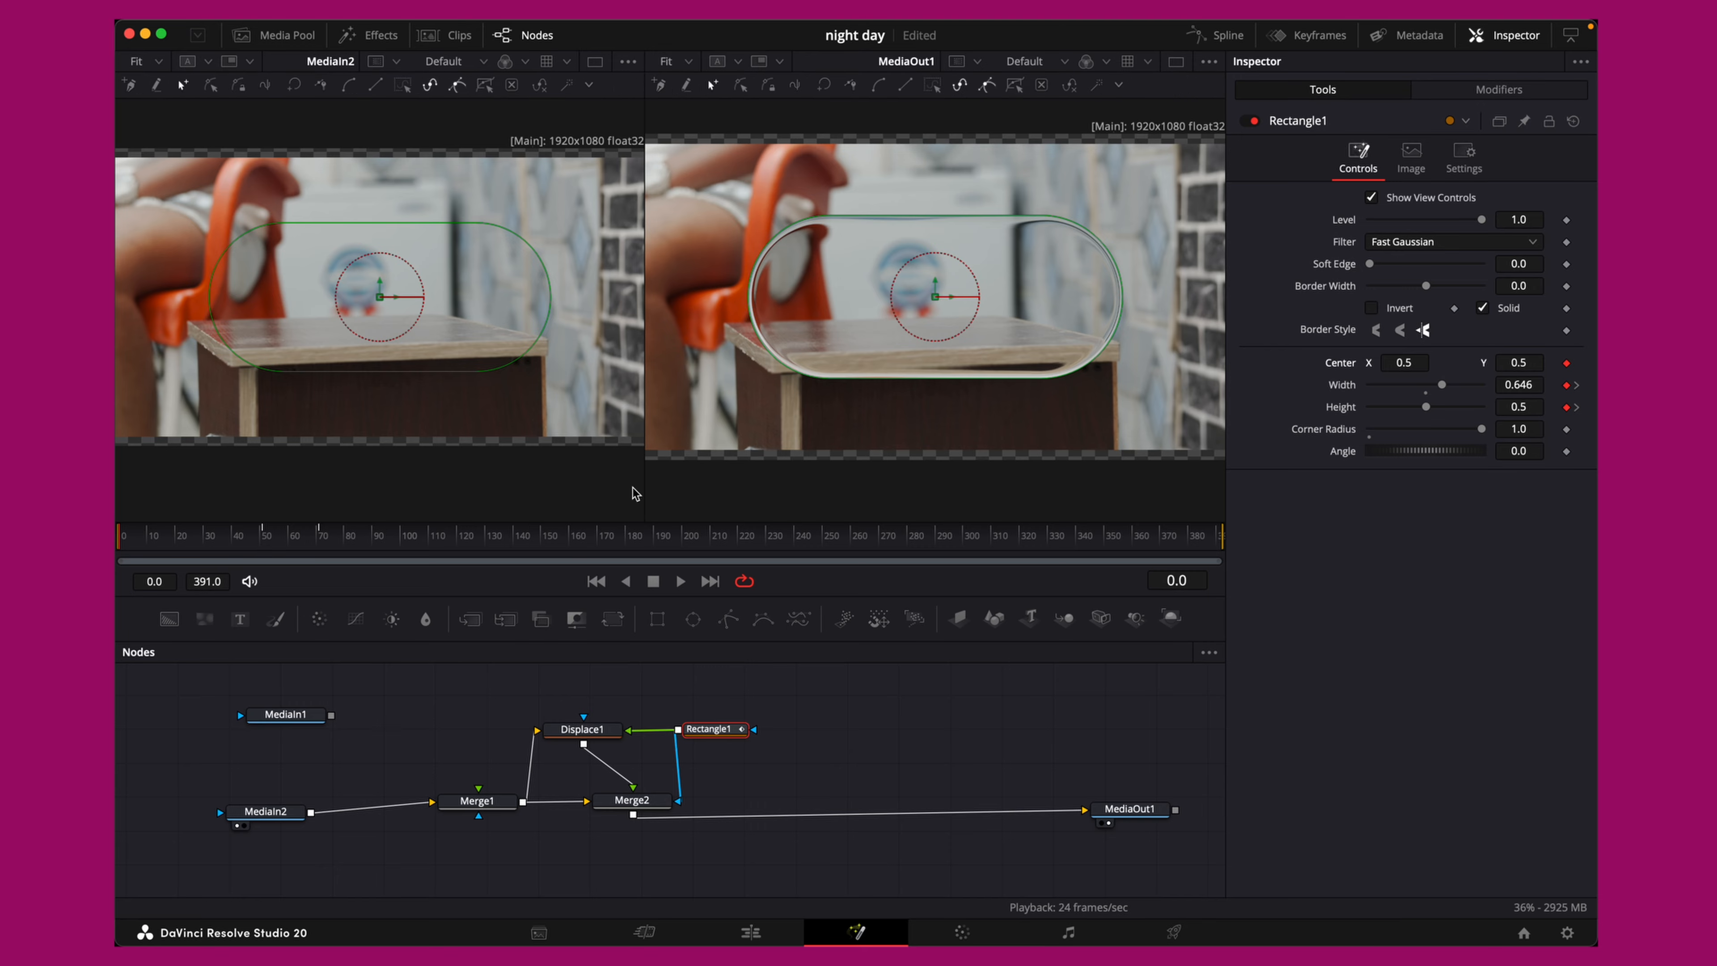
{"action": "mouse_move", "coordinate": [124, 542]}
{"action": "left_mouse_down"}
{"action": "mouse_move", "coordinate": [207, 548]}
{"action": "mouse_move", "coordinate": [150, 552]}
{"action": "left_mouse_up"}
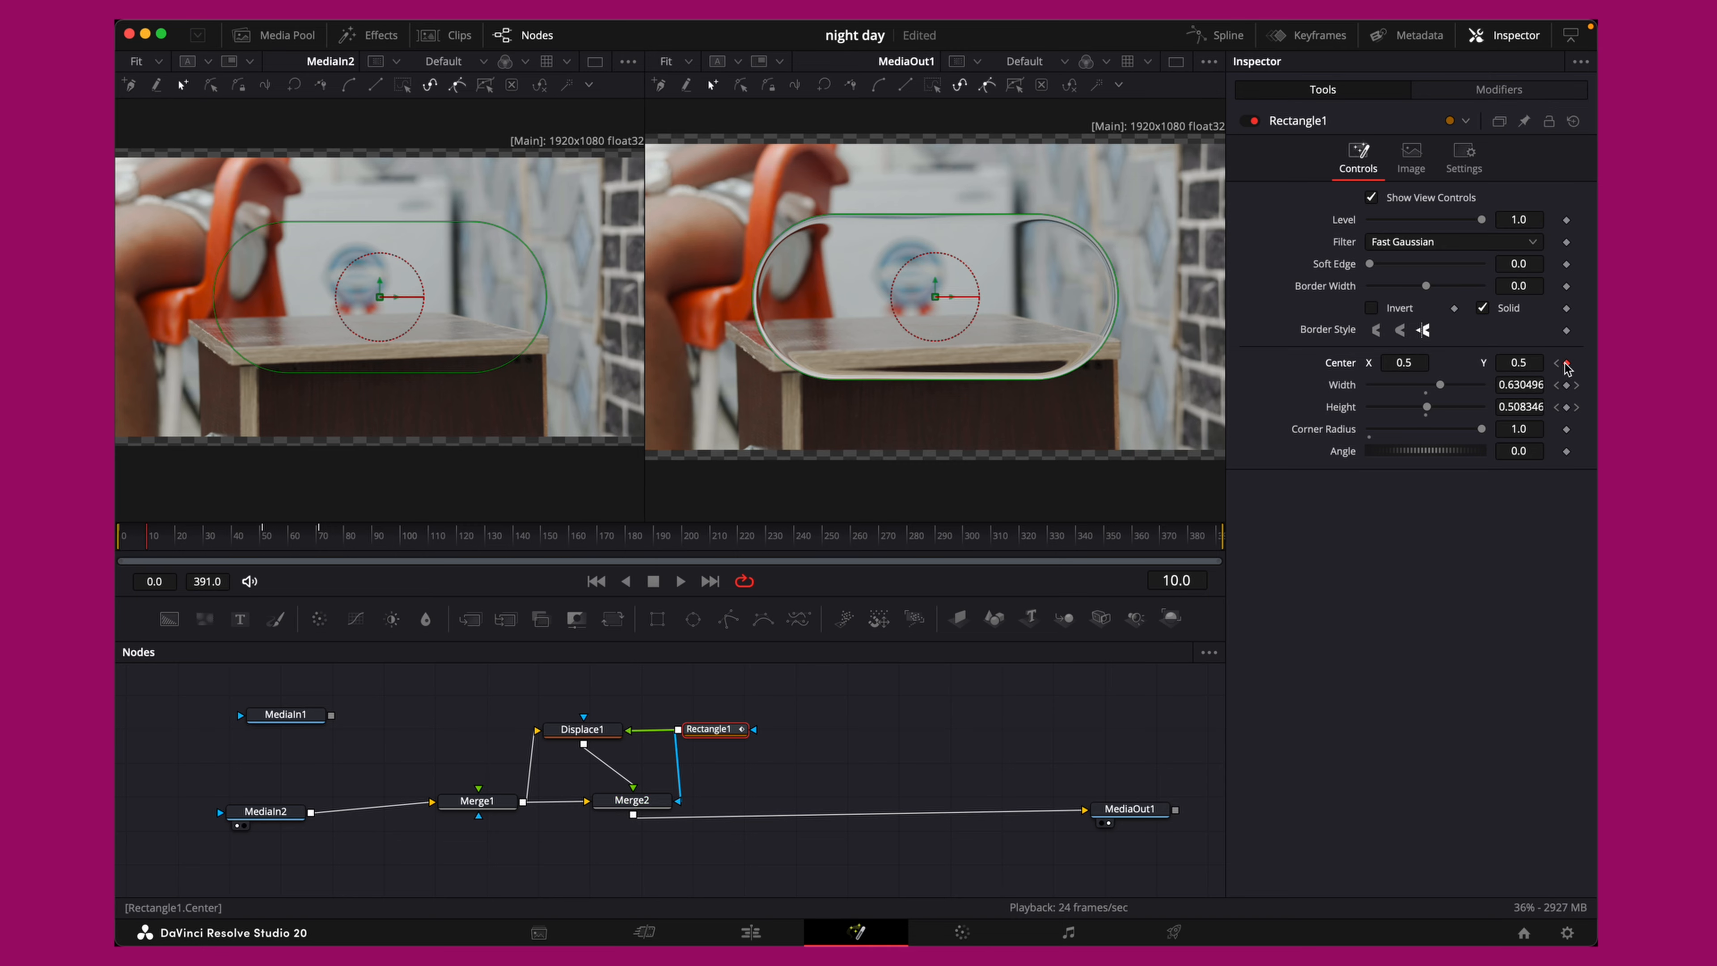
{"action": "left_click_drag", "start_coordinate": [143, 544], "coordinate": [119, 543]}
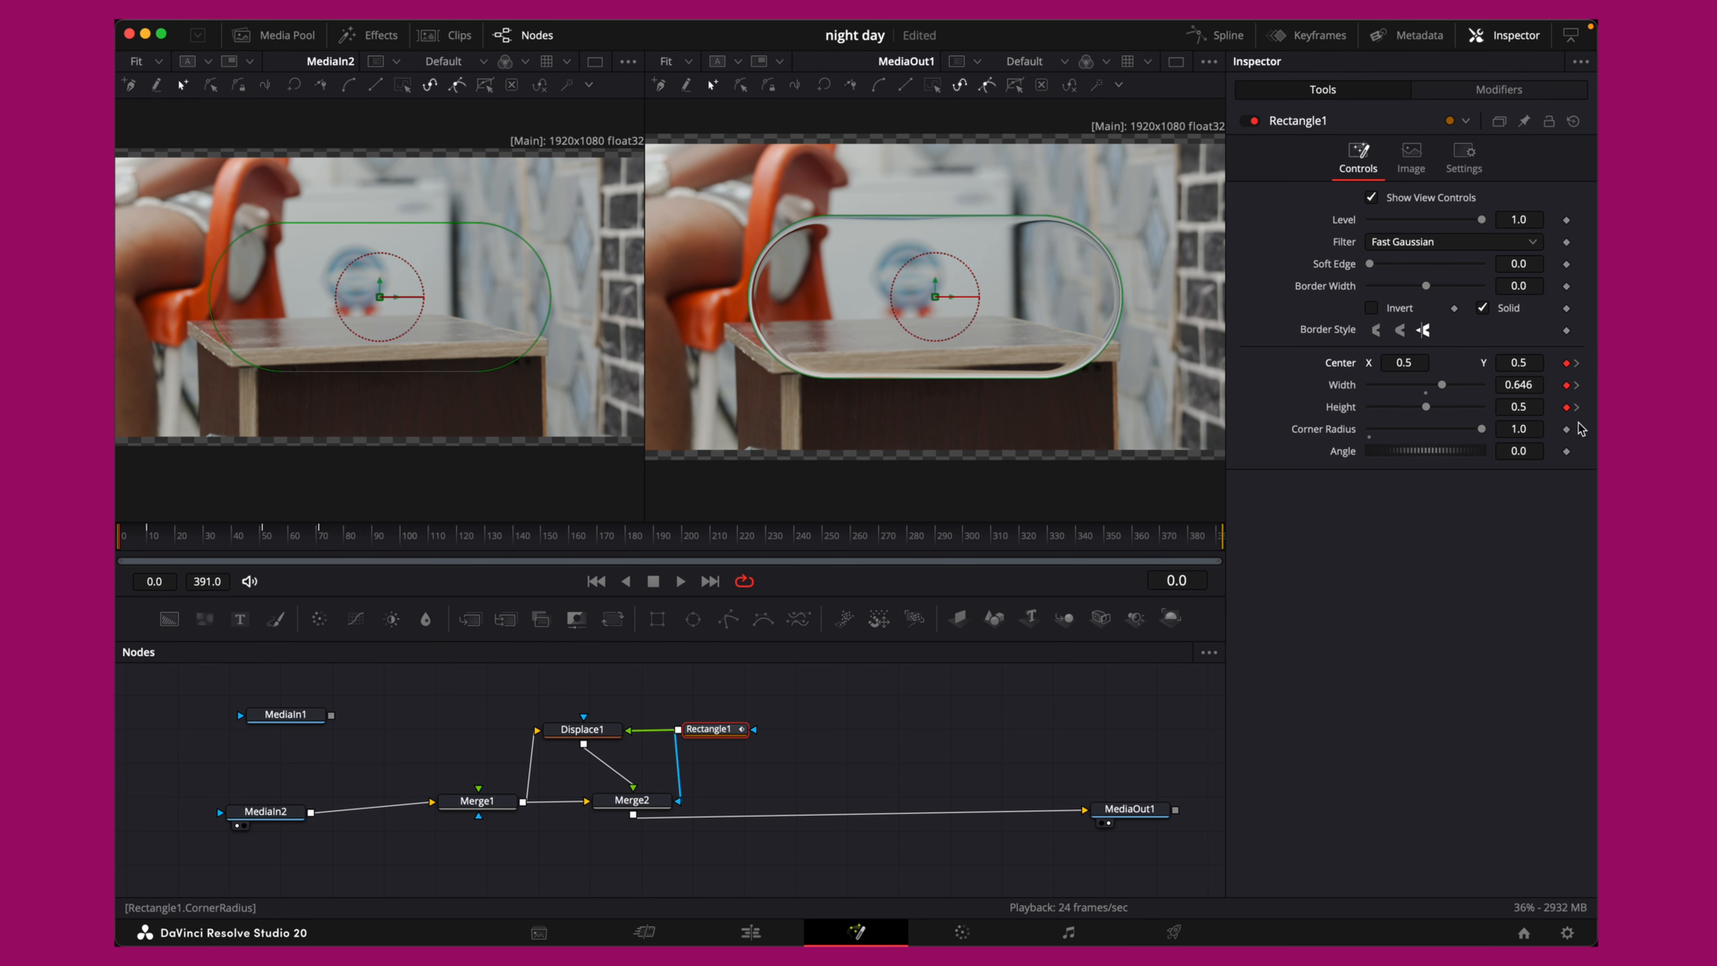
{"action": "left_click_drag", "start_coordinate": [1409, 361], "coordinate": [648, 362]}
Play back the mask's slide-in movement twice, restarting from the first frame
{"action": "key", "text": "space"}
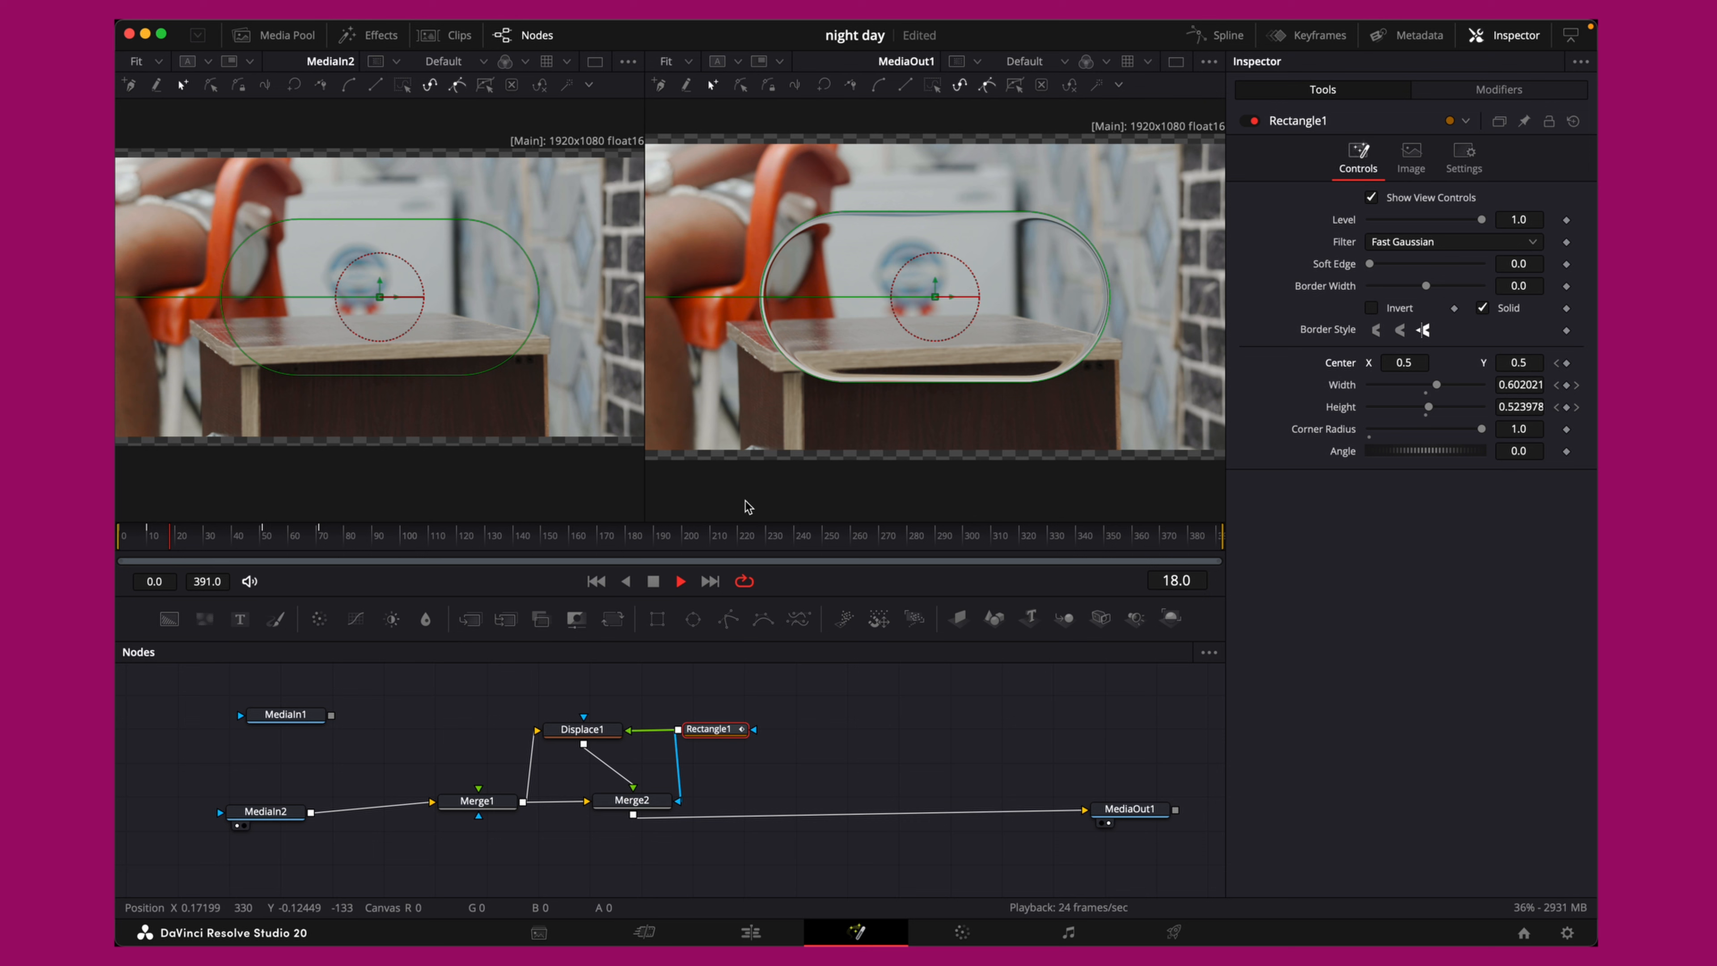
{"action": "key", "text": "space"}
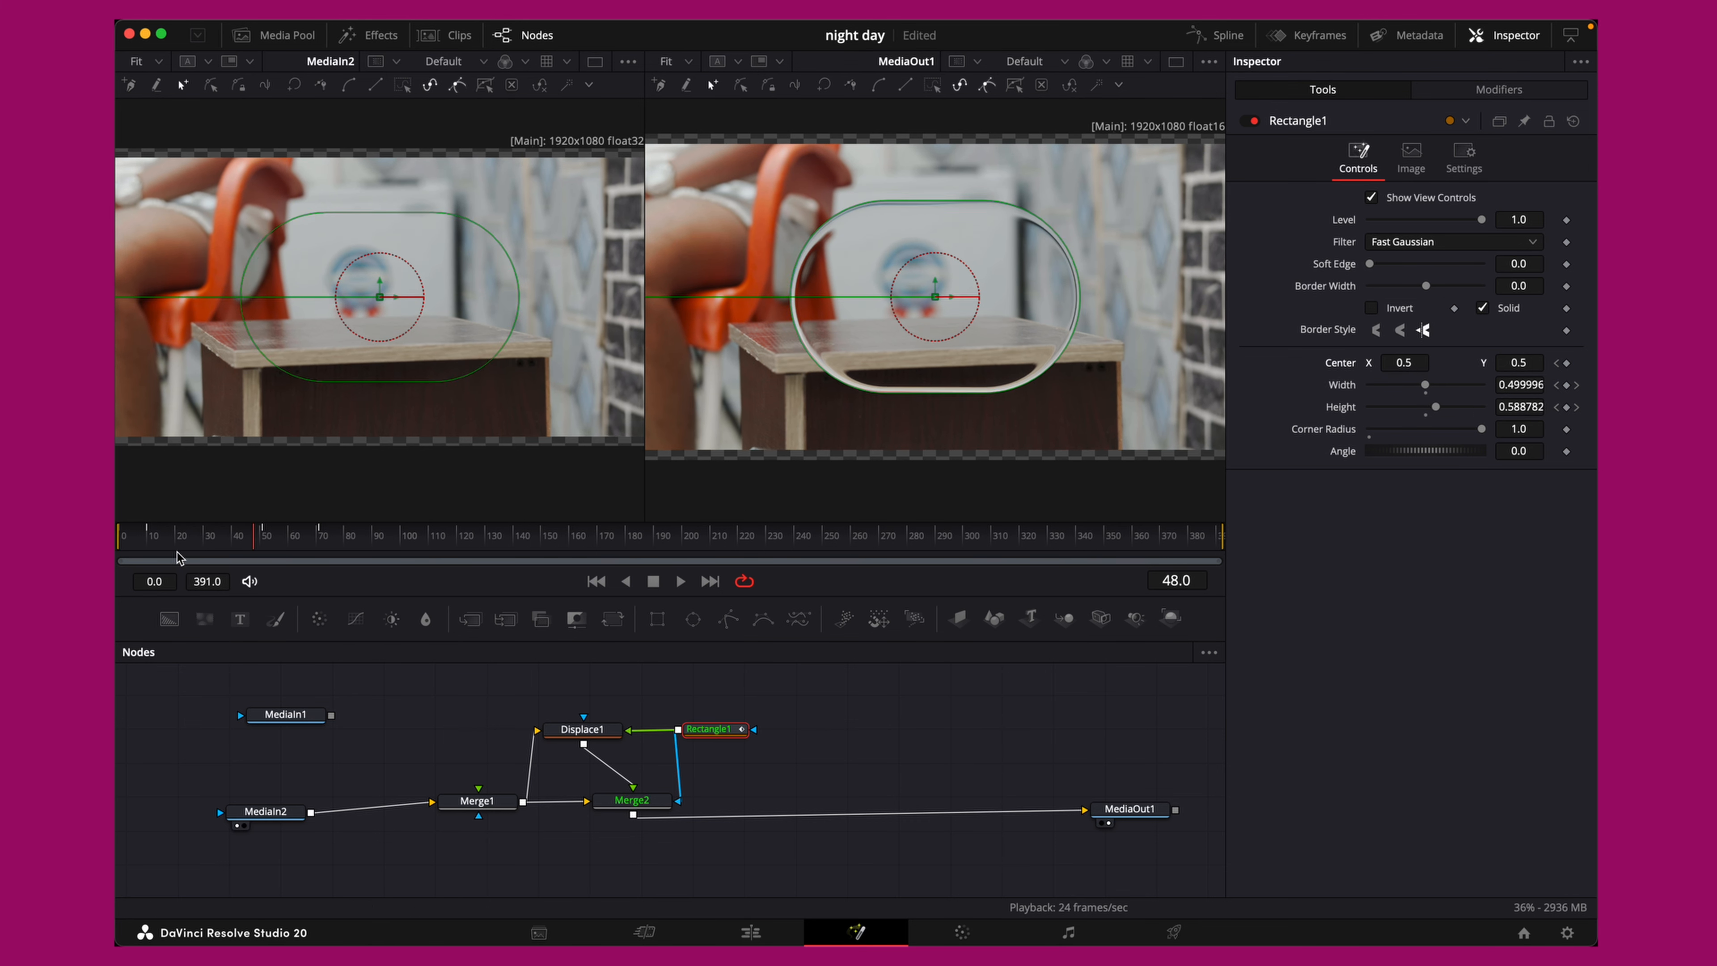
{"action": "left_click", "coordinate": [120, 540]}
{"action": "key", "text": "space"}
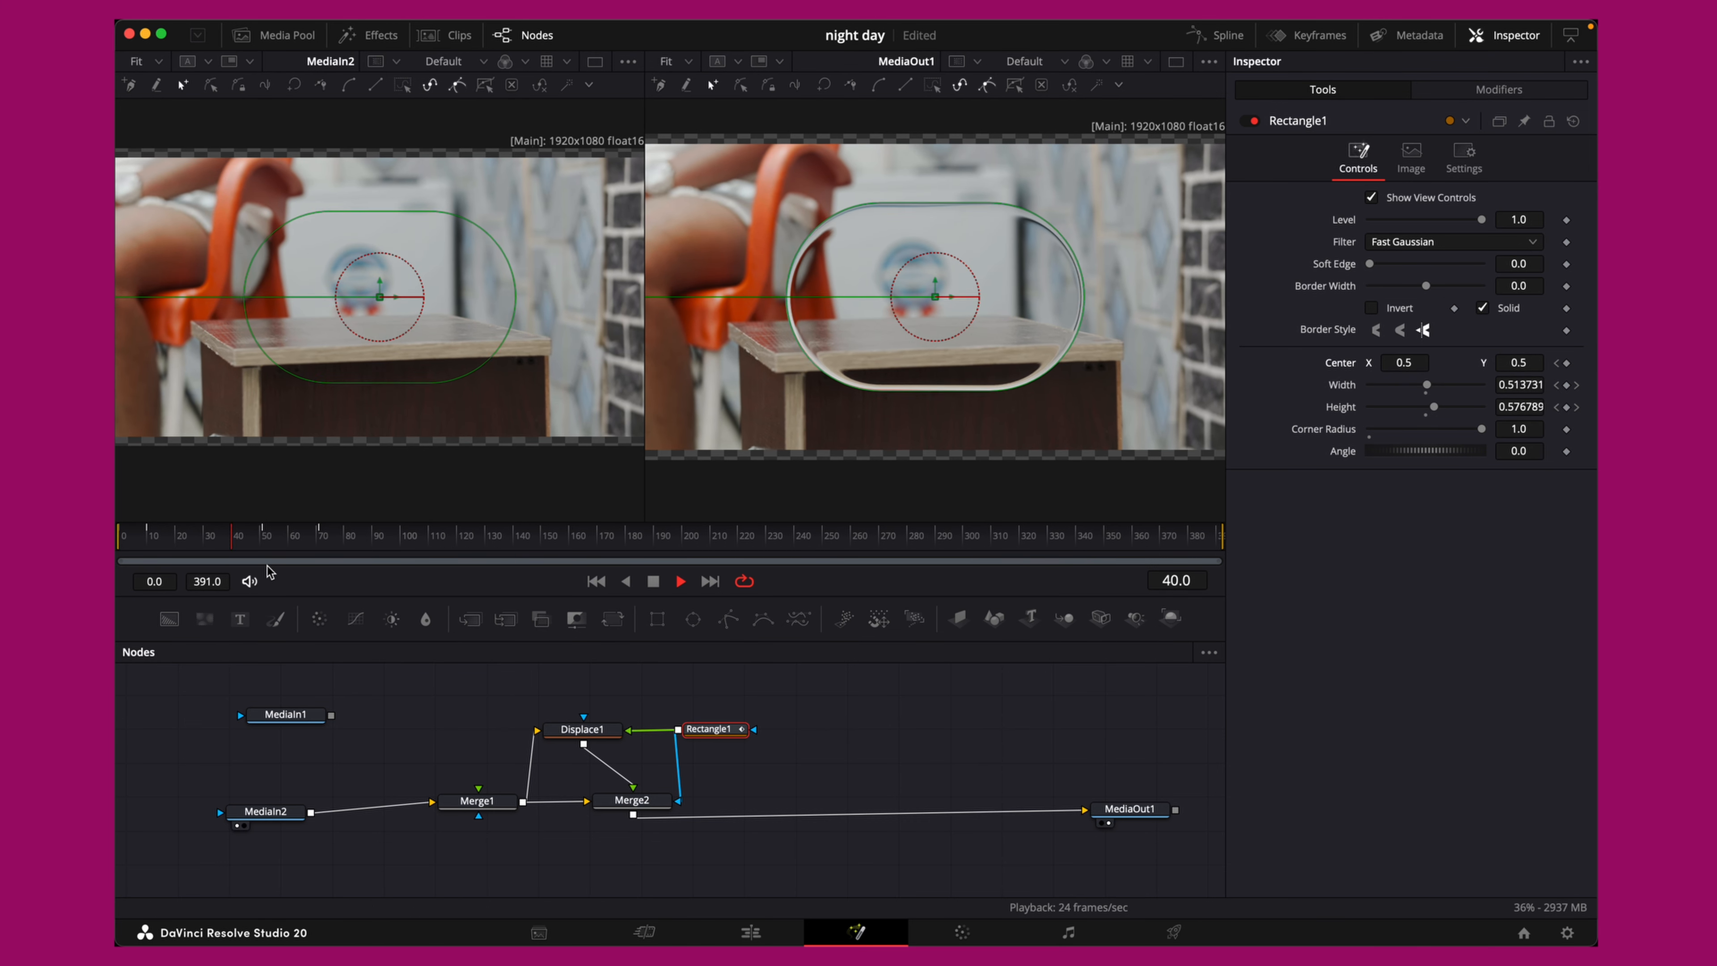
{"action": "key", "text": "space"}
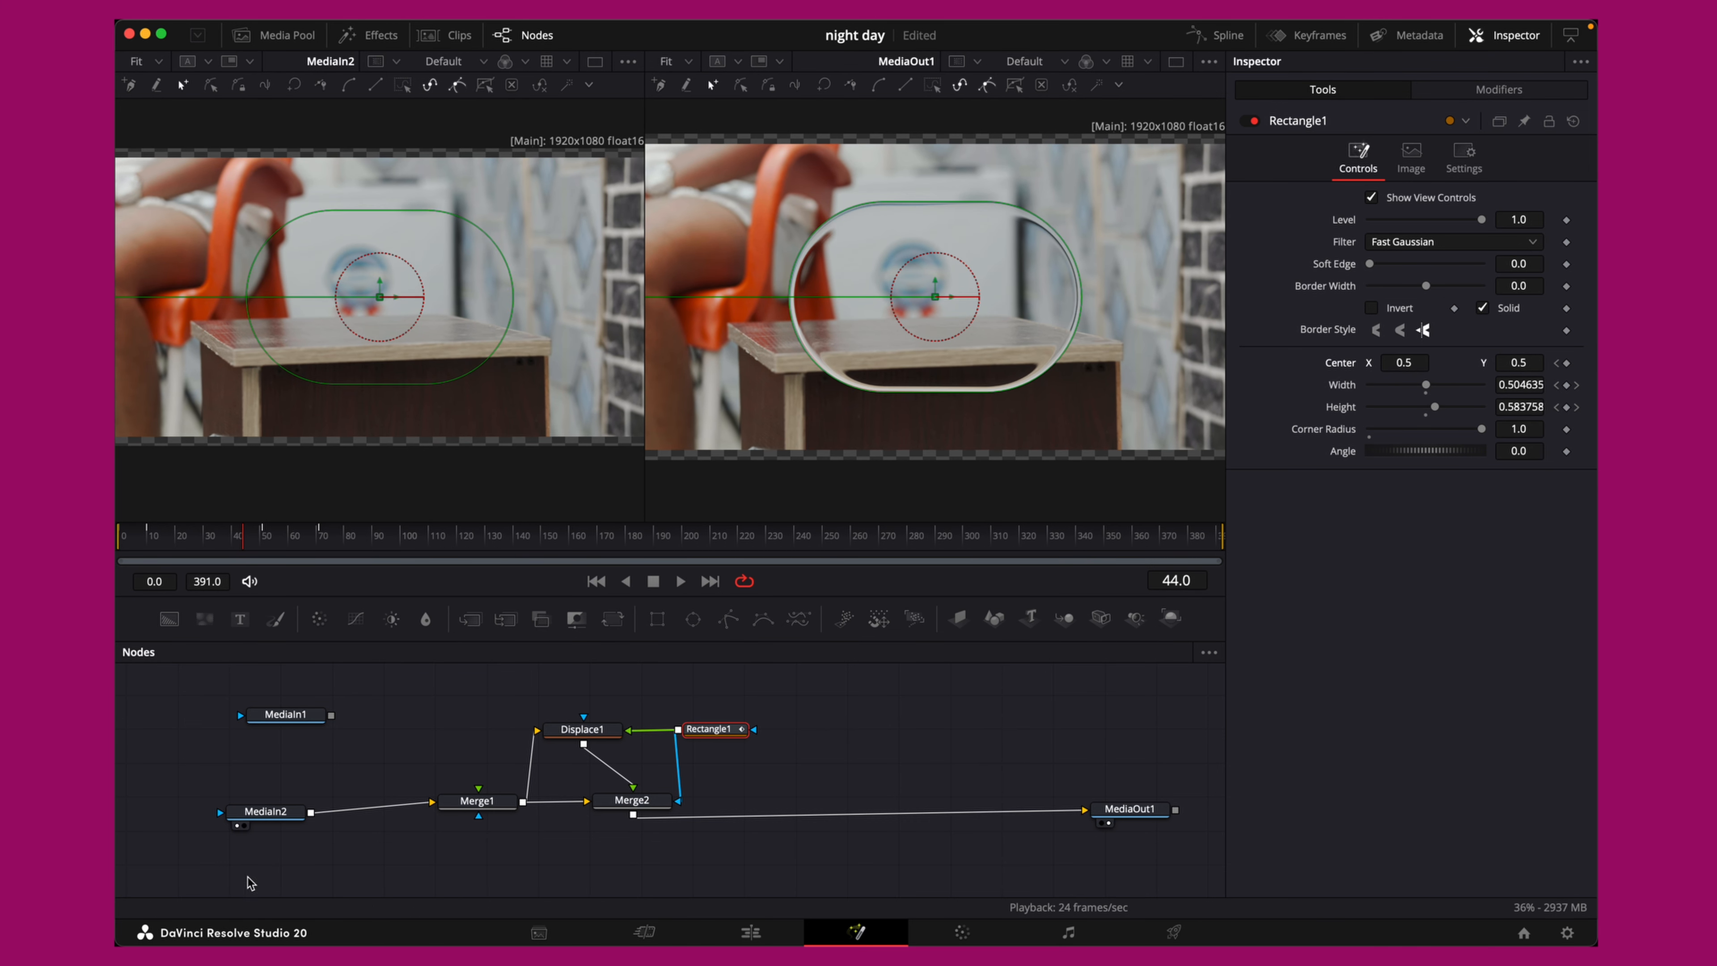
Smooth all of Rectangle1's keyframes, including the Center displacement, in the Spline editor and play back the animation in the node graph layout
{"action": "left_click", "coordinate": [1230, 37]}
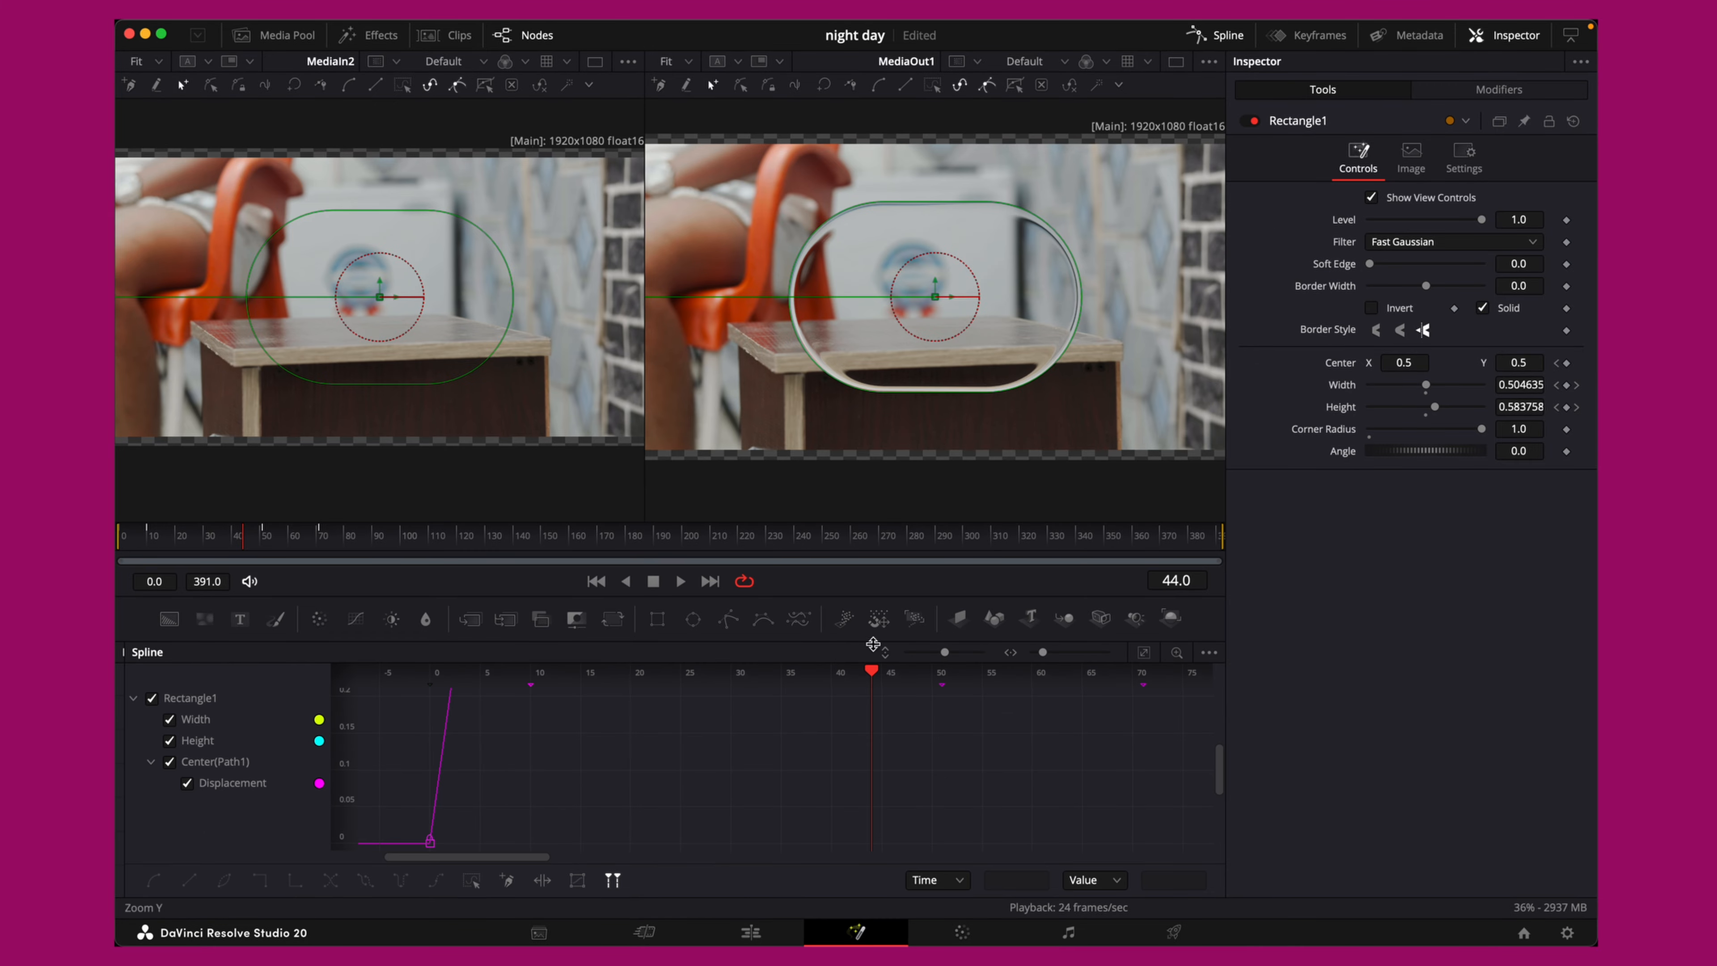
{"action": "left_click", "coordinate": [1145, 657]}
{"action": "key", "text": "super+a"}
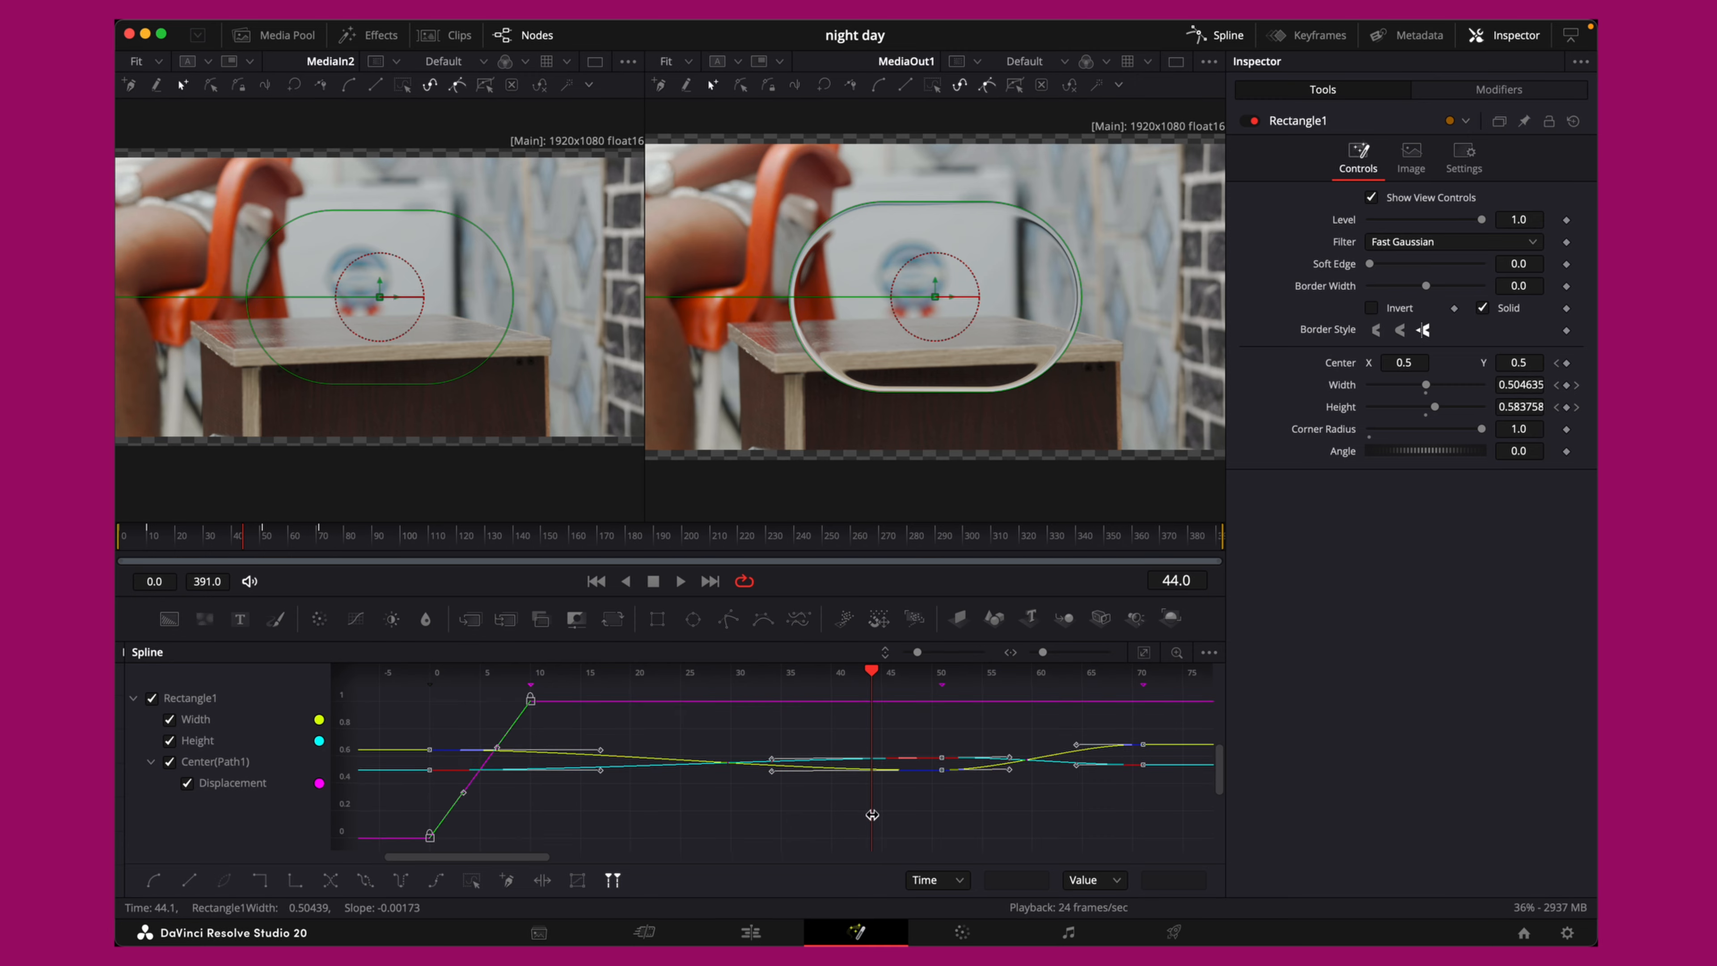
{"action": "key", "text": "shift+s"}
{"action": "left_click", "coordinate": [1235, 36]}
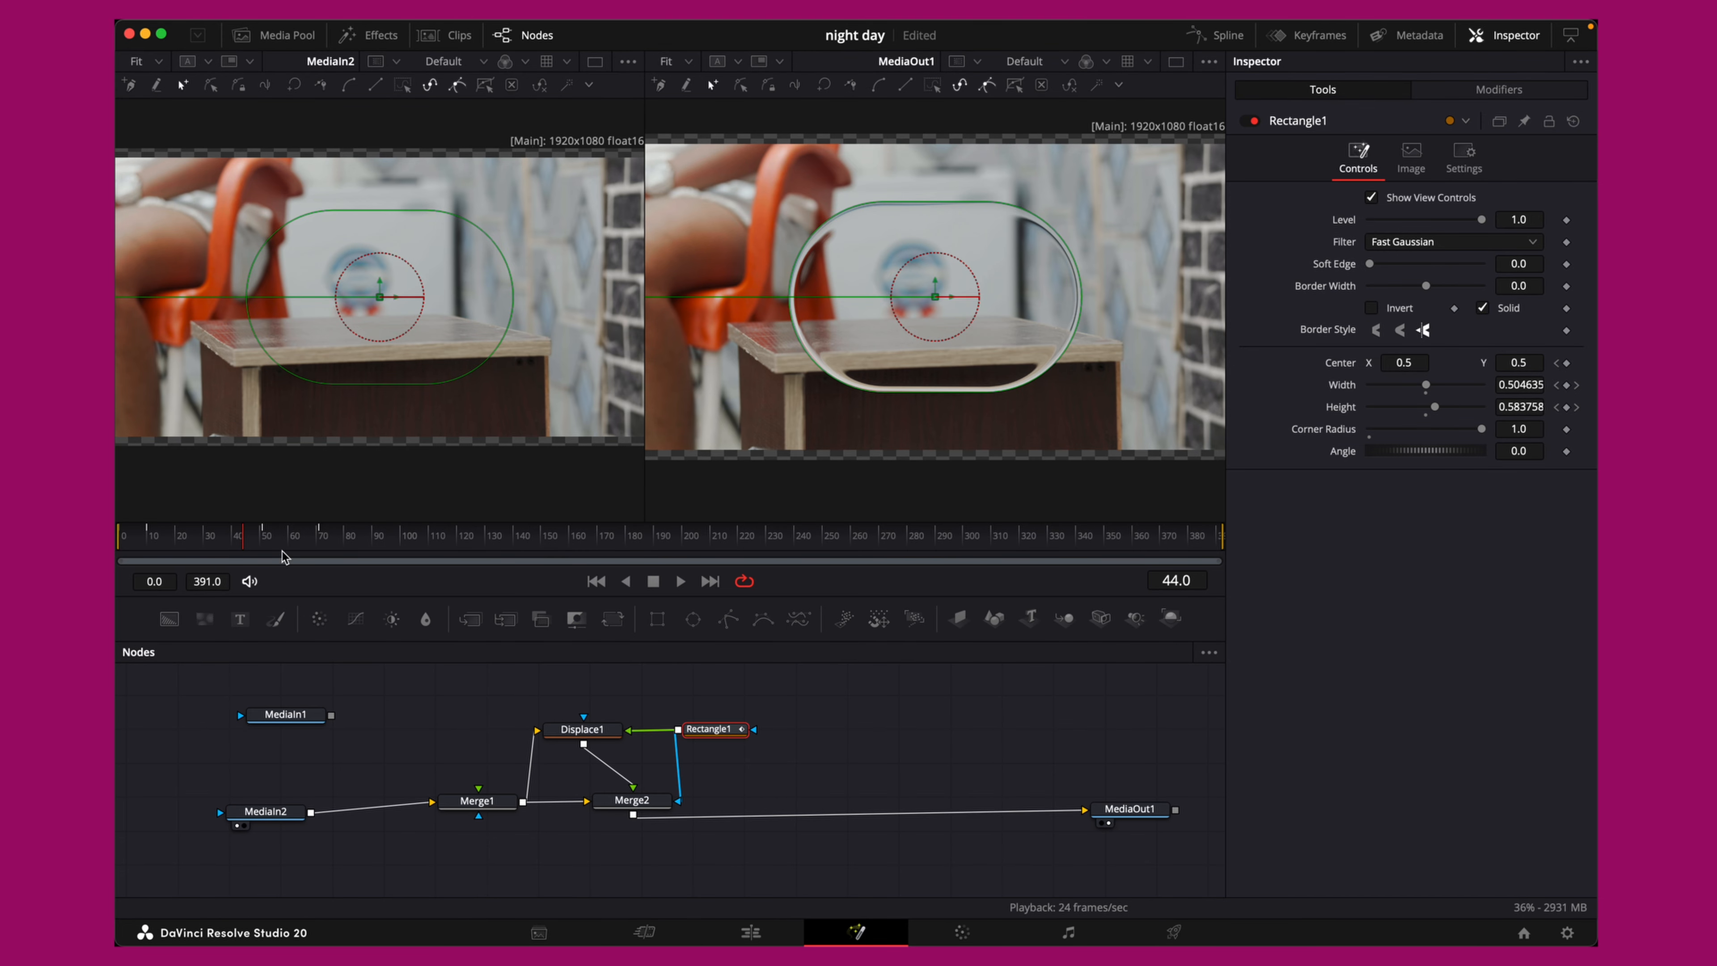
{"action": "key", "text": "space"}
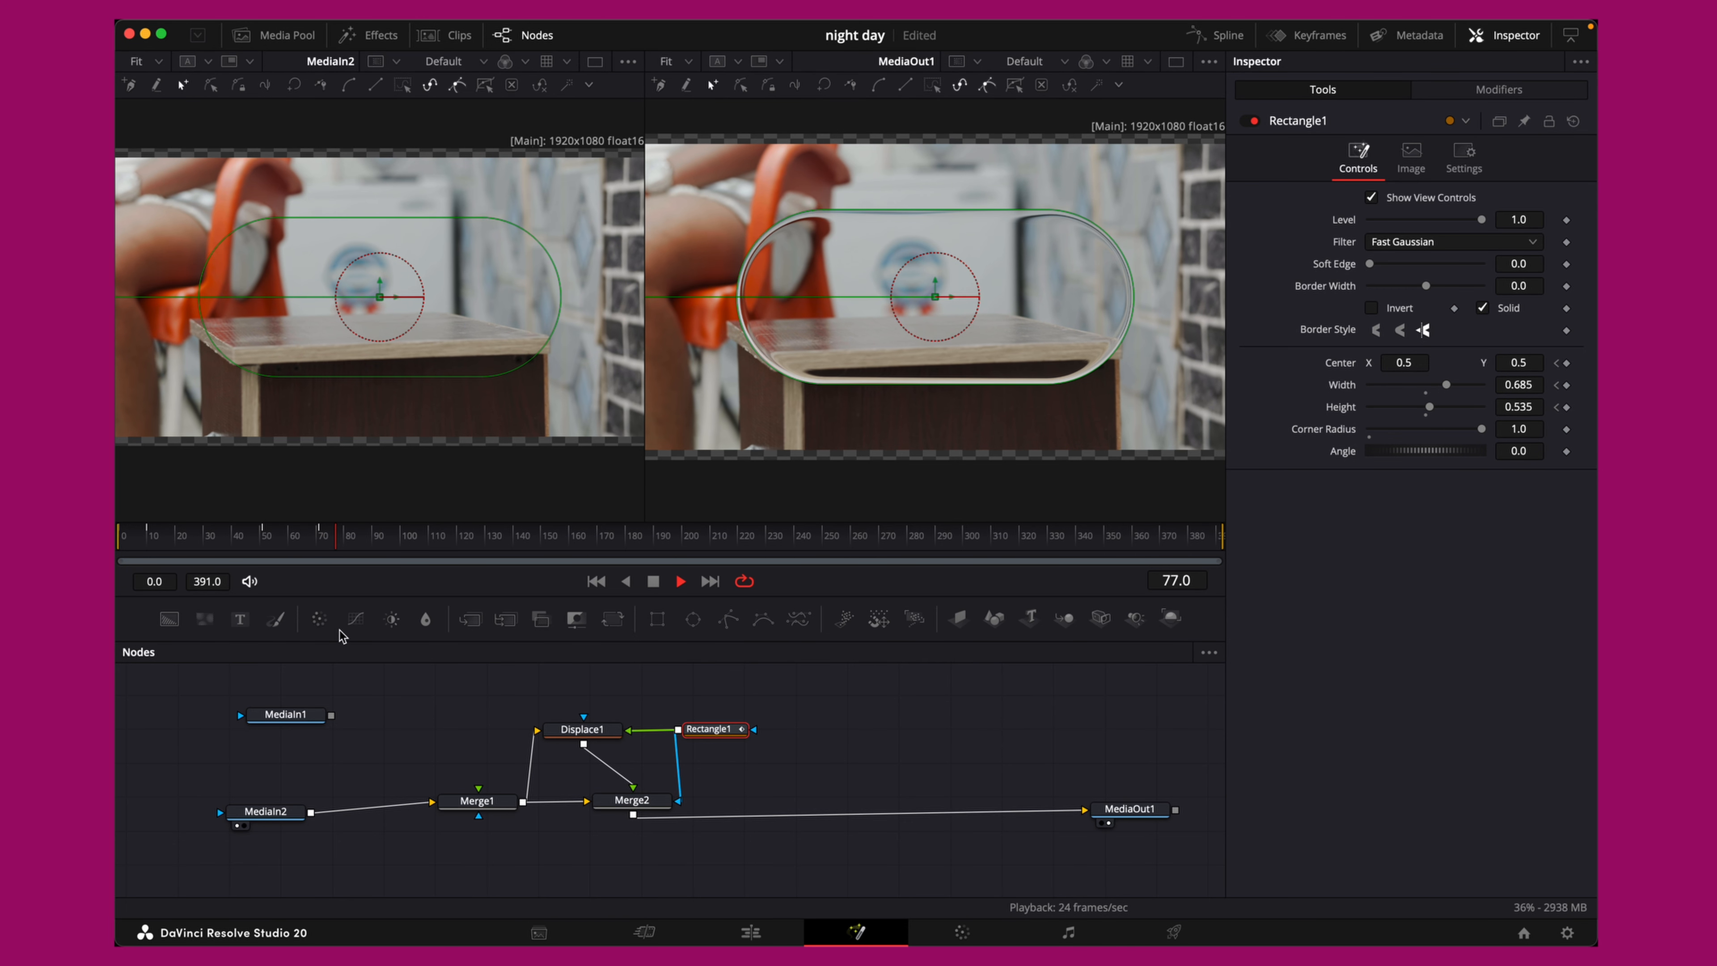
{"action": "key", "text": "space"}
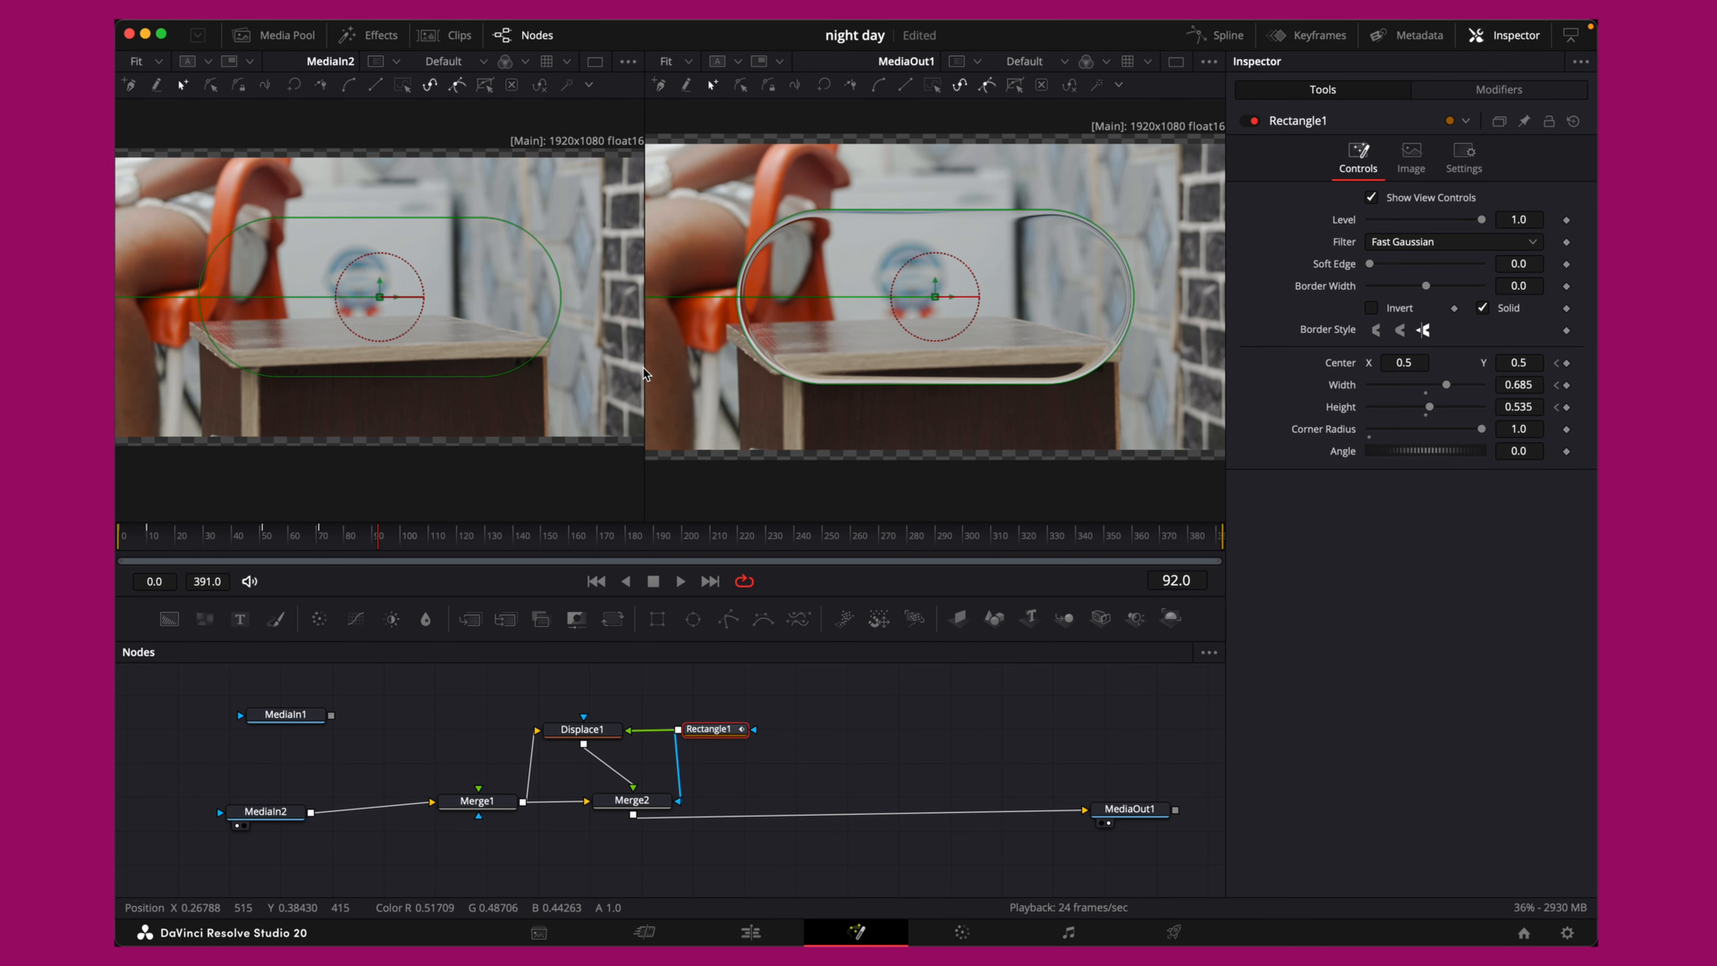
Add night 2.png and night.png from the Media Pool as separate nodes, and view the night 2.png node in the first viewer
{"action": "left_click", "coordinate": [283, 40]}
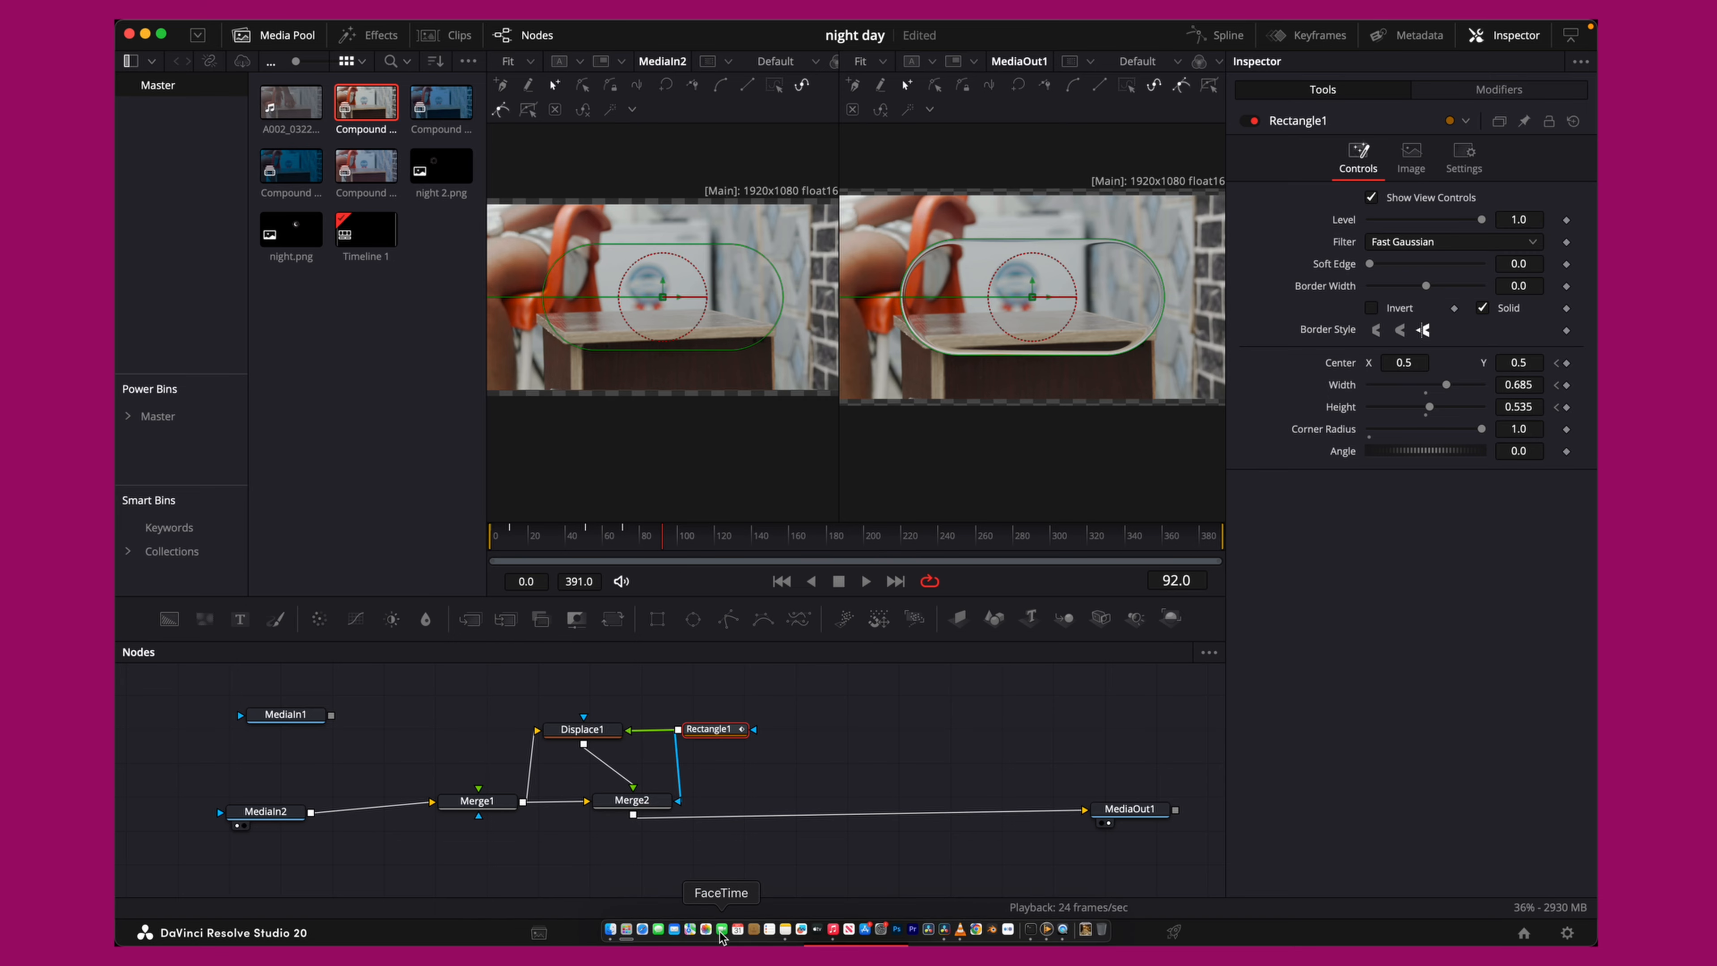
{"action": "left_click_drag", "start_coordinate": [441, 168], "coordinate": [869, 710]}
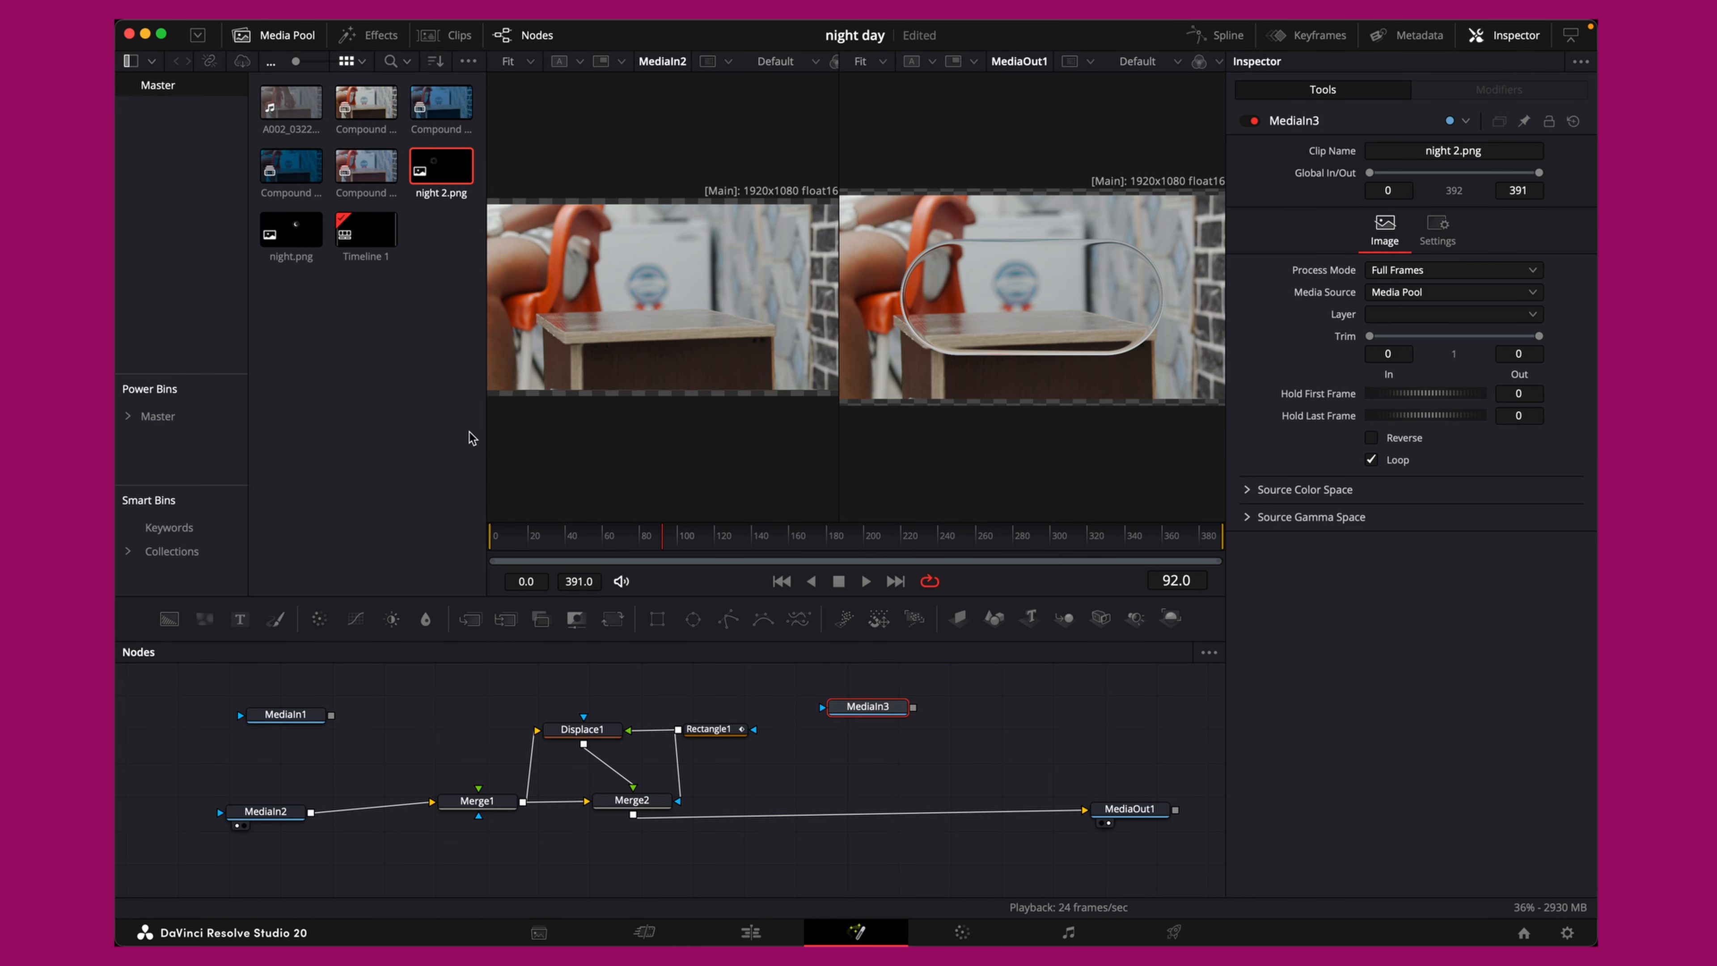
{"action": "left_click_drag", "start_coordinate": [269, 227], "coordinate": [989, 707]}
{"action": "left_click", "coordinate": [290, 35]}
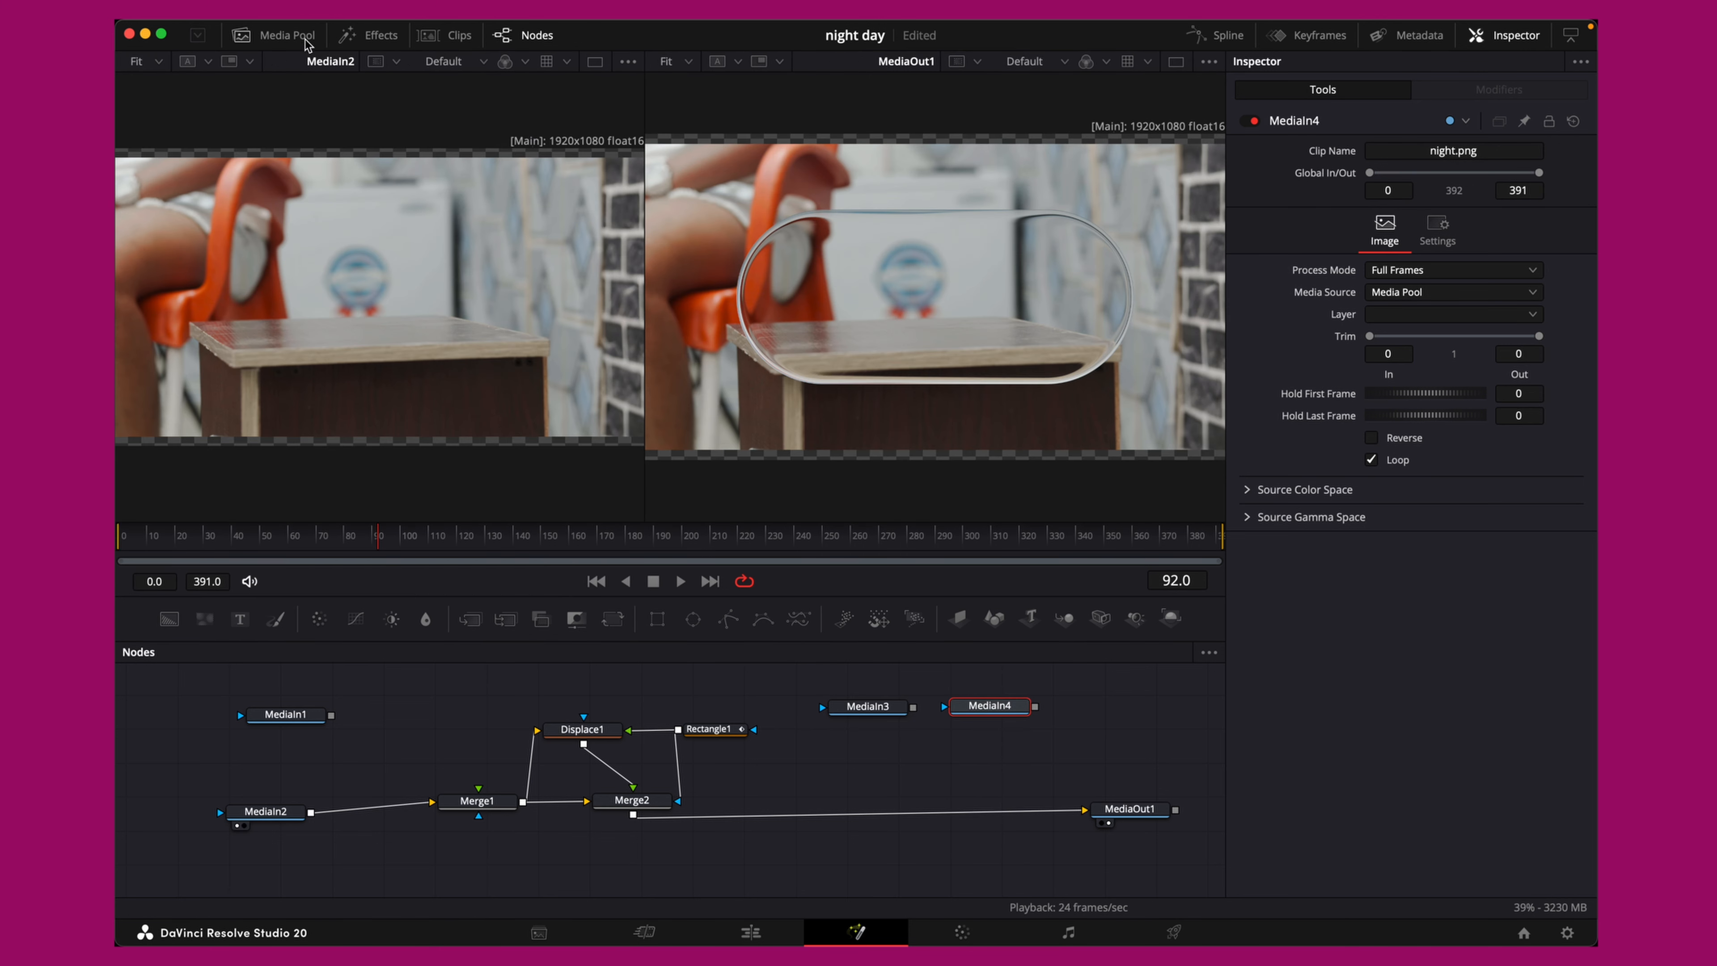
{"action": "key", "text": "1"}
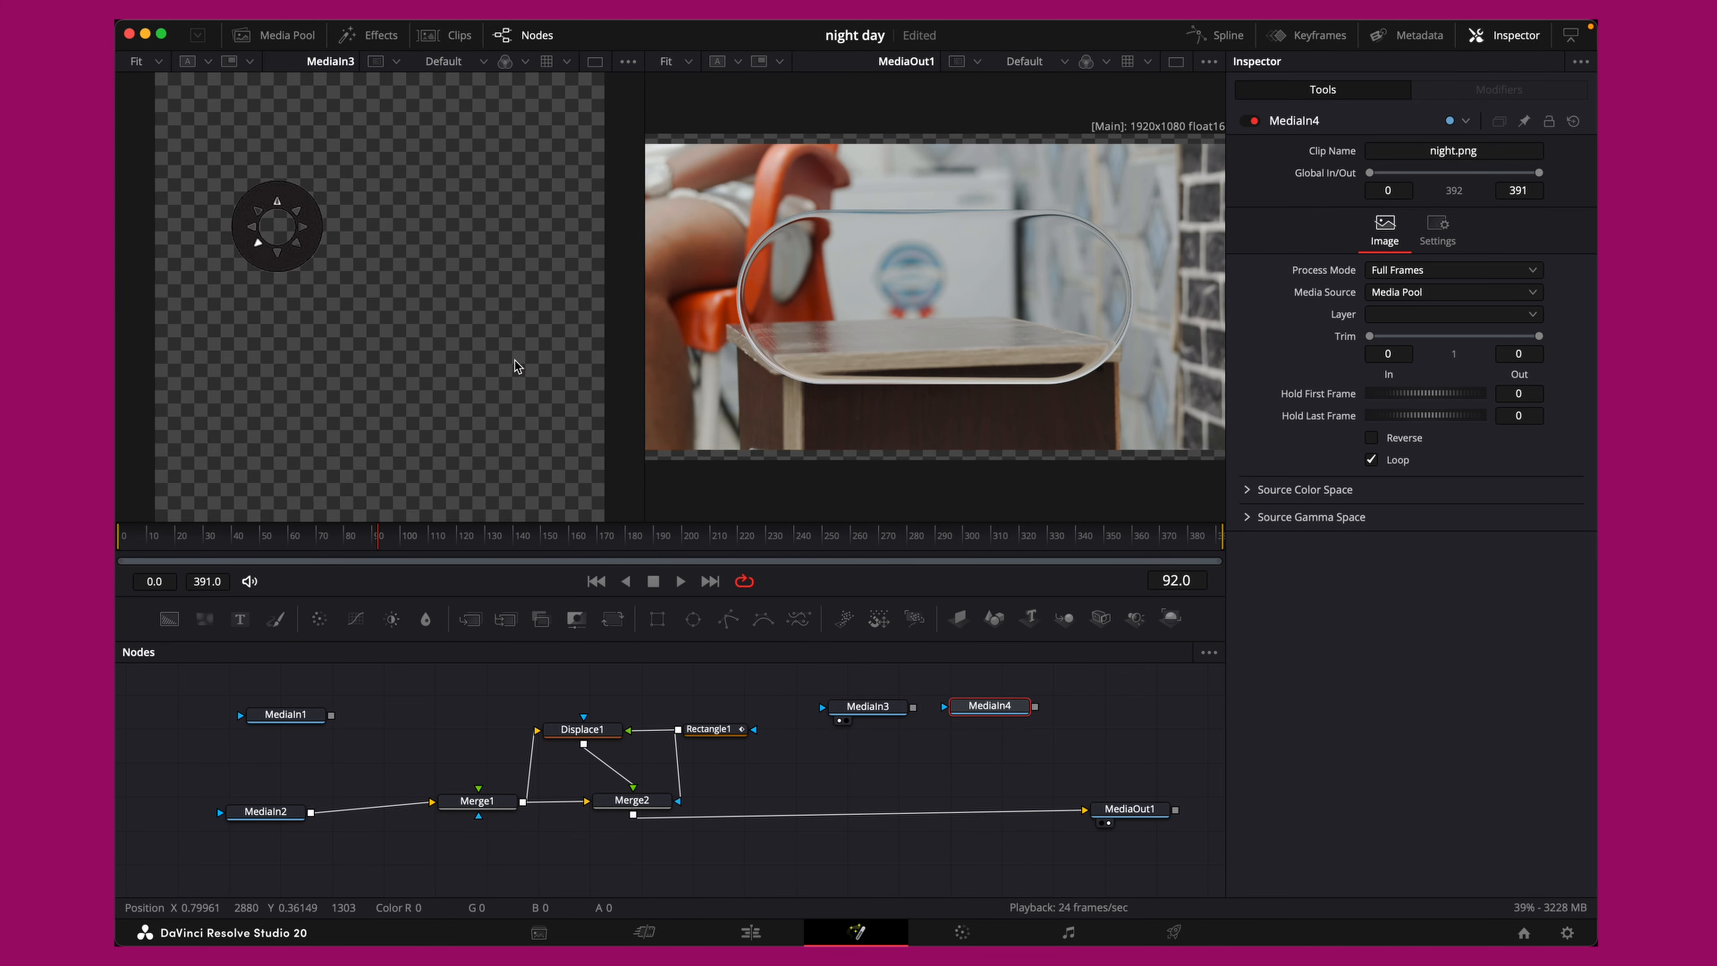
{"action": "key", "text": "1"}
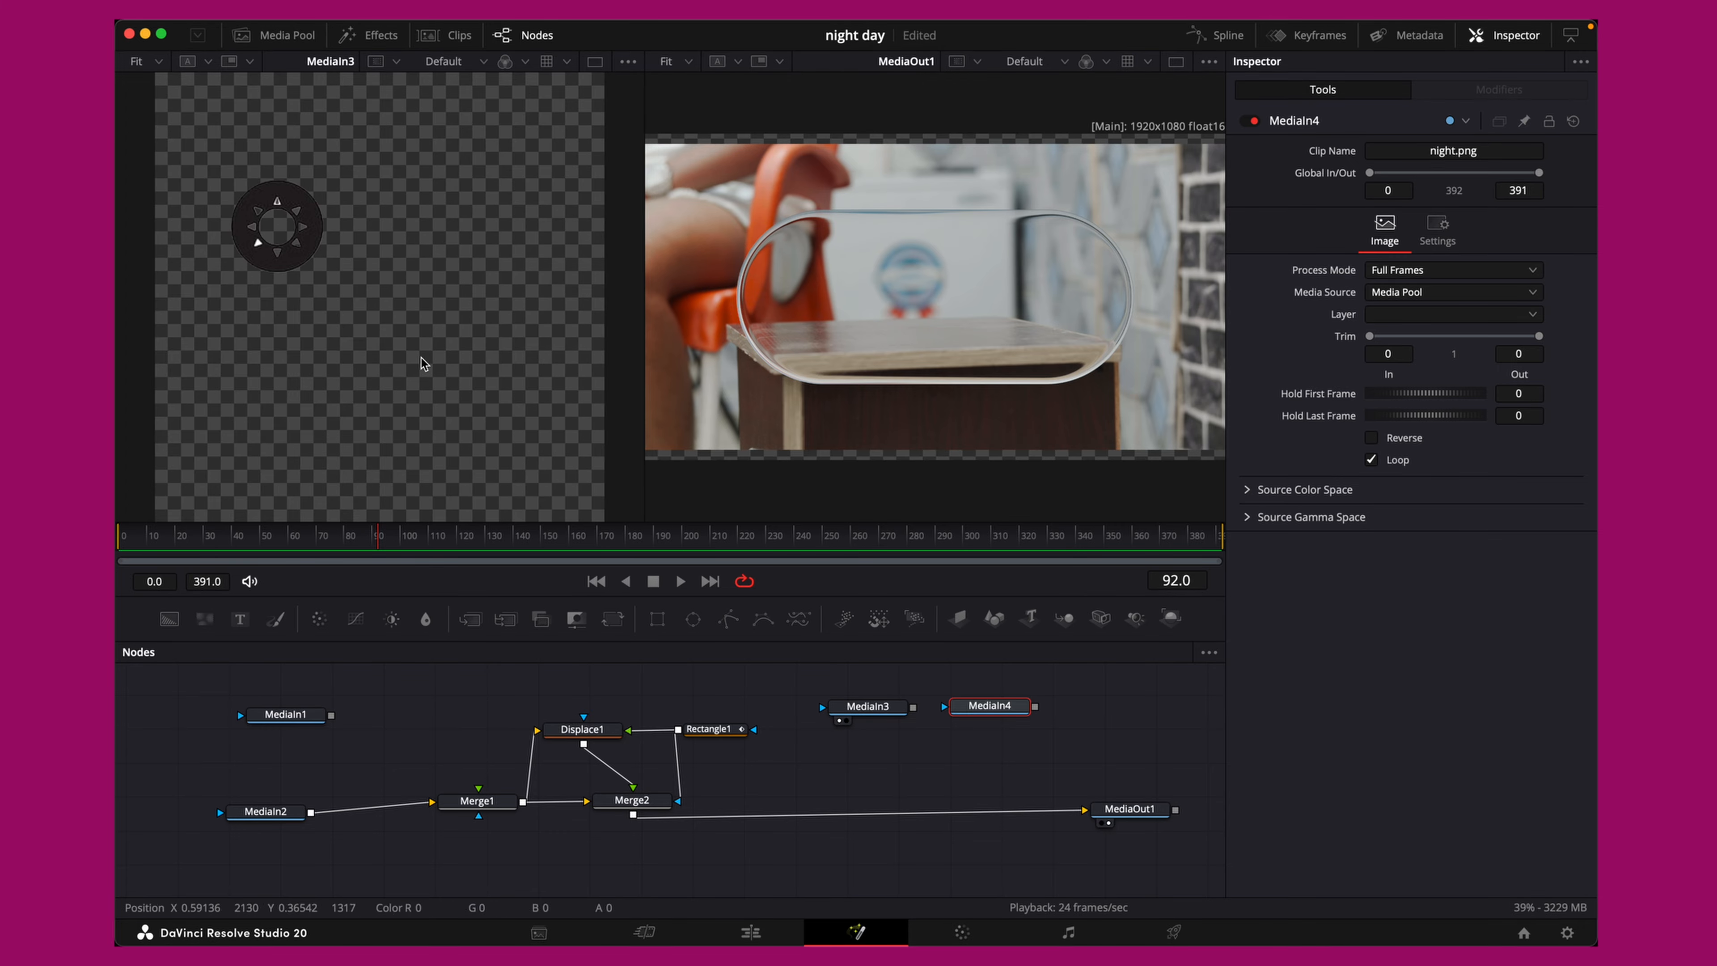
Merge the night 2.png and night.png nodes one after the other over Merge2's output, ahead of MediaOut1
{"action": "left_click_drag", "start_coordinate": [872, 708], "coordinate": [847, 727]}
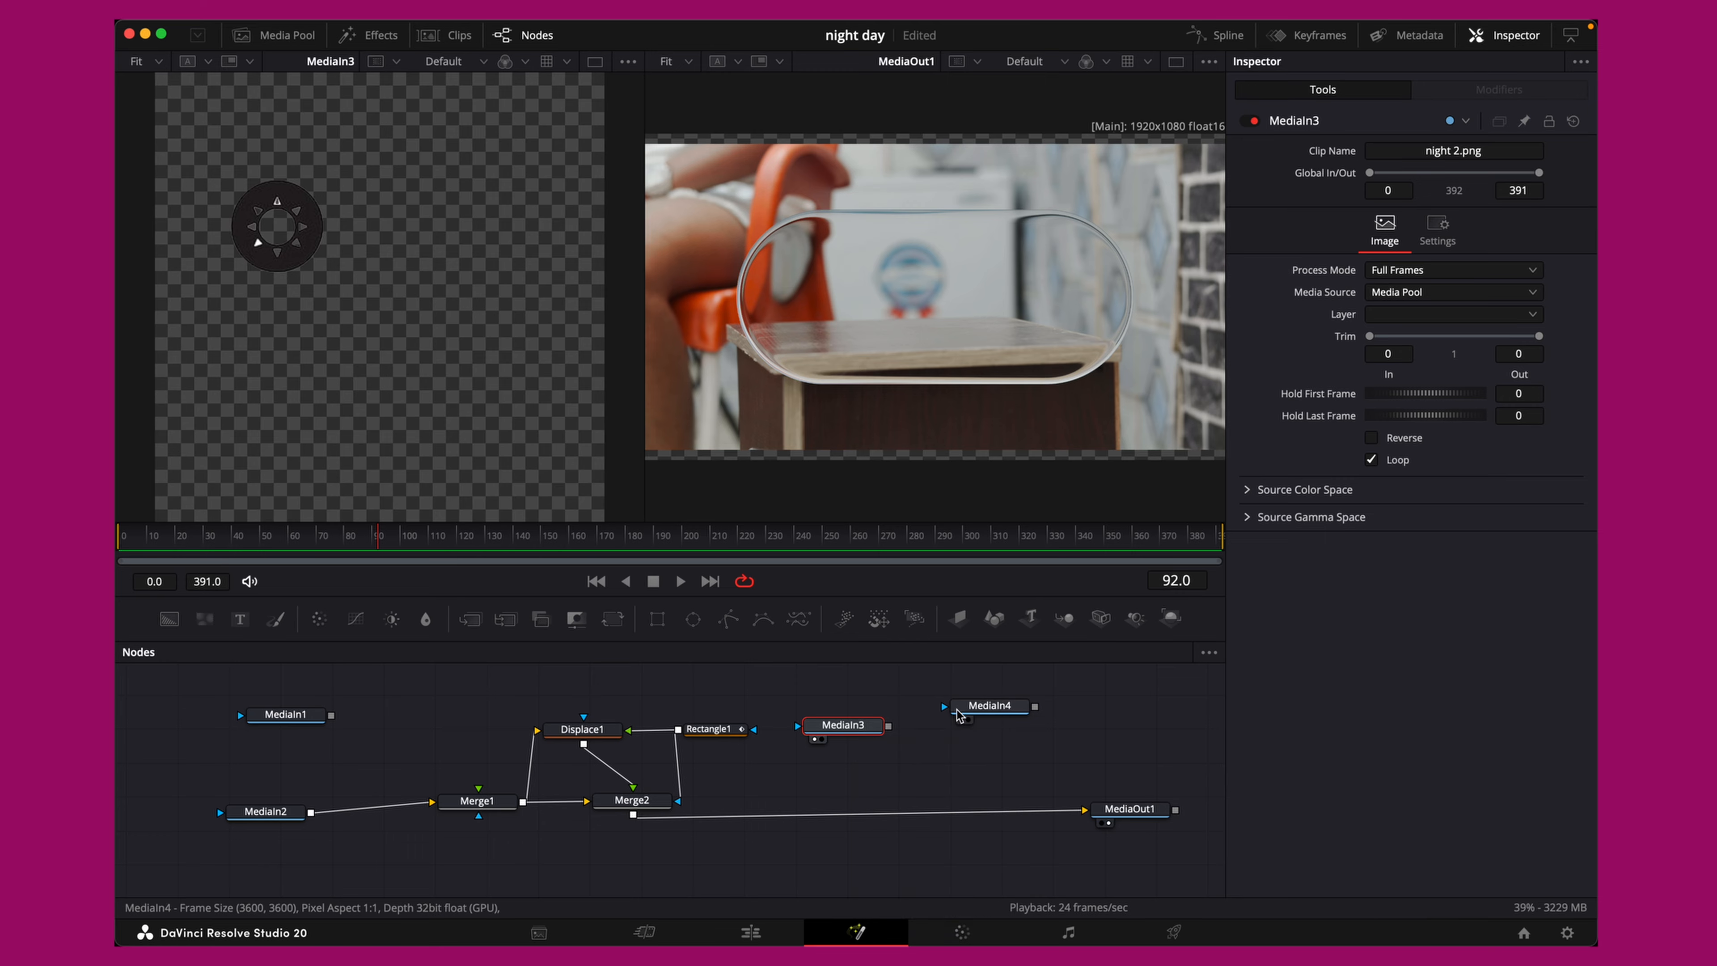
{"action": "left_click_drag", "start_coordinate": [889, 726], "coordinate": [641, 821]}
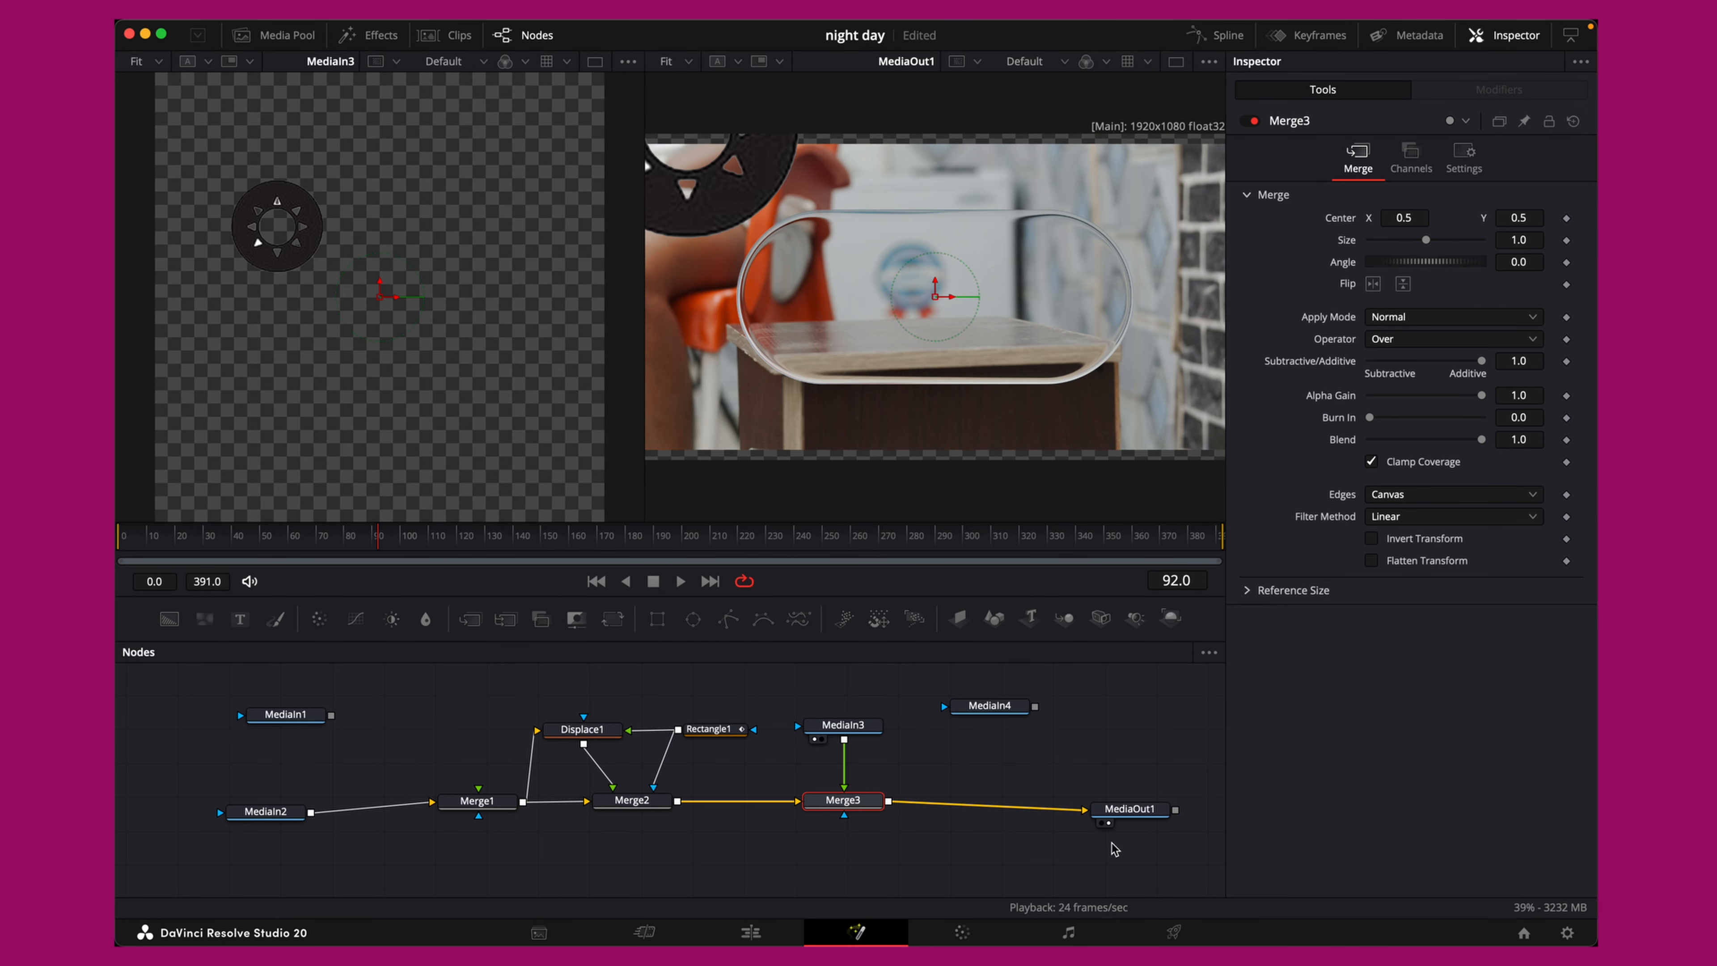
{"action": "left_click_drag", "start_coordinate": [843, 725], "coordinate": [843, 700]}
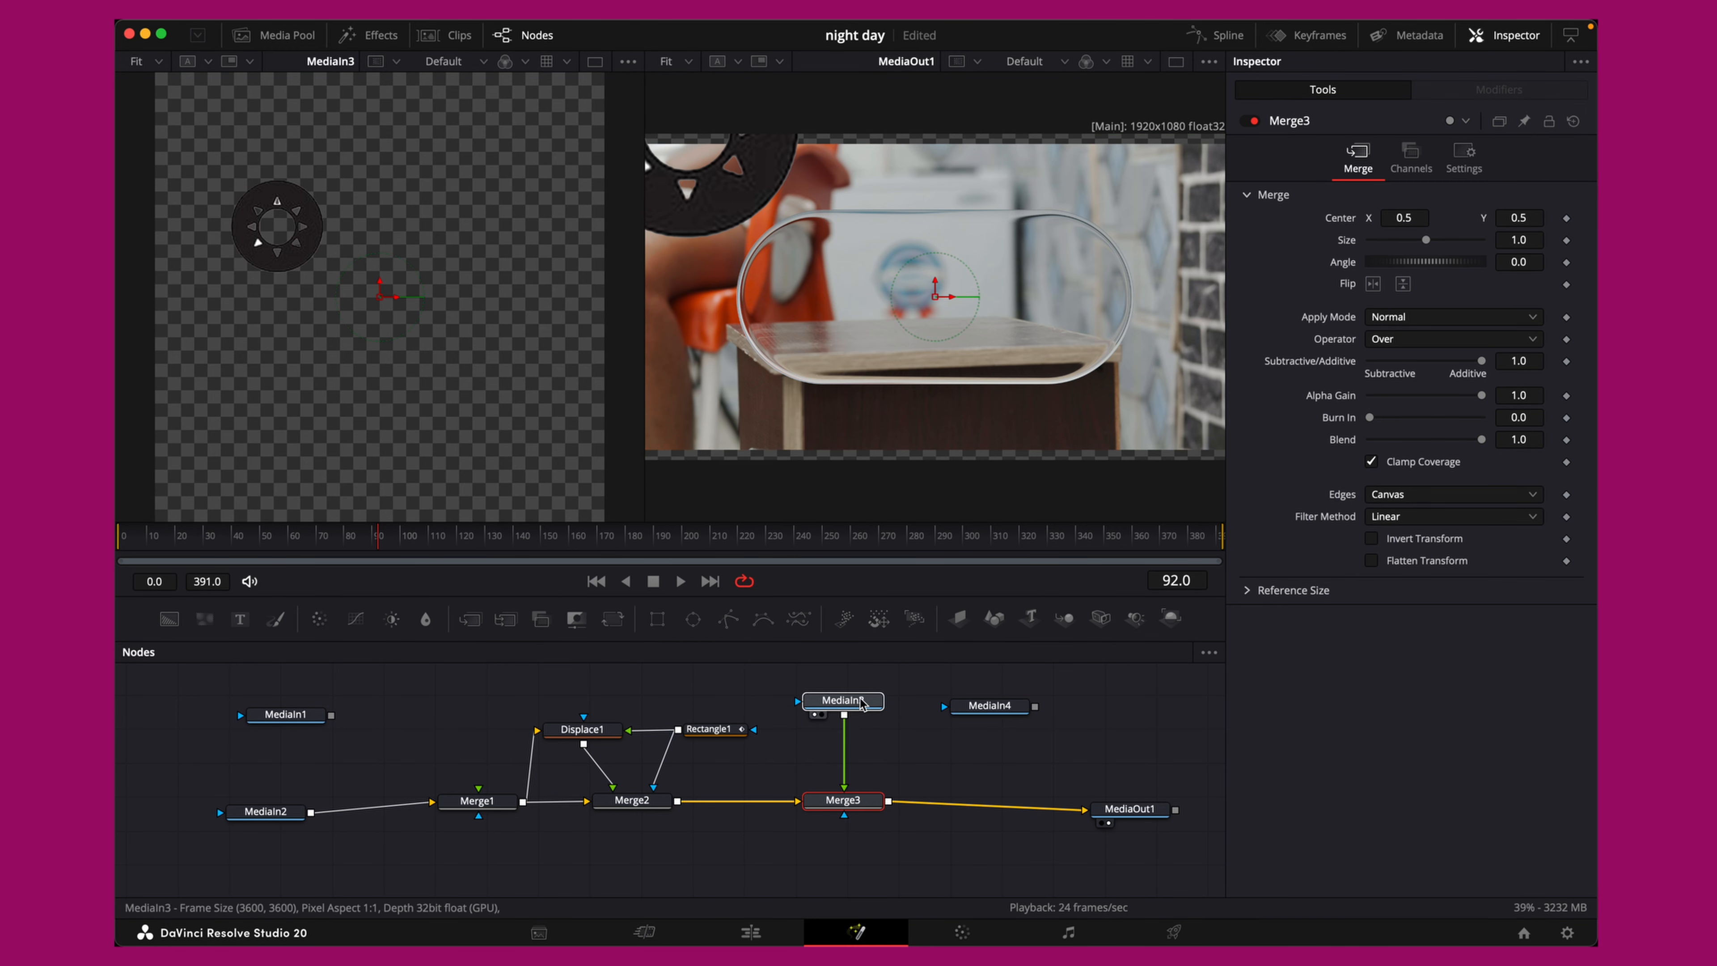
{"action": "left_click", "coordinate": [999, 706]}
{"action": "left_click_drag", "start_coordinate": [1035, 706], "coordinate": [891, 804]}
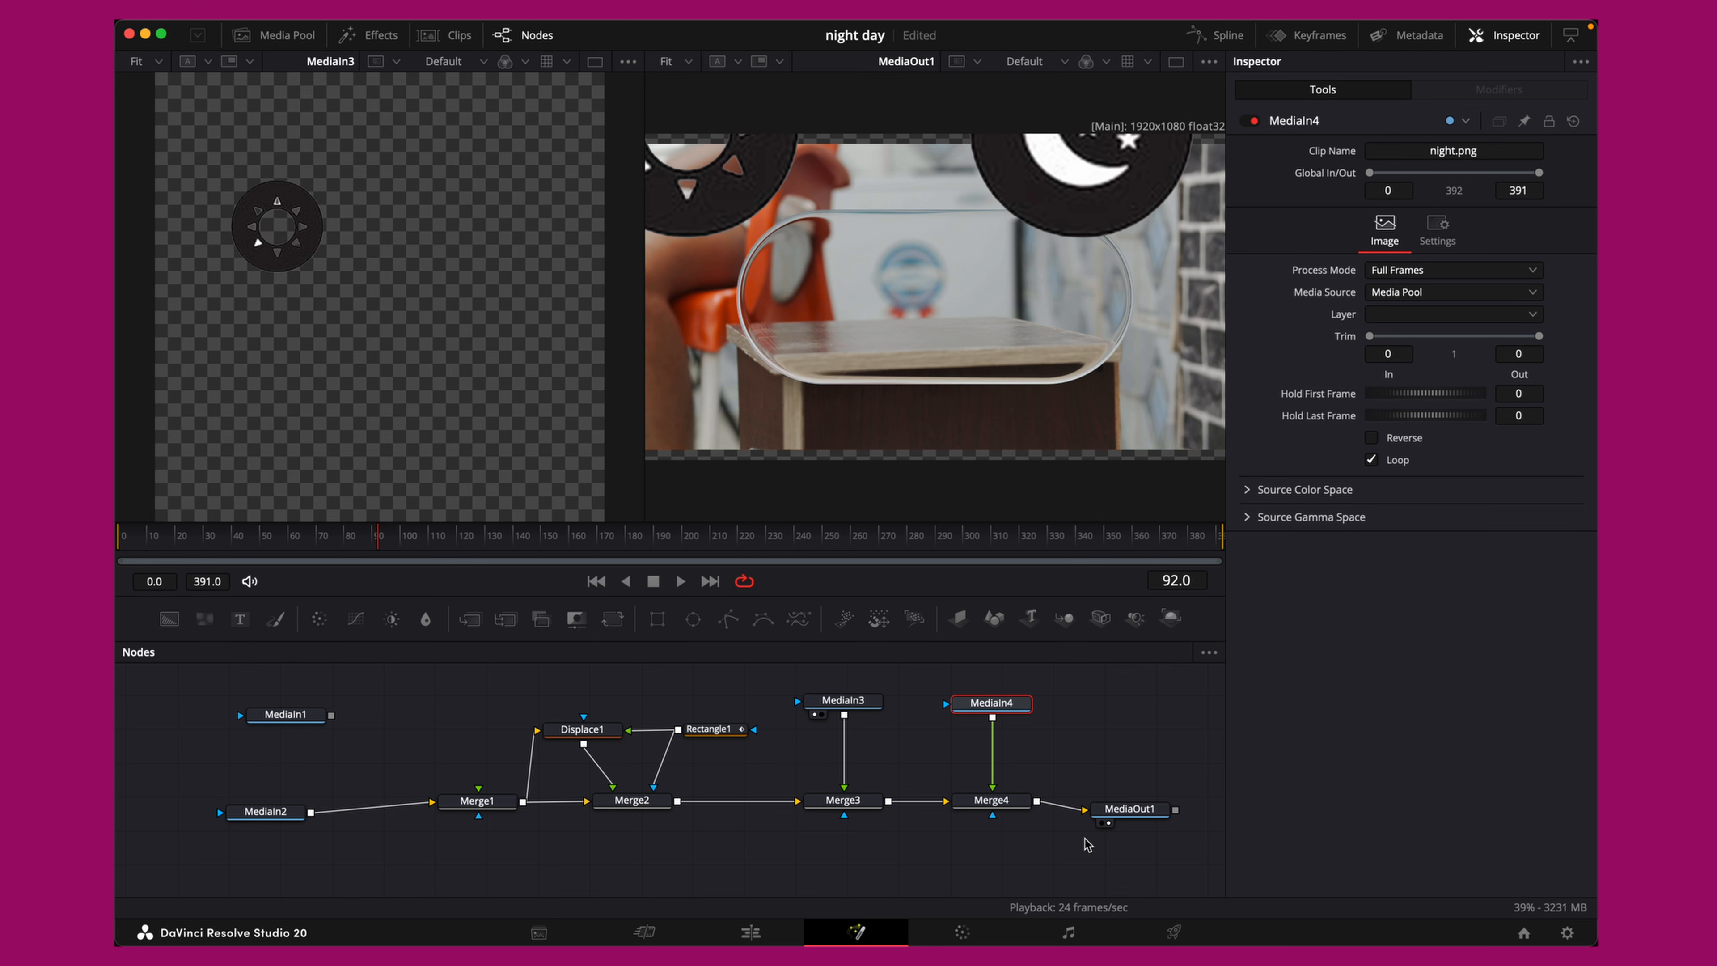
Insert a Transform node between the night 2.png node and Merge3
{"action": "left_click", "coordinate": [846, 704]}
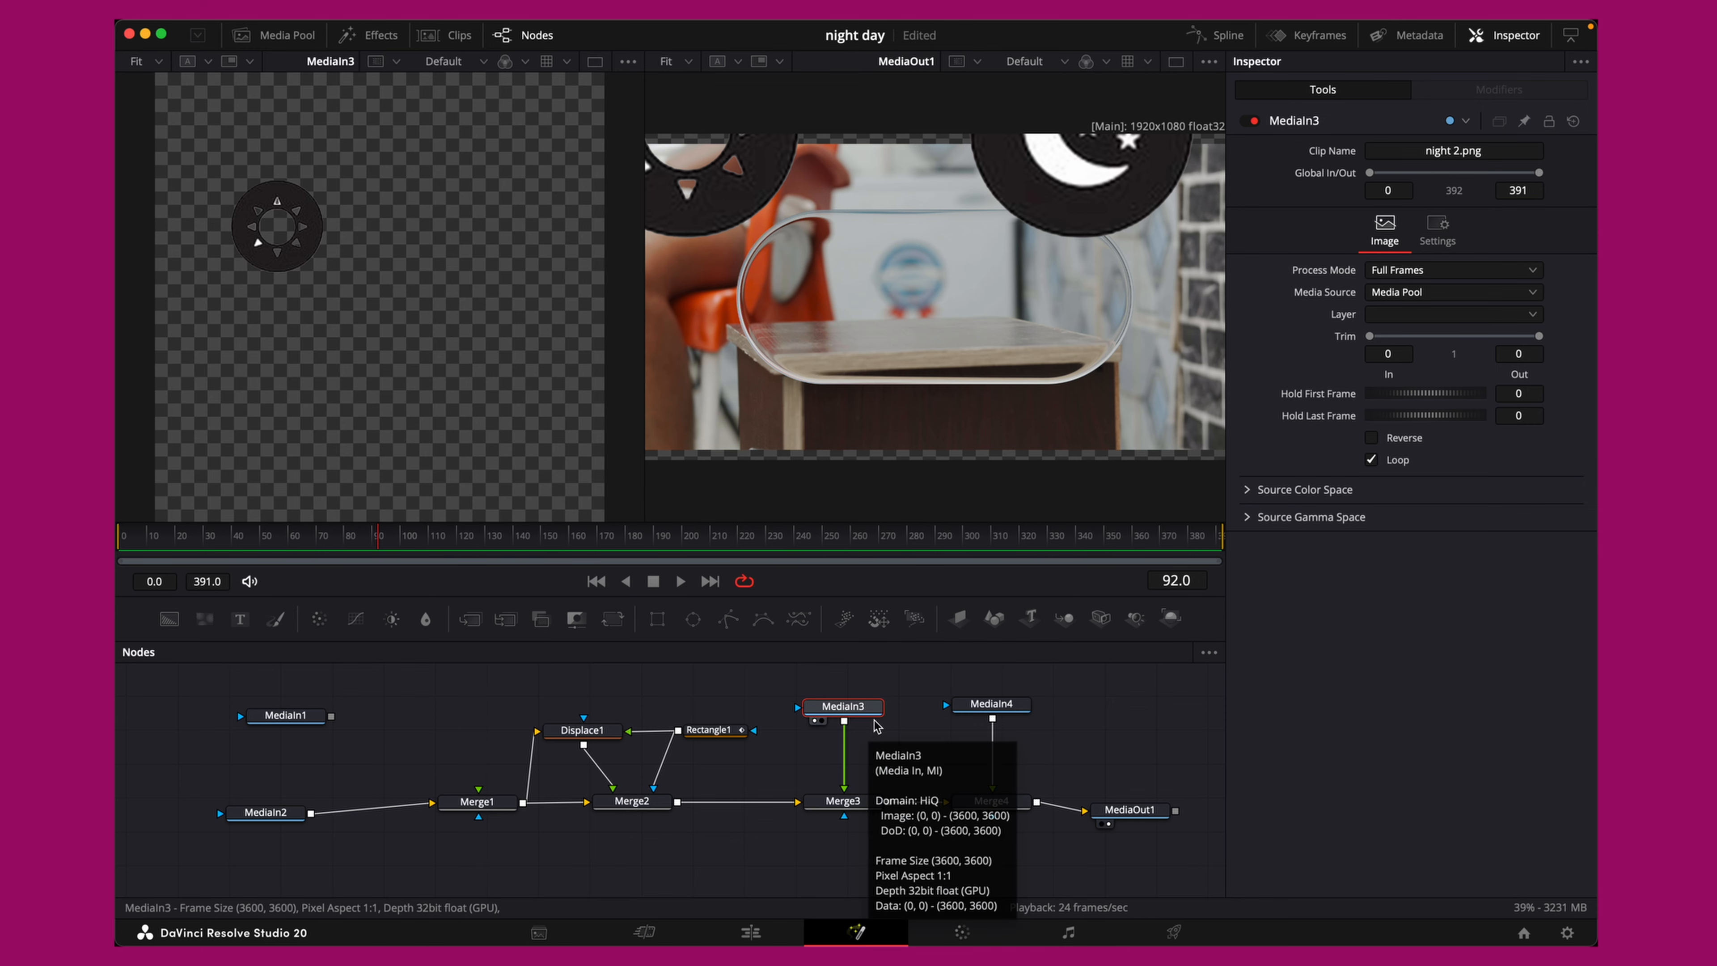
{"action": "key", "text": "shift+space"}
{"action": "type", "text": "displace"}
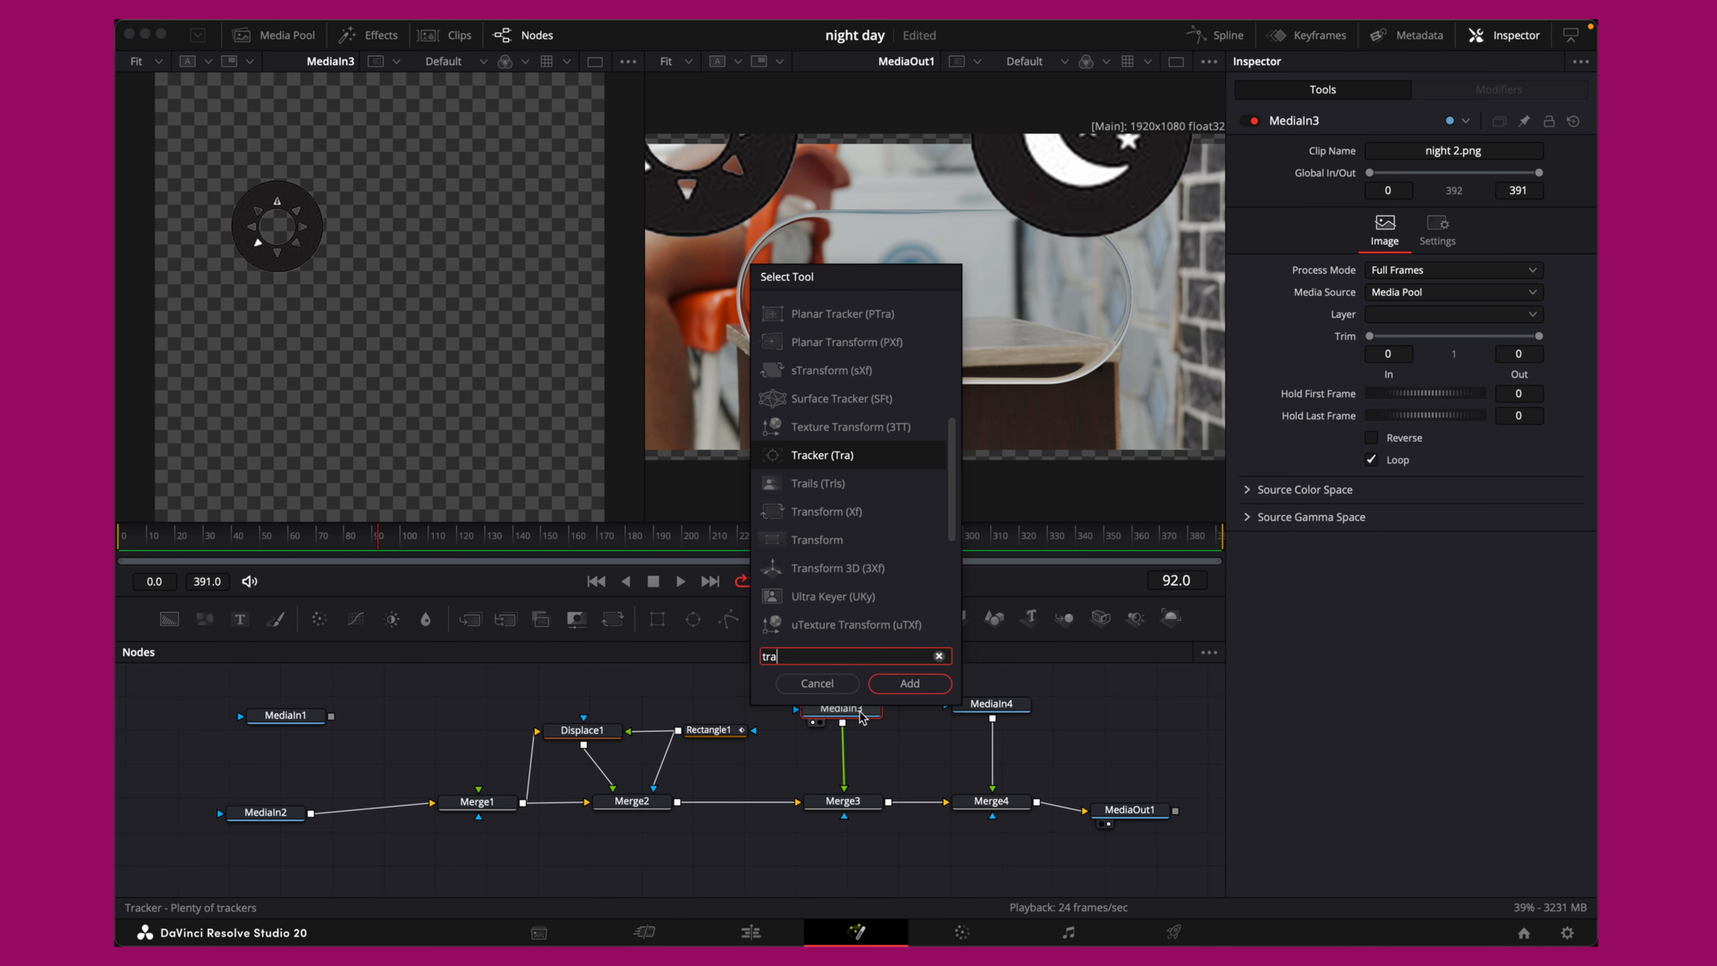
{"action": "type", "text": "nsf"}
{"action": "key", "text": "Return"}
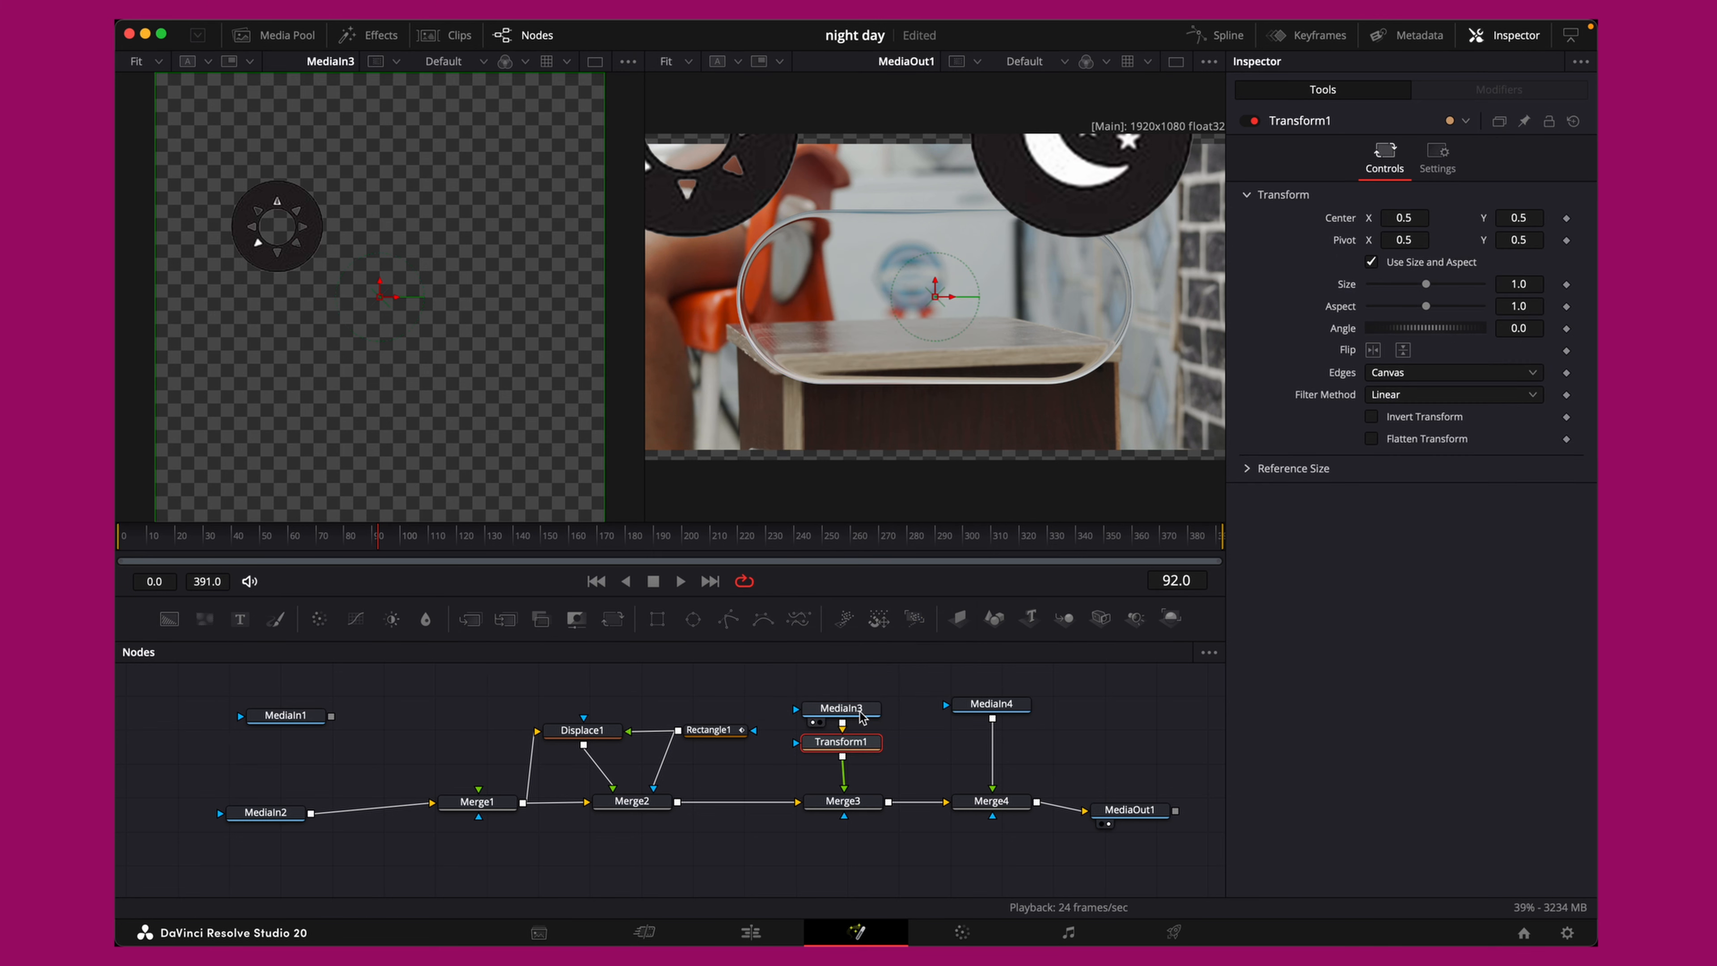
{"action": "left_click_drag", "start_coordinate": [860, 742], "coordinate": [860, 750]}
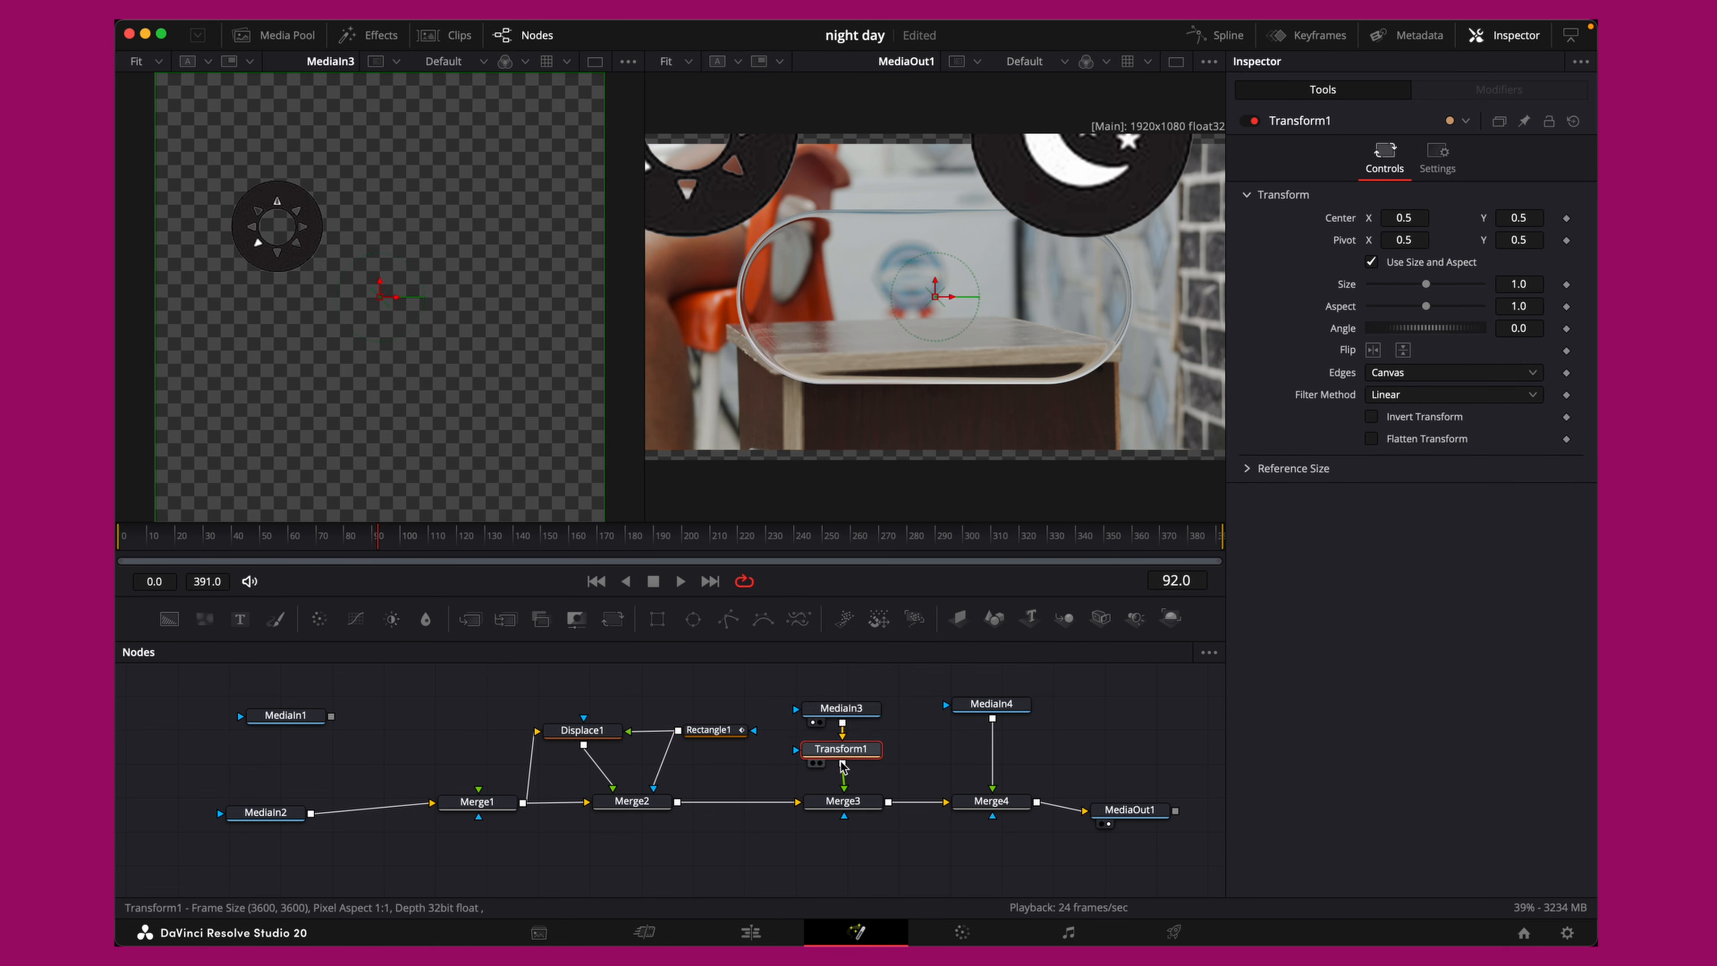
Scale the sun icon to Size 0.25 and set its Center to X 0.439, Y 0.458 inside the glass shape
{"action": "left_click_drag", "start_coordinate": [1427, 289], "coordinate": [1376, 267]}
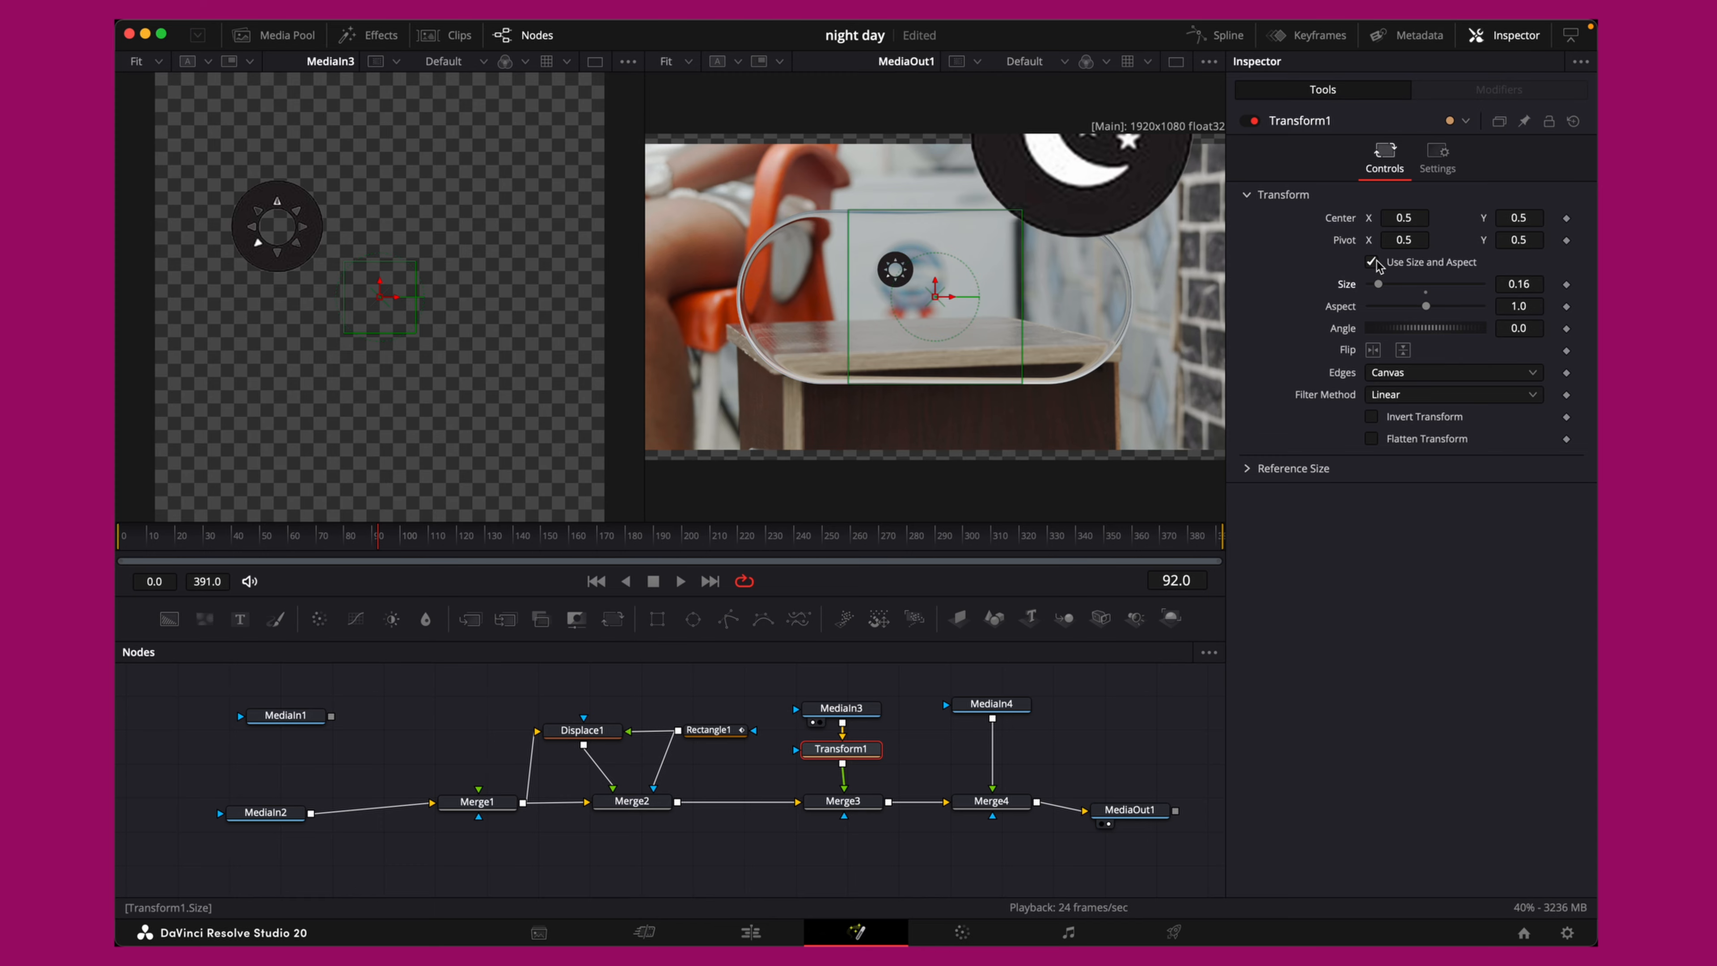
{"action": "left_click_drag", "start_coordinate": [1515, 217], "coordinate": [1385, 284]}
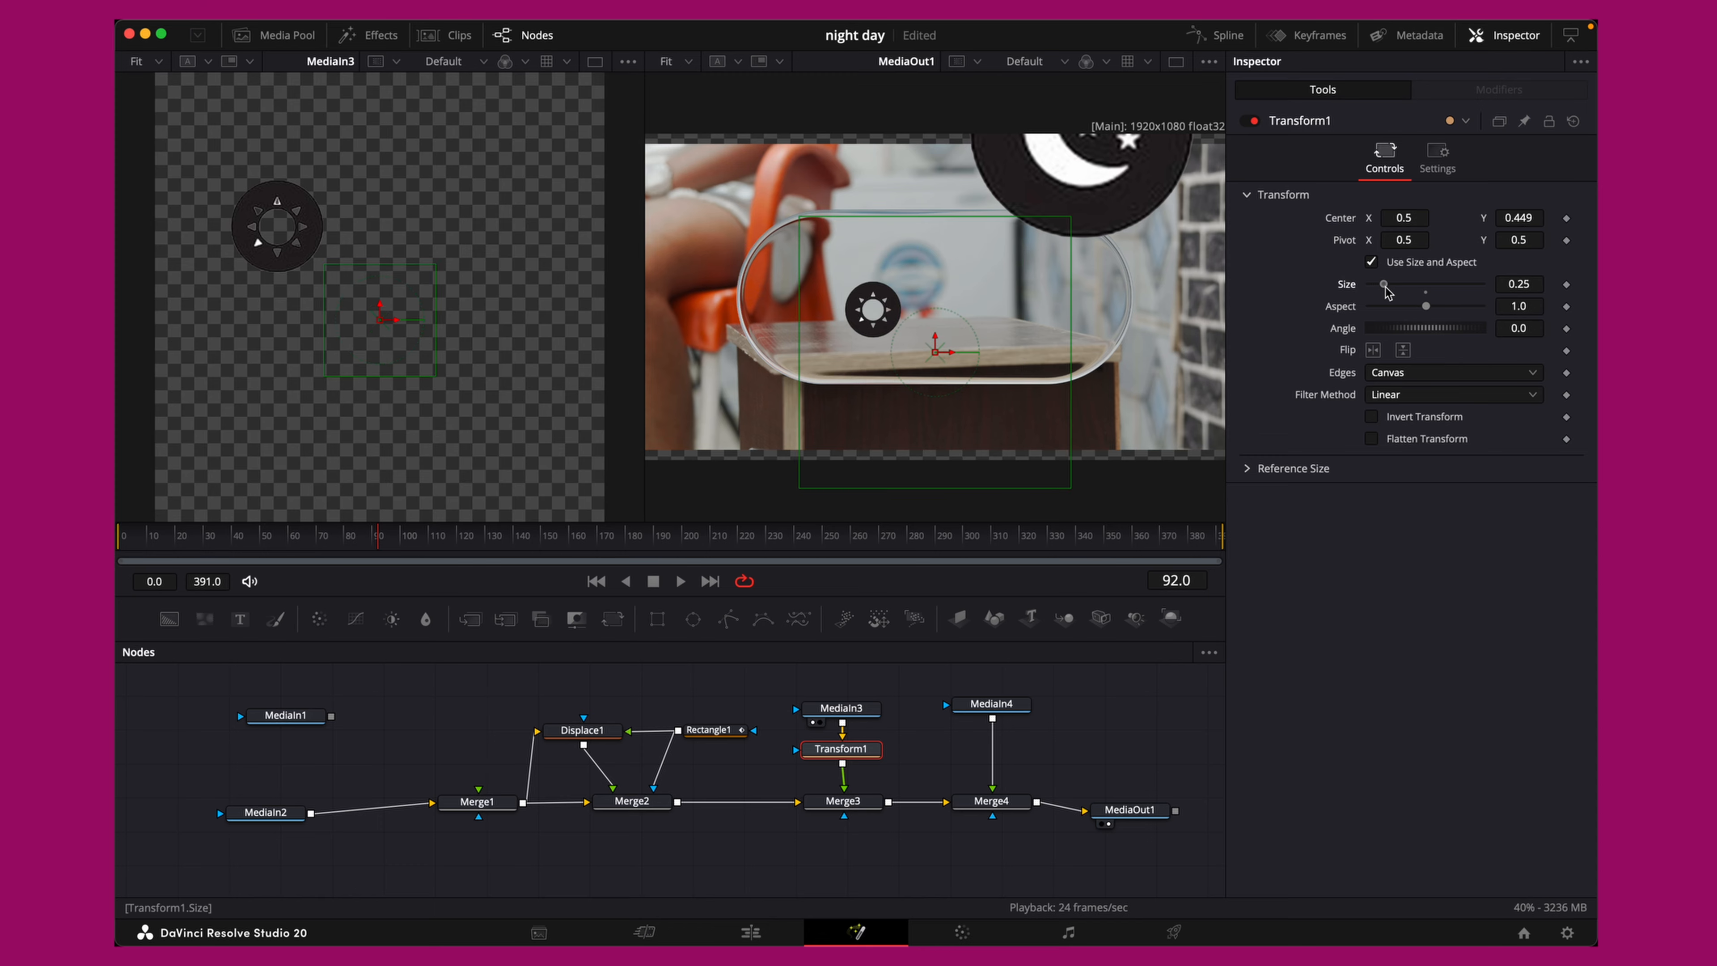
{"action": "left_click_drag", "start_coordinate": [1404, 217], "coordinate": [1379, 219]}
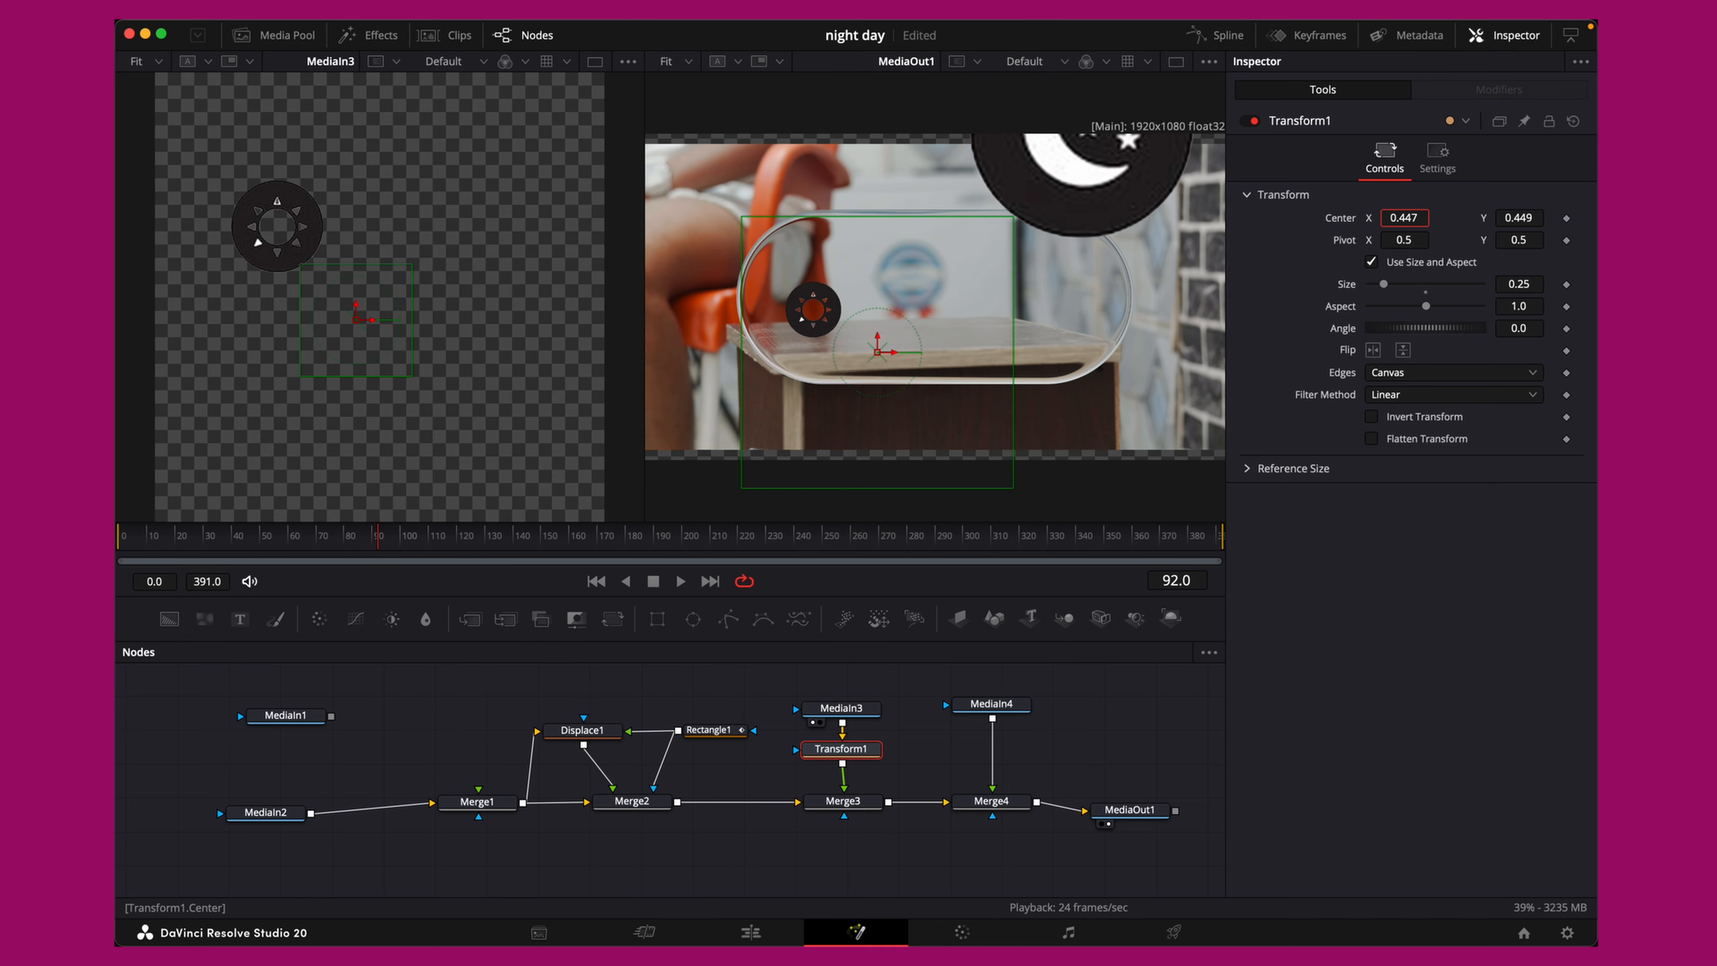
{"action": "left_click_drag", "start_coordinate": [1502, 226], "coordinate": [1520, 215]}
{"action": "left_click_drag", "start_coordinate": [1416, 218], "coordinate": [1405, 217]}
{"action": "left_click_drag", "start_coordinate": [1513, 217], "coordinate": [1520, 217]}
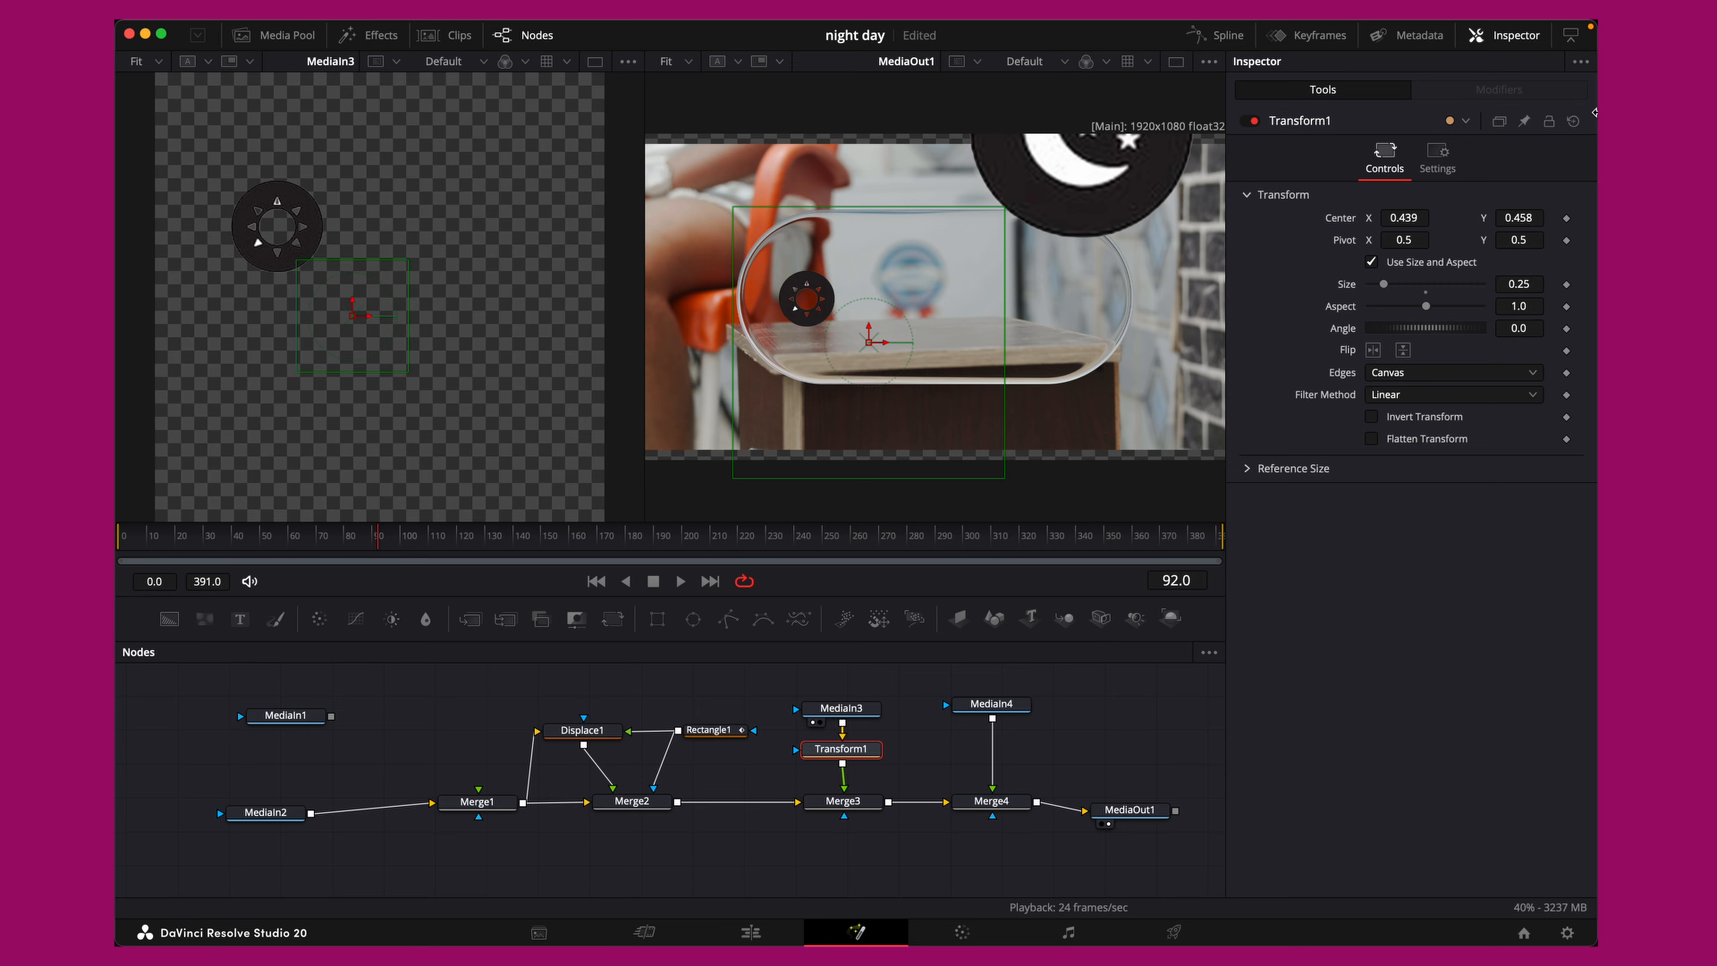
Paste an instance of Transform1 and insert it between the night.png node and Merge4
{"action": "left_click", "coordinate": [946, 742]}
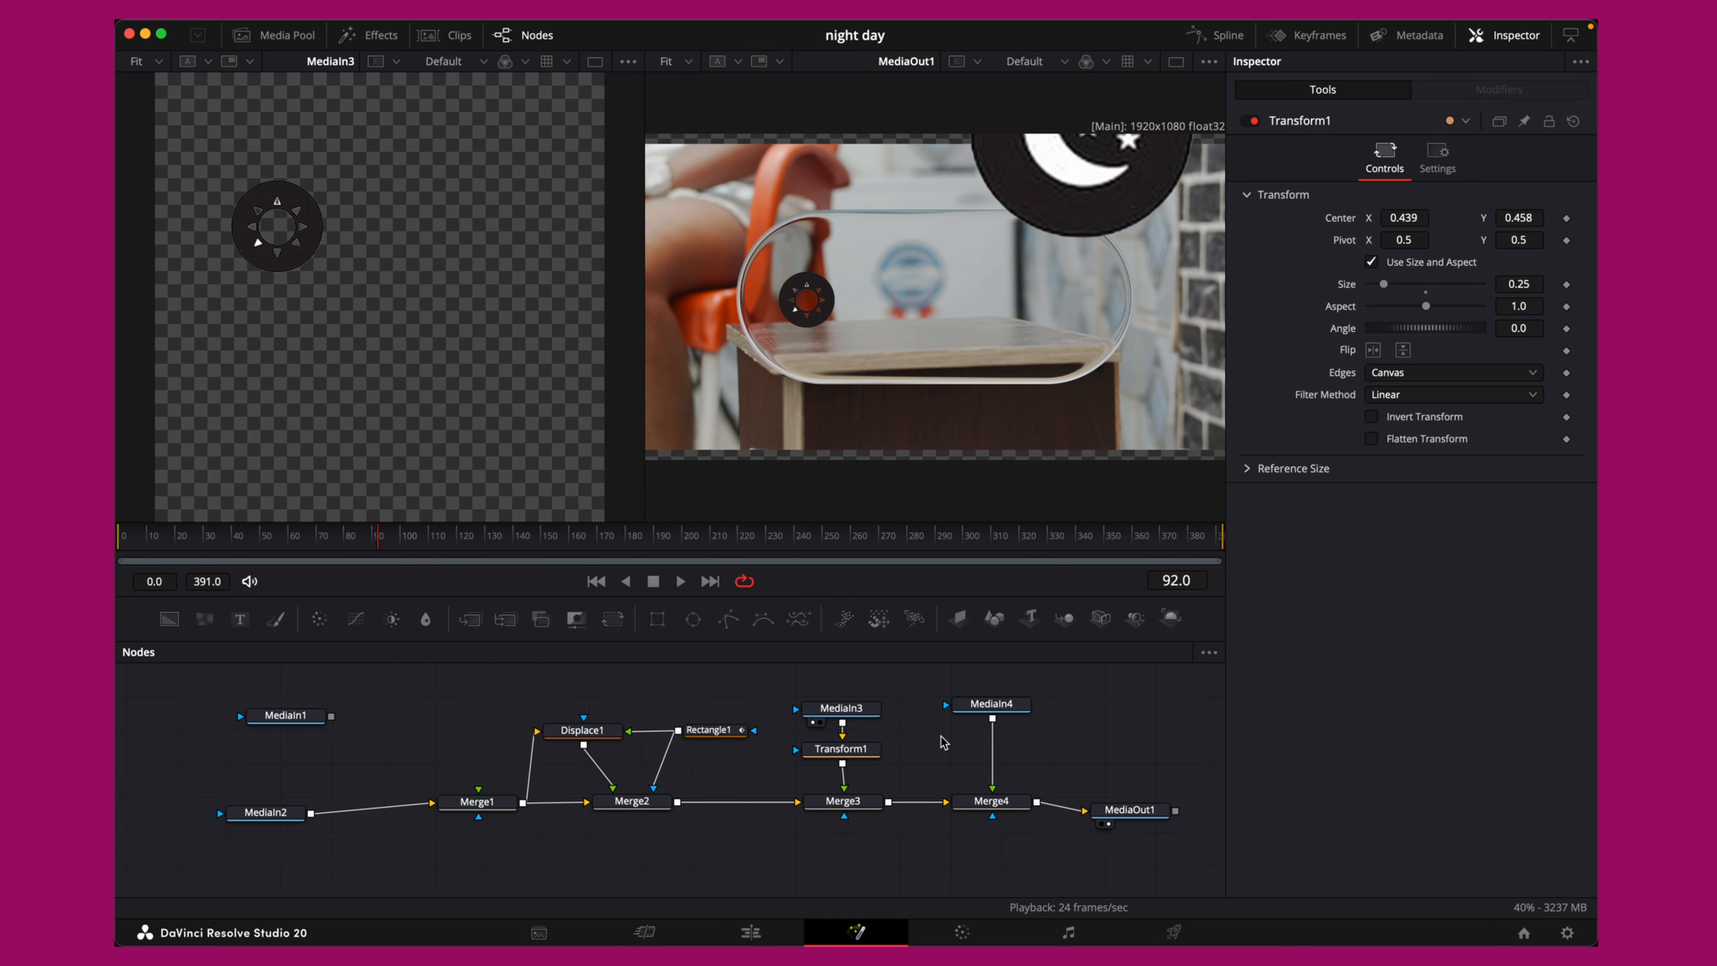
{"action": "key", "text": "ctrl+shift+v"}
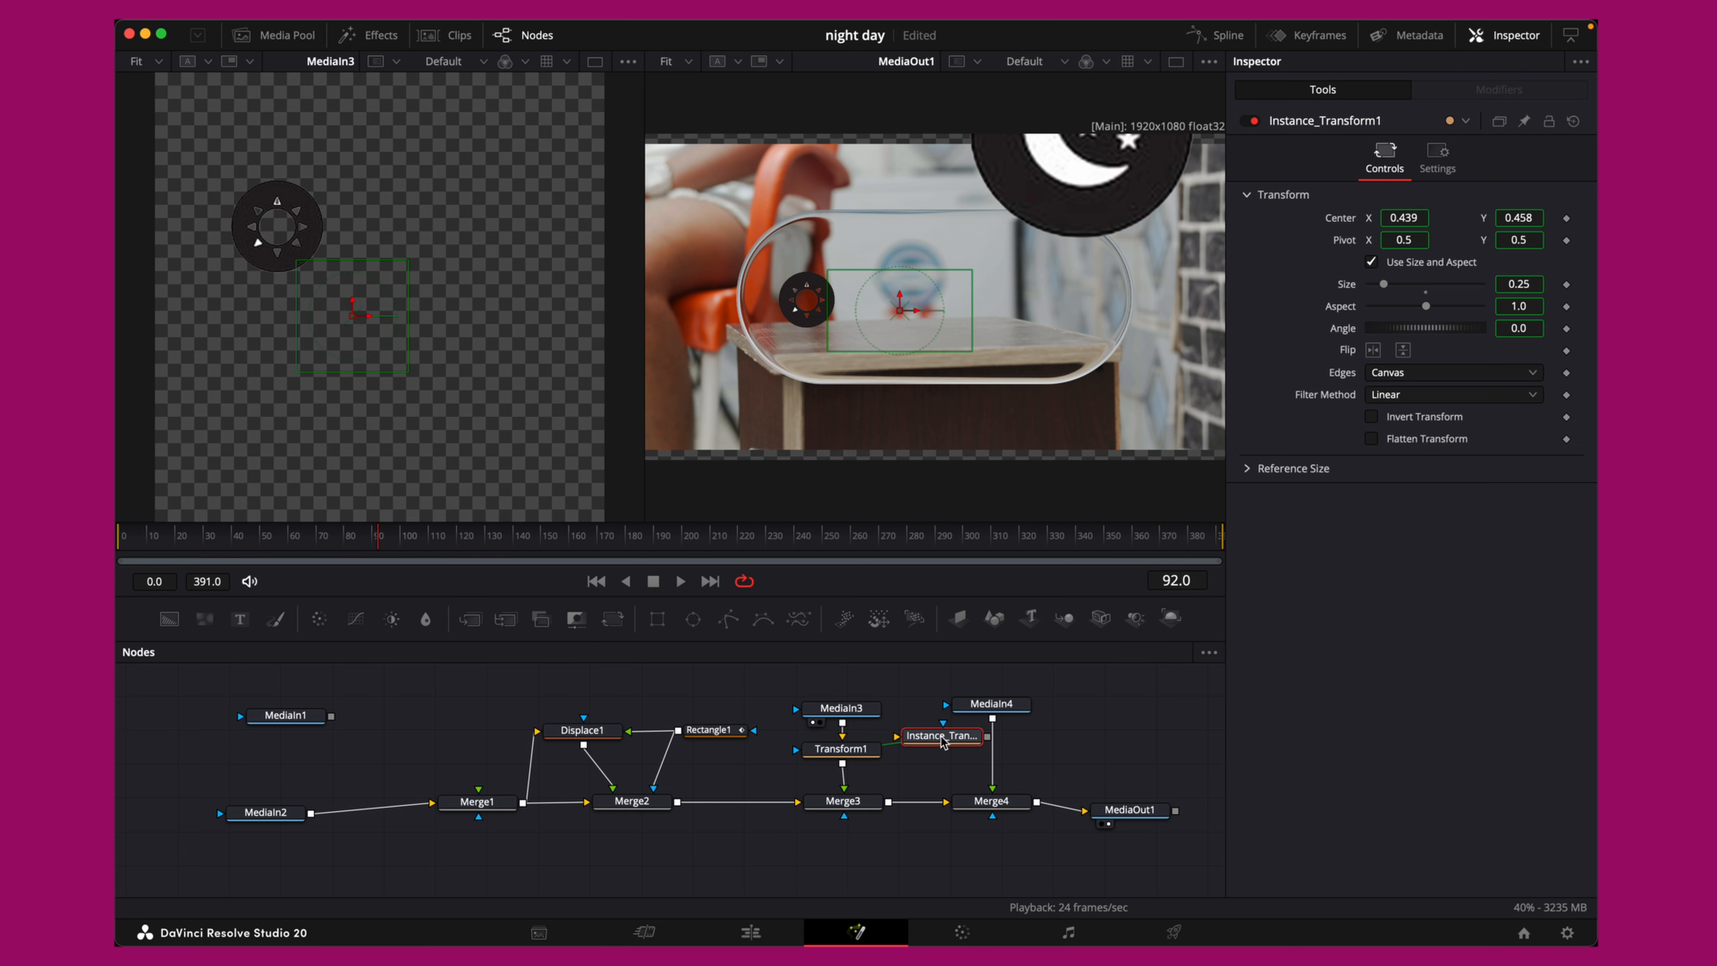
{"action": "left_click_drag", "start_coordinate": [945, 741], "coordinate": [999, 756]}
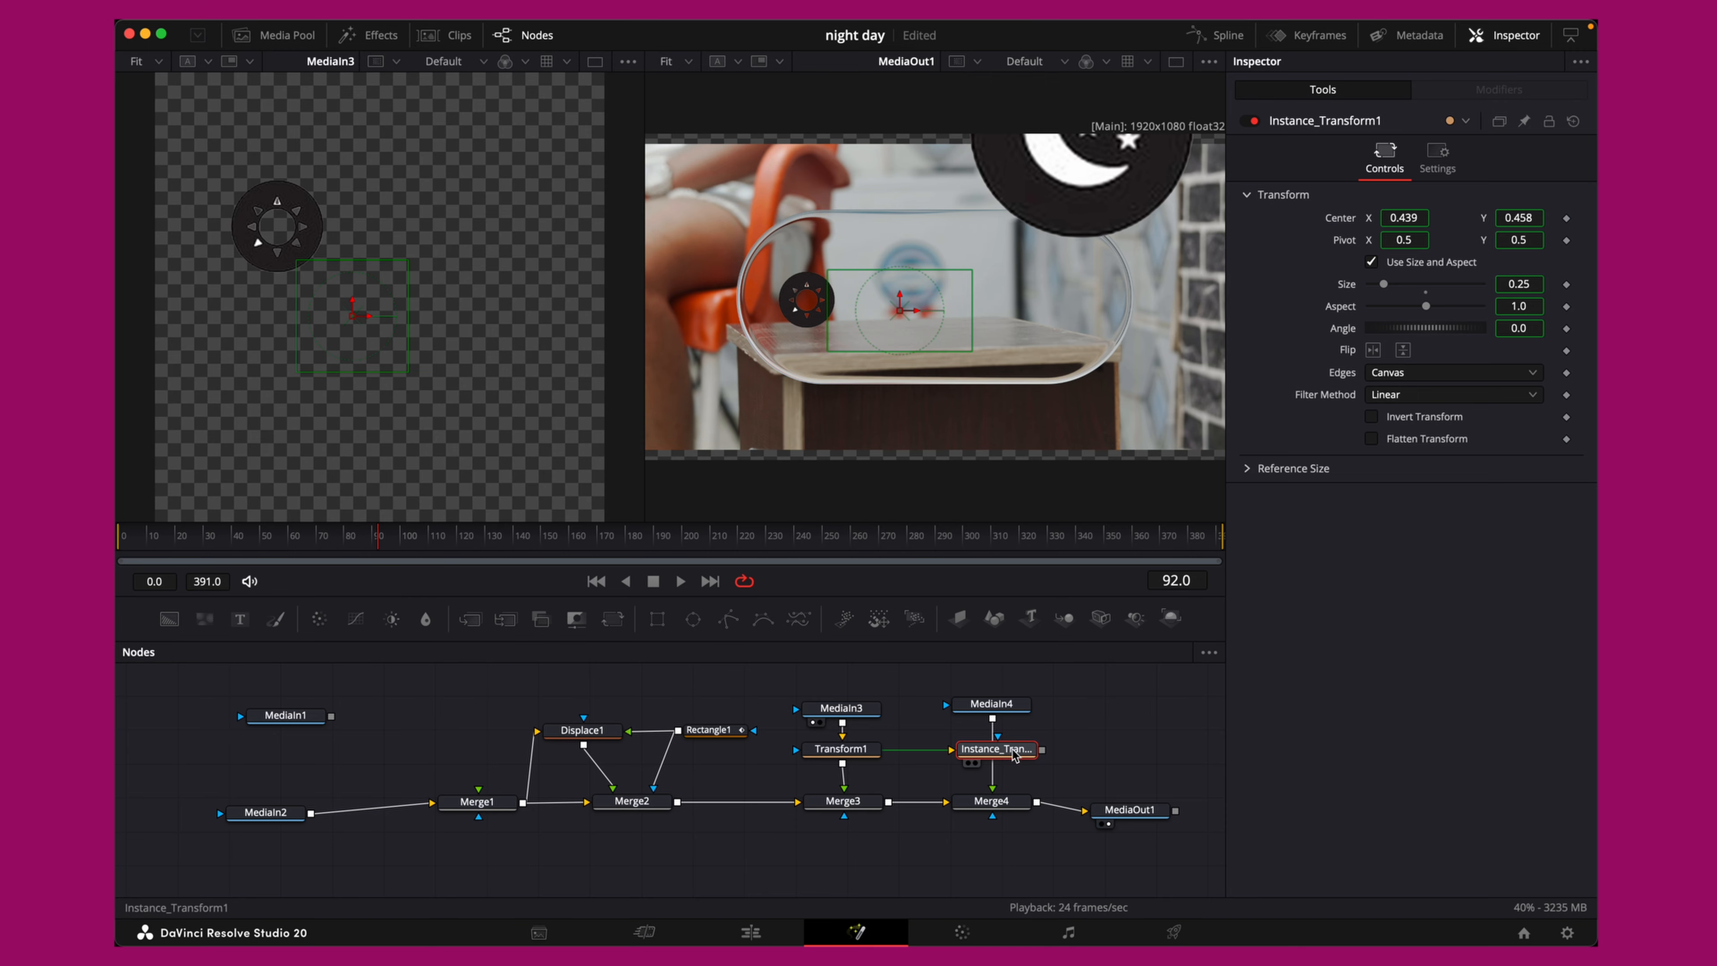
{"action": "mouse_move", "coordinate": [996, 753]}
{"action": "left_mouse_down"}
{"action": "mouse_move", "coordinate": [980, 752]}
{"action": "mouse_move", "coordinate": [1002, 758]}
{"action": "left_mouse_up"}
{"action": "scroll", "coordinate": [1000, 757], "scroll_direction": "up", "scroll_amount": 5}
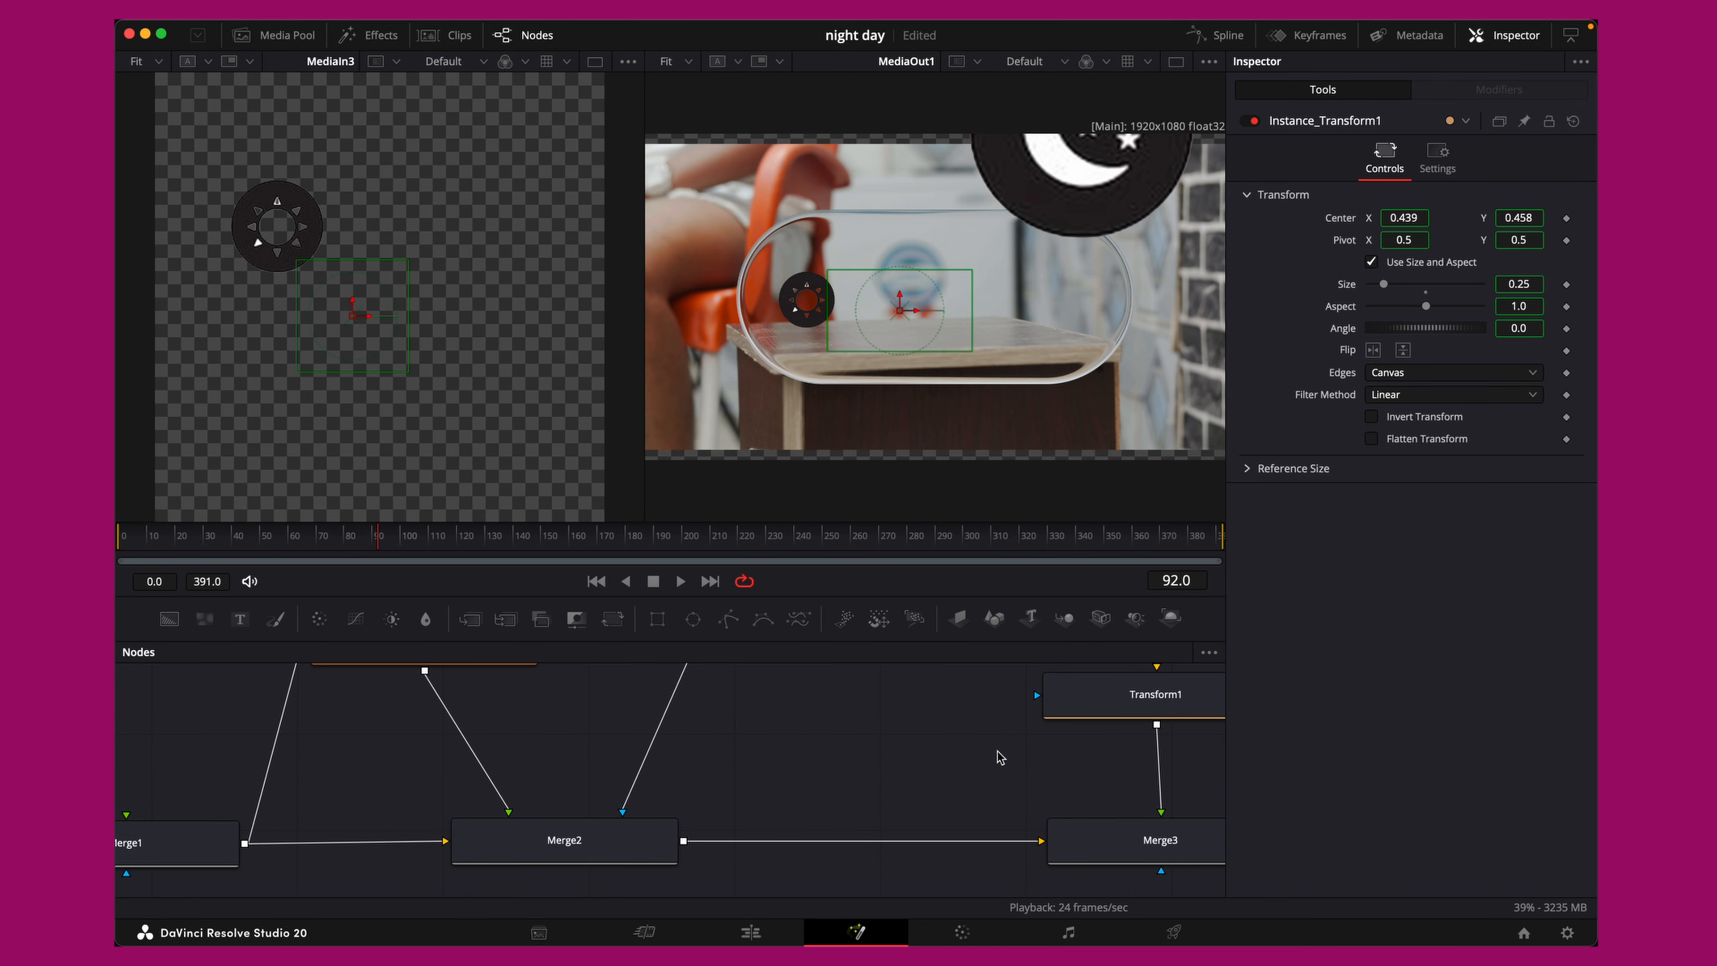
{"action": "scroll", "coordinate": [1000, 757], "scroll_direction": "right", "scroll_amount": 10}
{"action": "scroll", "coordinate": [1001, 758], "scroll_direction": "up", "scroll_amount": 2}
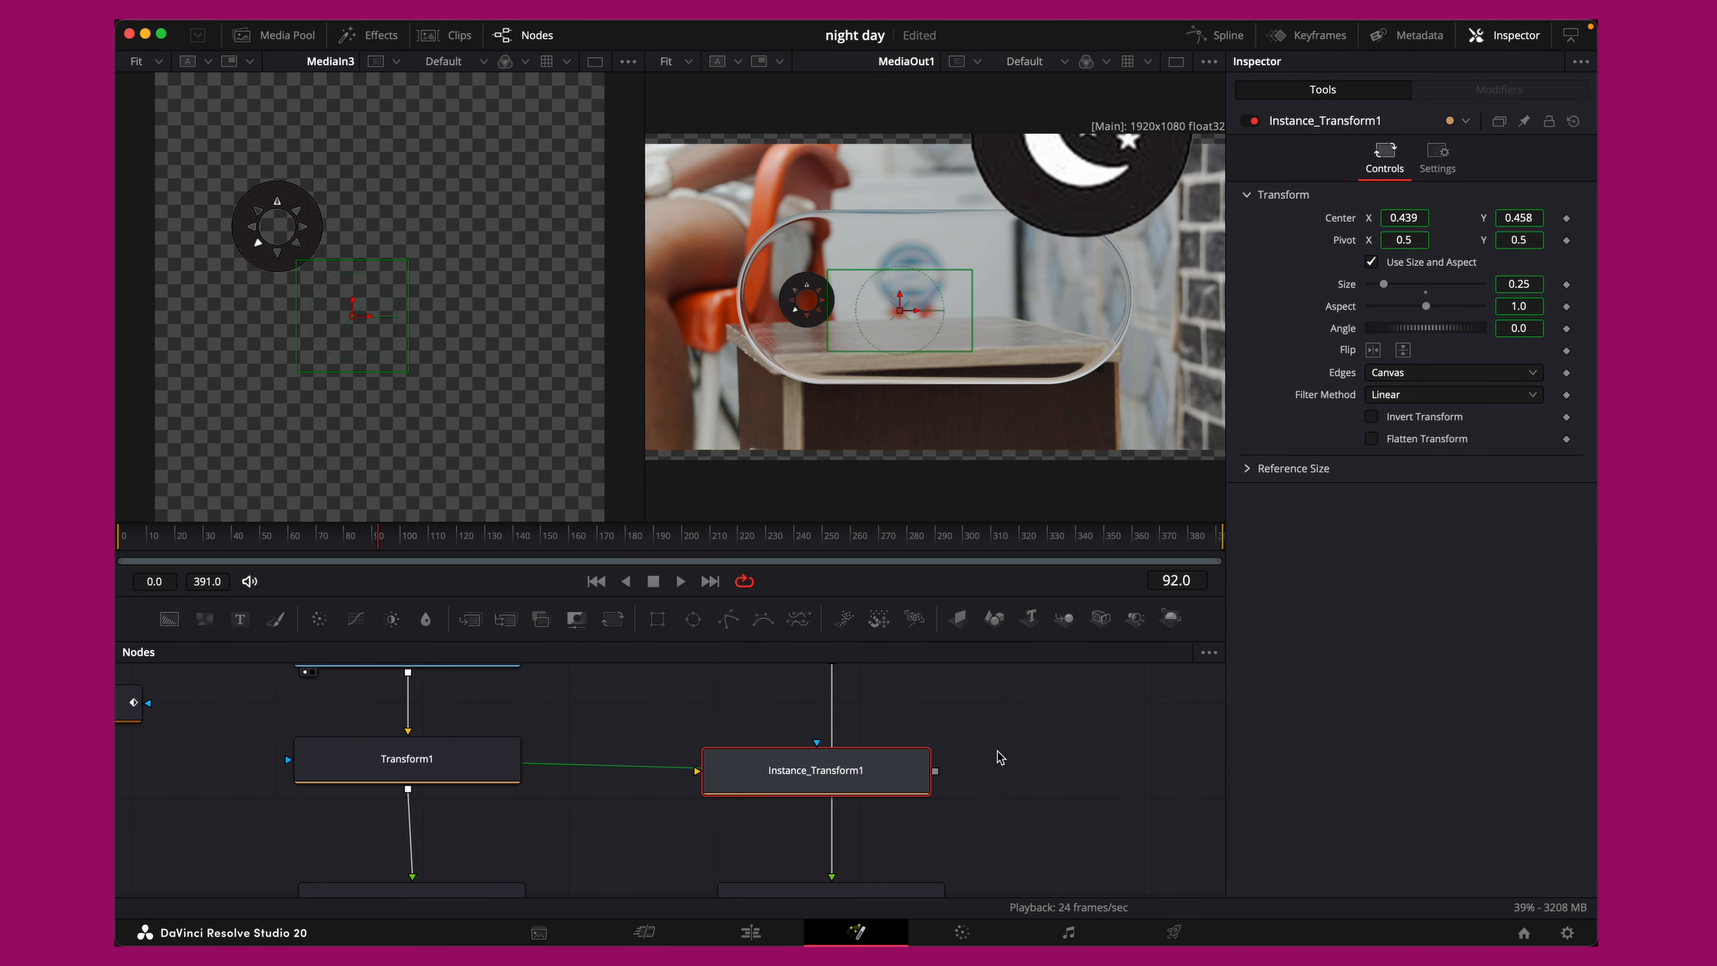
{"action": "scroll", "coordinate": [1000, 758], "scroll_direction": "up", "scroll_amount": 1}
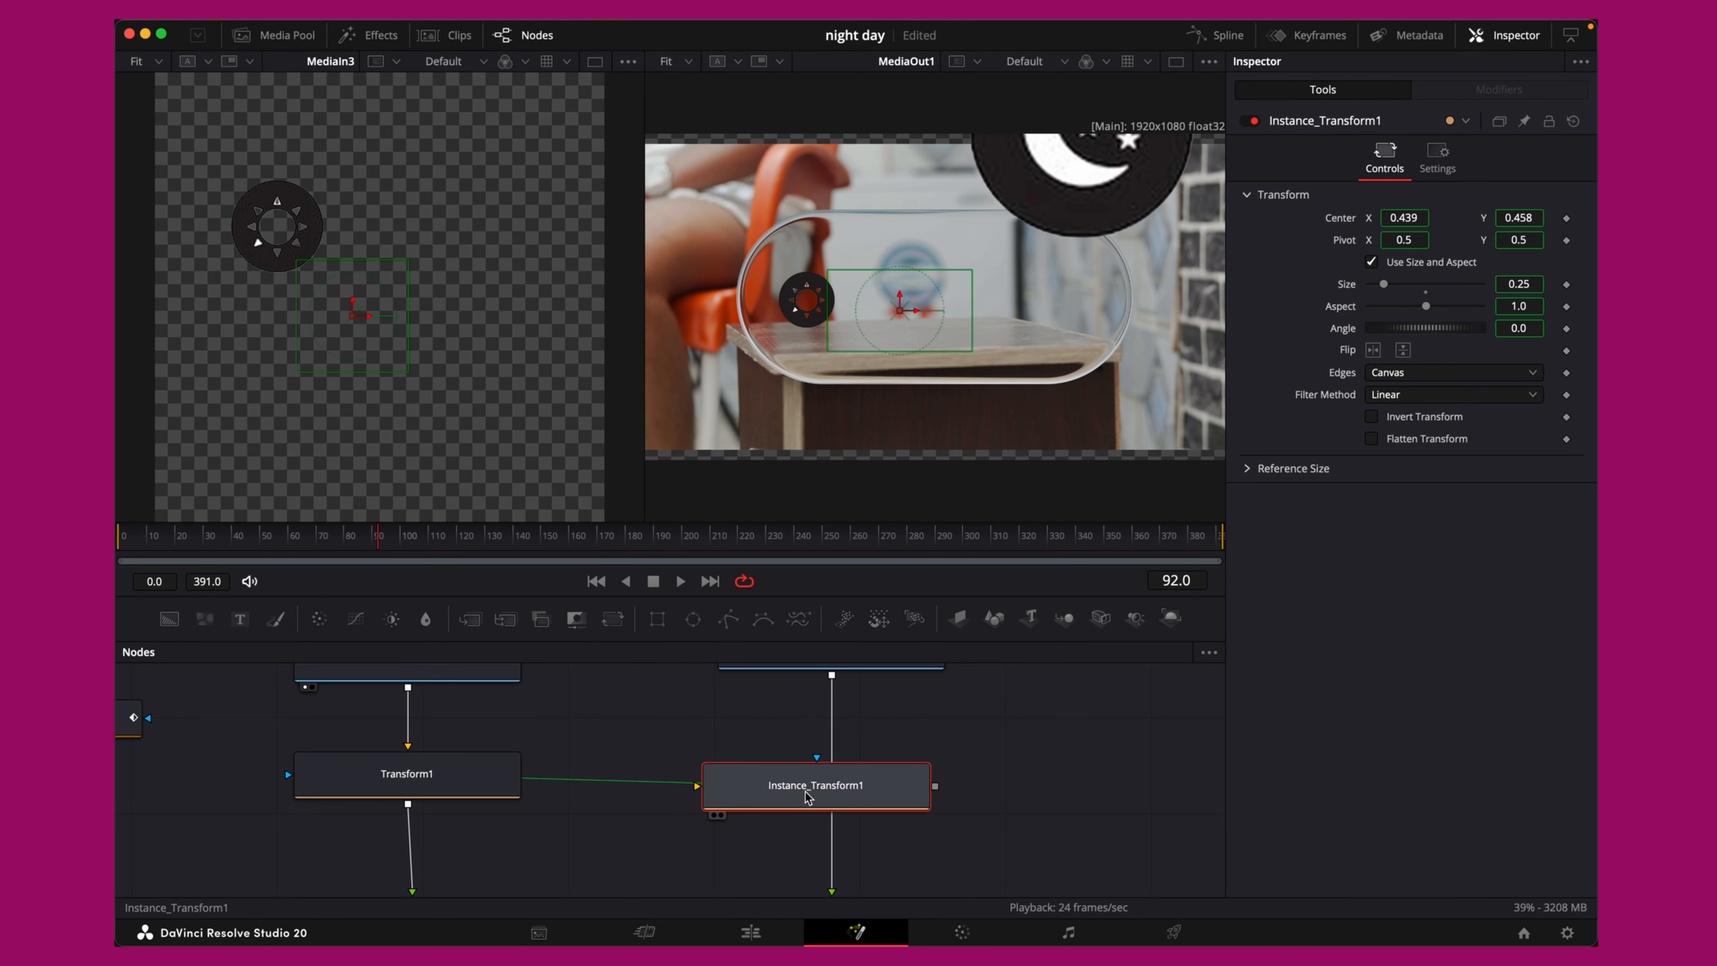
{"action": "left_click_drag", "start_coordinate": [813, 792], "coordinate": [887, 796]}
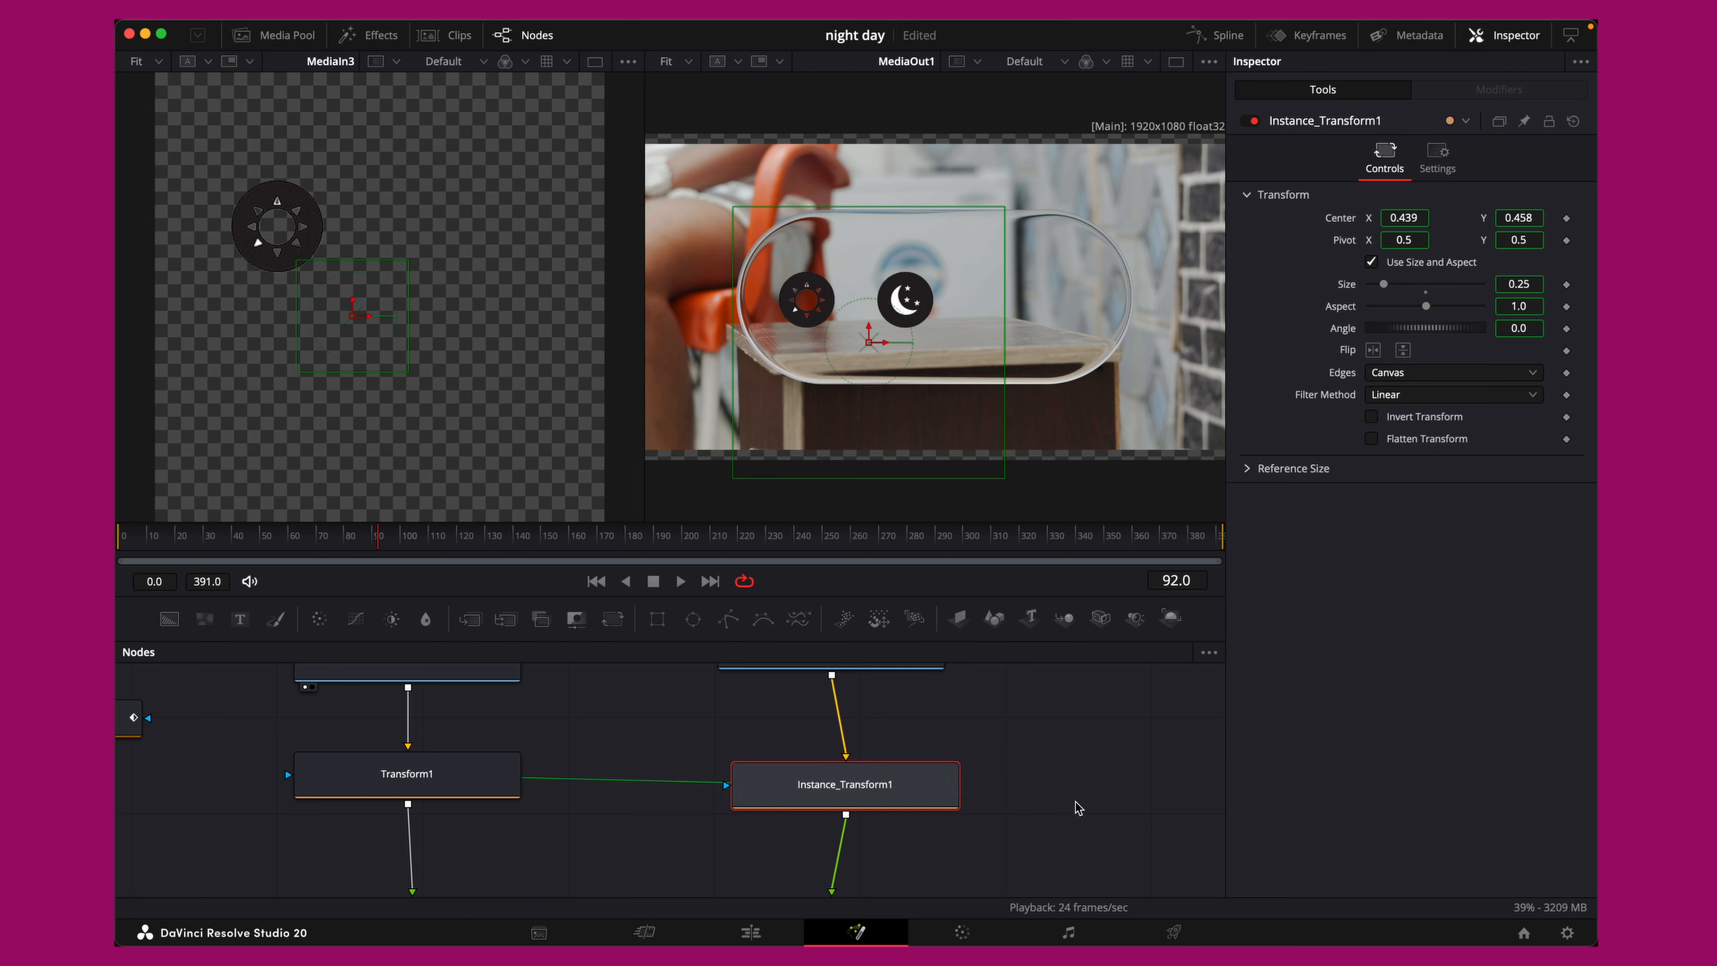
Try shifting the instanced Transform's Center X to 0.519 while it is still linked, and undo the change
{"action": "key", "text": "ctrl+f"}
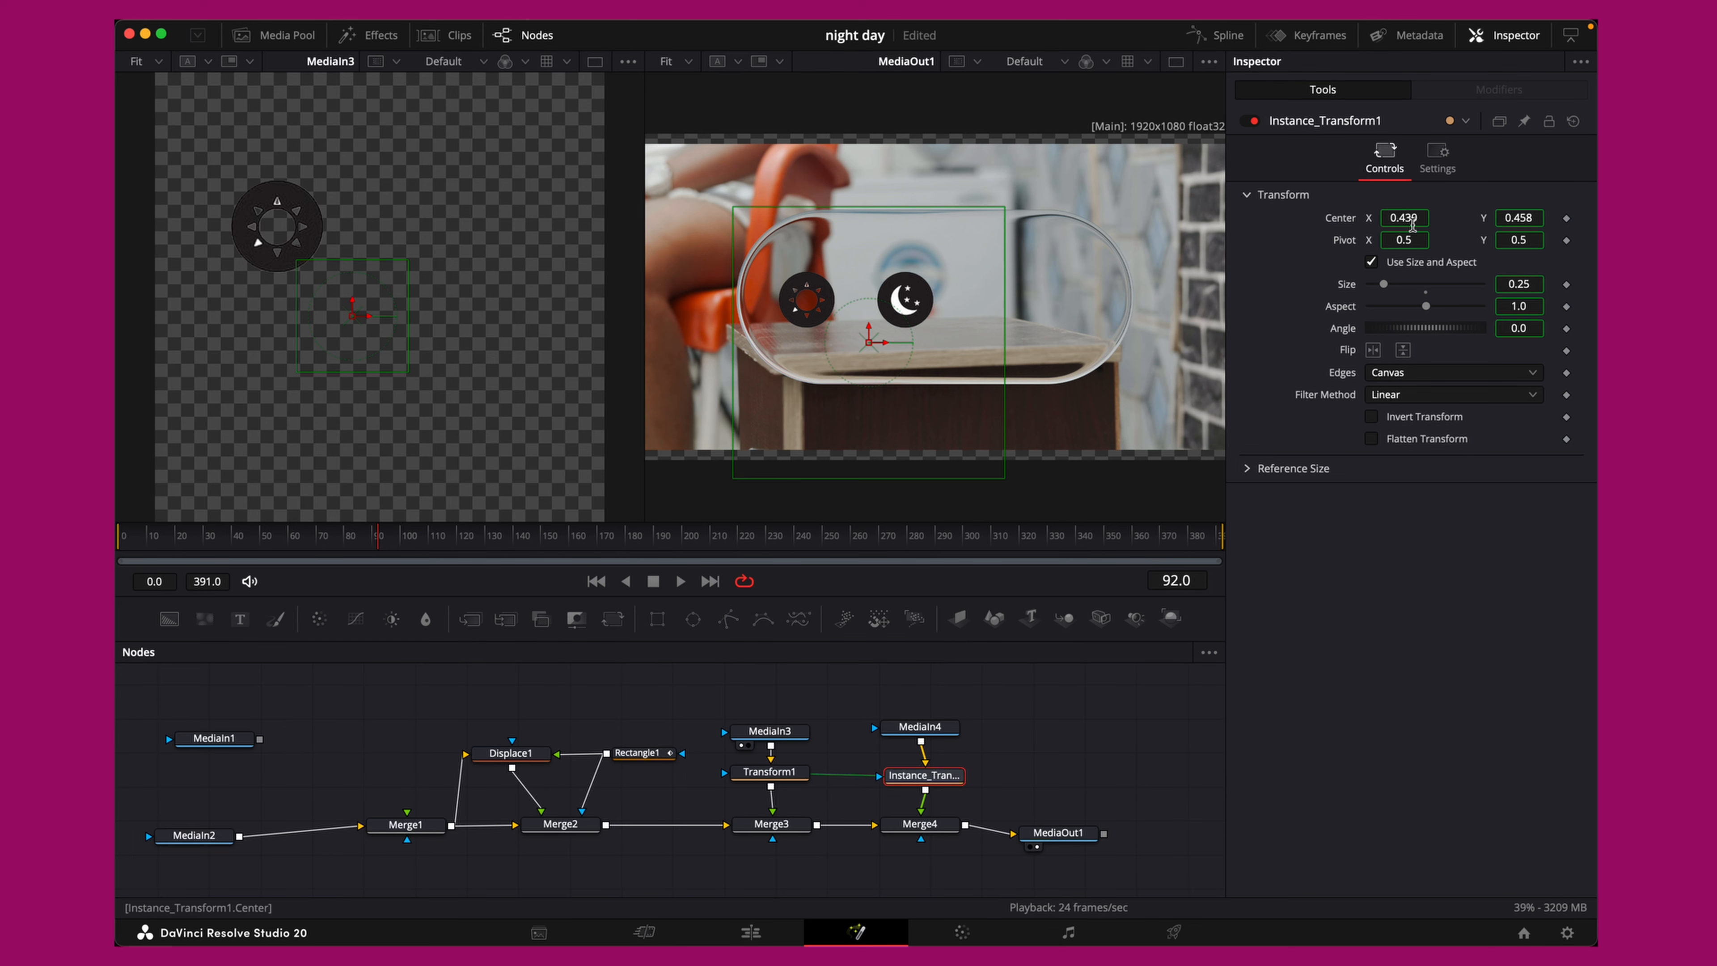
{"action": "left_click_drag", "start_coordinate": [1401, 216], "coordinate": [1402, 215]}
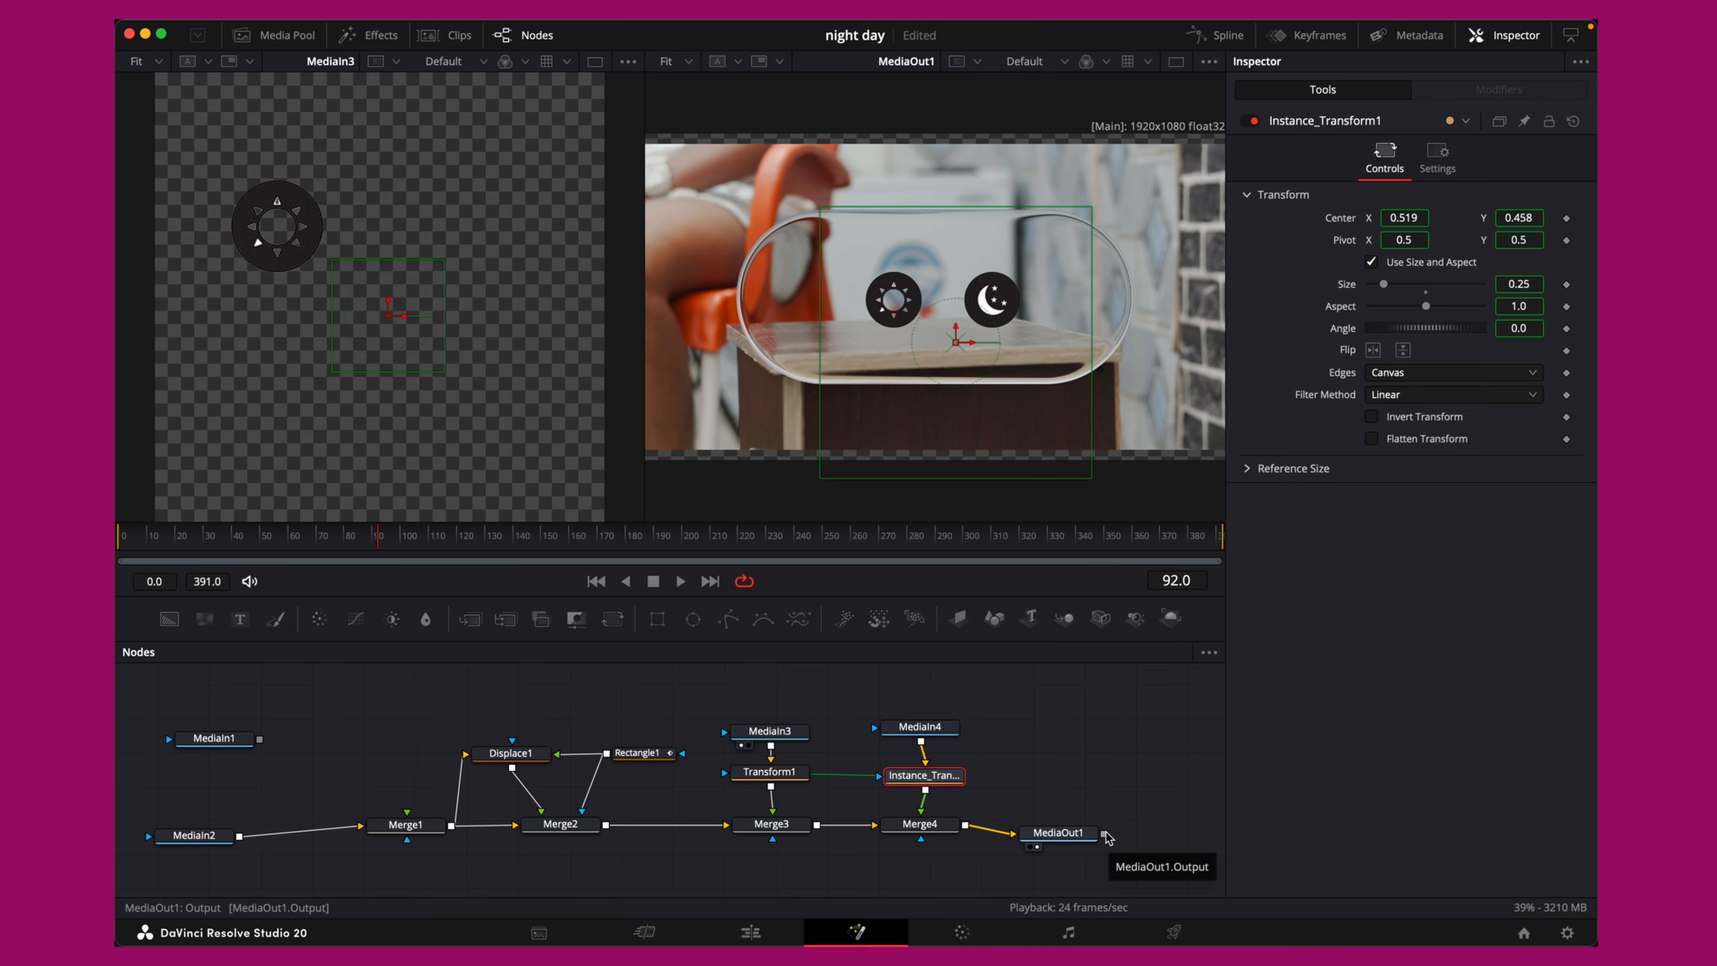
{"action": "key", "text": "super+z"}
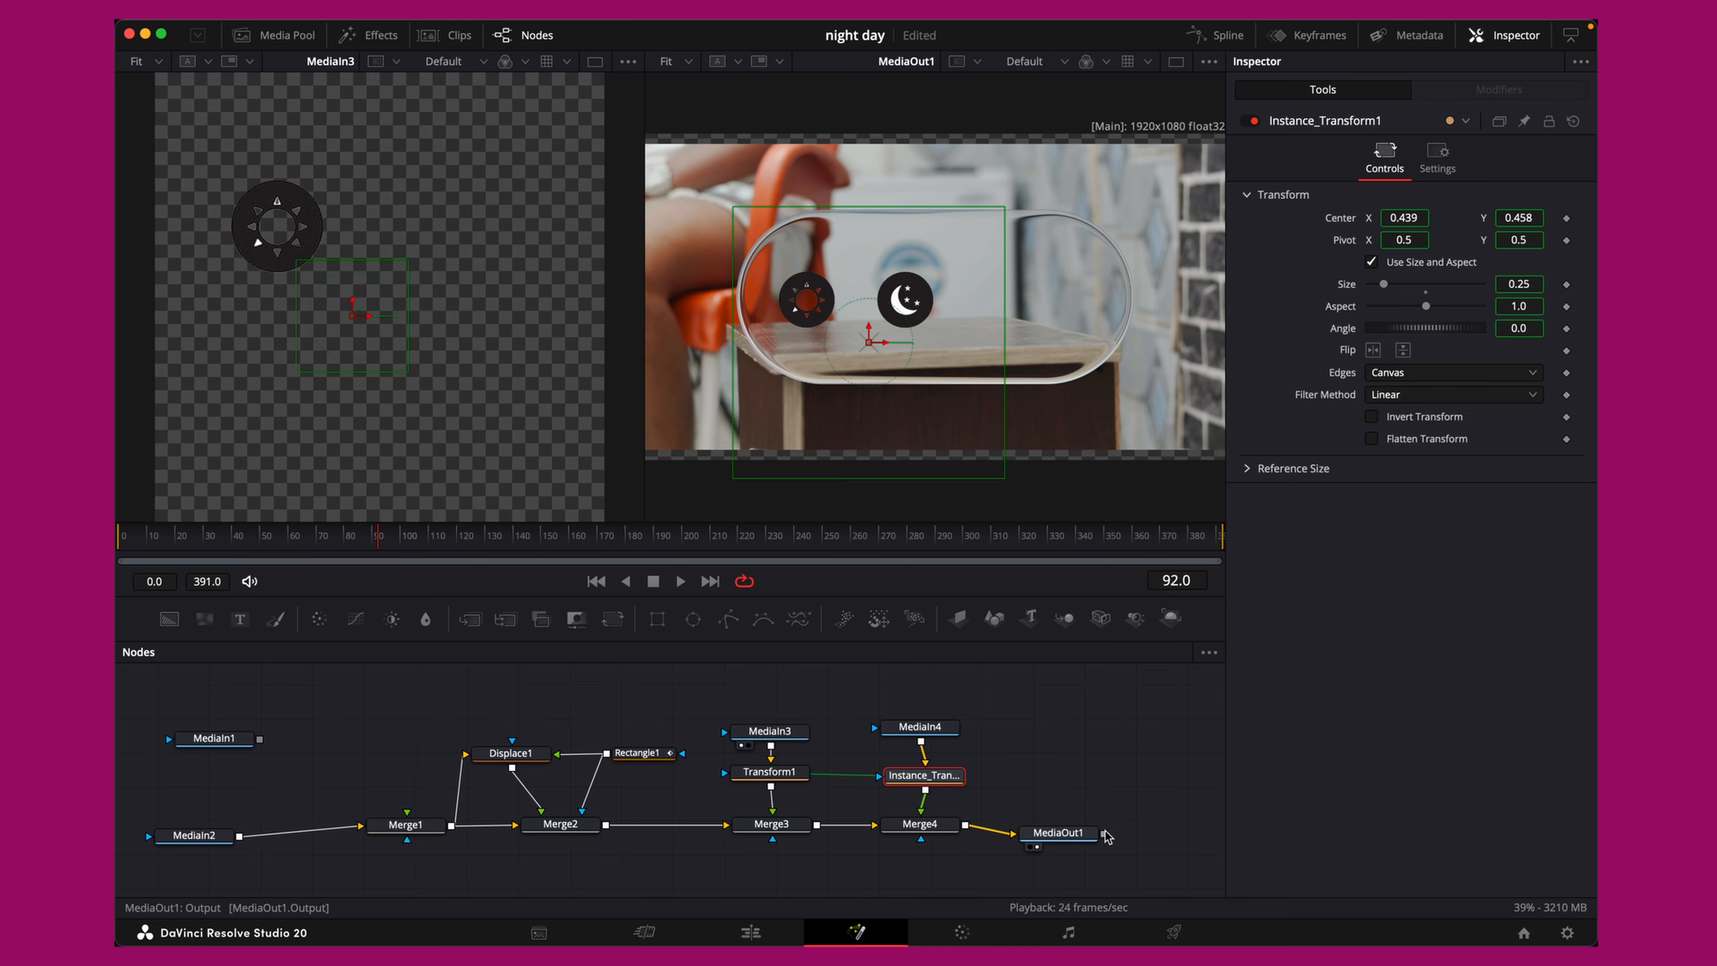
Deinstance the Center of the instanced Transform and set its Center X to 0.585 to move the moon icon across the glass shape
{"action": "right_click", "coordinate": [1343, 221]}
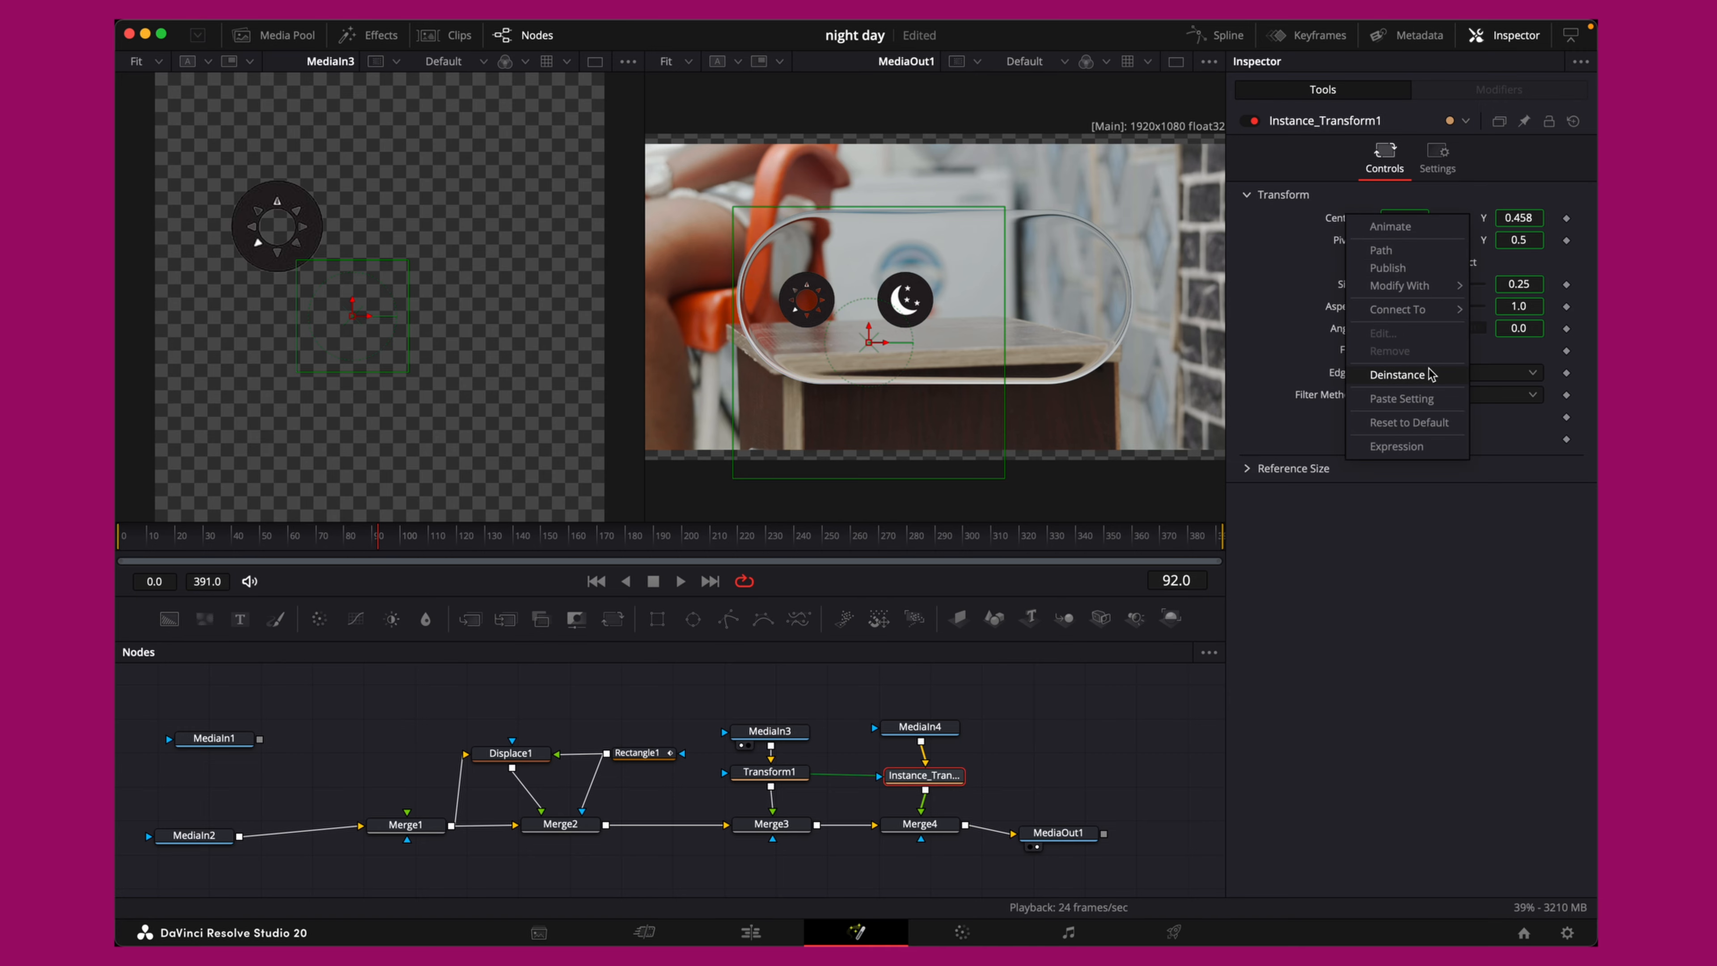
{"action": "left_click", "coordinate": [1396, 374]}
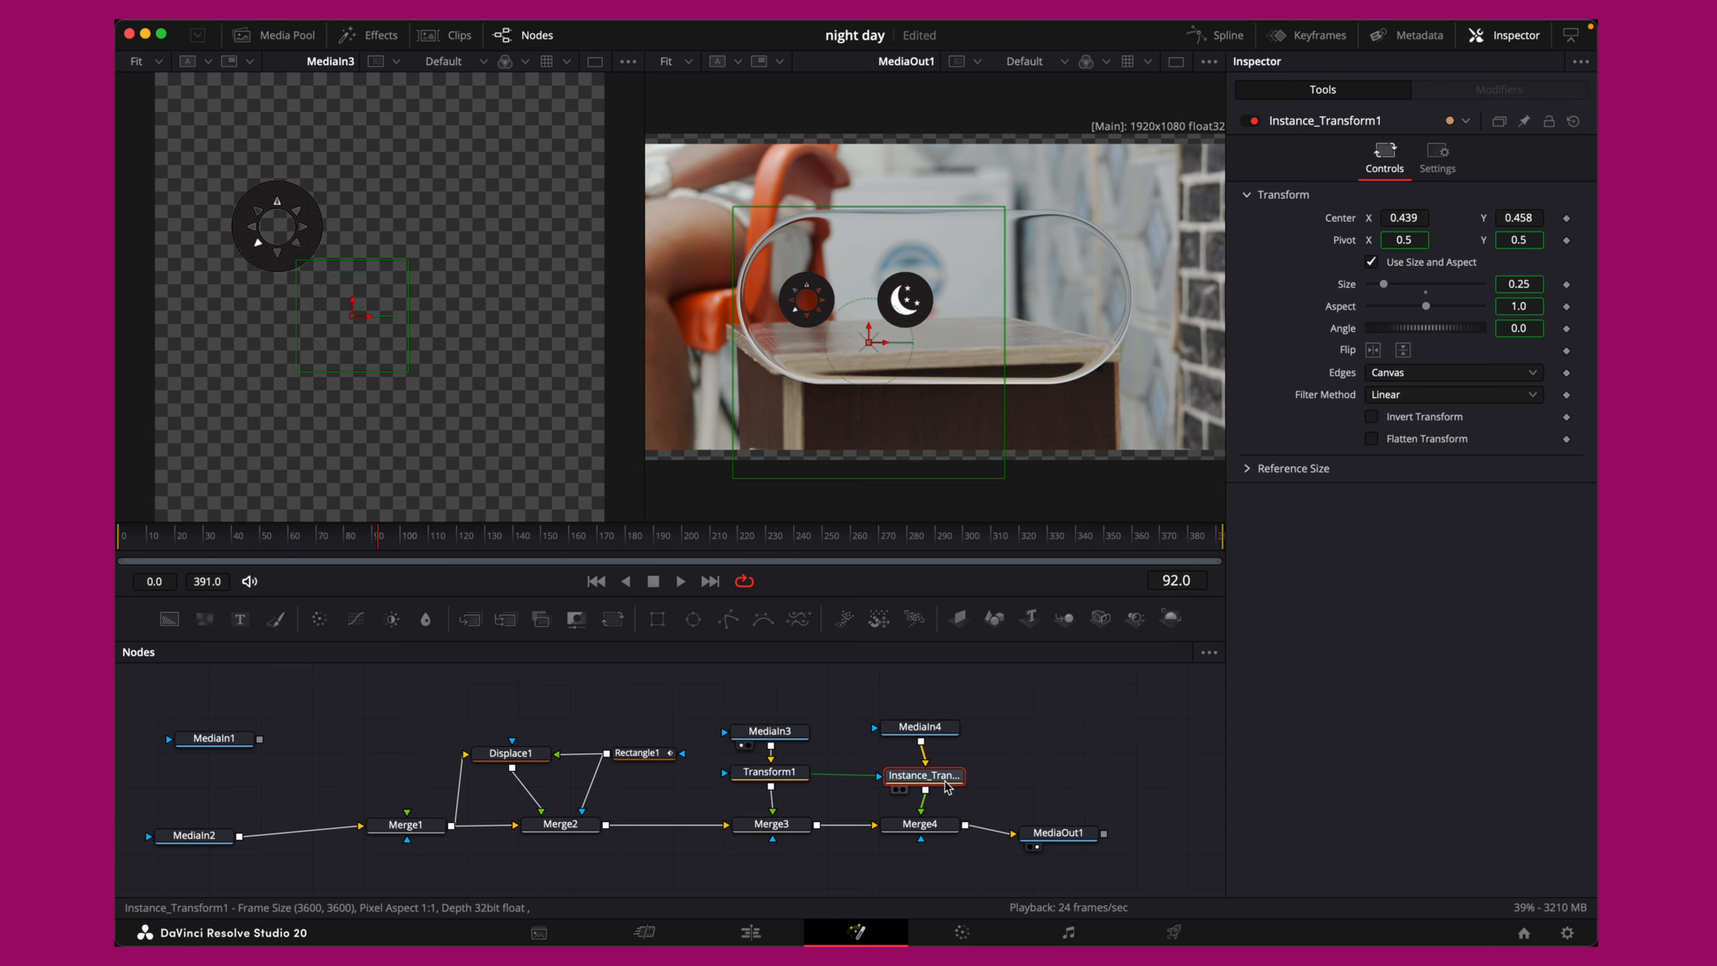
{"action": "left_click_drag", "start_coordinate": [1408, 217], "coordinate": [1456, 217]}
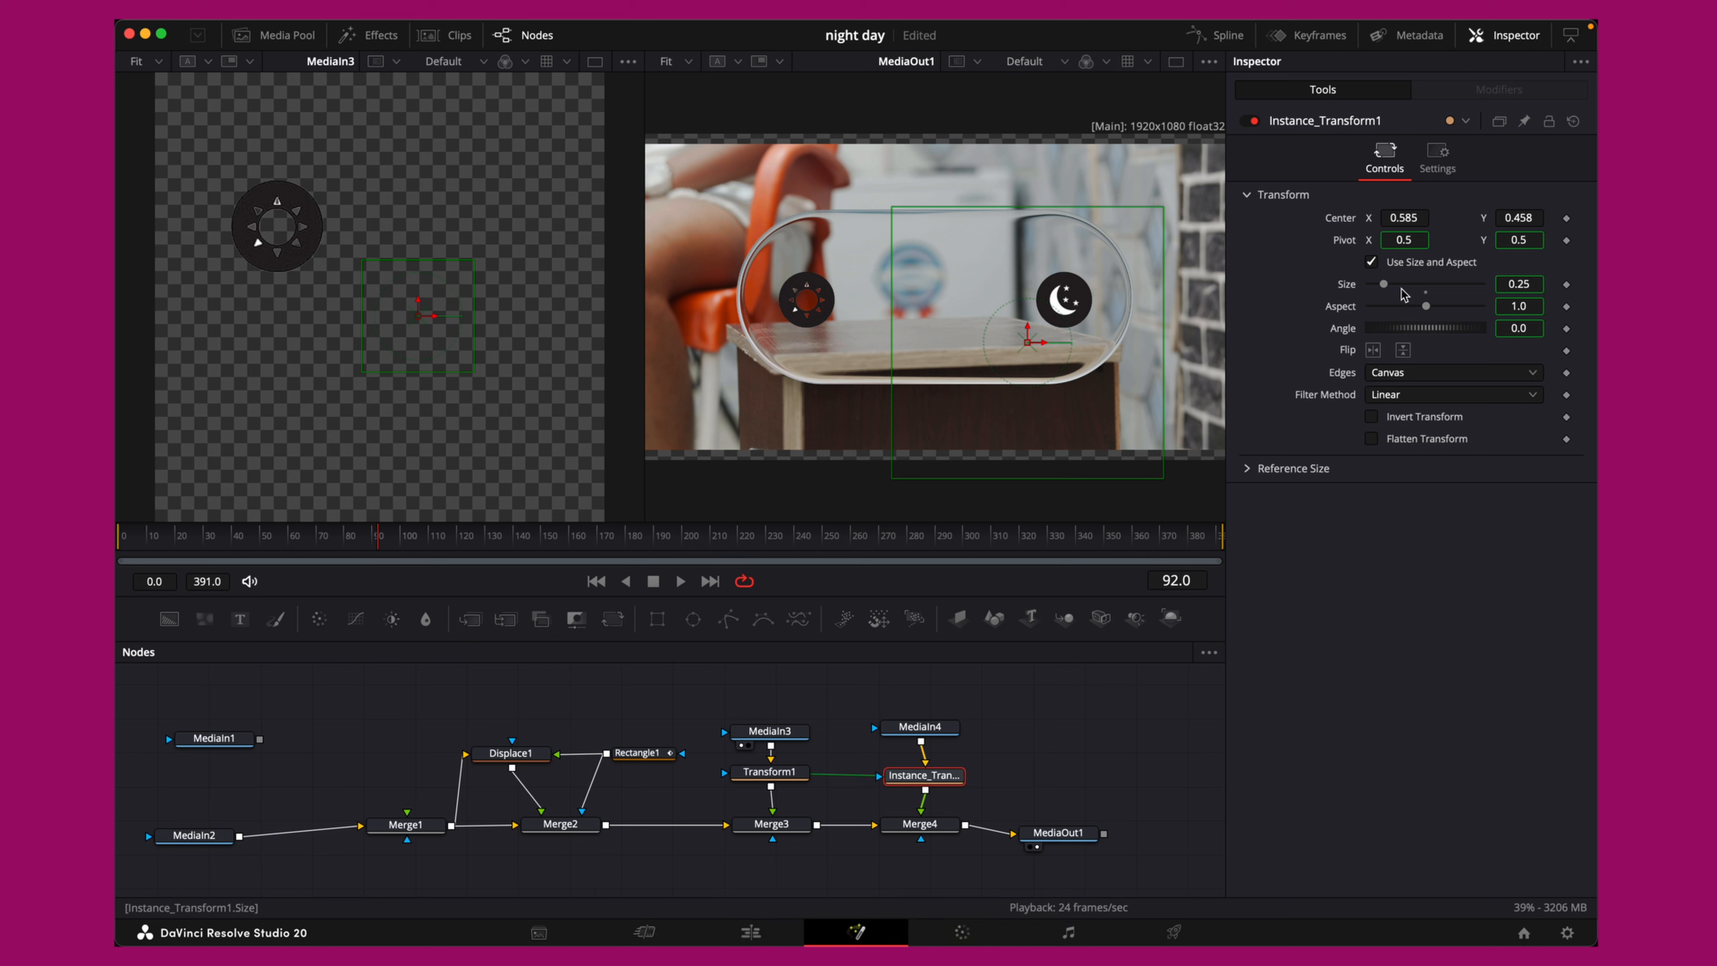
Go to frame 70 and keyframe the Center of the sun icon's Transform1
{"action": "right_click", "coordinate": [1350, 296]}
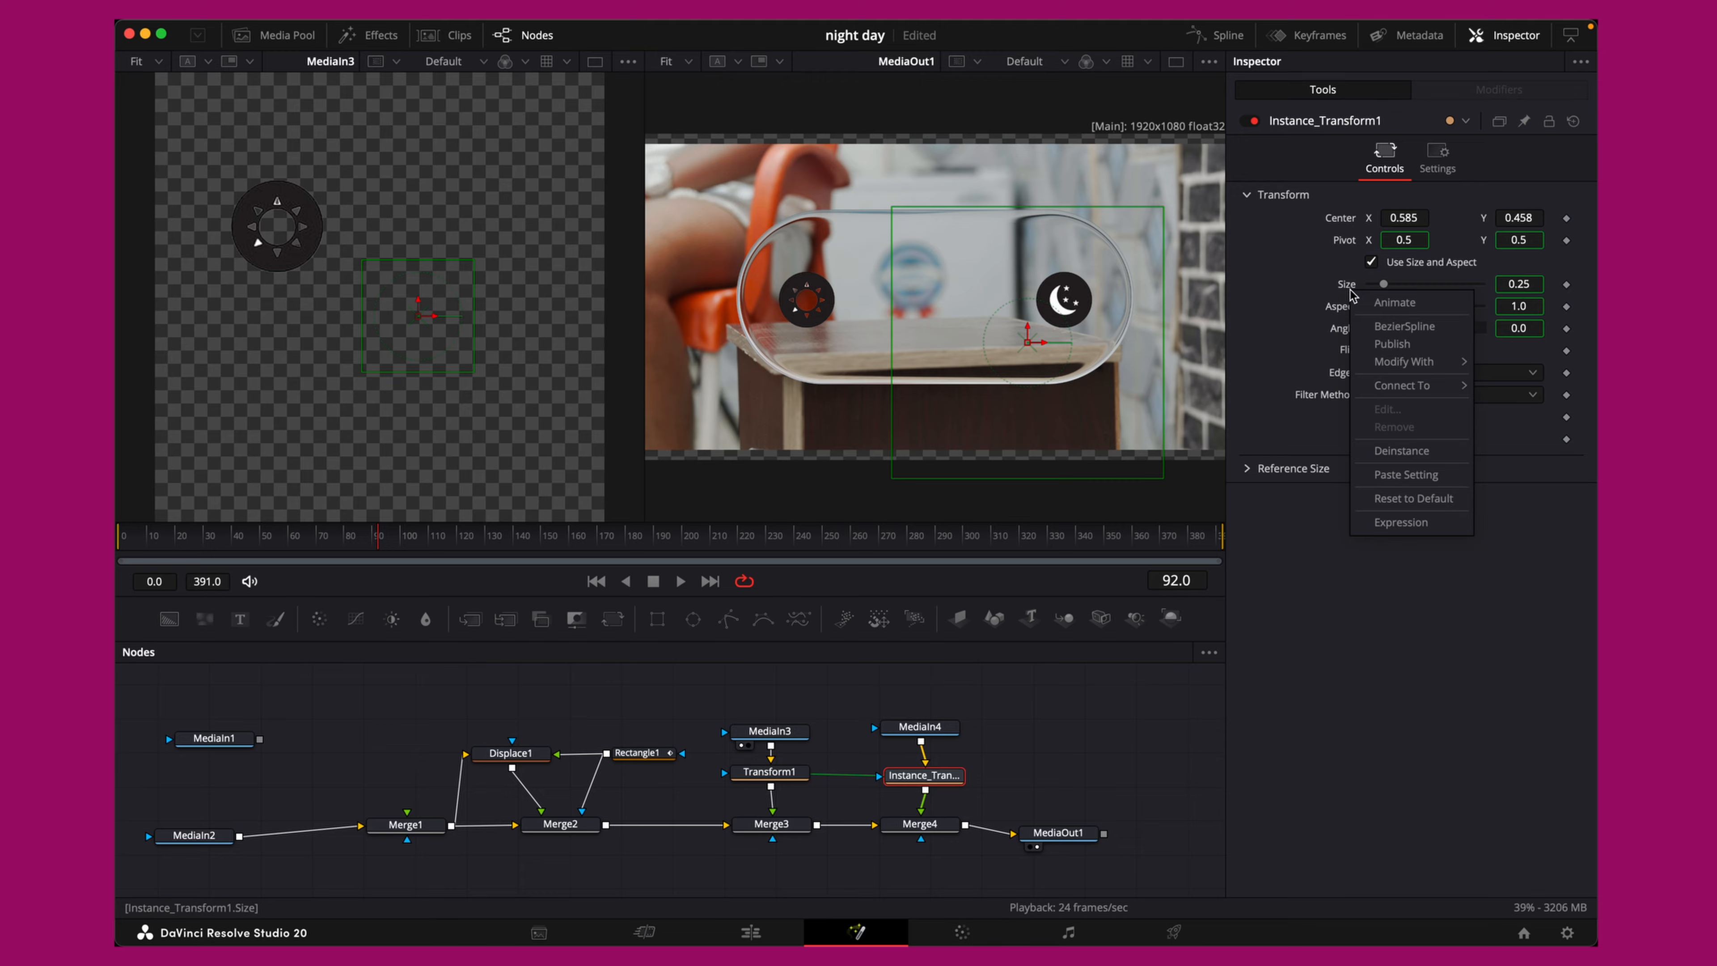
{"action": "left_click_drag", "start_coordinate": [673, 539], "coordinate": [313, 554]}
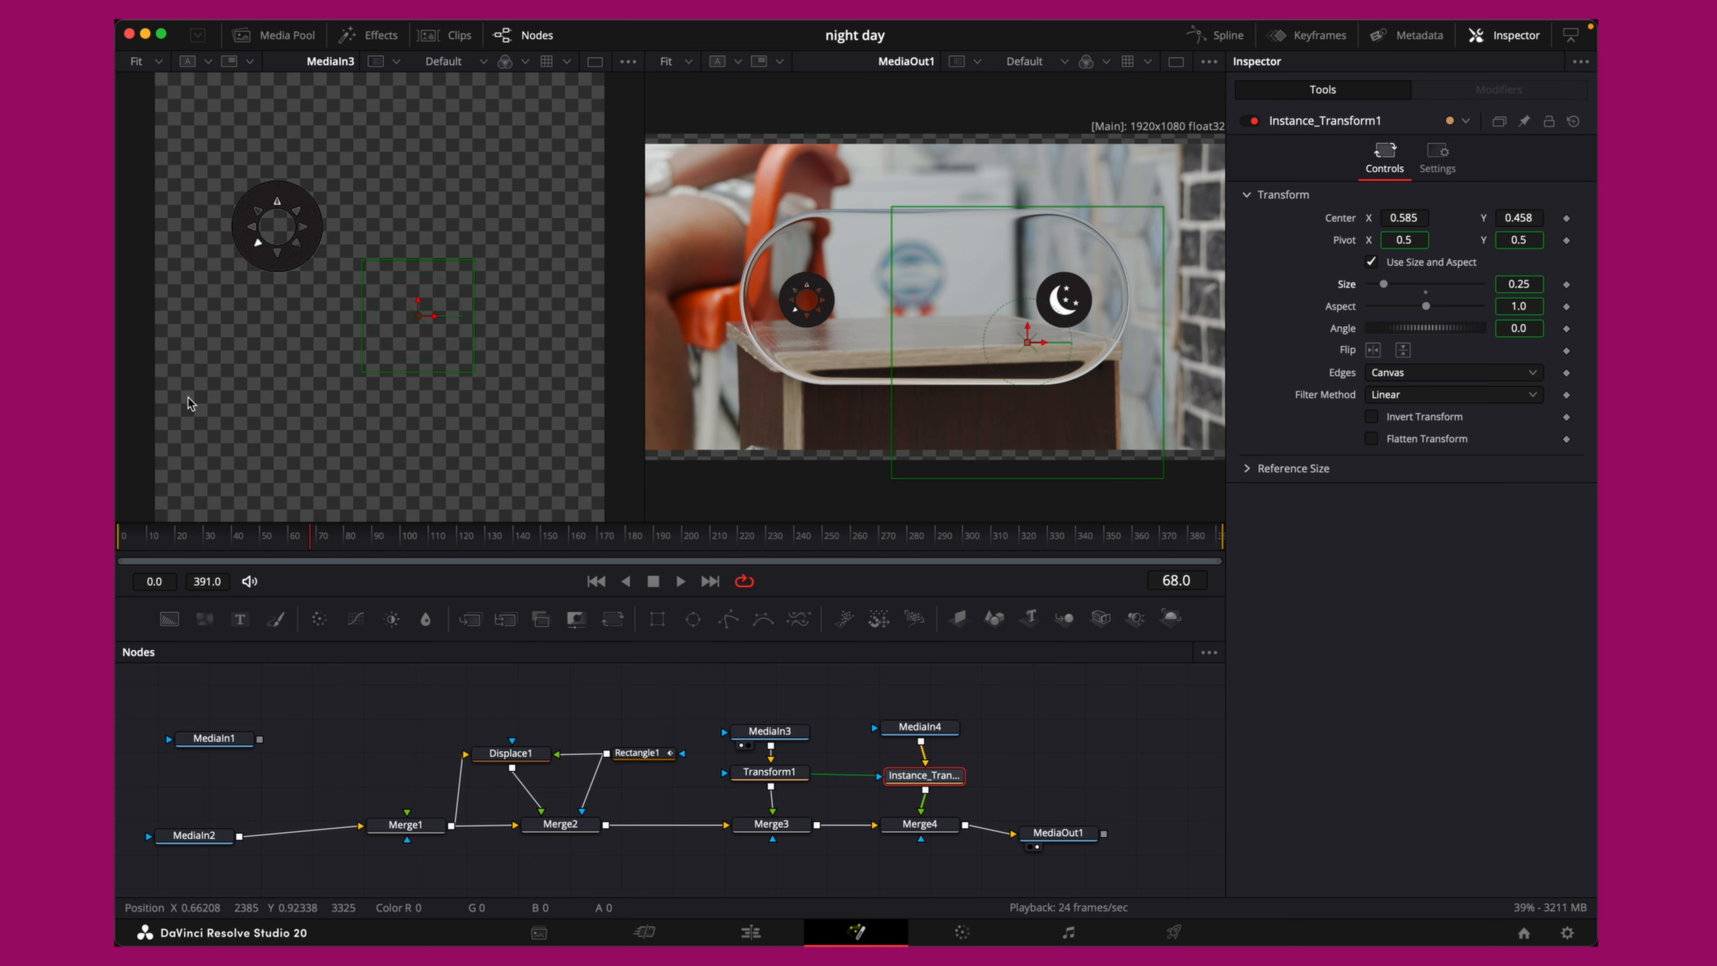
{"action": "left_click", "coordinate": [308, 547]}
{"action": "mouse_move", "coordinate": [308, 546]}
{"action": "left_mouse_down"}
{"action": "mouse_move", "coordinate": [281, 545]}
{"action": "mouse_move", "coordinate": [311, 545]}
{"action": "left_mouse_up"}
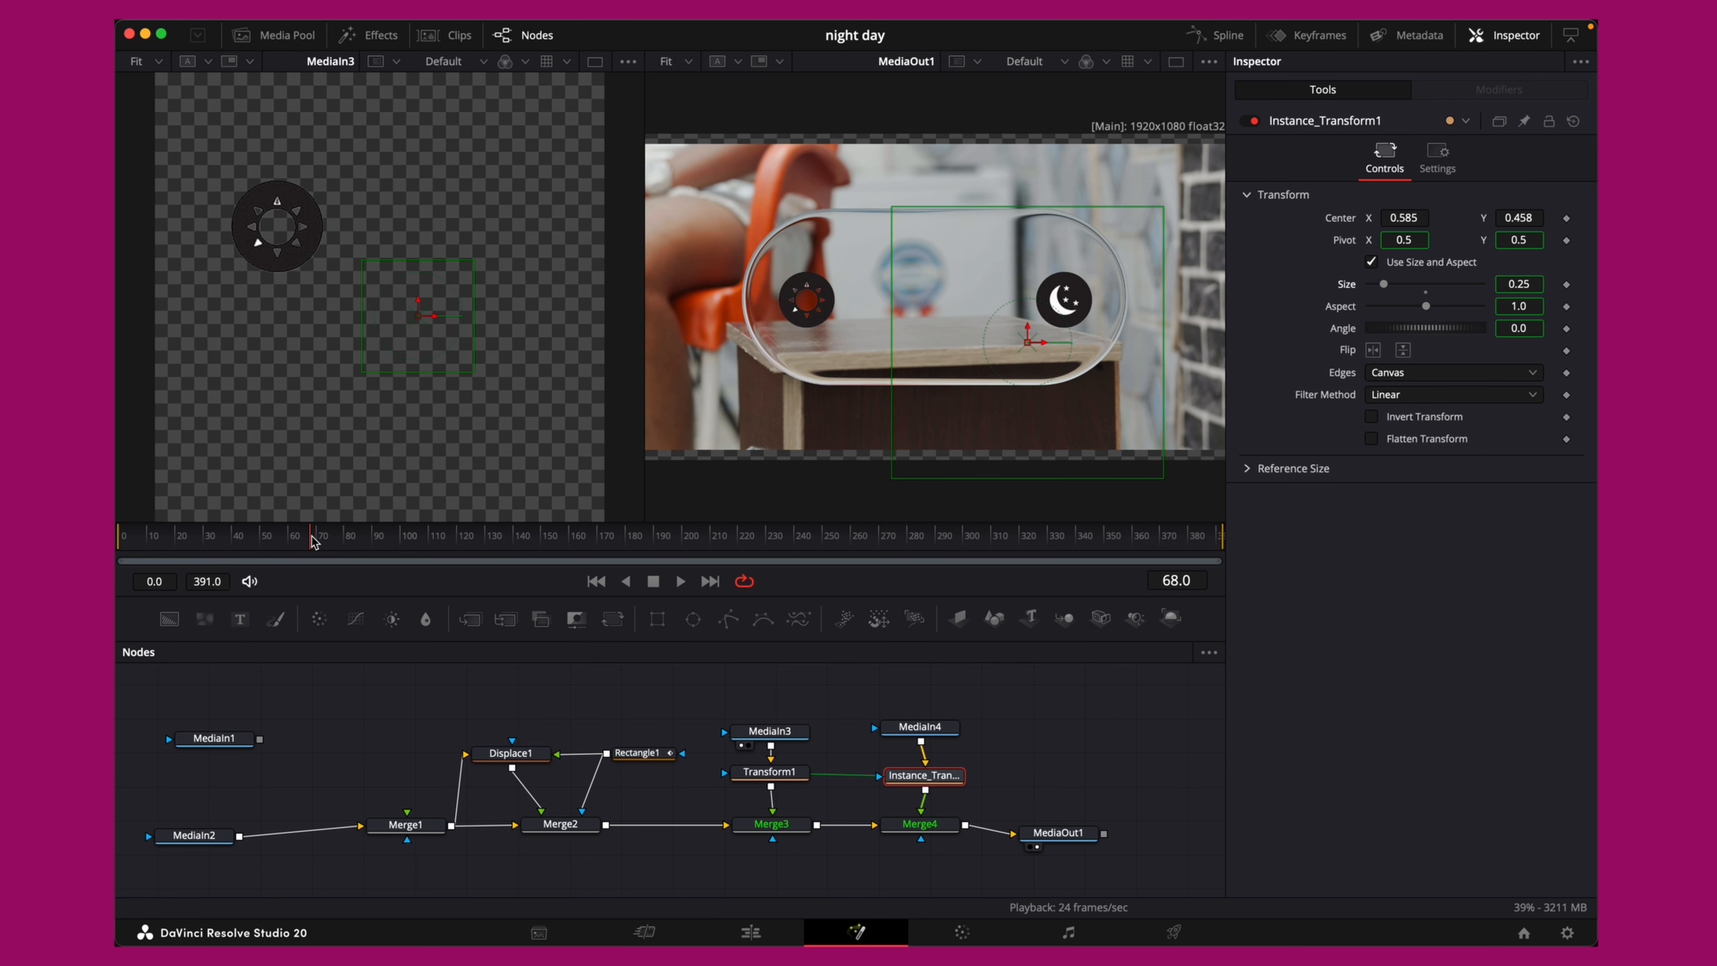
{"action": "left_click_drag", "start_coordinate": [311, 538], "coordinate": [317, 539]}
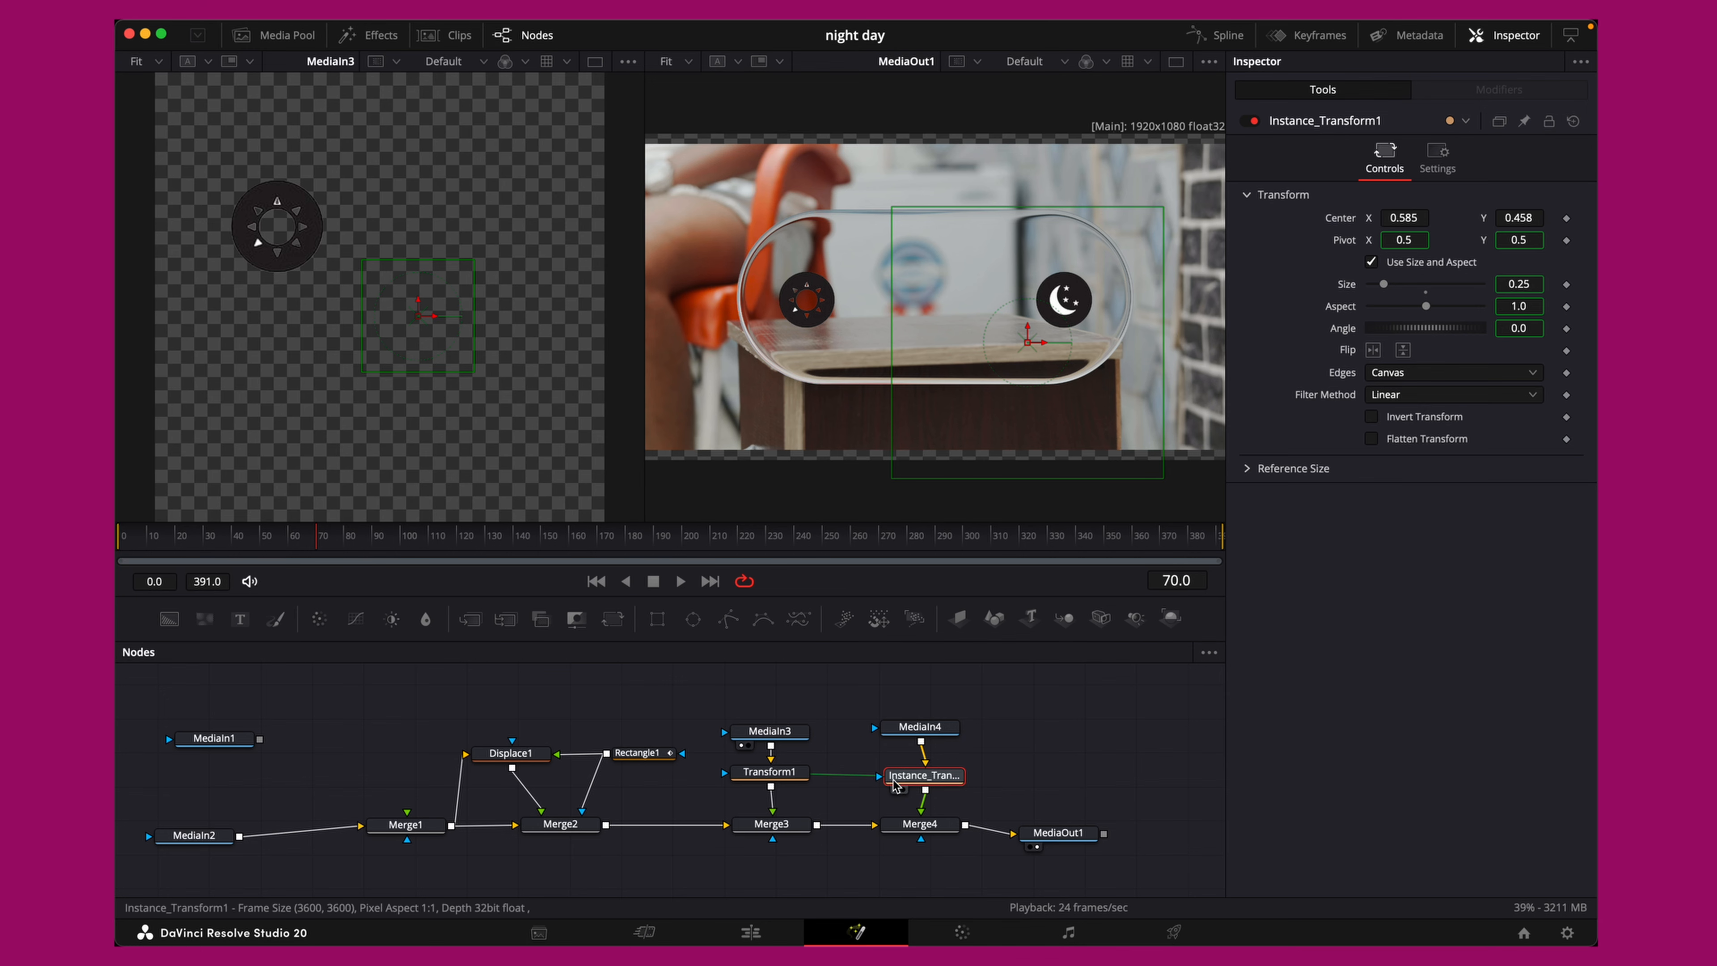
{"action": "left_click", "coordinate": [774, 777]}
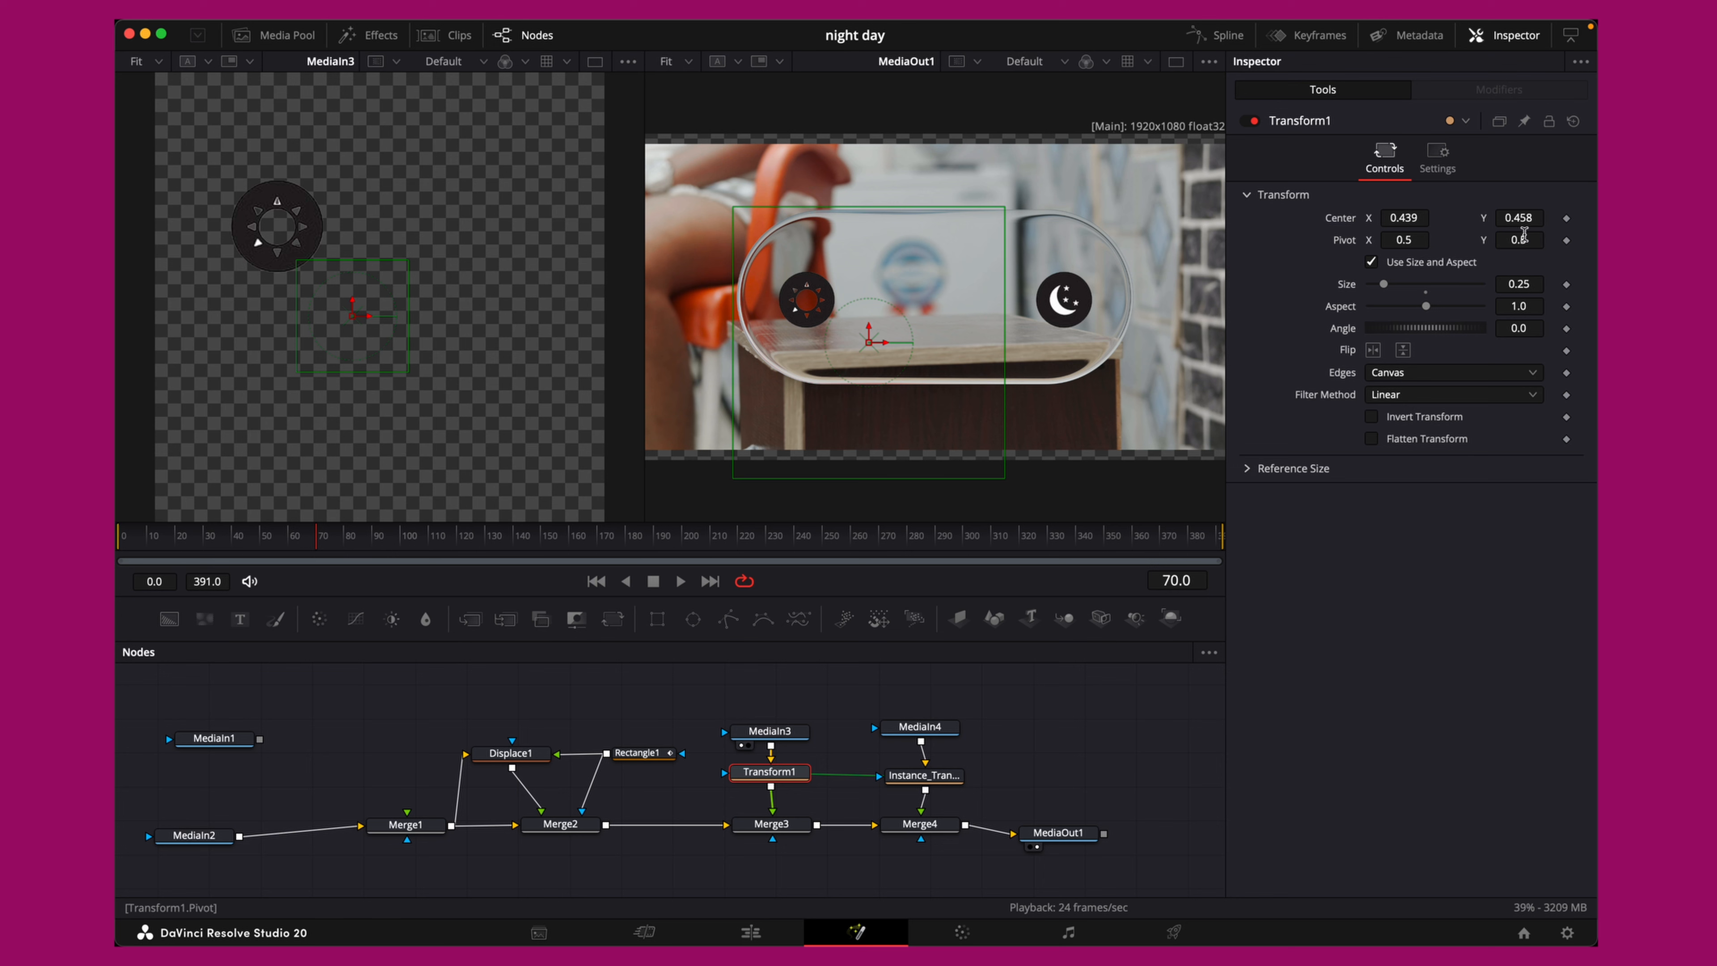
{"action": "left_click", "coordinate": [1567, 217]}
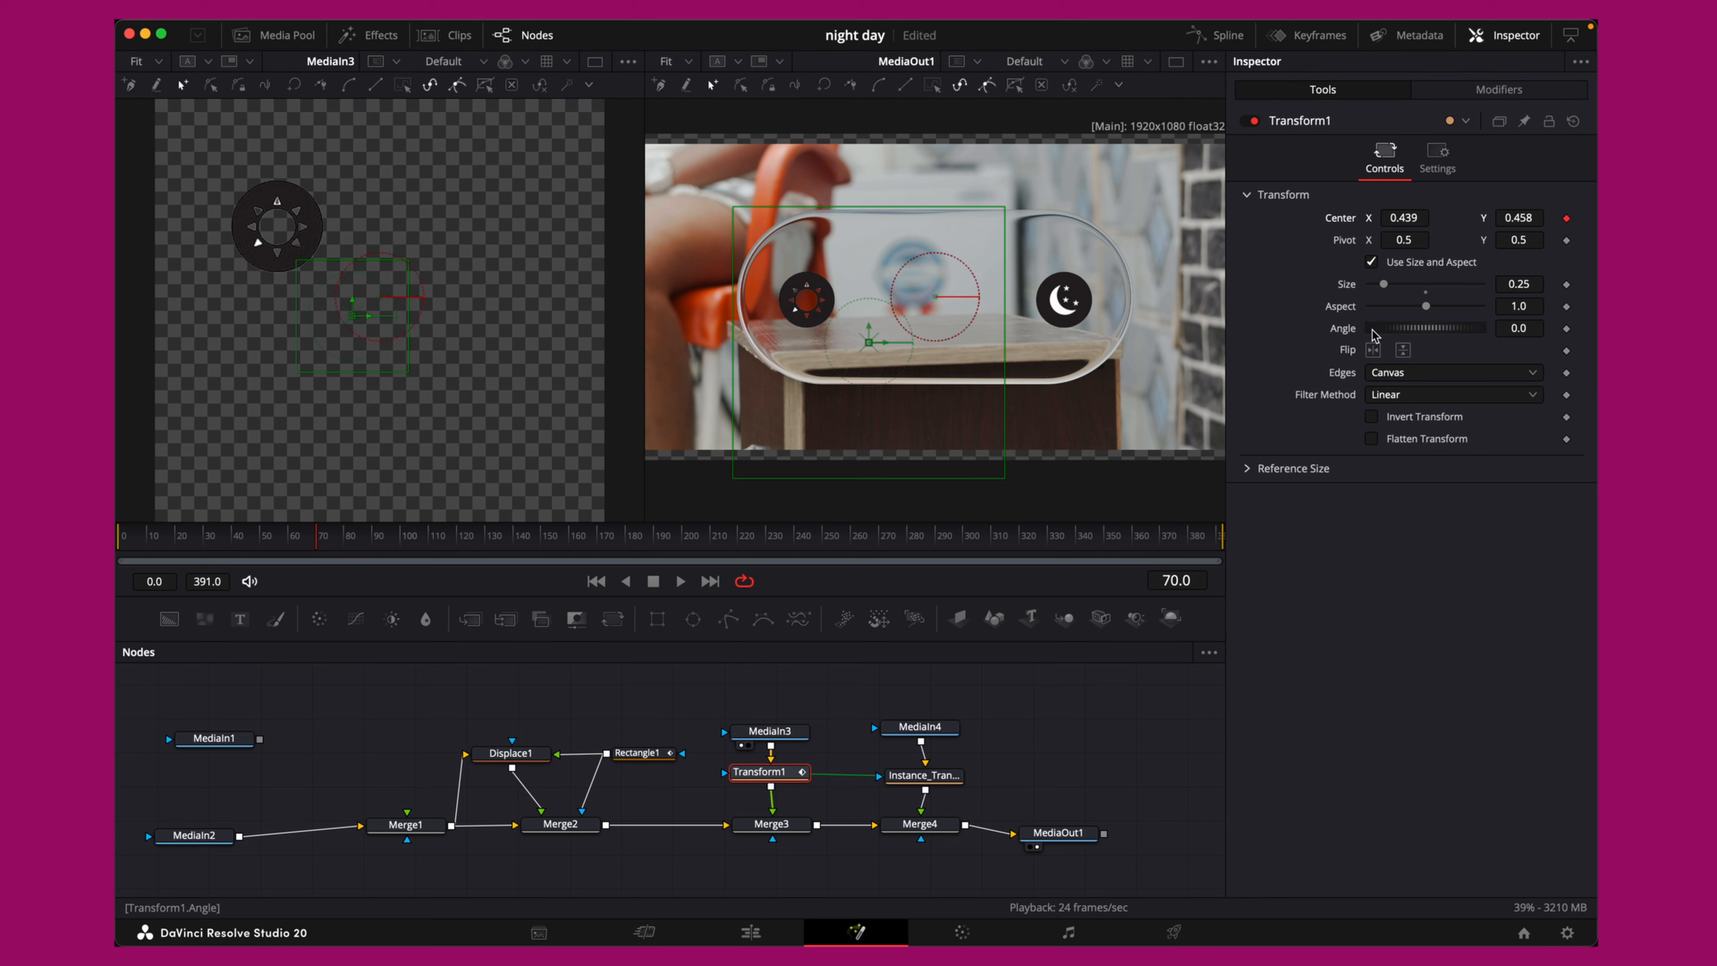
Add another Transform1 Center keyframe at frame 67, and set Center Y to 0.237 at frame 0 so the sun starts below the picture
{"action": "key", "text": "Home"}
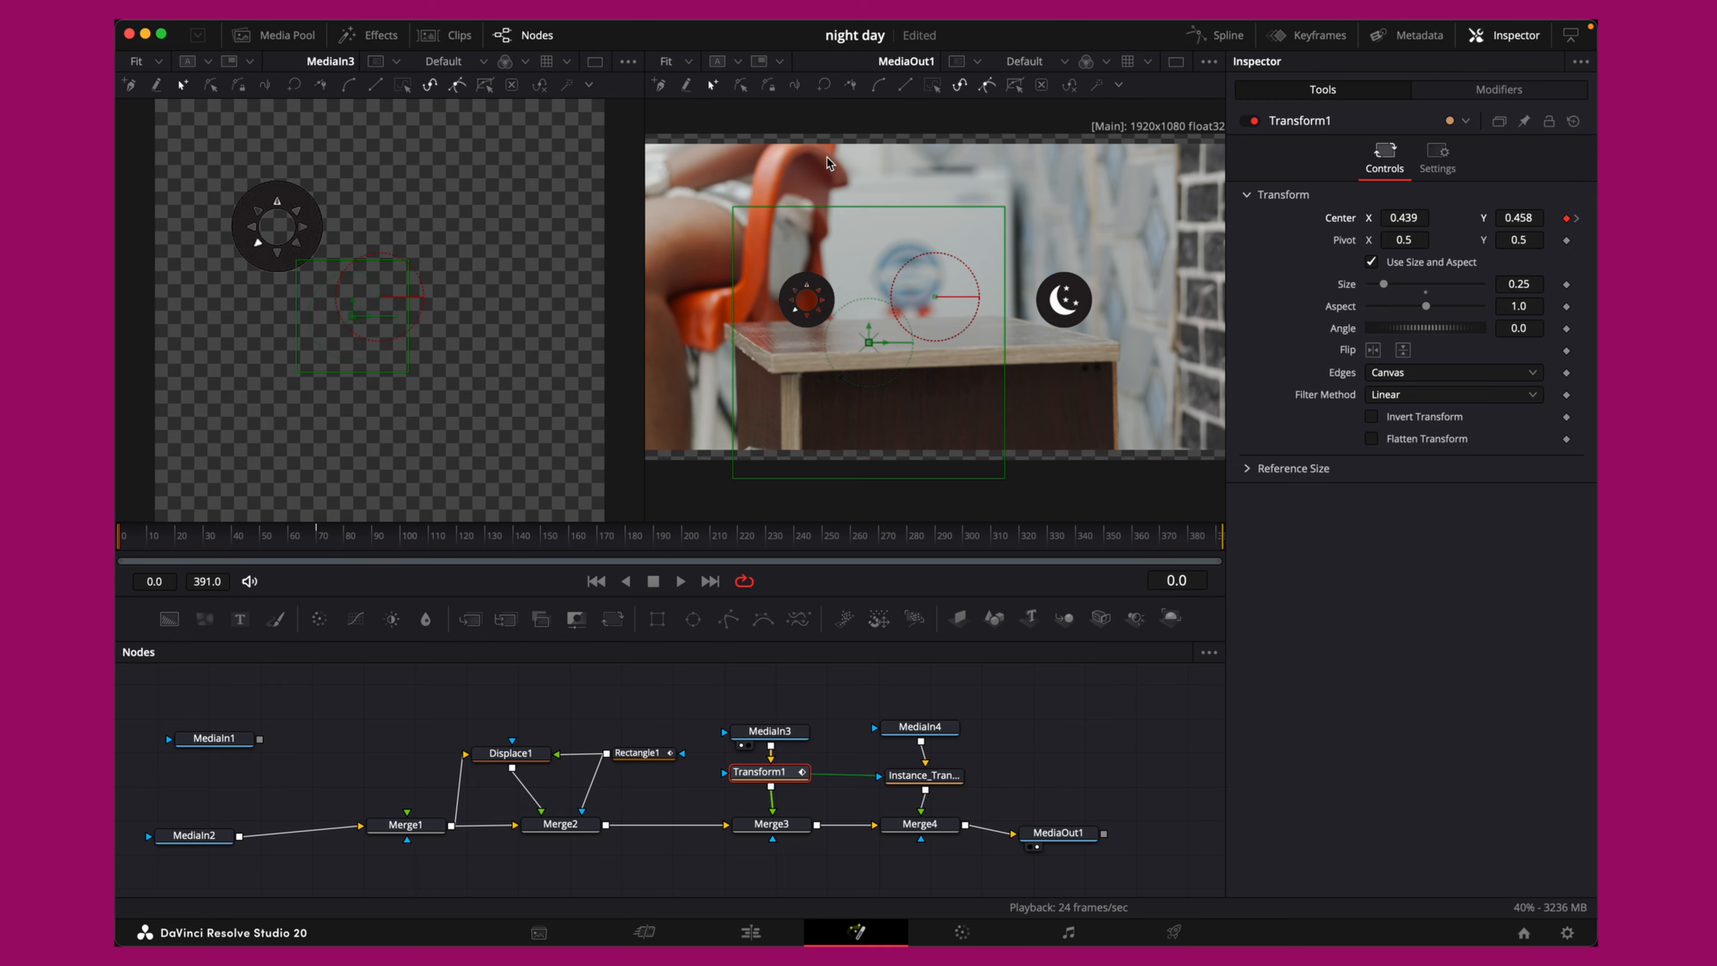
{"action": "left_click", "coordinate": [265, 545]}
{"action": "left_click_drag", "start_coordinate": [264, 541], "coordinate": [308, 543]}
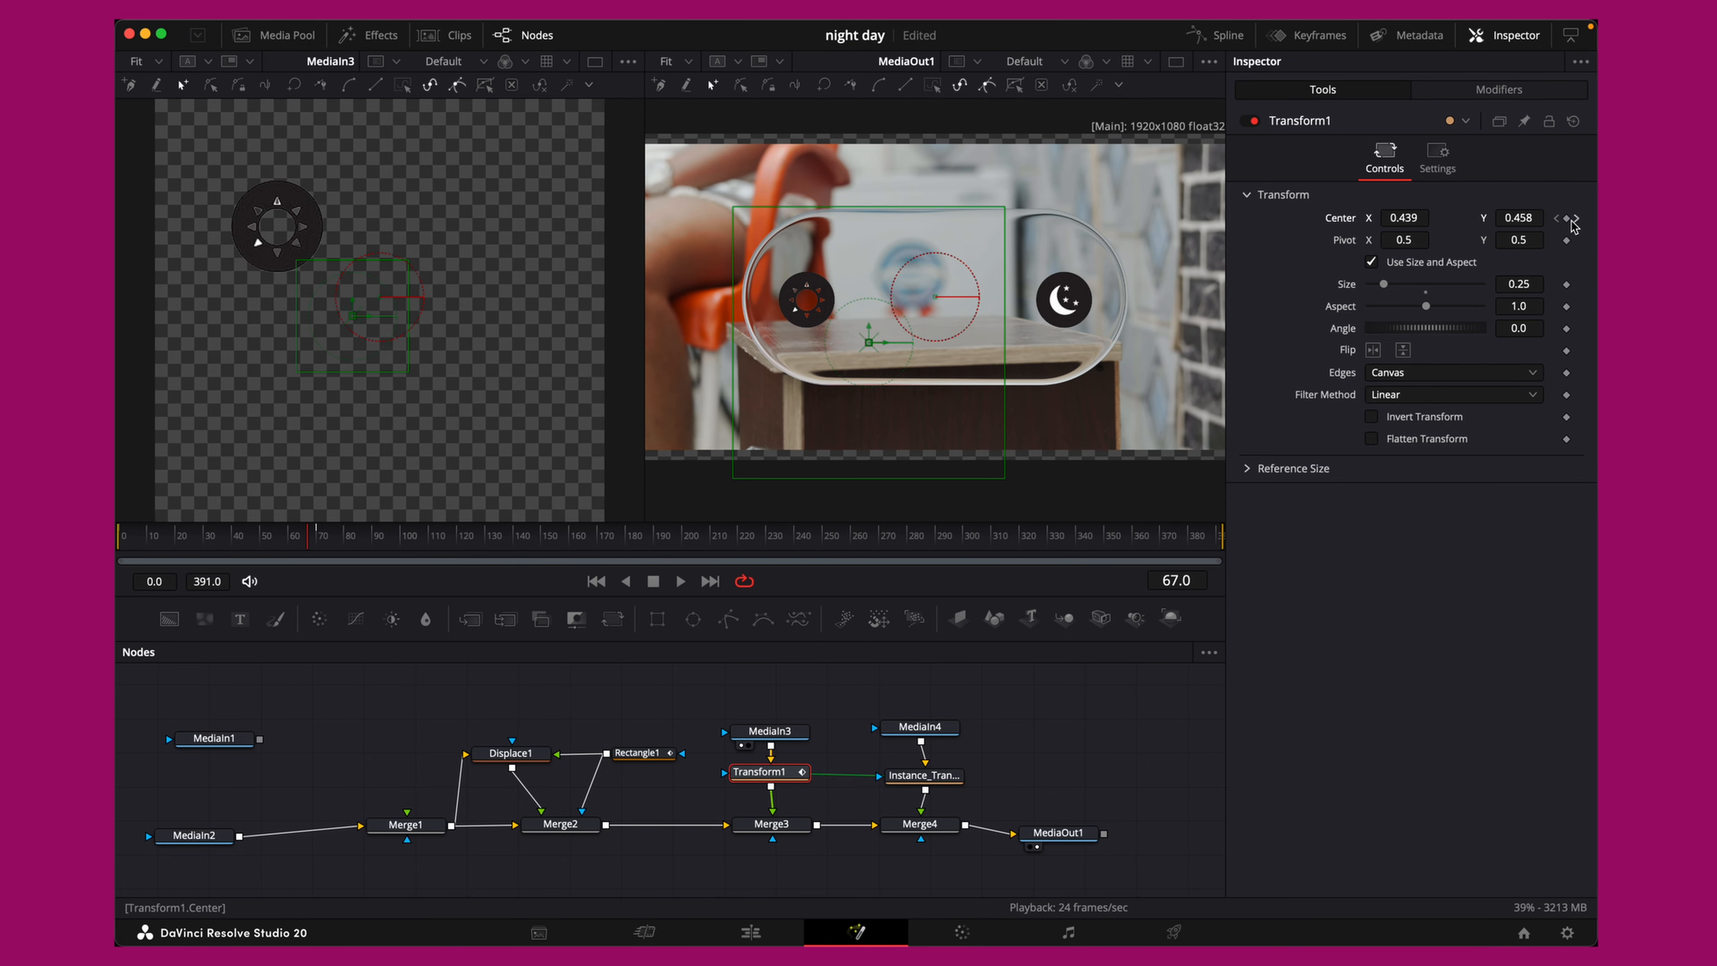
{"action": "key", "text": "Home"}
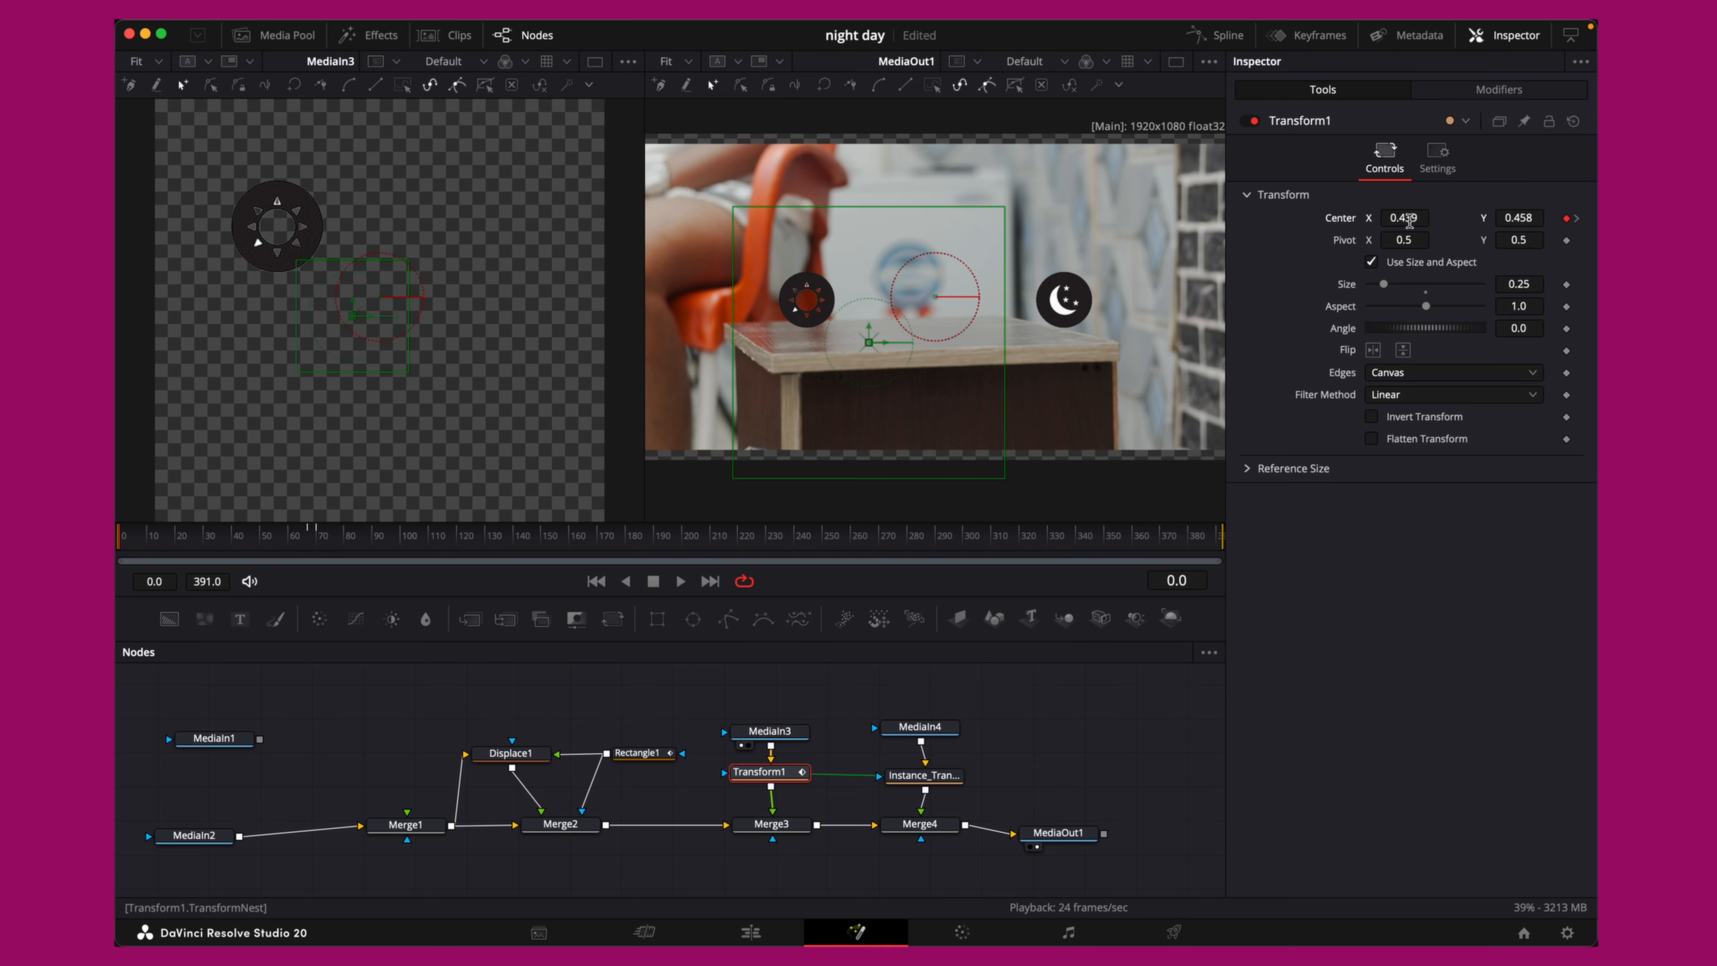
{"action": "left_click_drag", "start_coordinate": [1409, 221], "coordinate": [1476, 220]}
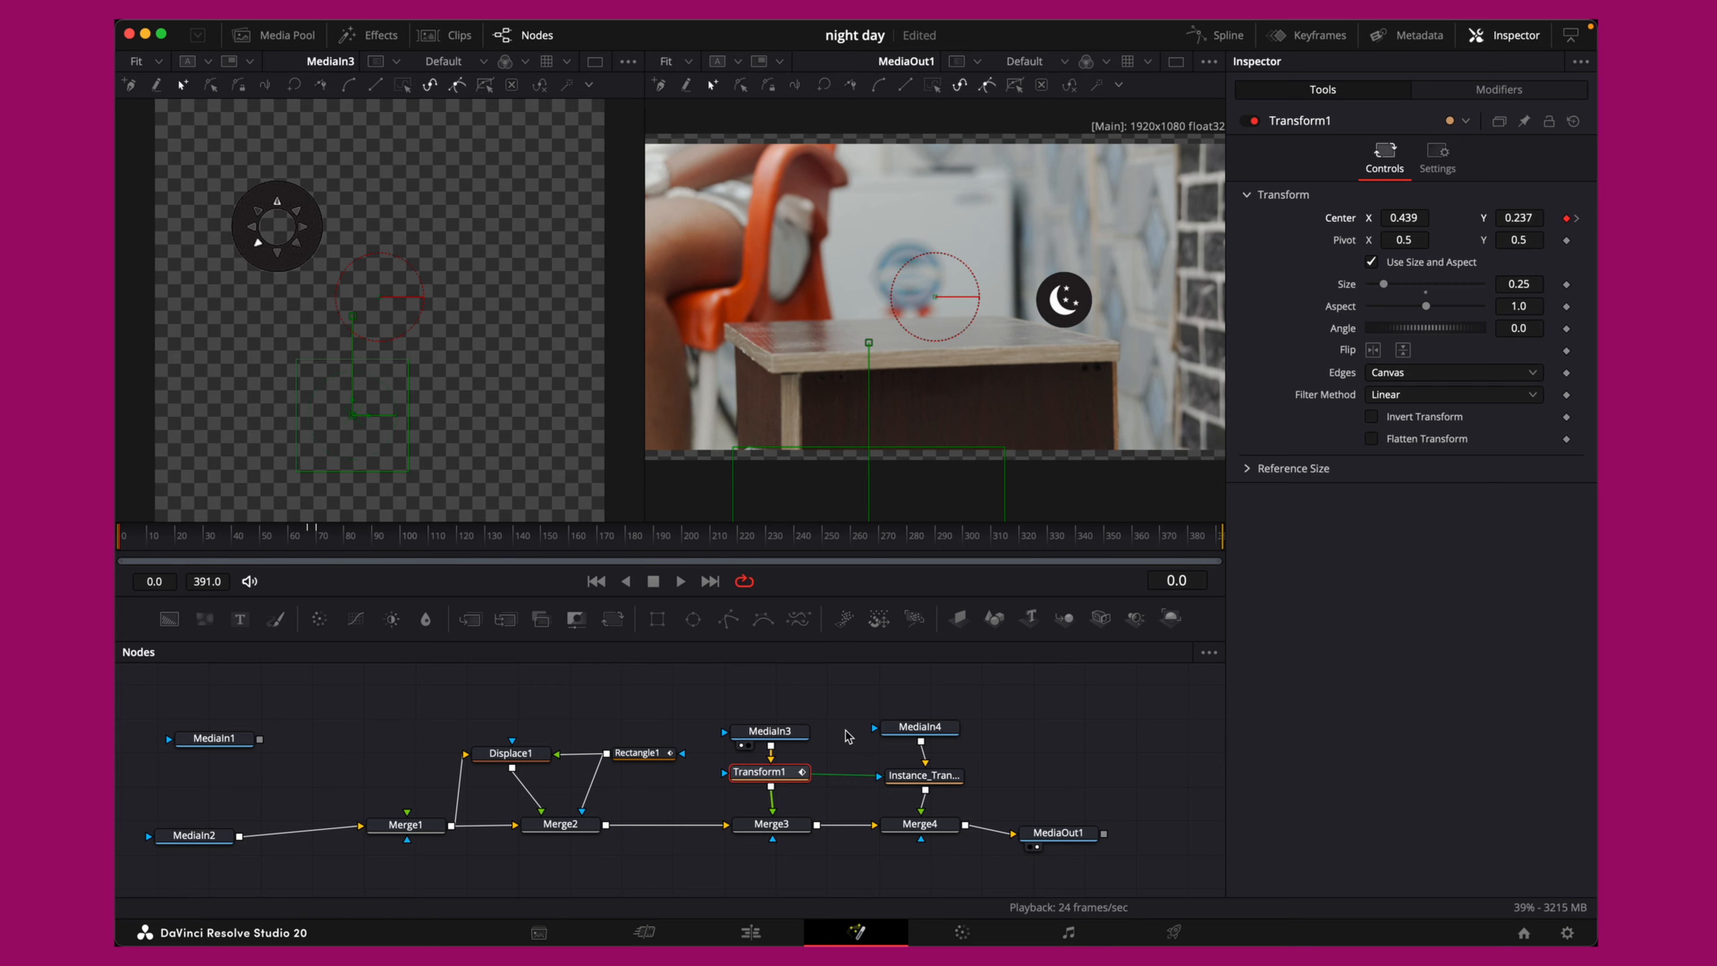
Keyframe the moon's Instance_Transform1 Center around frame 70, and set its Center Y to 1.119 at frame 0
{"action": "left_click", "coordinate": [923, 785]}
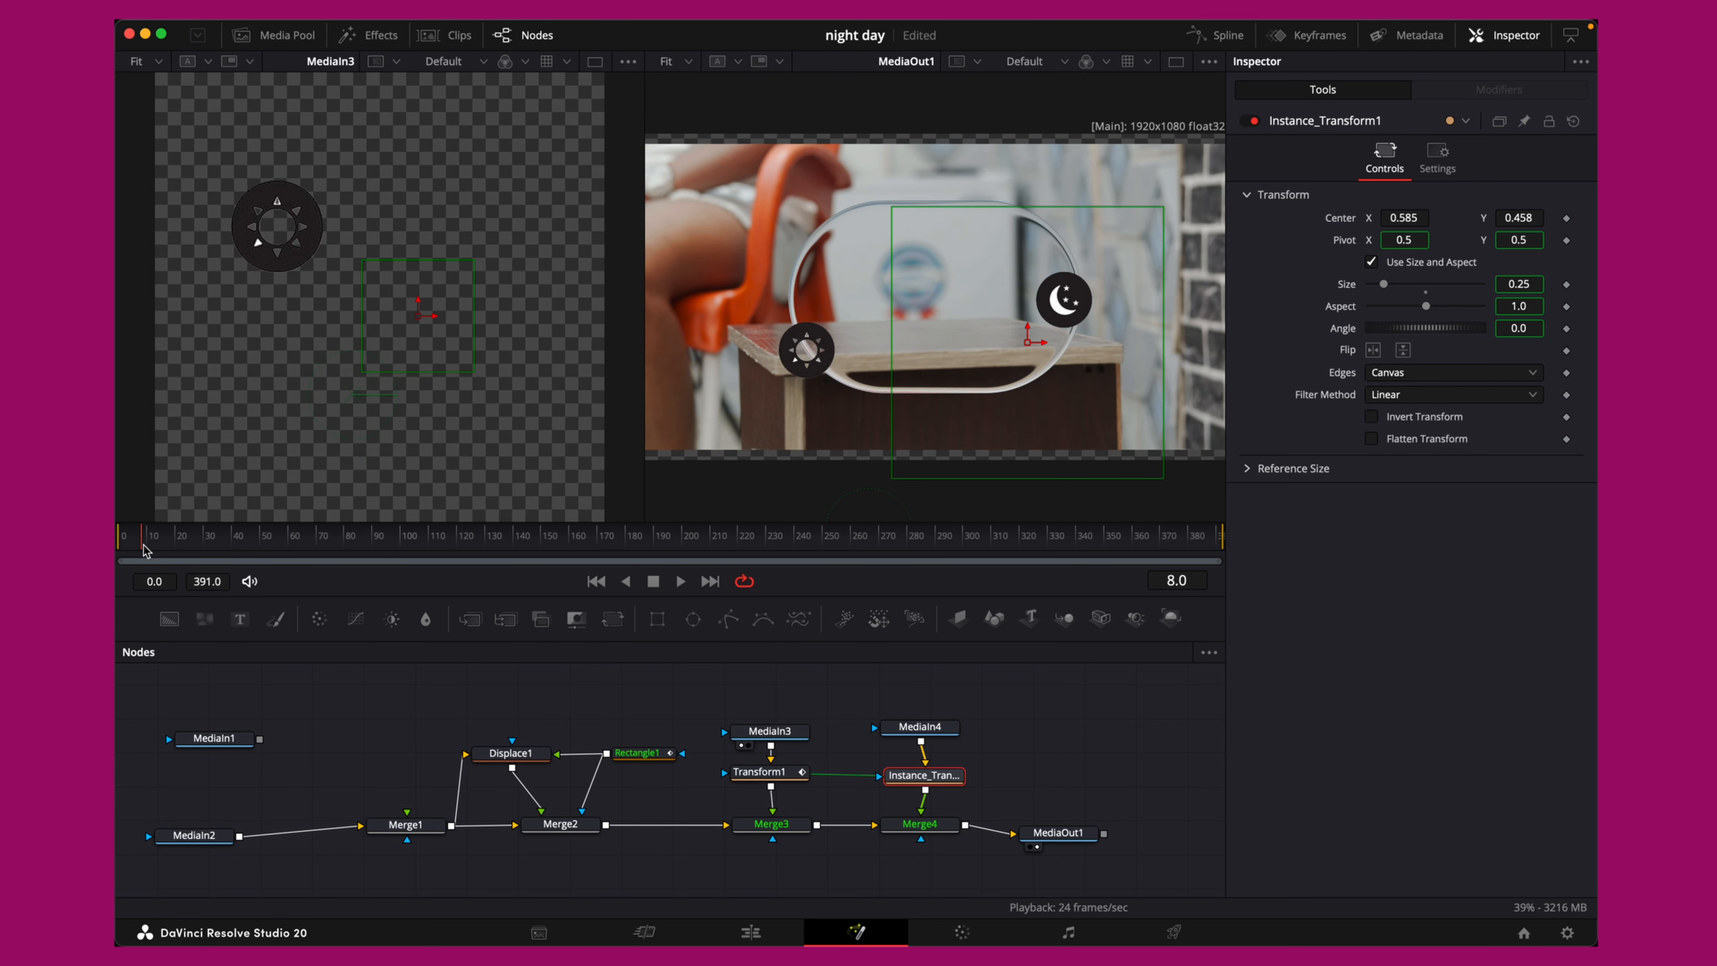
{"action": "left_click_drag", "start_coordinate": [284, 541], "coordinate": [313, 545]}
{"action": "left_click", "coordinate": [1566, 218]}
{"action": "left_click", "coordinate": [144, 539]}
Play back the sun and moon animation and inspect the Center displacement curve of the instanced Transform
{"action": "key", "text": "space"}
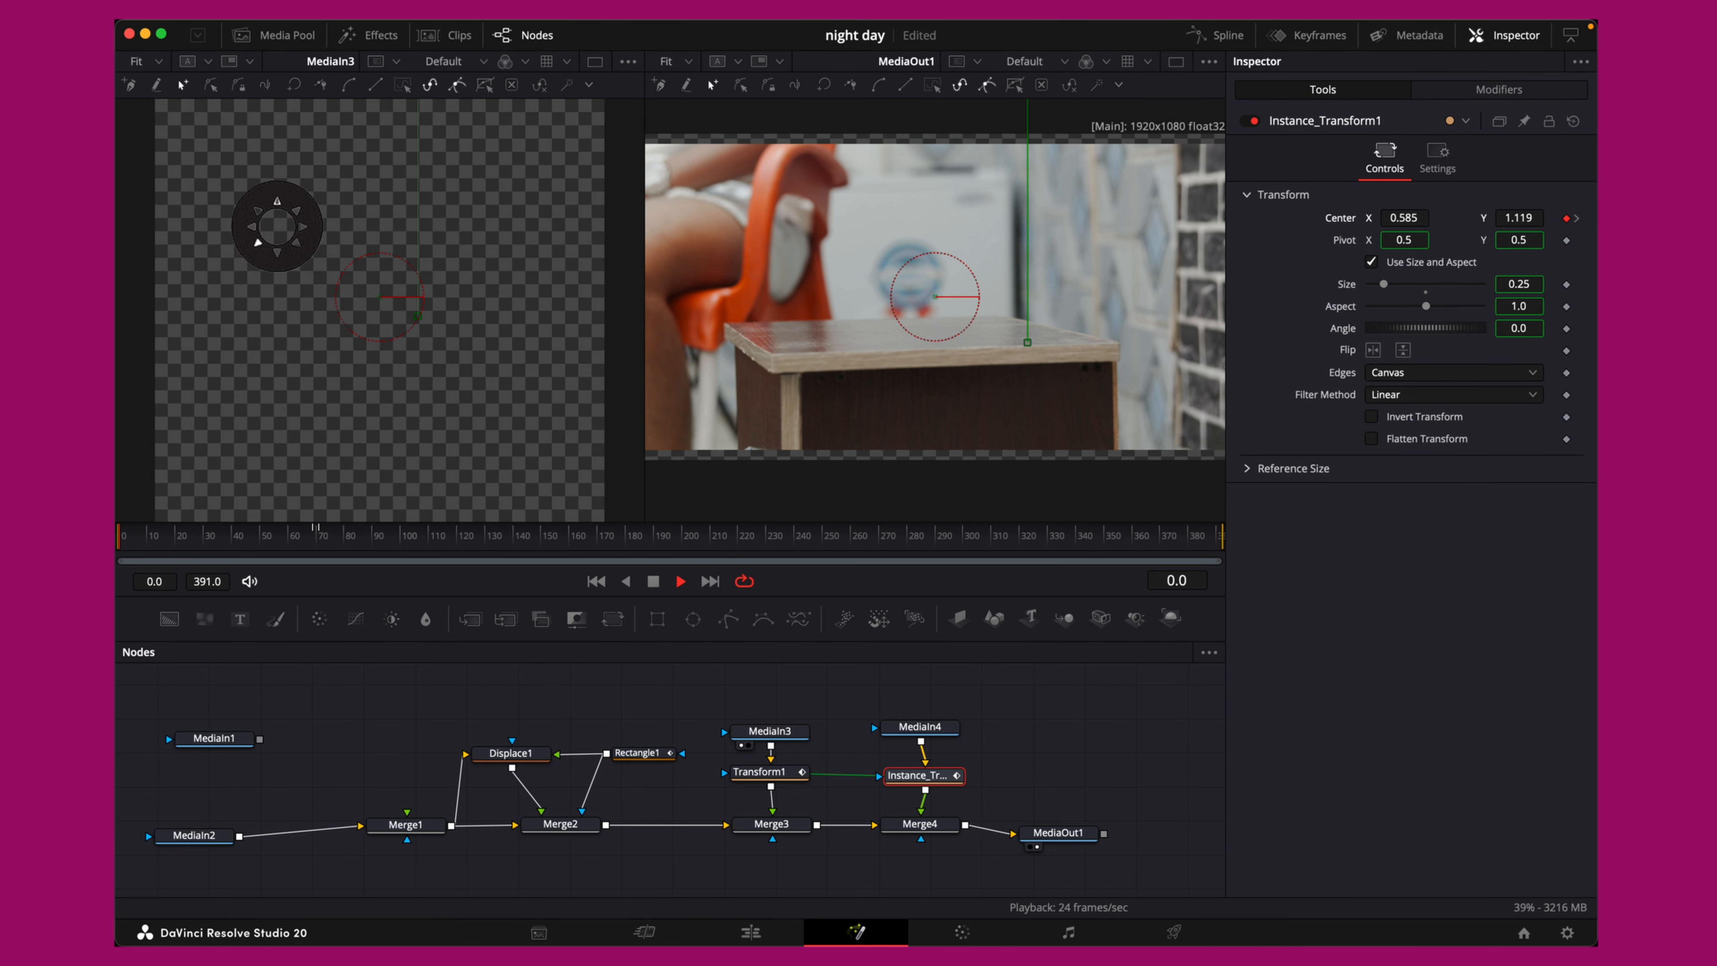
{"action": "key", "text": "space"}
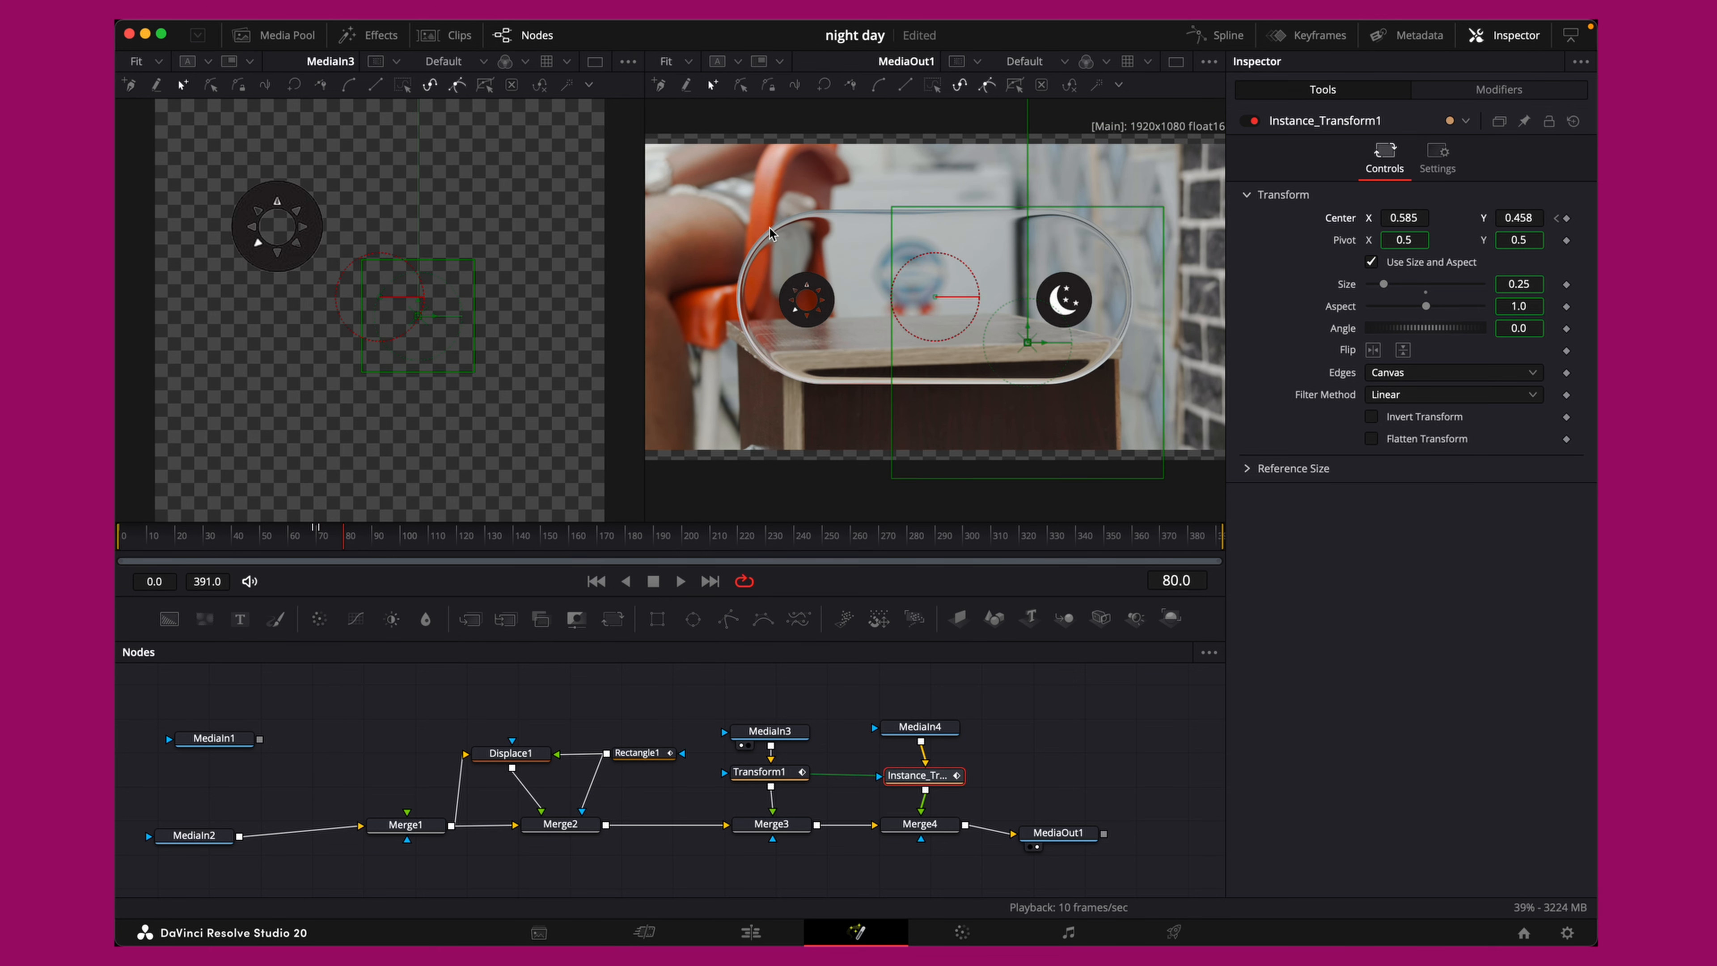
{"action": "left_click", "coordinate": [1191, 35]}
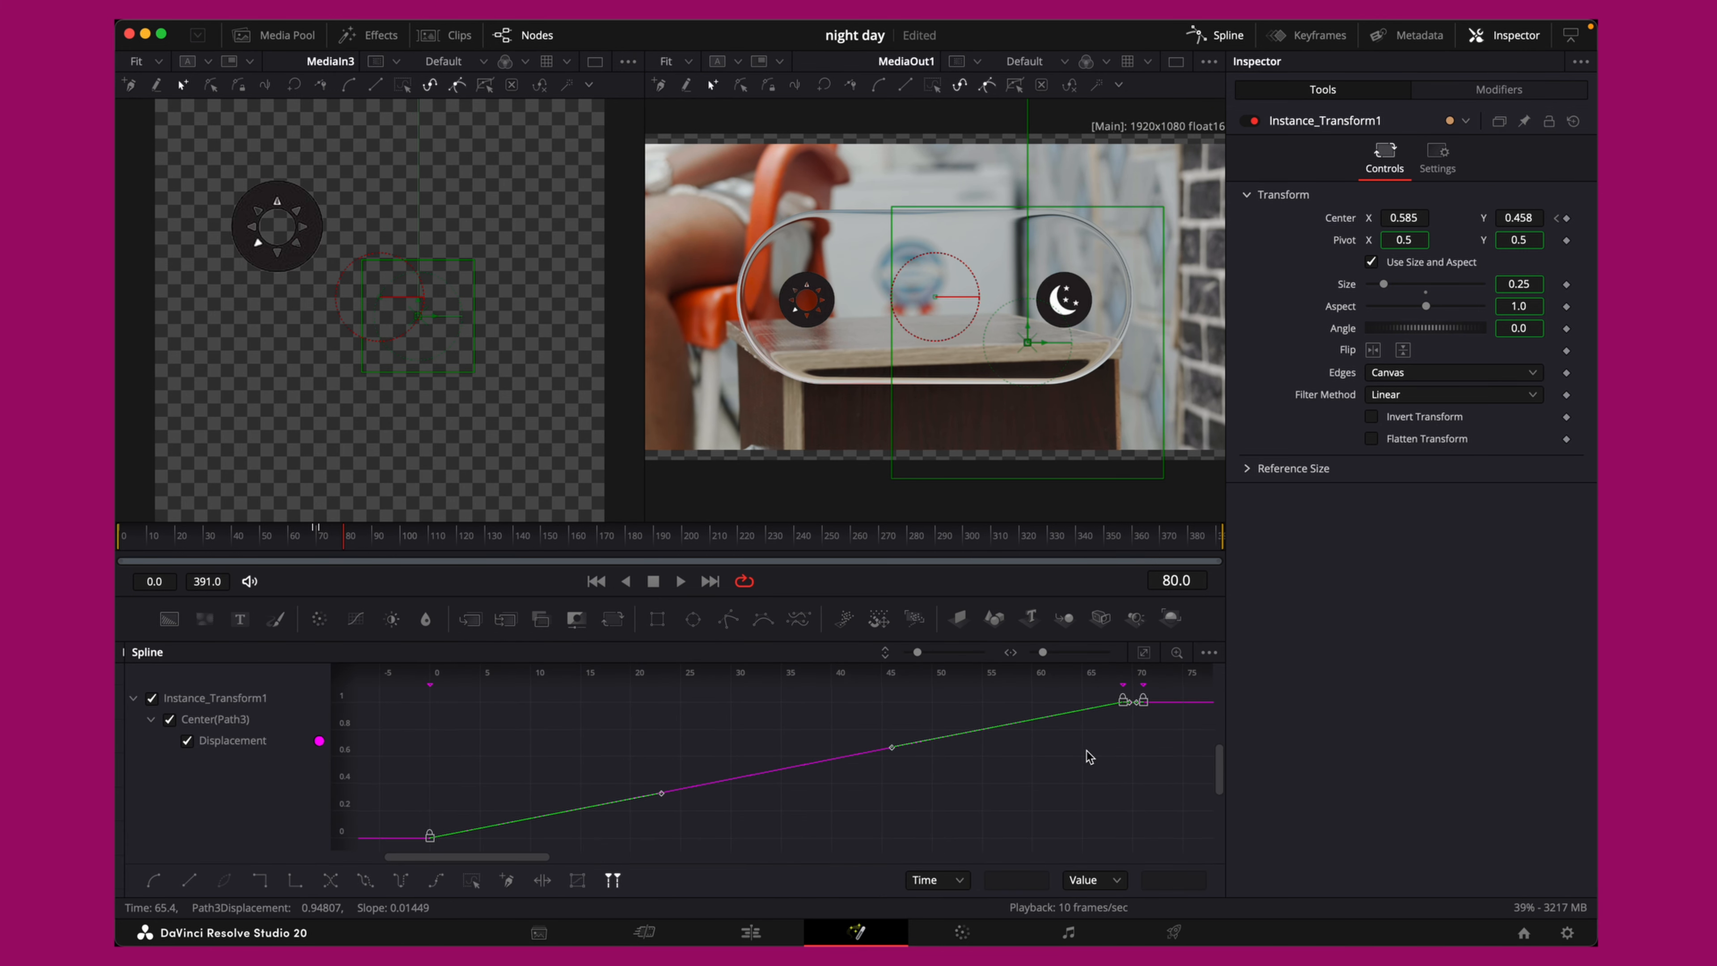
{"action": "left_click", "coordinate": [1182, 36]}
{"action": "left_click_drag", "start_coordinate": [245, 542], "coordinate": [134, 549]}
{"action": "key", "text": "space"}
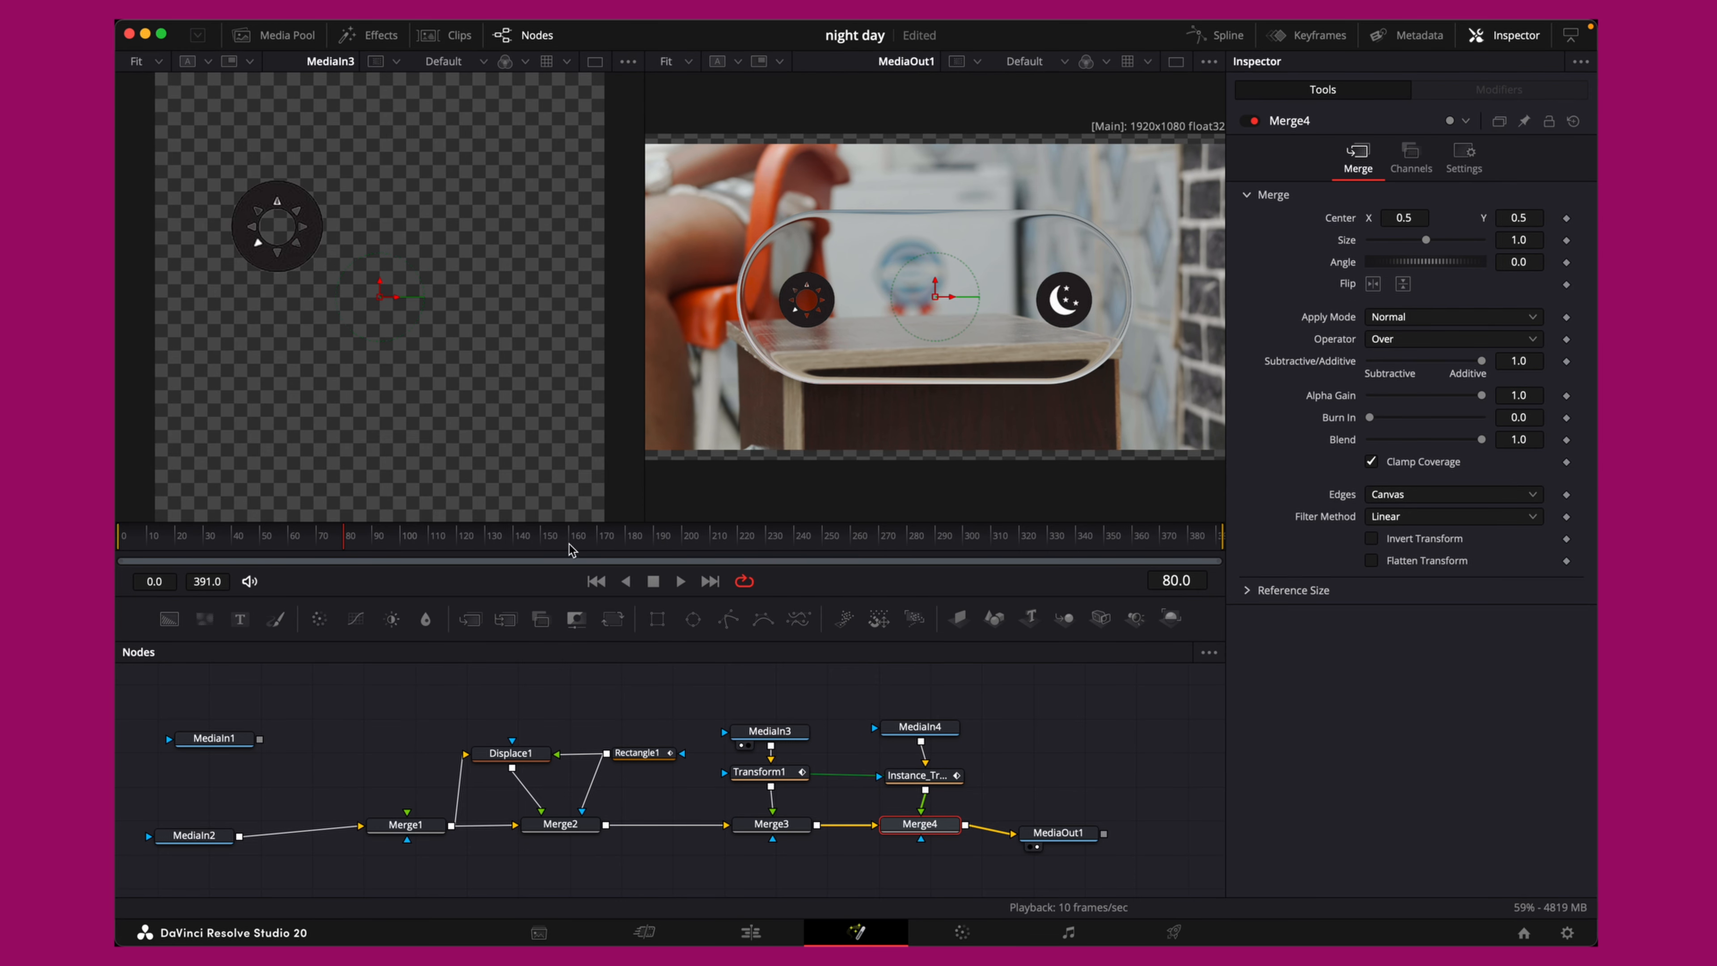
{"action": "left_click_drag", "start_coordinate": [570, 544], "coordinate": [117, 554]}
{"action": "left_click", "coordinate": [680, 581]}
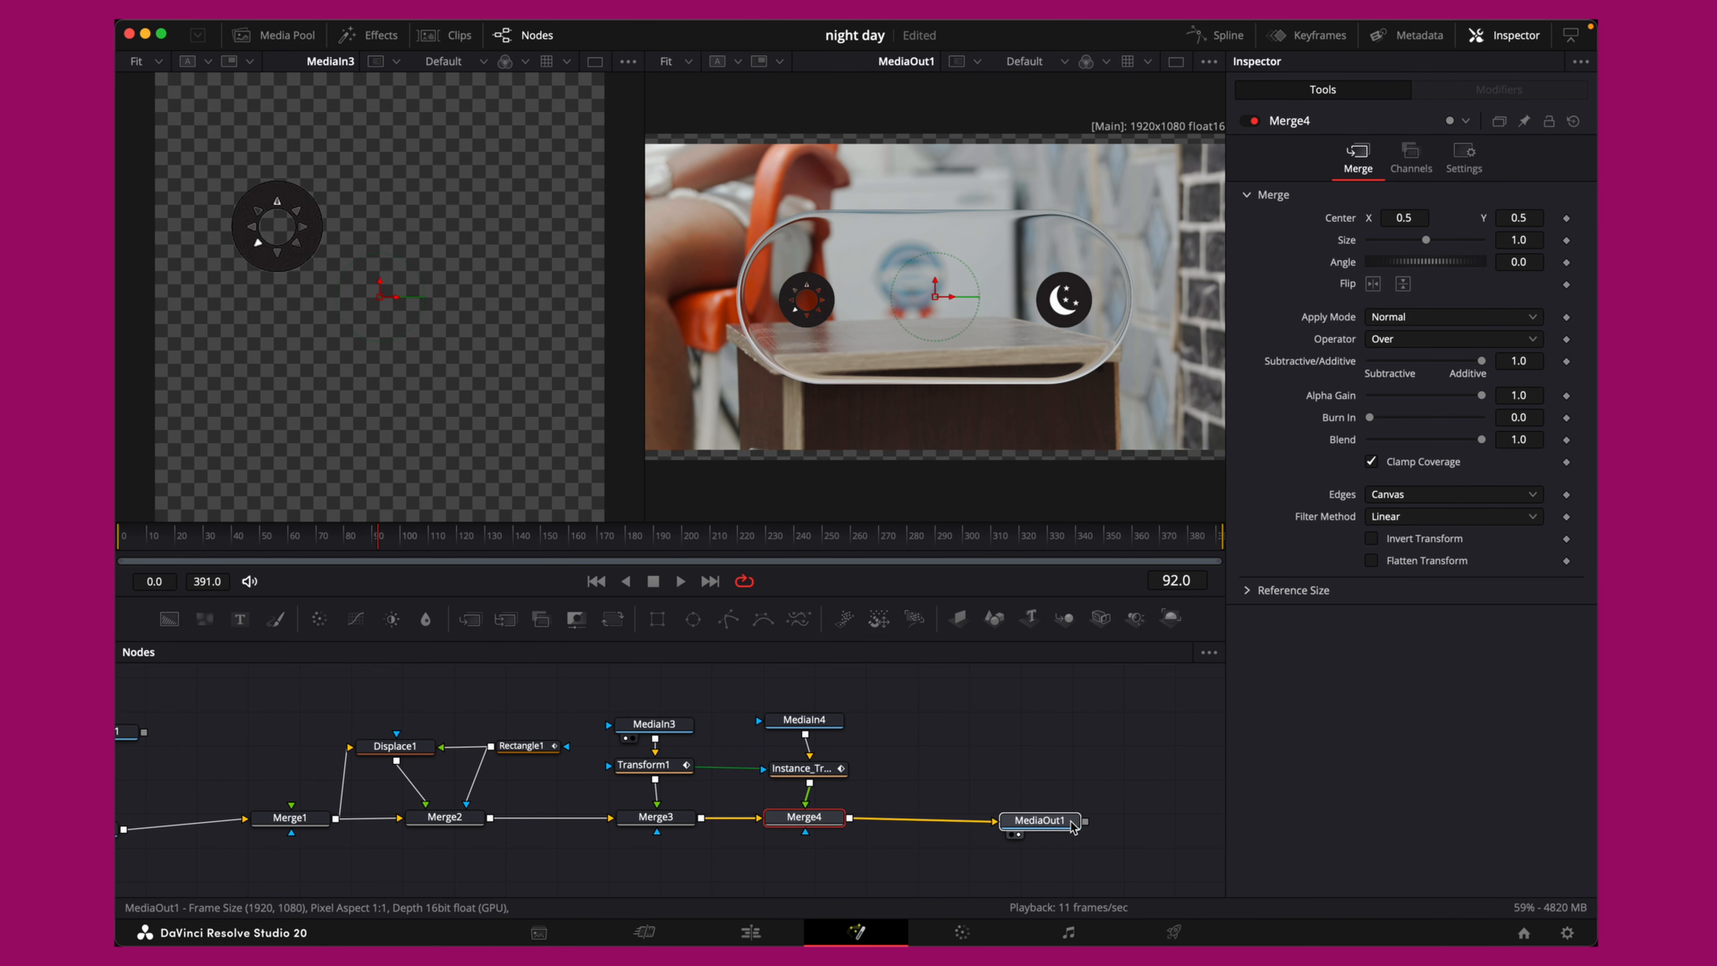
Move MediaOut1 farther away from Merge4 to make room for more nodes between them
{"action": "left_click_drag", "start_coordinate": [1035, 832], "coordinate": [1133, 833]}
{"action": "scroll", "coordinate": [1039, 792], "scroll_direction": "right", "scroll_amount": 2}
{"action": "scroll", "coordinate": [1039, 793], "scroll_direction": "right", "scroll_amount": 2}
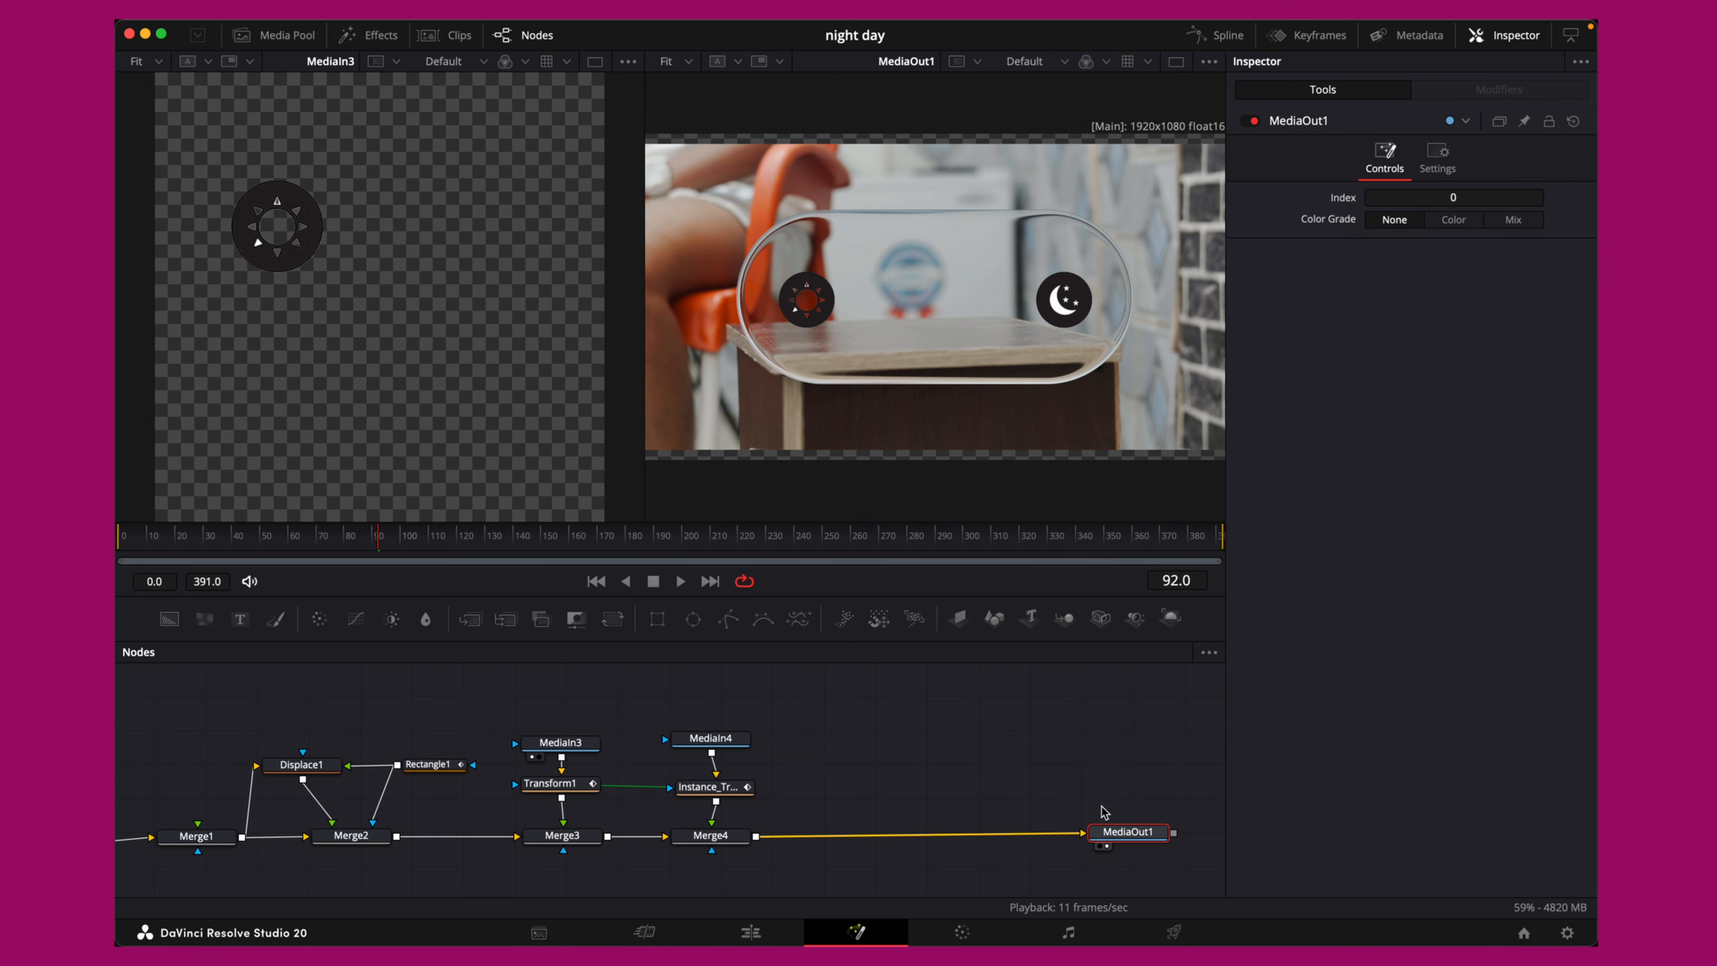
Preview the night clip MediaIn1 and merge it over the daylight clip MediaIn2 with a new Merge node ahead of Merge1
{"action": "scroll", "coordinate": [1104, 815], "scroll_direction": "left", "scroll_amount": 10}
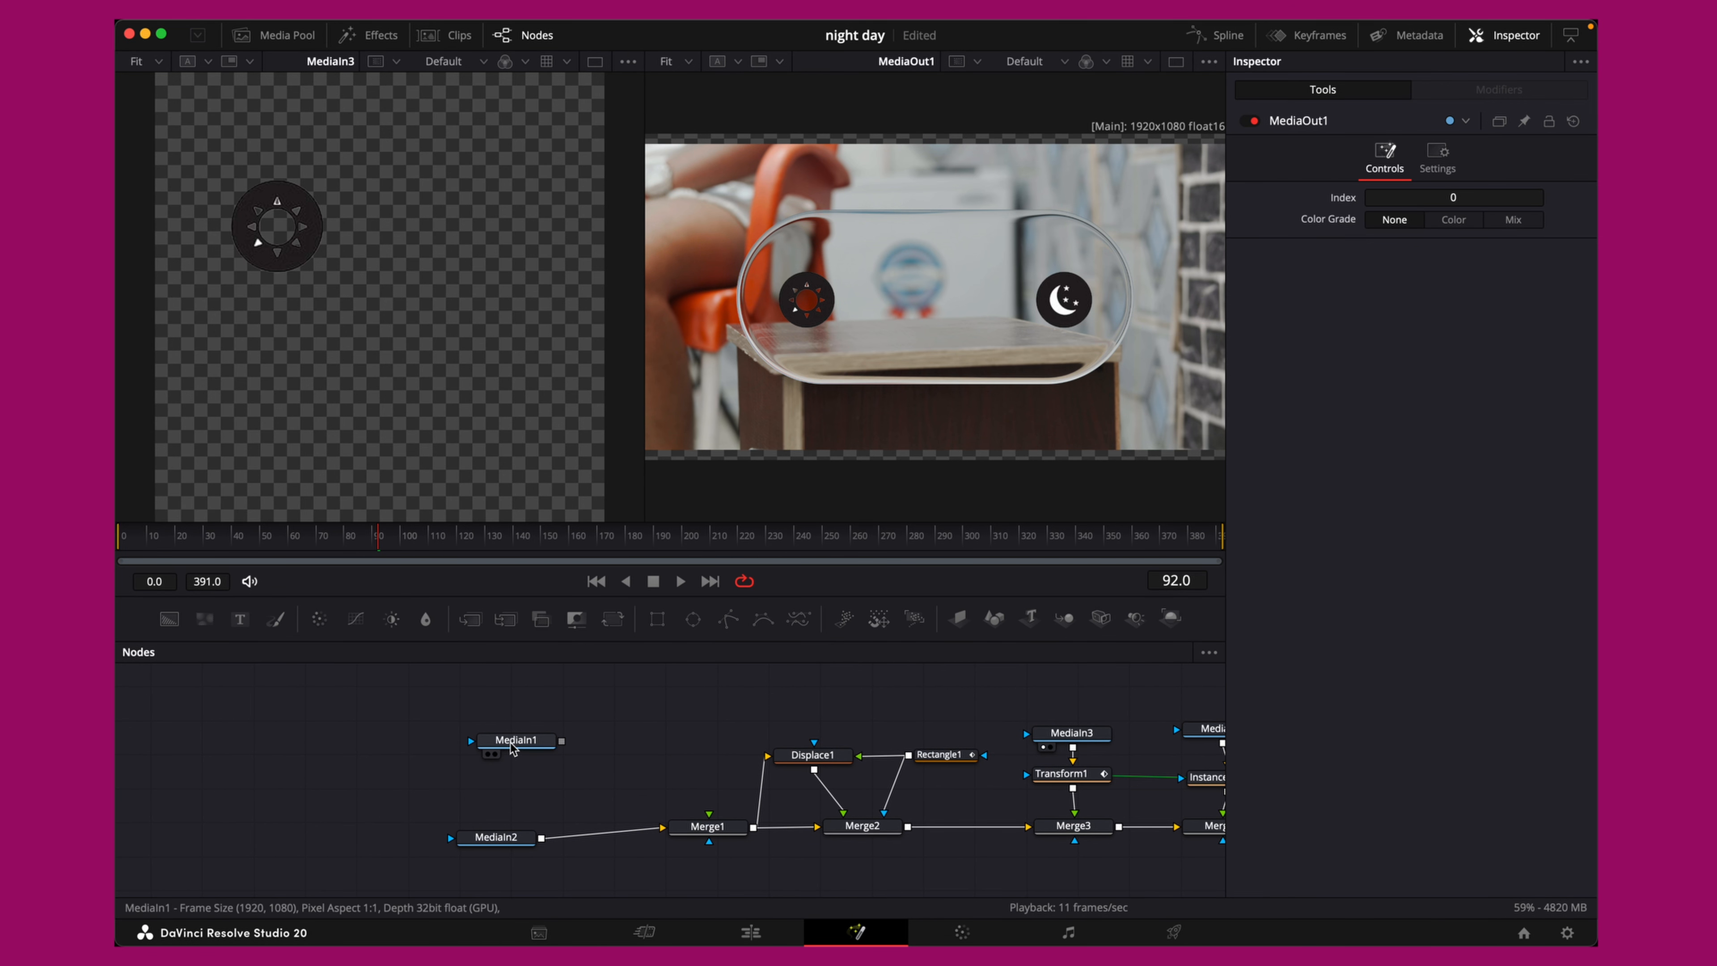
{"action": "left_click_drag", "start_coordinate": [515, 747], "coordinate": [432, 406]}
{"action": "left_click_drag", "start_coordinate": [514, 749], "coordinate": [506, 738]}
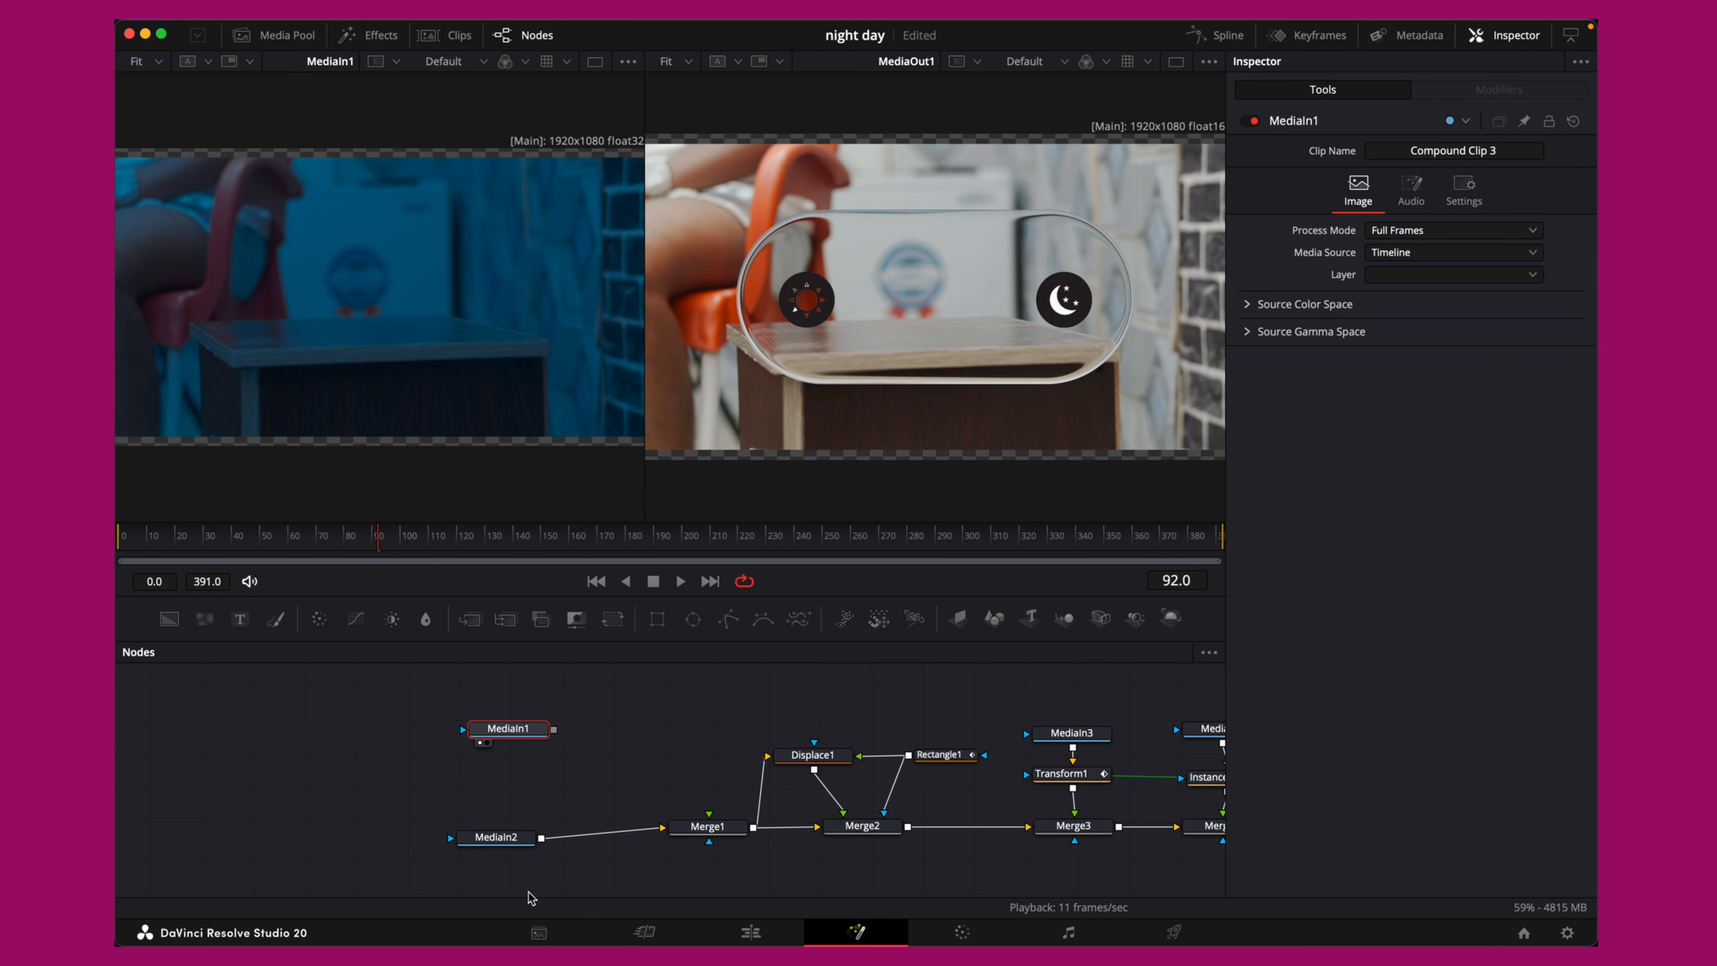
{"action": "left_click_drag", "start_coordinate": [509, 845], "coordinate": [384, 837]}
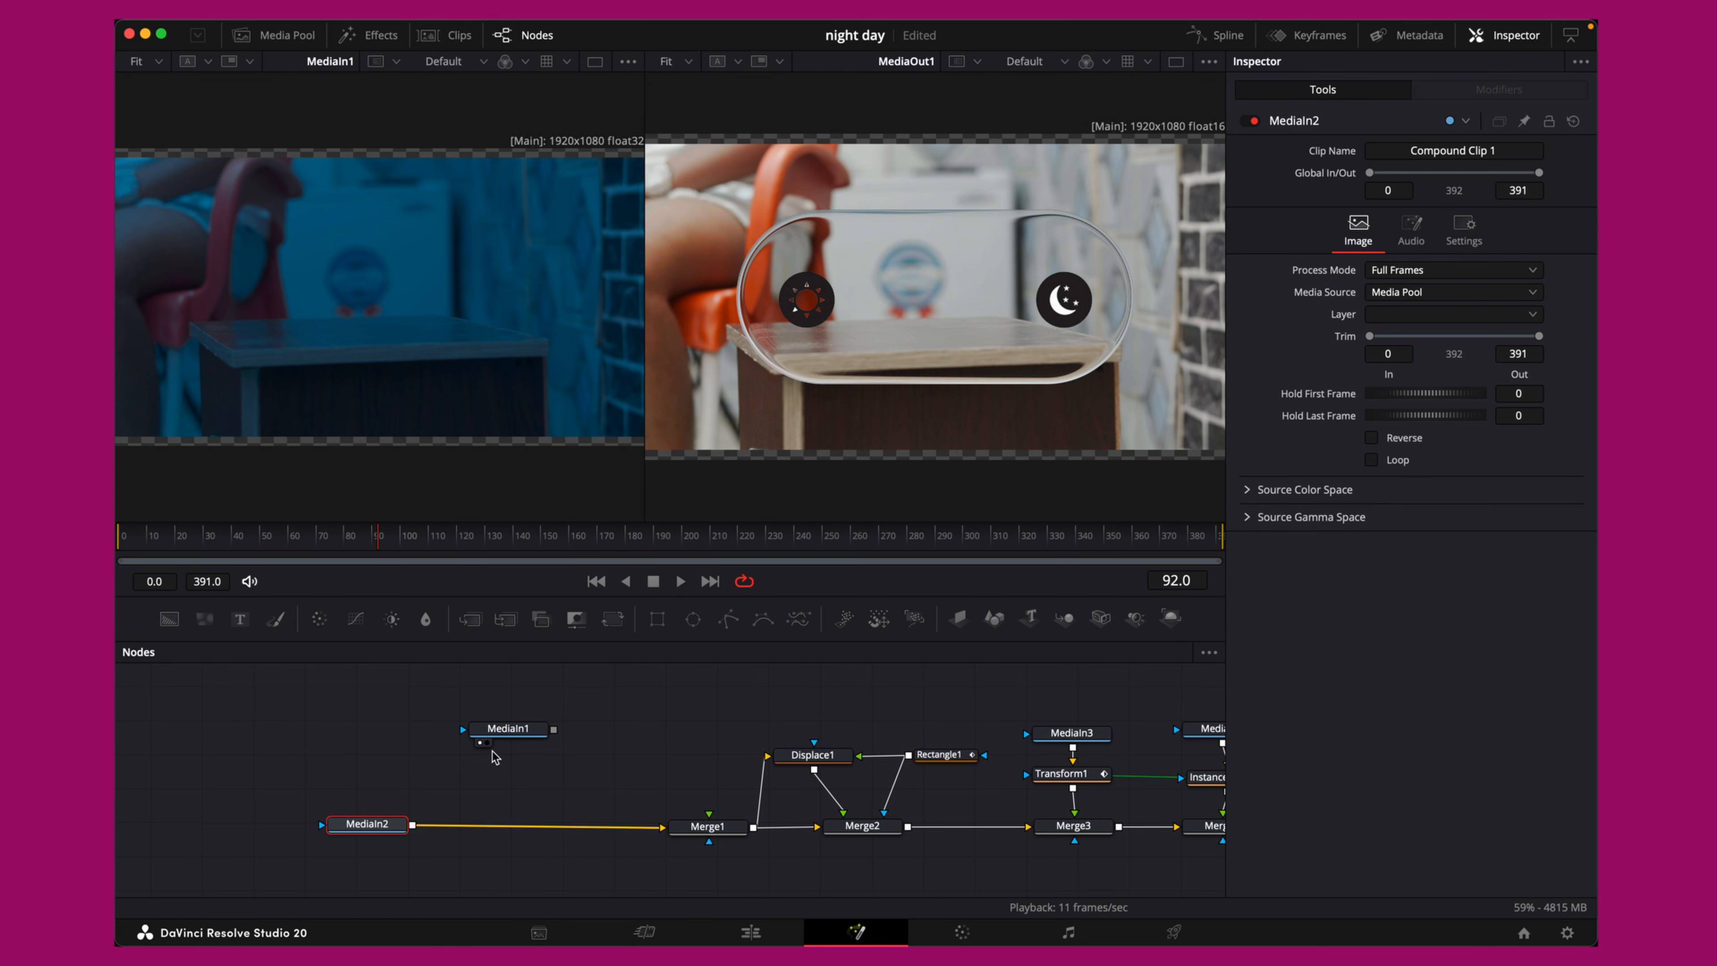
{"action": "left_click_drag", "start_coordinate": [514, 746], "coordinate": [414, 824]}
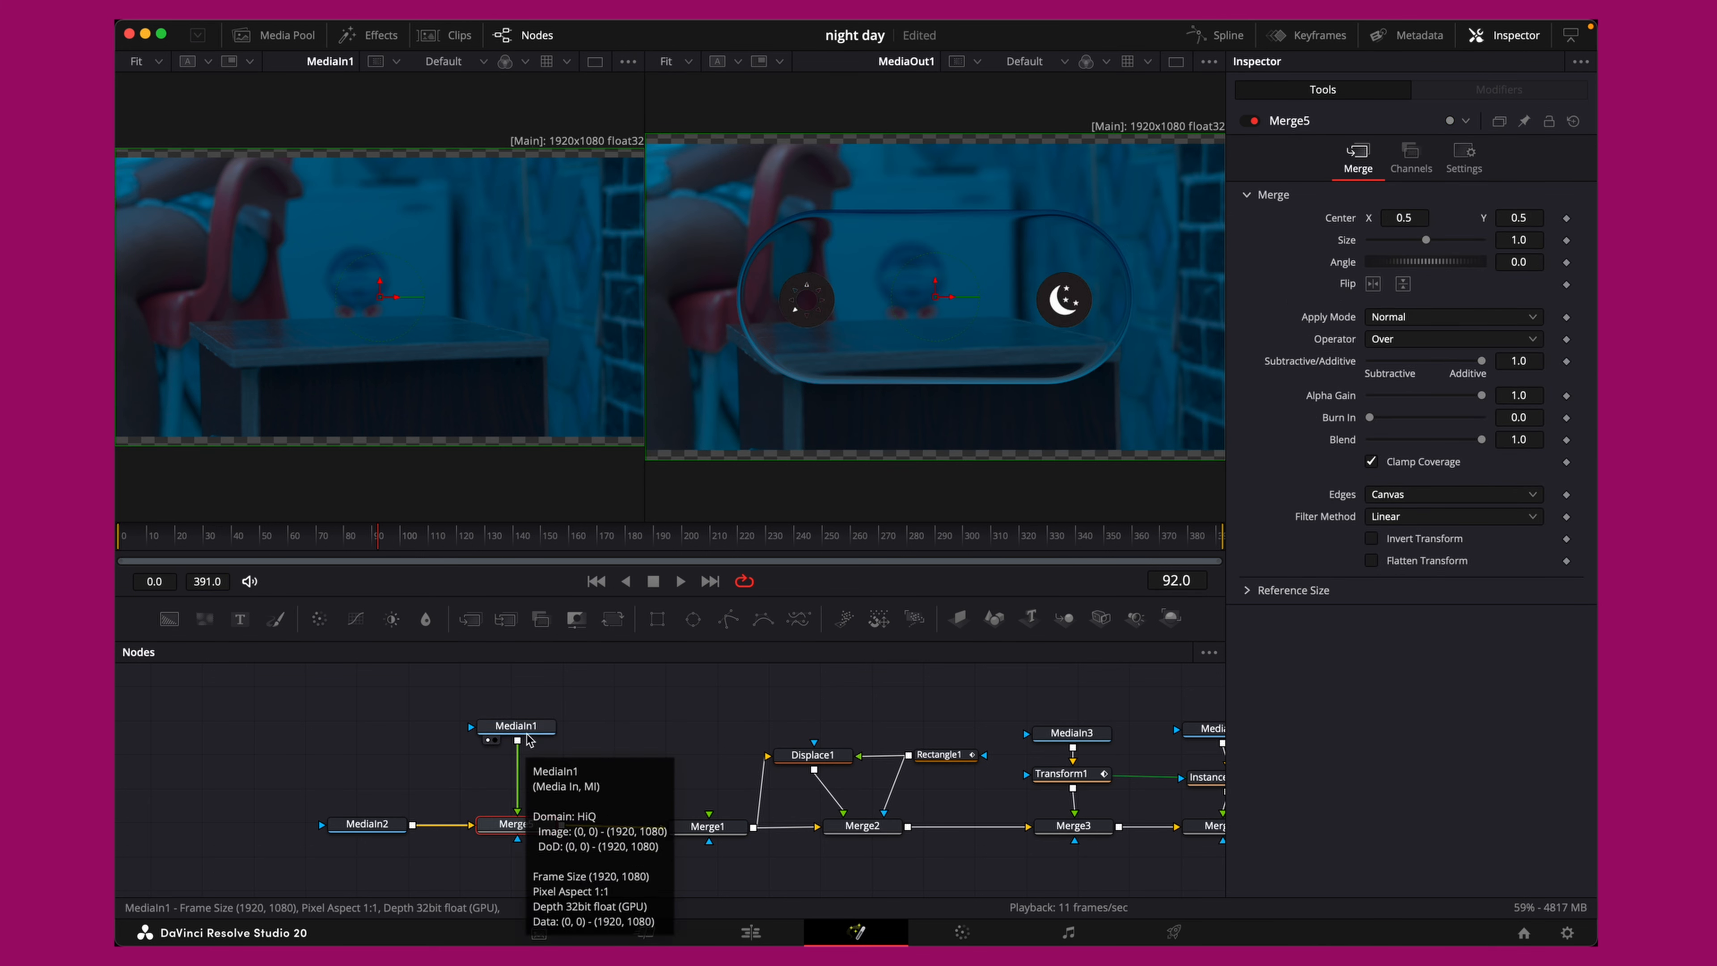
Keyframe Merge5's Blend at 1.0 on frames 0, 90 and 87
{"action": "left_click", "coordinate": [528, 736]}
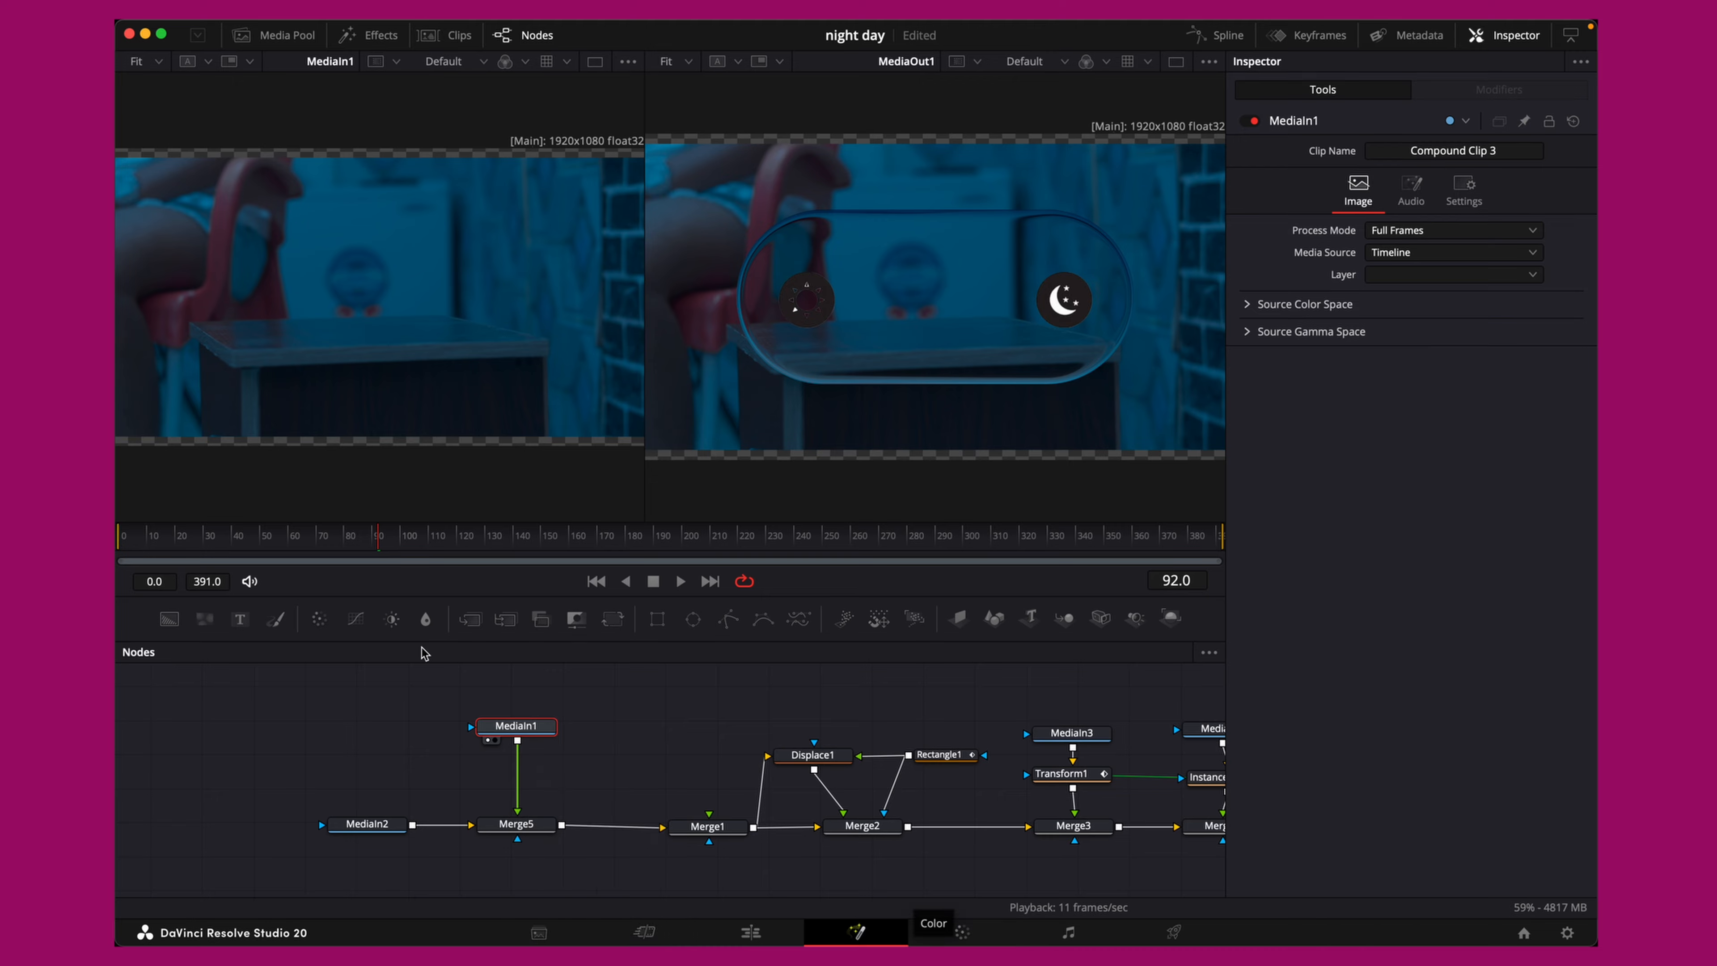
{"action": "left_click", "coordinate": [526, 830]}
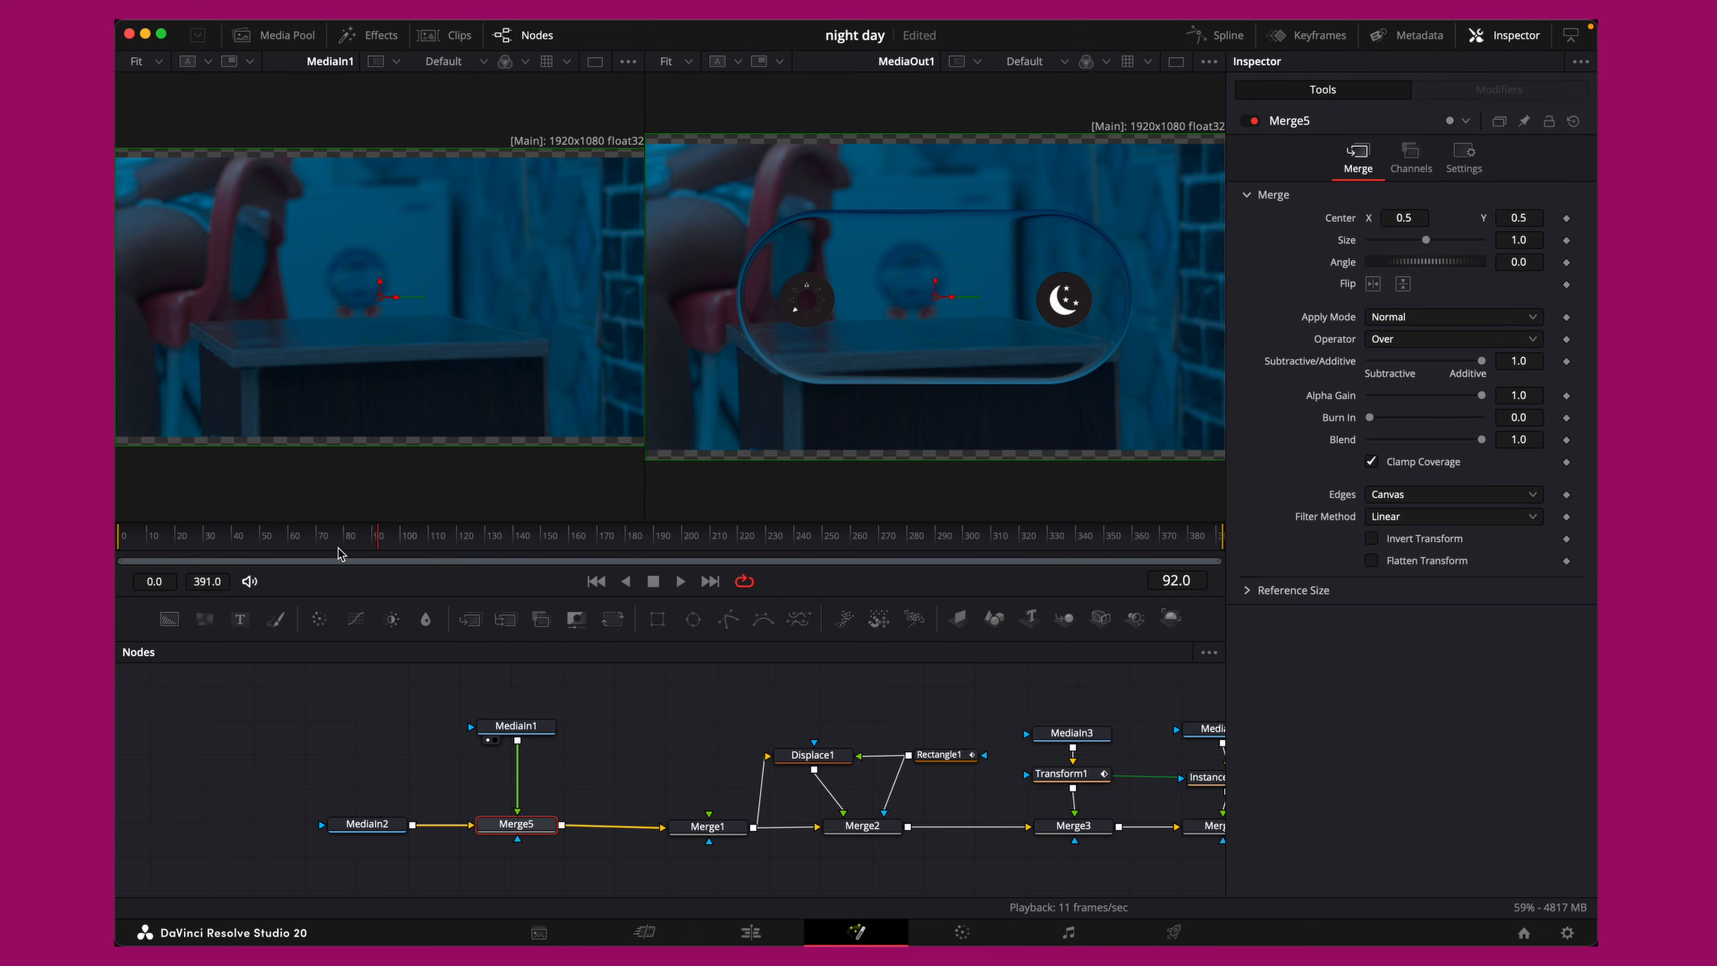
{"action": "left_click_drag", "start_coordinate": [336, 542], "coordinate": [116, 538]}
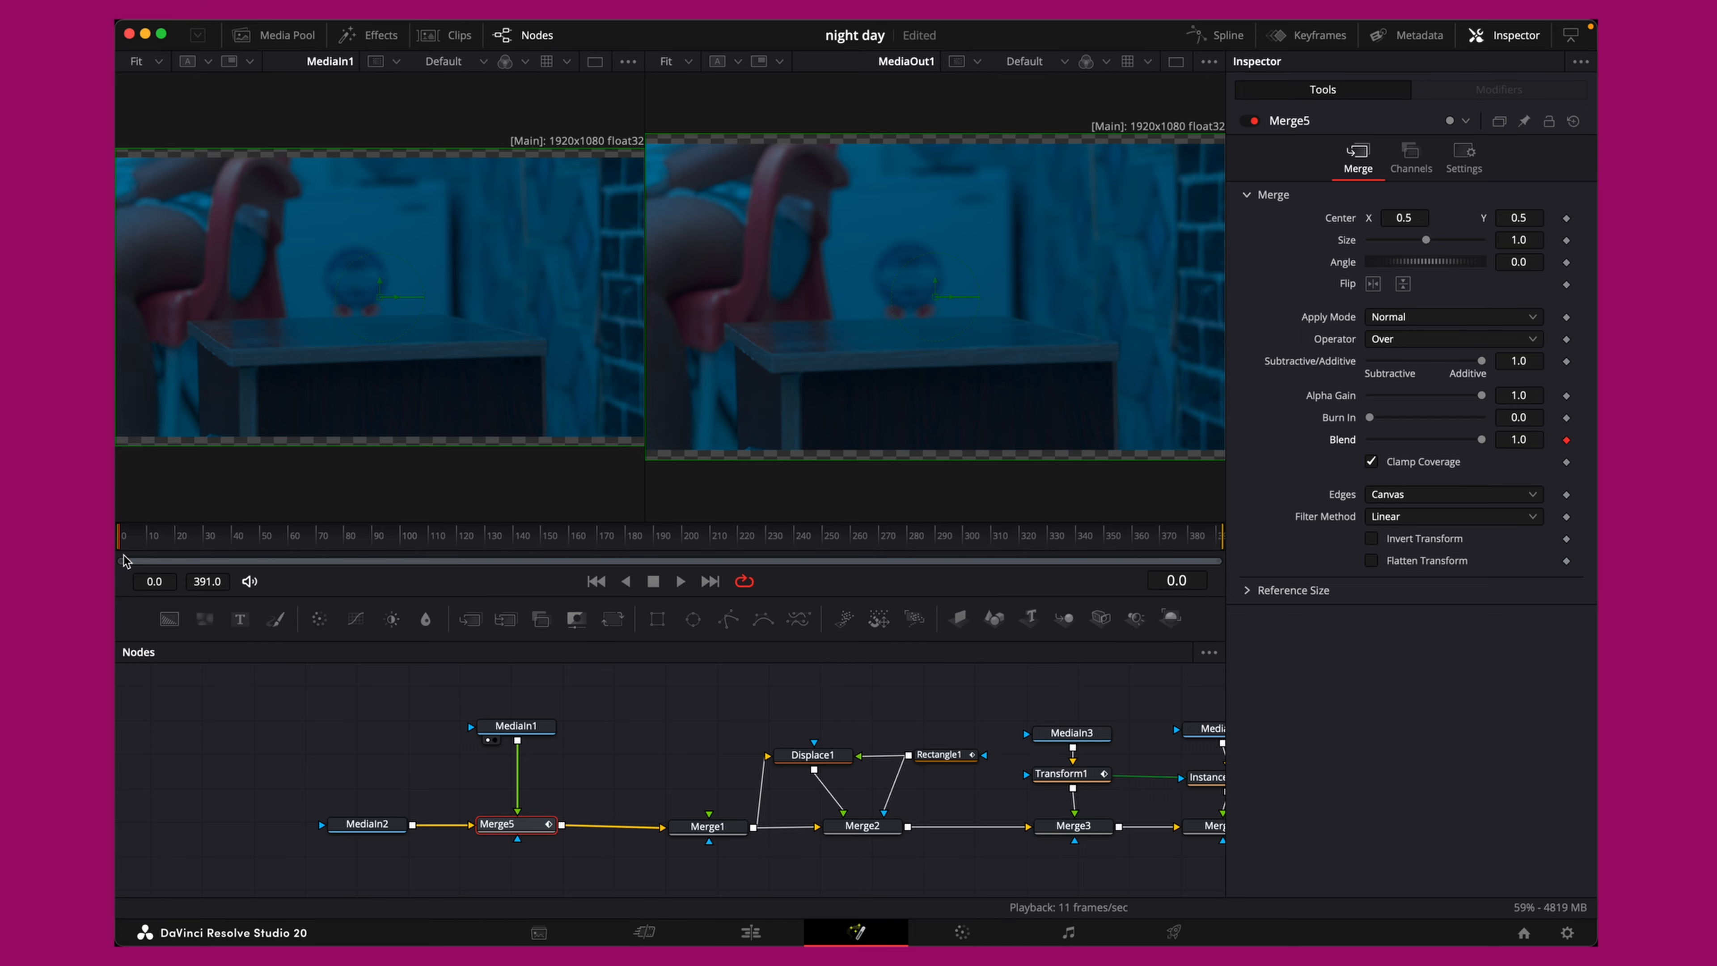
{"action": "left_click_drag", "start_coordinate": [130, 552], "coordinate": [377, 552]}
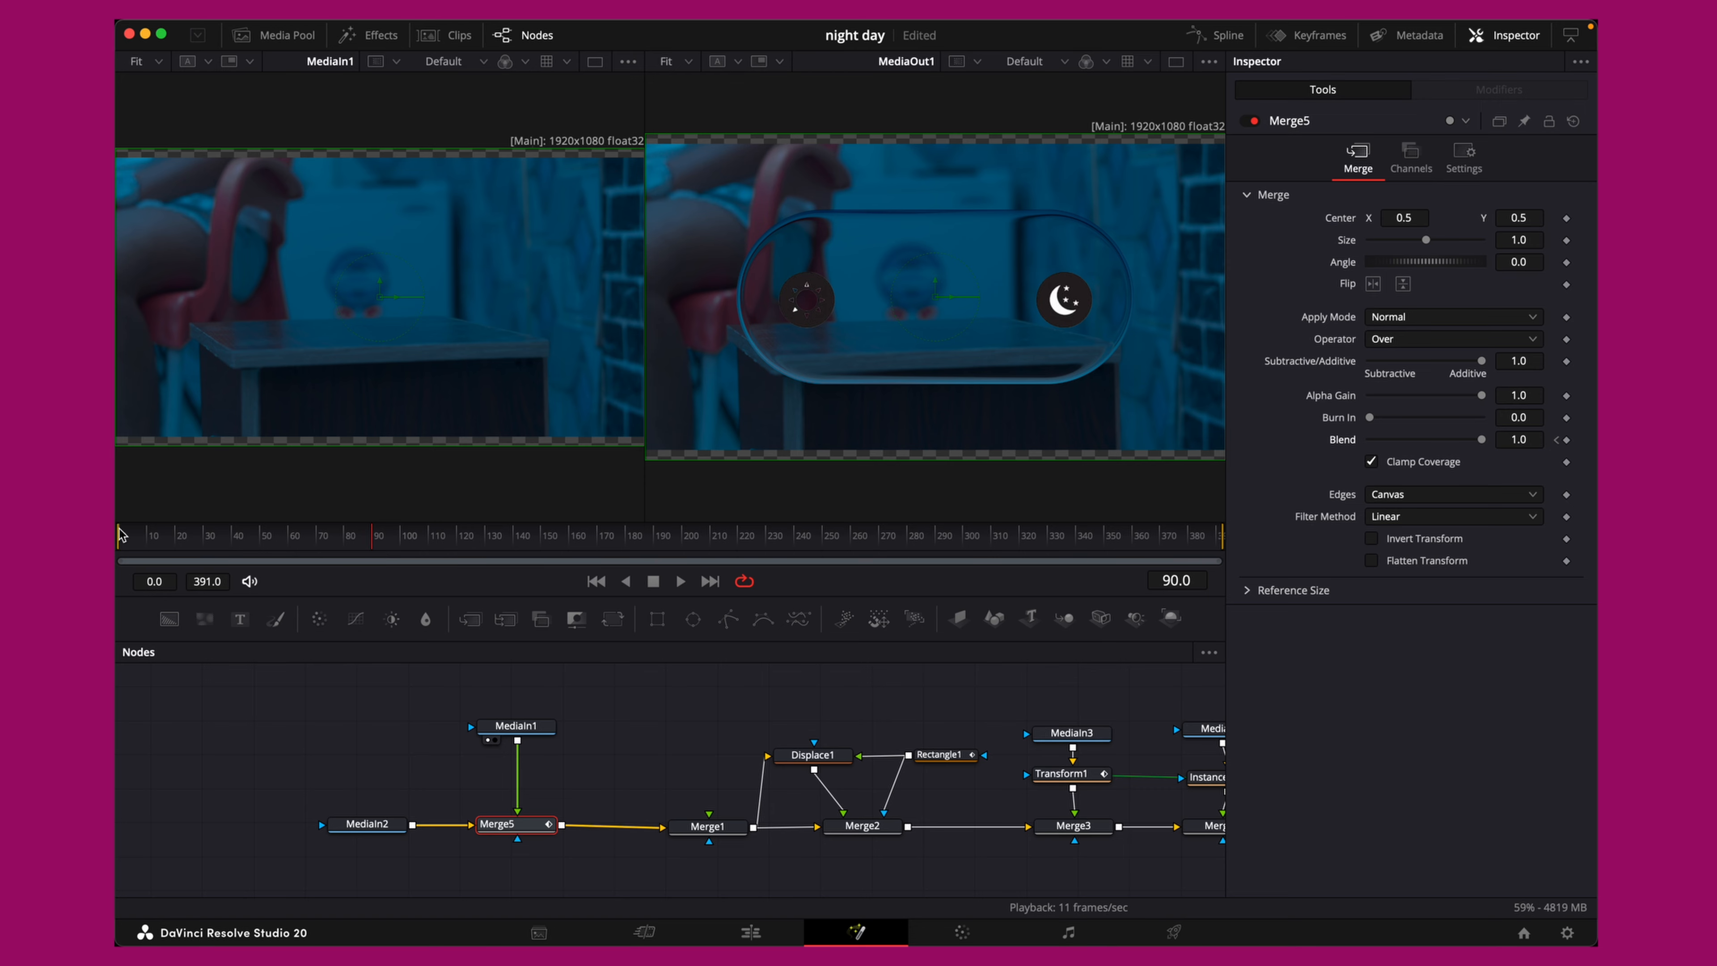
{"action": "key", "text": "Left"}
{"action": "left_click", "coordinate": [1566, 442]}
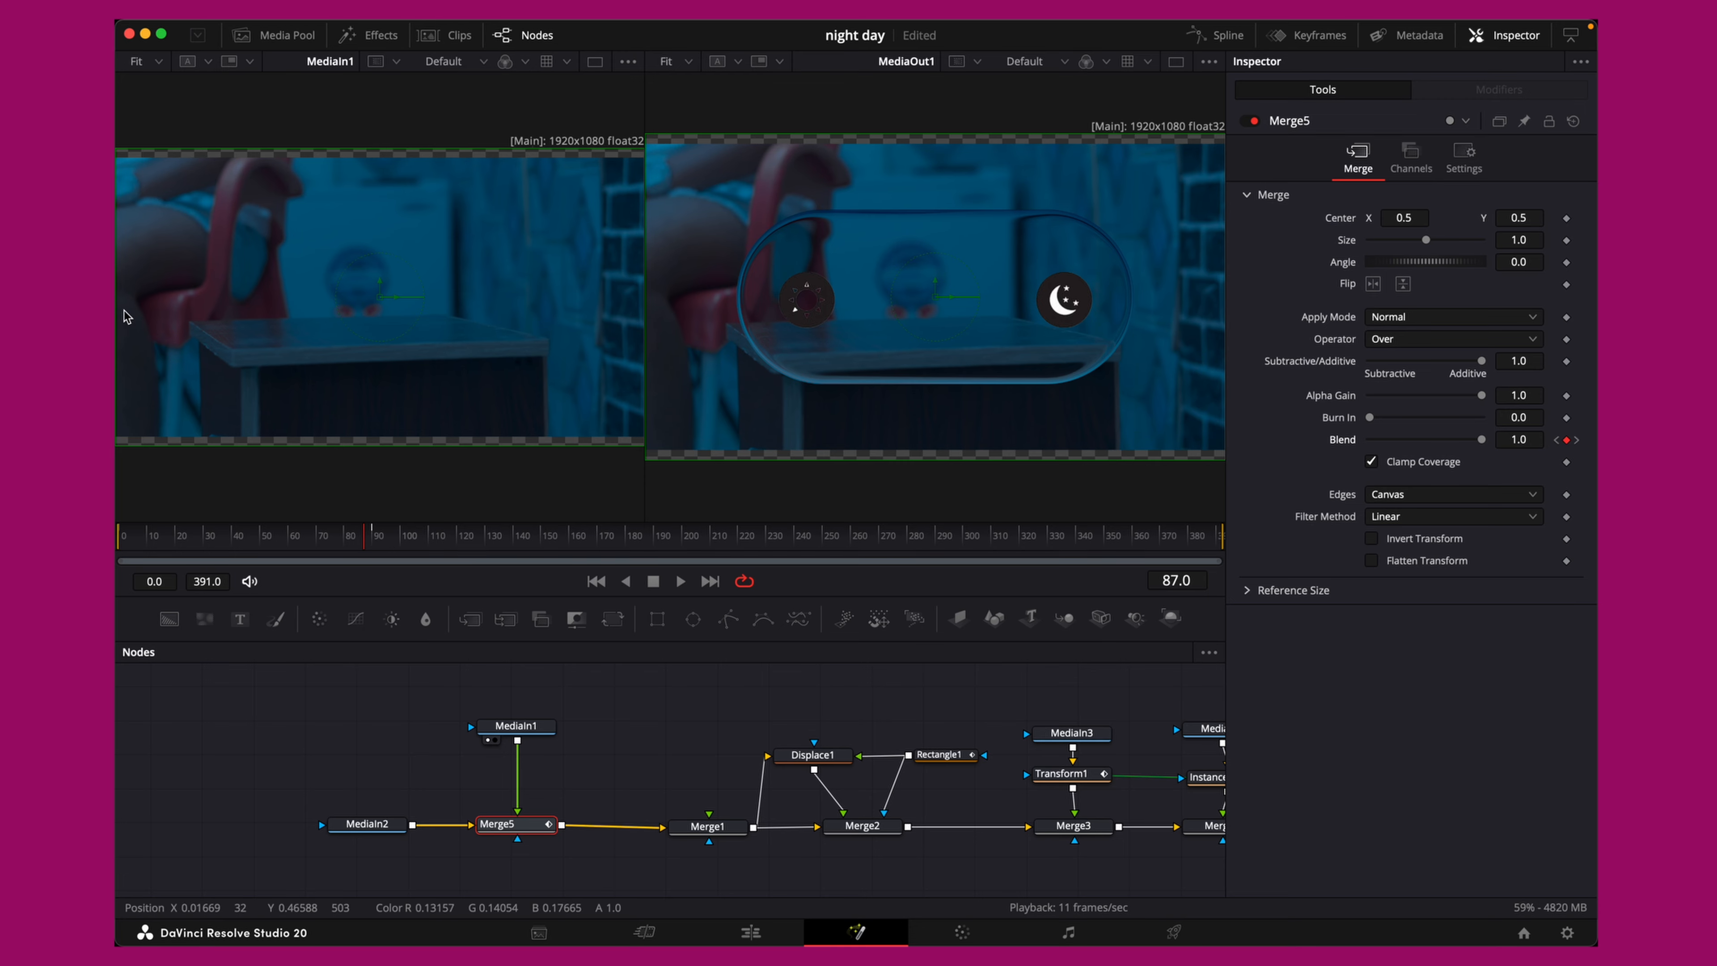
Set Merge5's Blend to 0.0 at frame 0 and play back the day-to-night transition
{"action": "left_click_drag", "start_coordinate": [366, 536], "coordinate": [118, 538]}
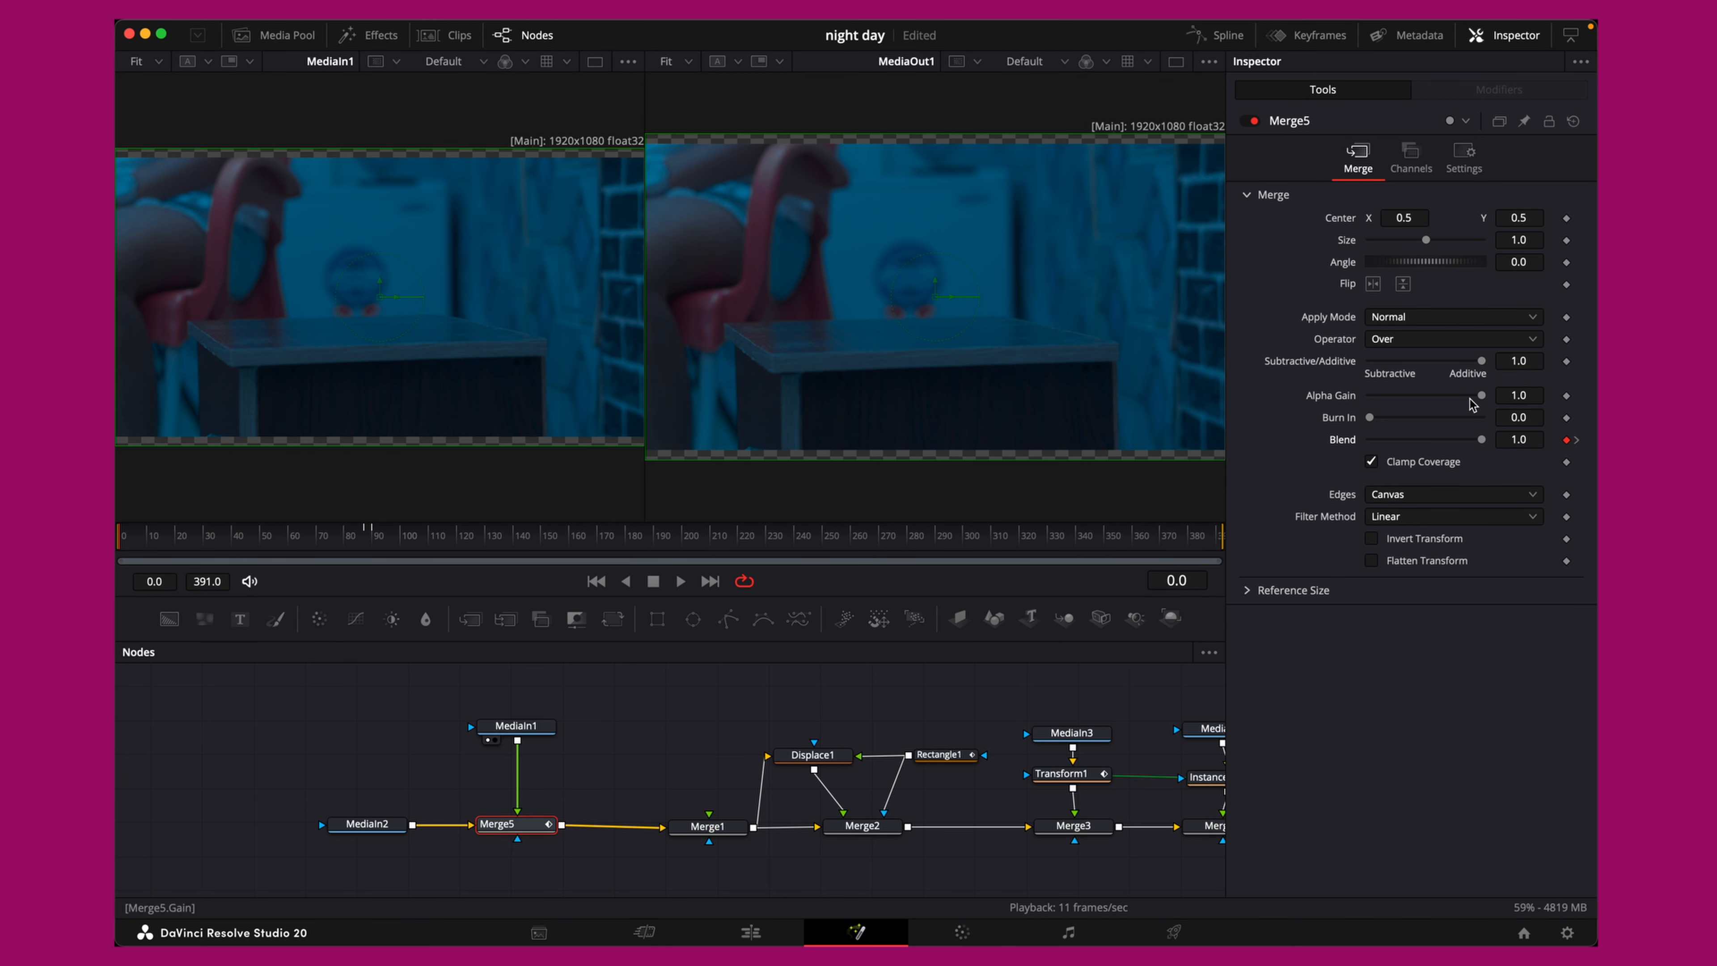
{"action": "left_click_drag", "start_coordinate": [1478, 441], "coordinate": [1292, 441]}
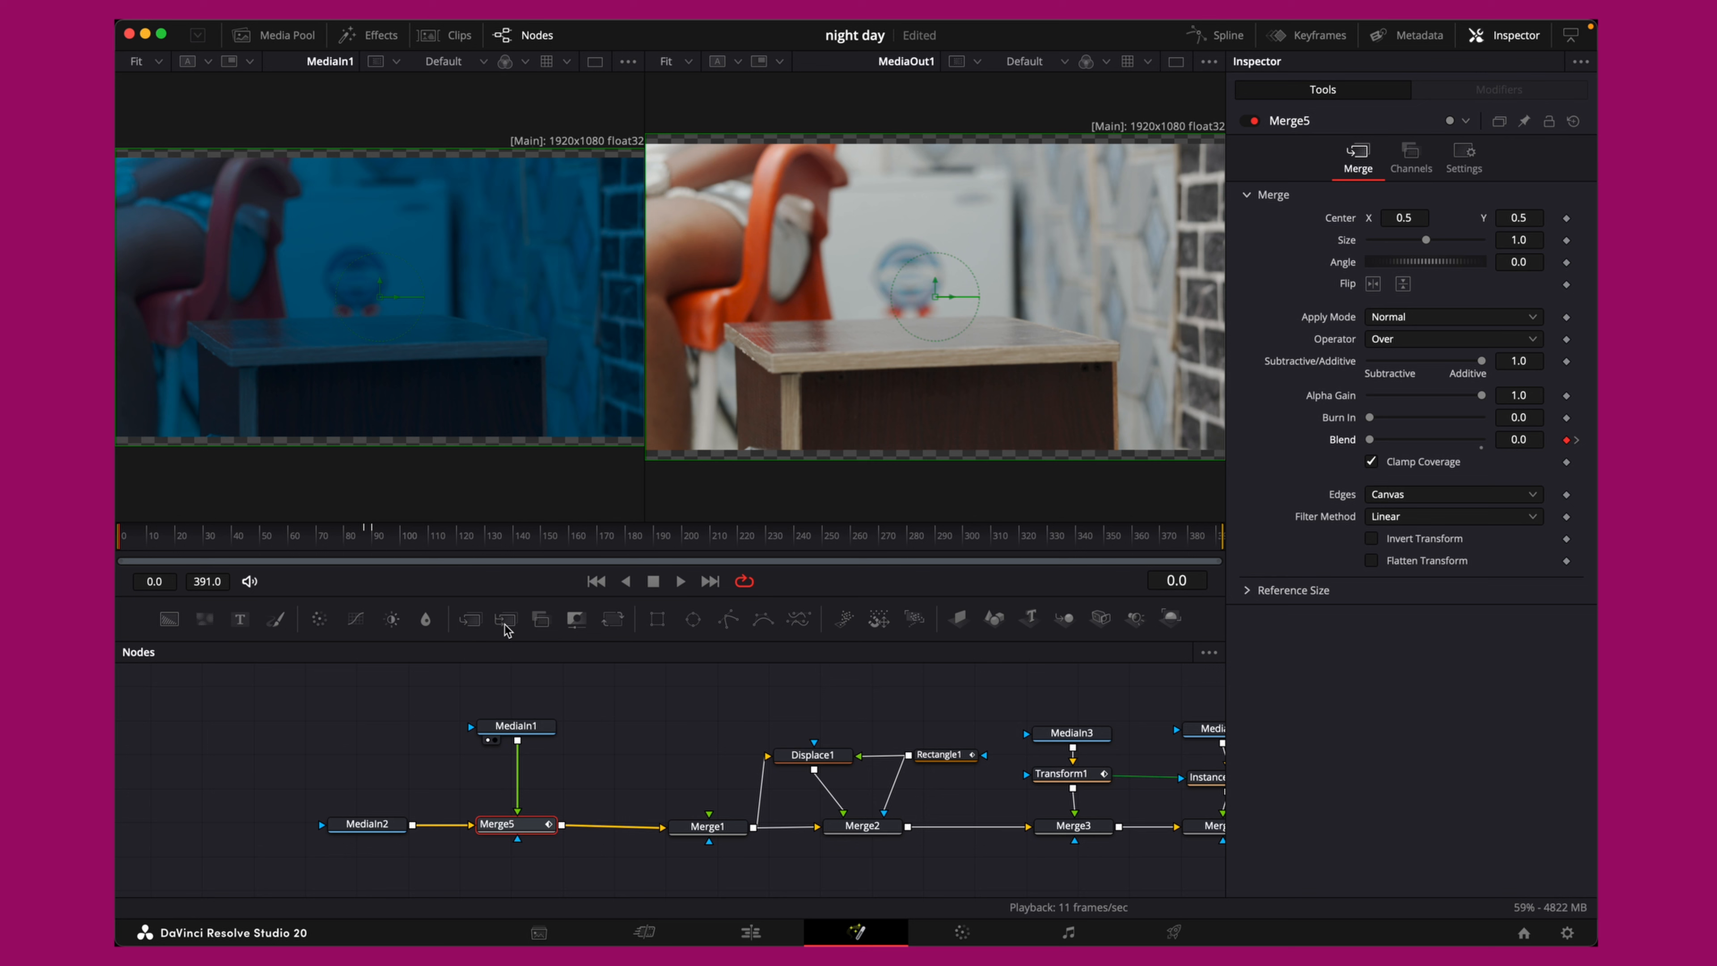
{"action": "key", "text": "space"}
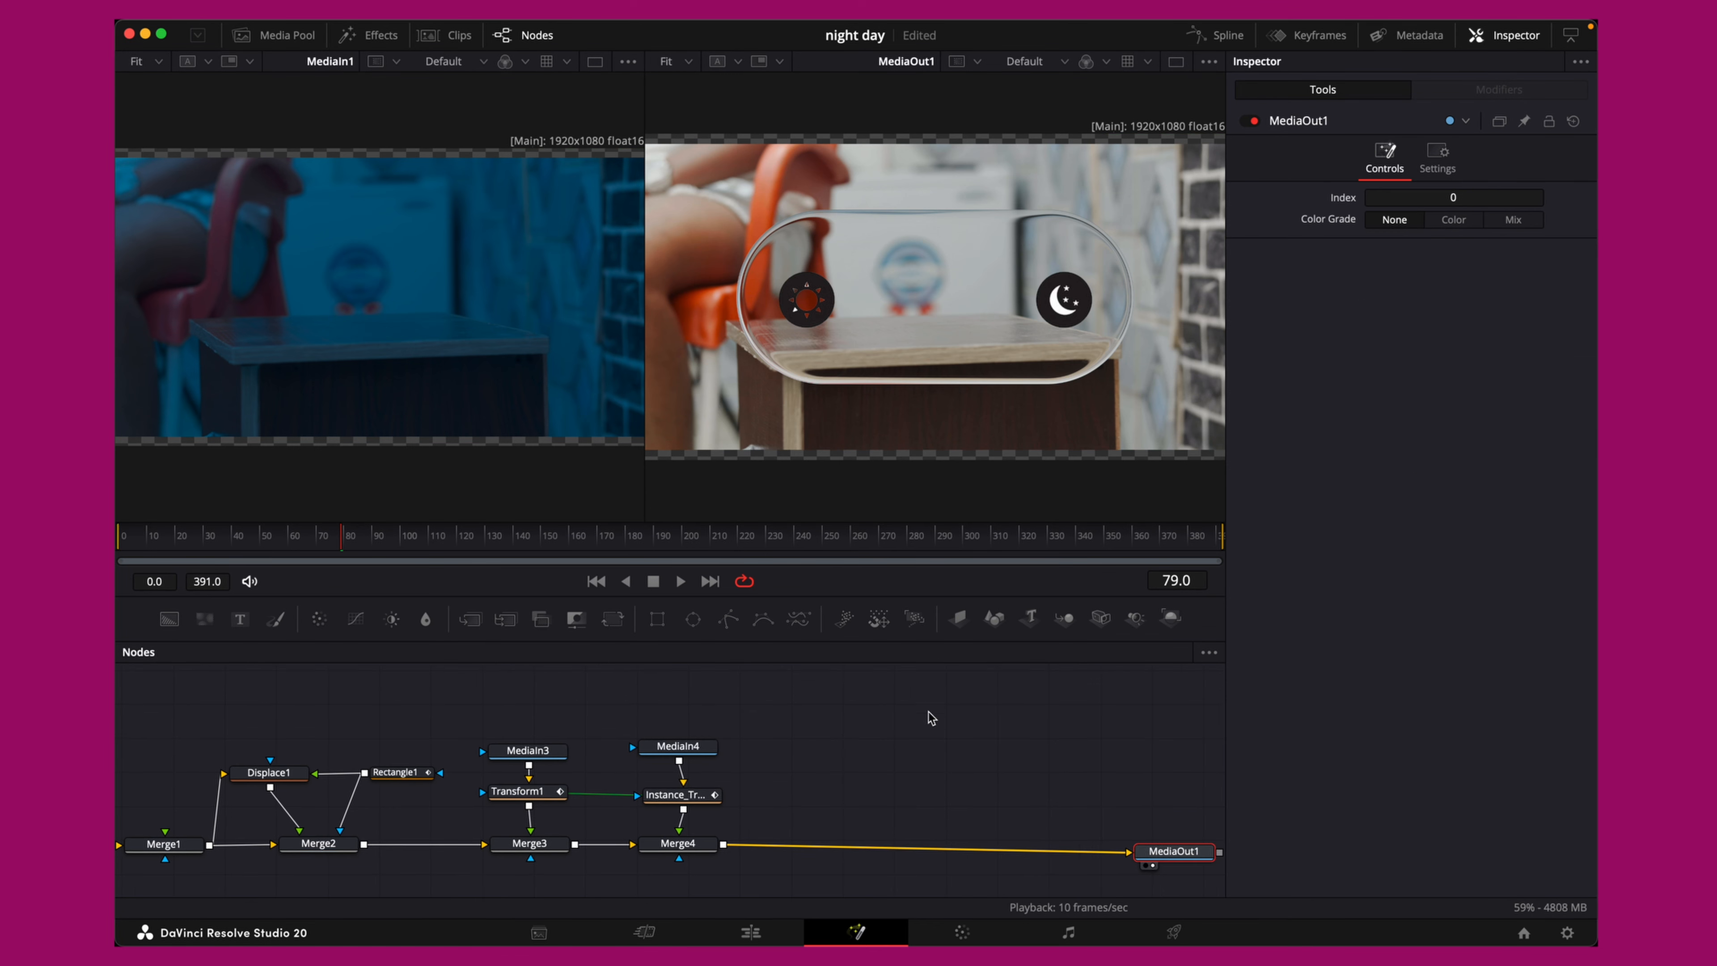
Copy the Displace1, Rectangle1 and Merge2 nodes and paste the duplicates between Merge4 and MediaOut1
{"action": "scroll", "coordinate": [927, 712], "scroll_direction": "left", "scroll_amount": 10}
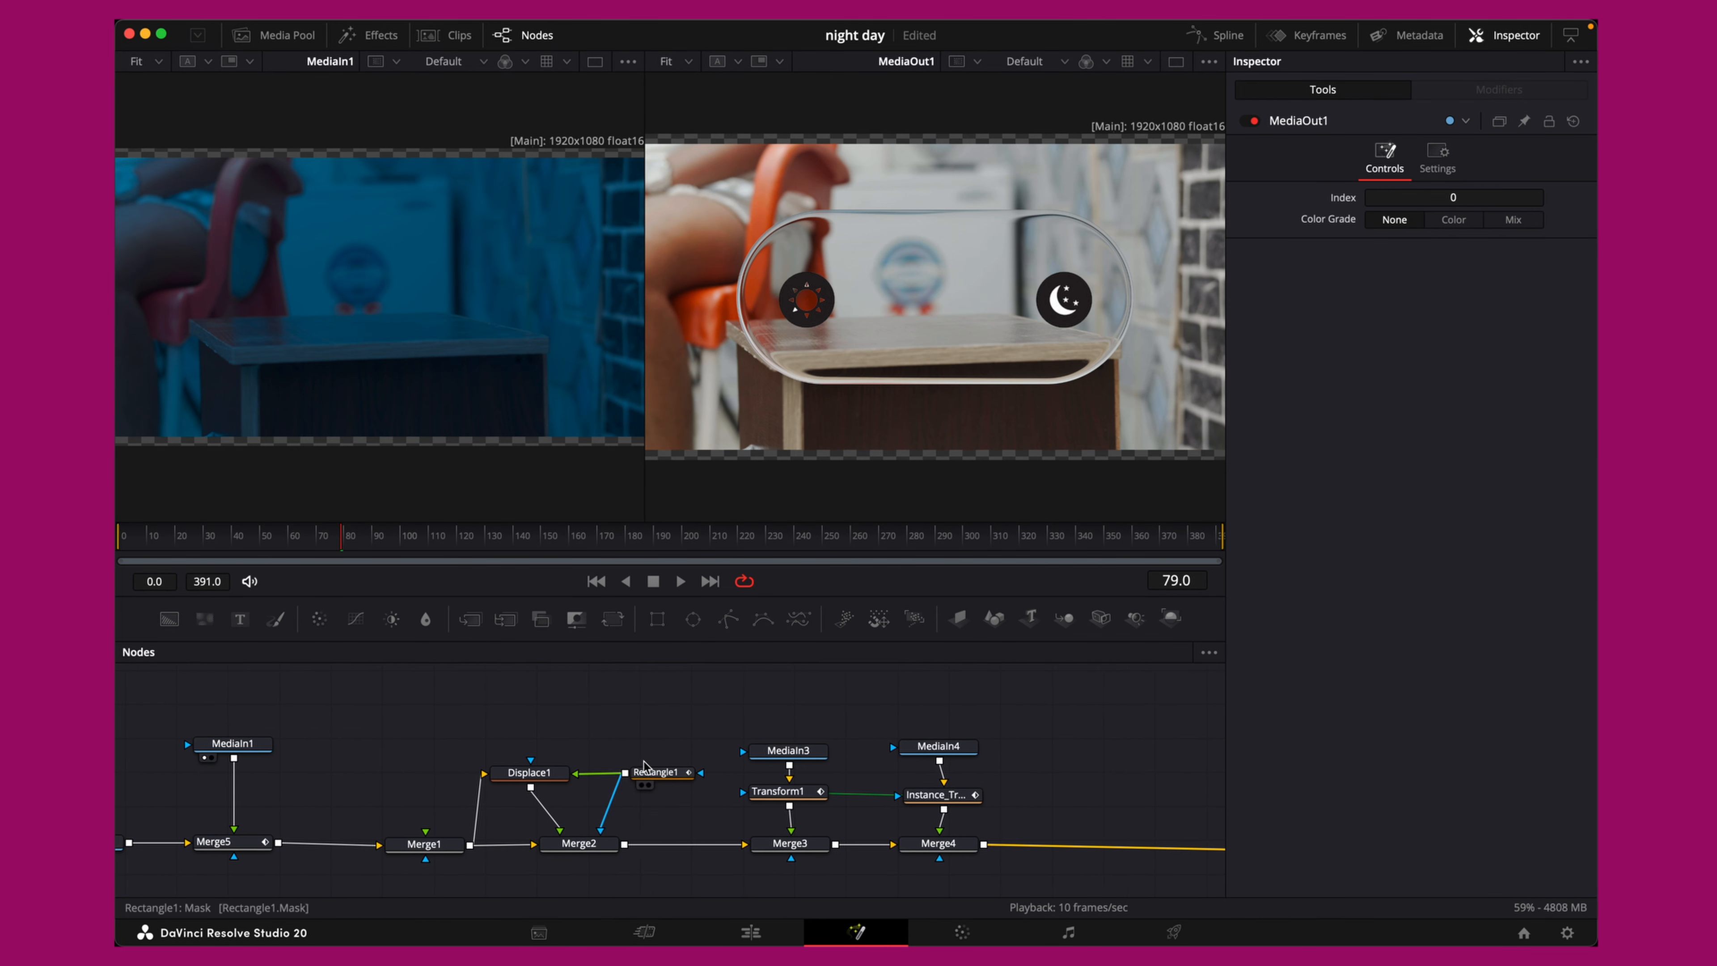
{"action": "left_click_drag", "start_coordinate": [702, 699], "coordinate": [557, 853]}
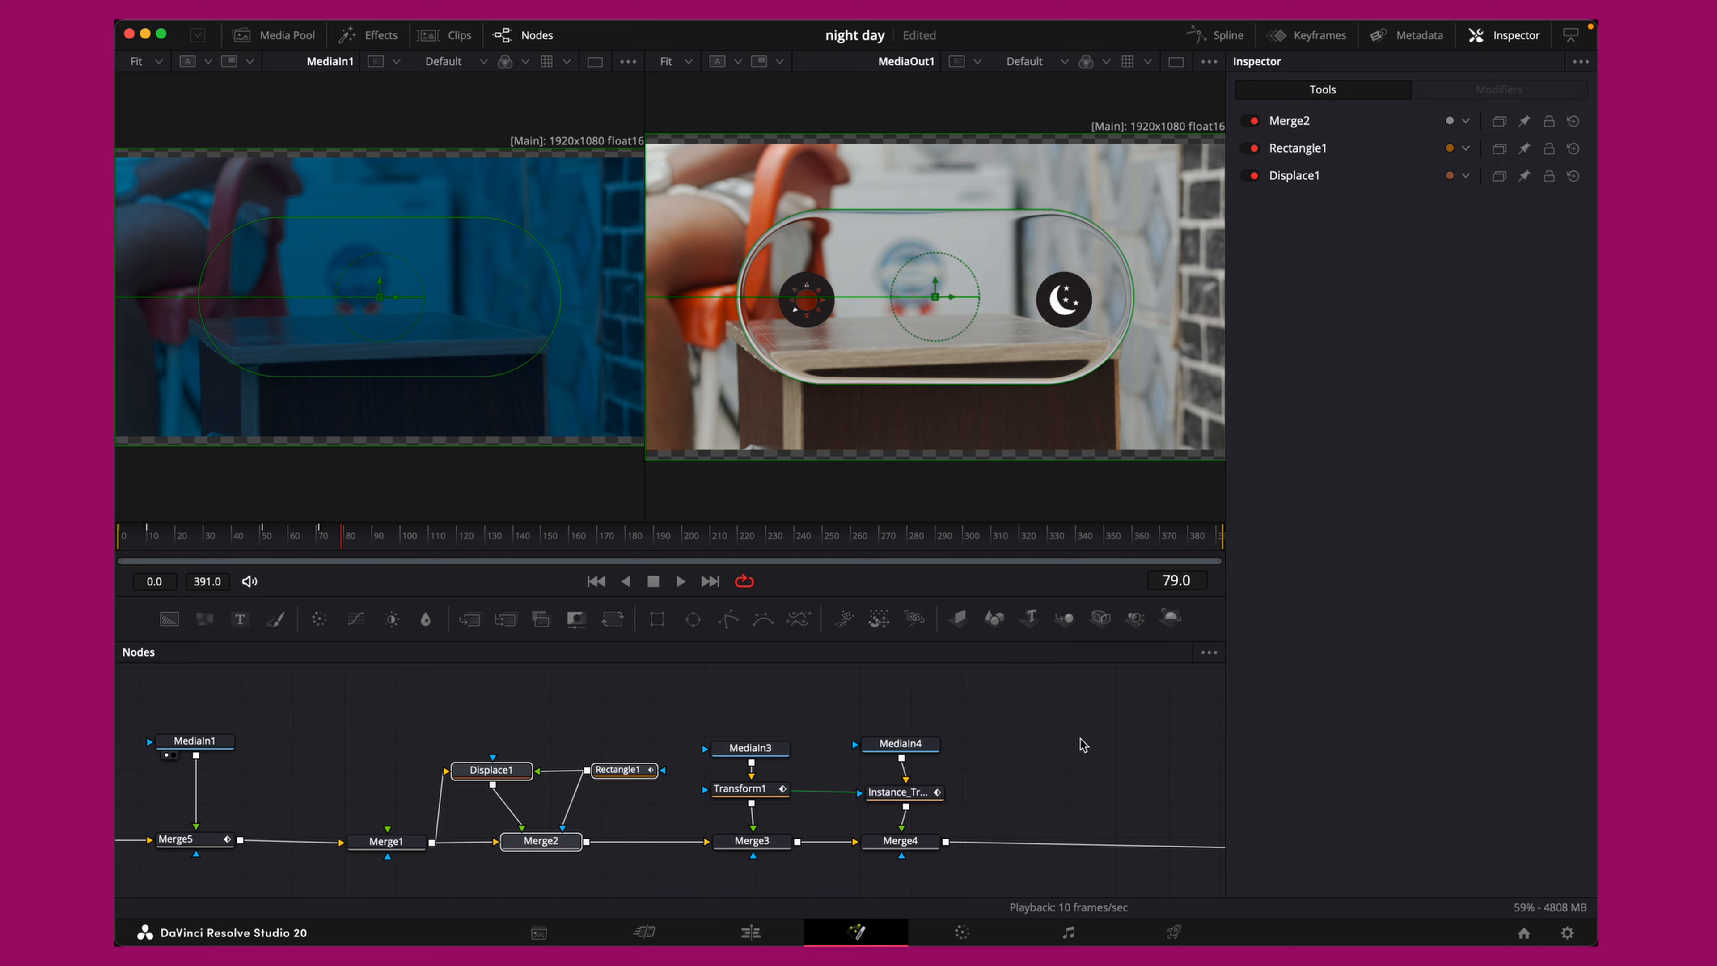
{"action": "scroll", "coordinate": [1033, 746], "scroll_direction": "right", "scroll_amount": 10}
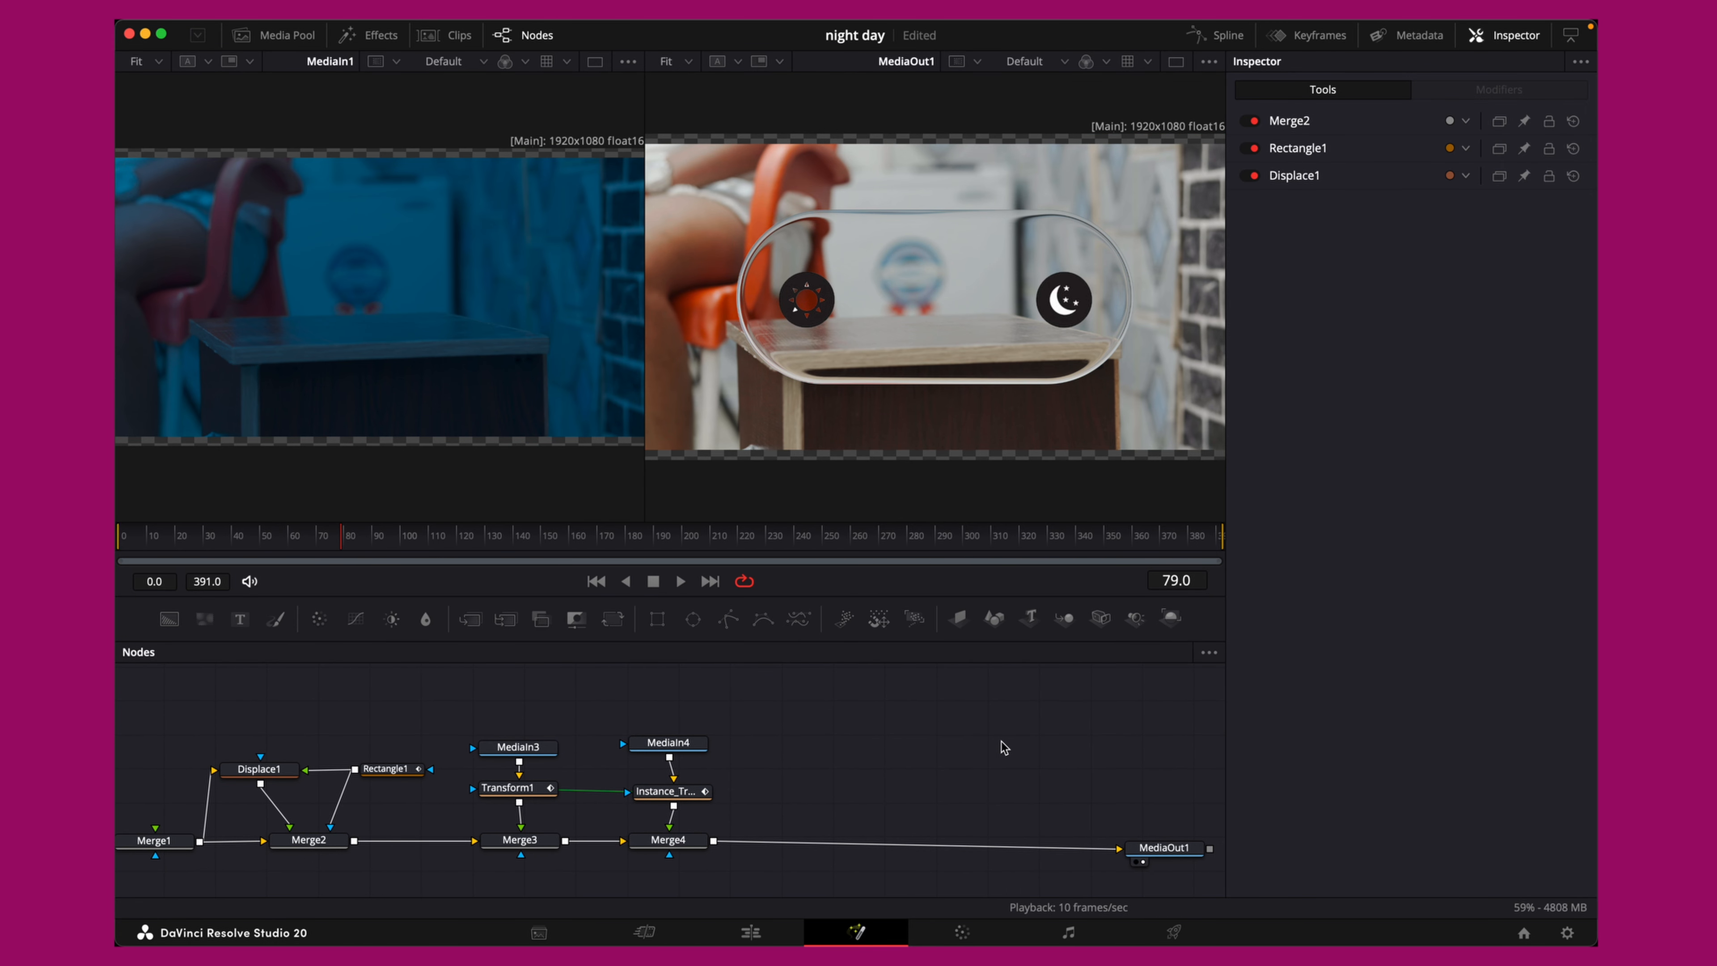
{"action": "key", "text": "super+v"}
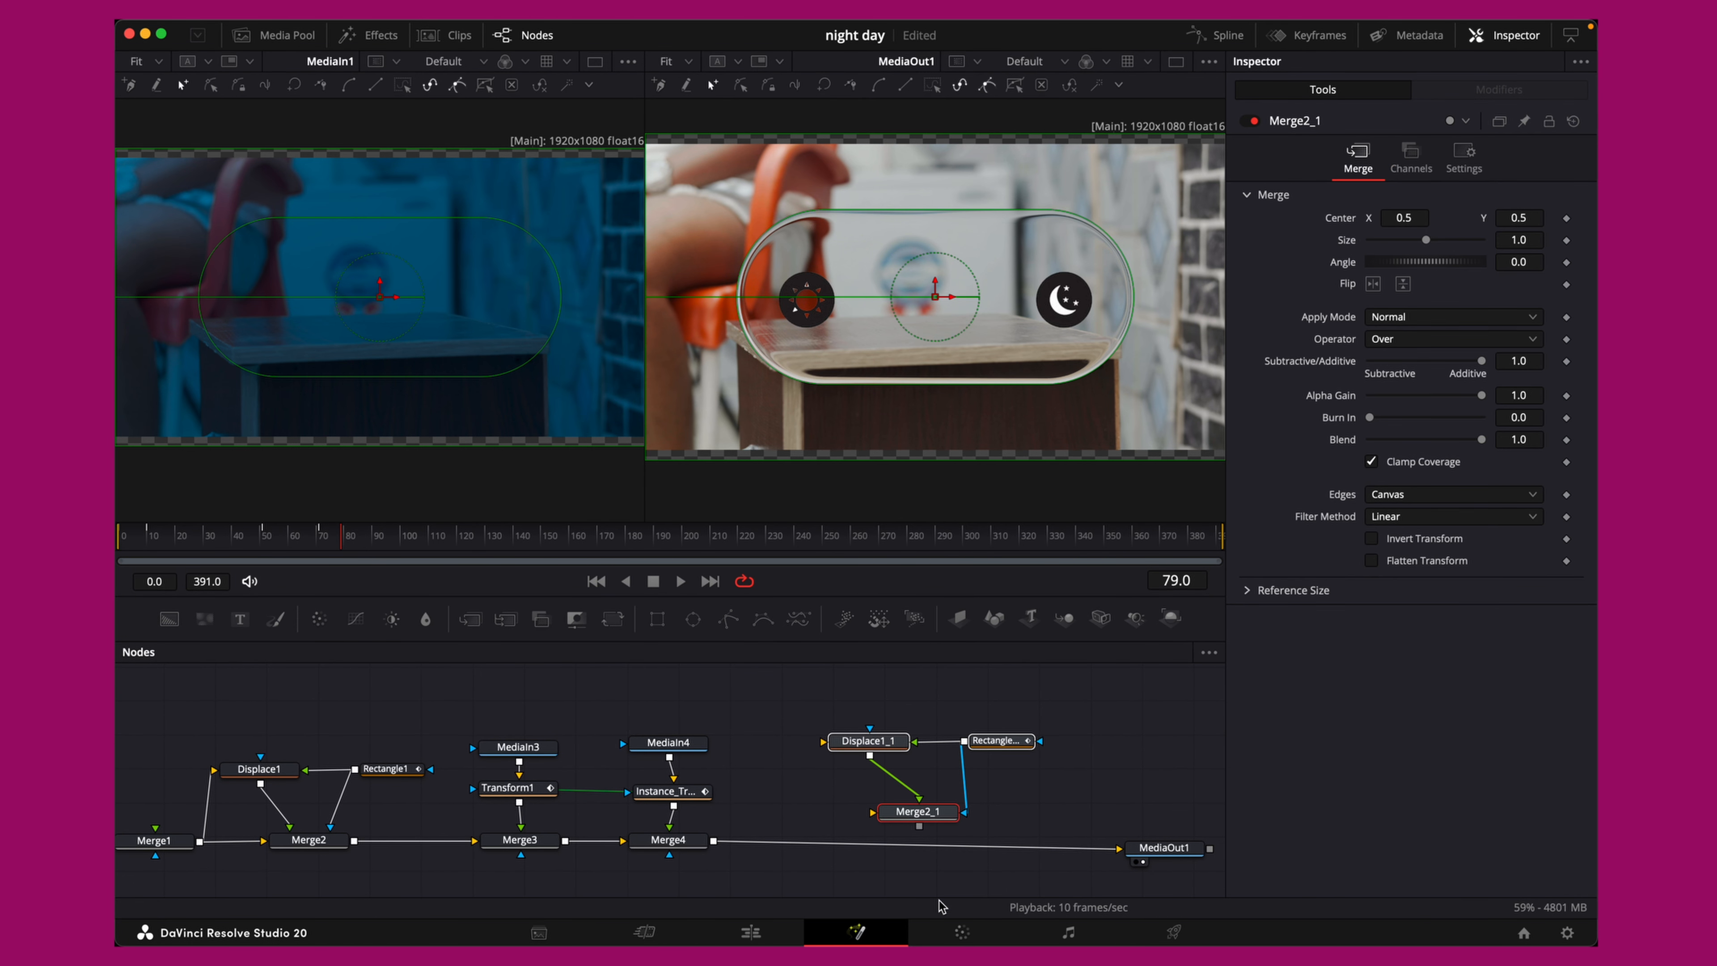
Insert the duplicated Merge2_1 between Merge4 and MediaOut1, and connect Merge4's output to Displace1_1's input
{"action": "left_click_drag", "start_coordinate": [941, 822], "coordinate": [935, 846]}
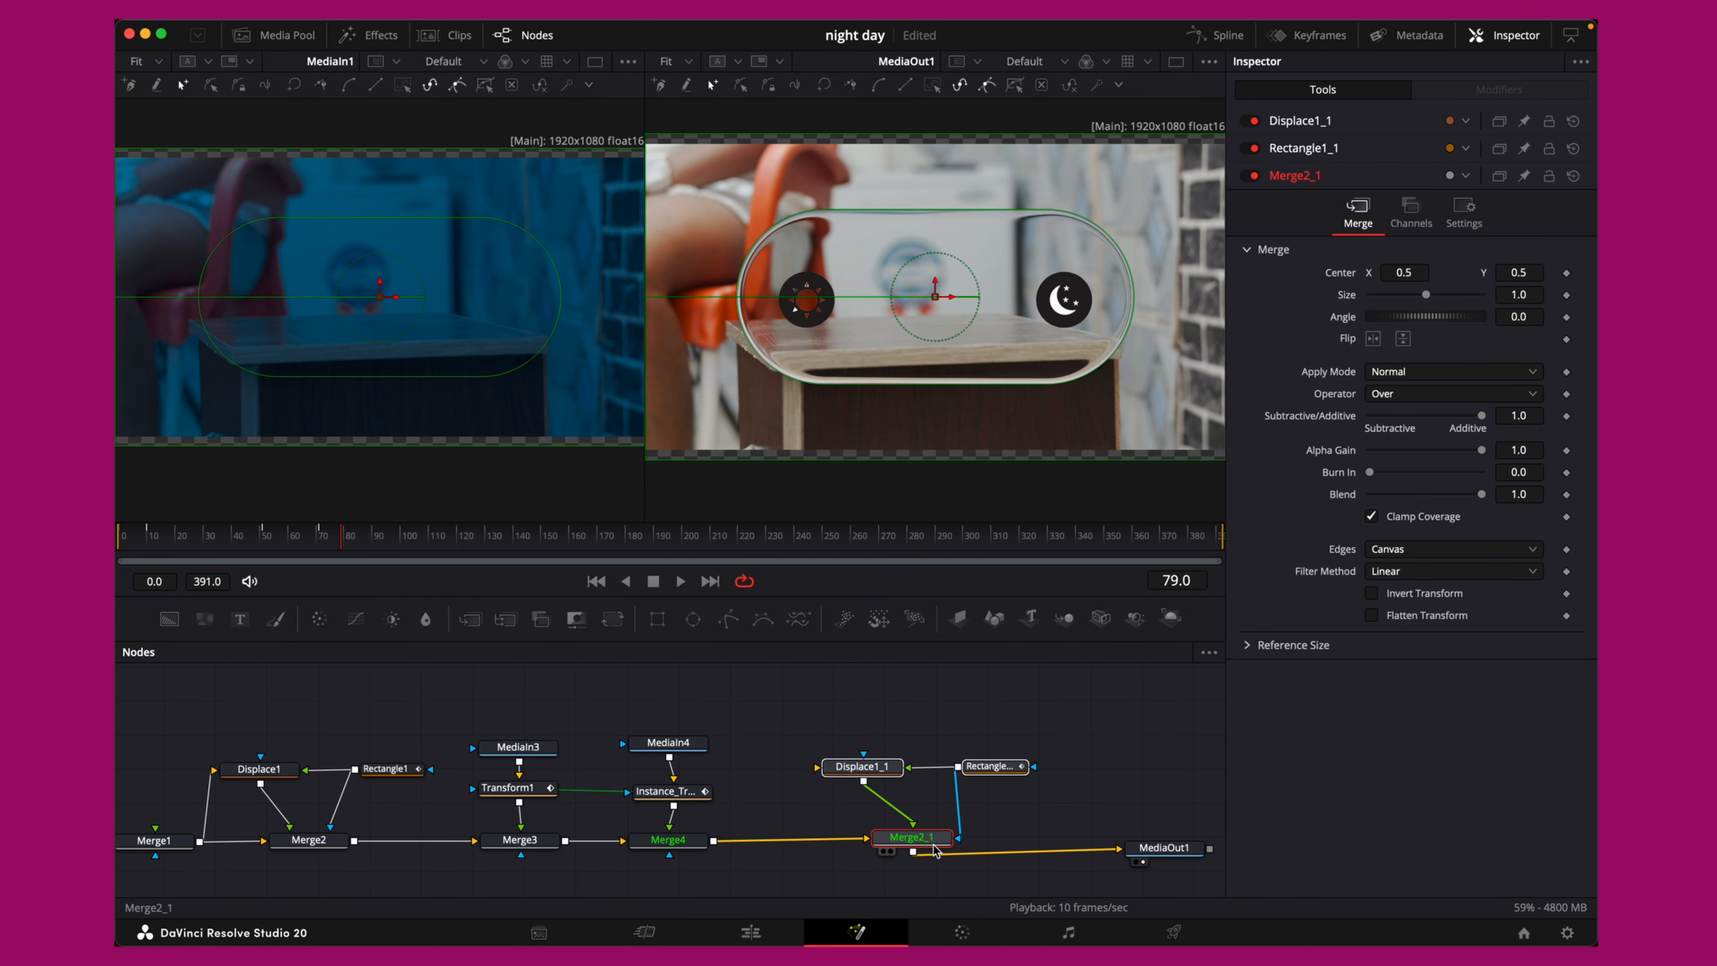
{"action": "left_click", "coordinate": [743, 811]}
{"action": "left_click_drag", "start_coordinate": [714, 841], "coordinate": [830, 755]}
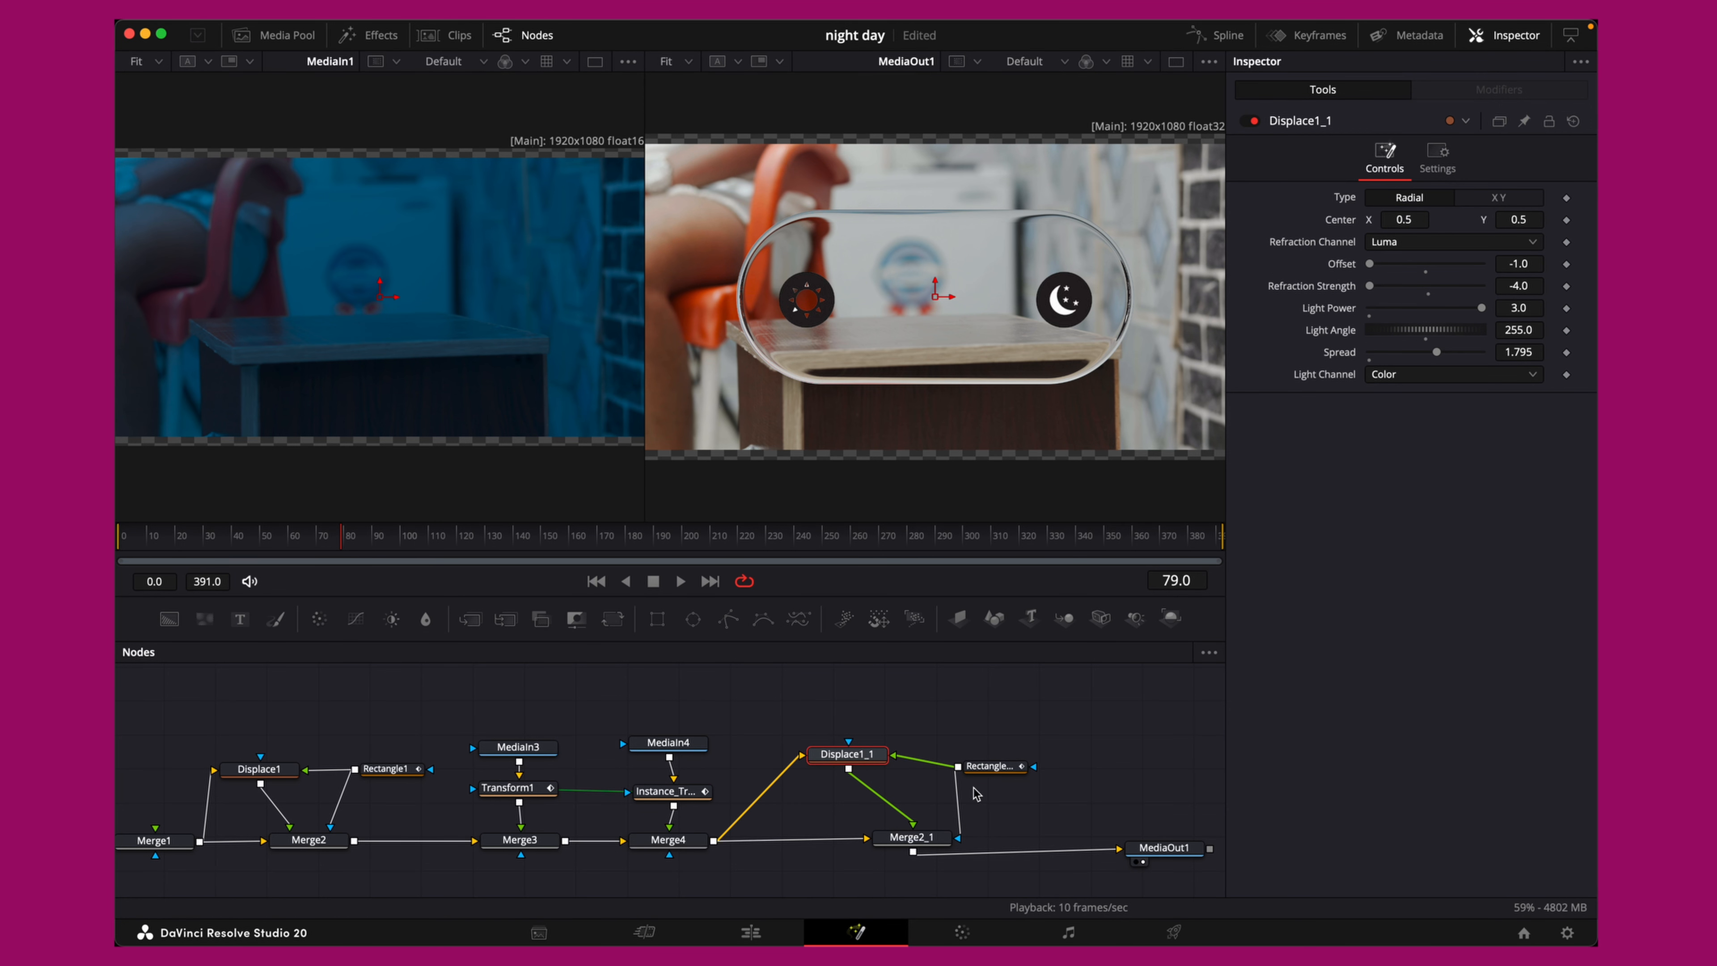
Delete the duplicated Rectangle1_1 mask and add an Ellipse mask connected to Displace1_1's green input
{"action": "left_click", "coordinate": [987, 770]}
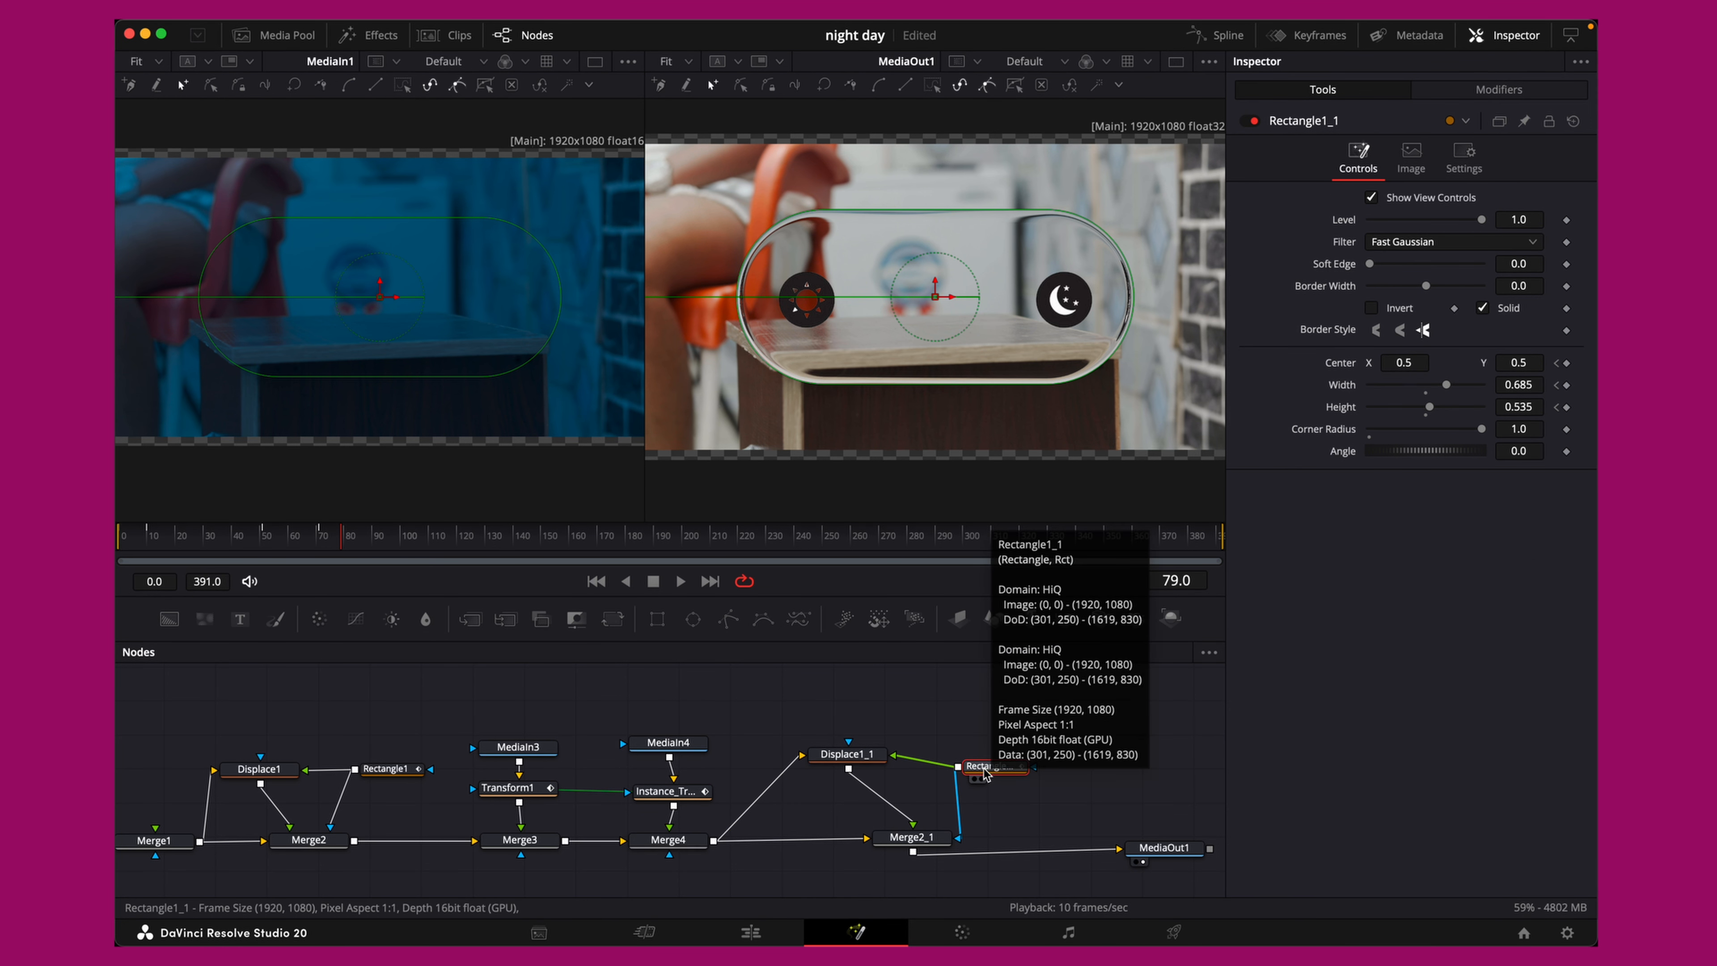
{"action": "key", "text": "Delete"}
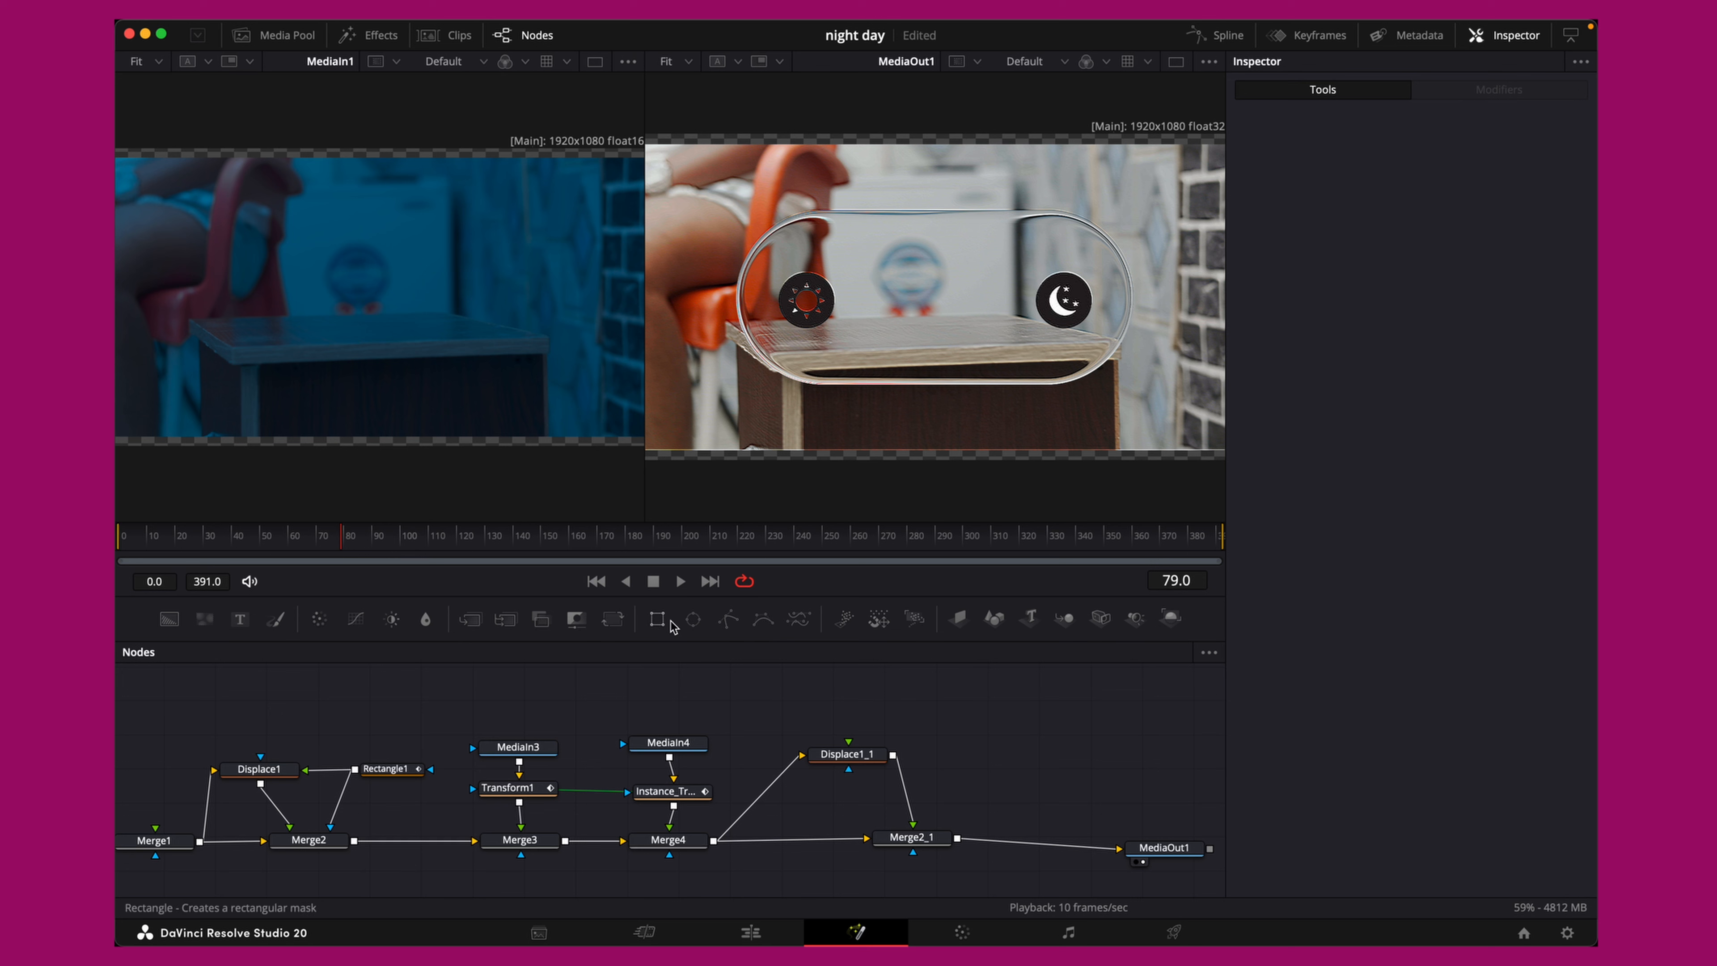
{"action": "left_click_drag", "start_coordinate": [693, 619], "coordinate": [849, 742]}
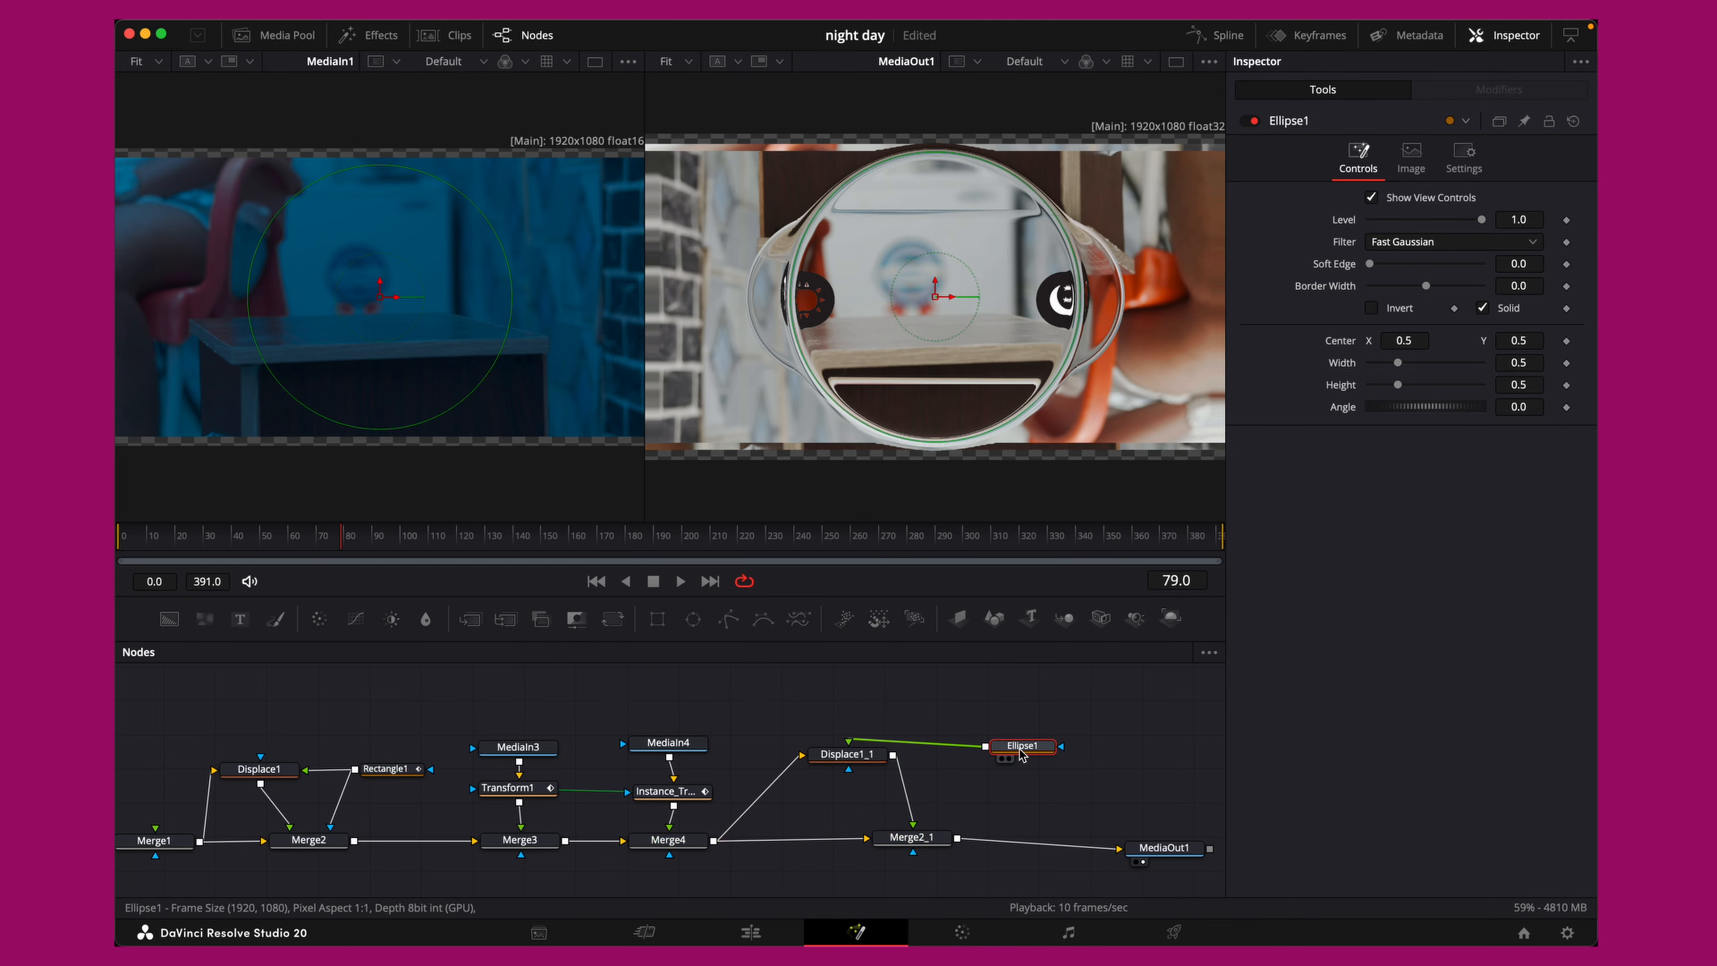
{"action": "left_click_drag", "start_coordinate": [1027, 752], "coordinate": [1032, 751]}
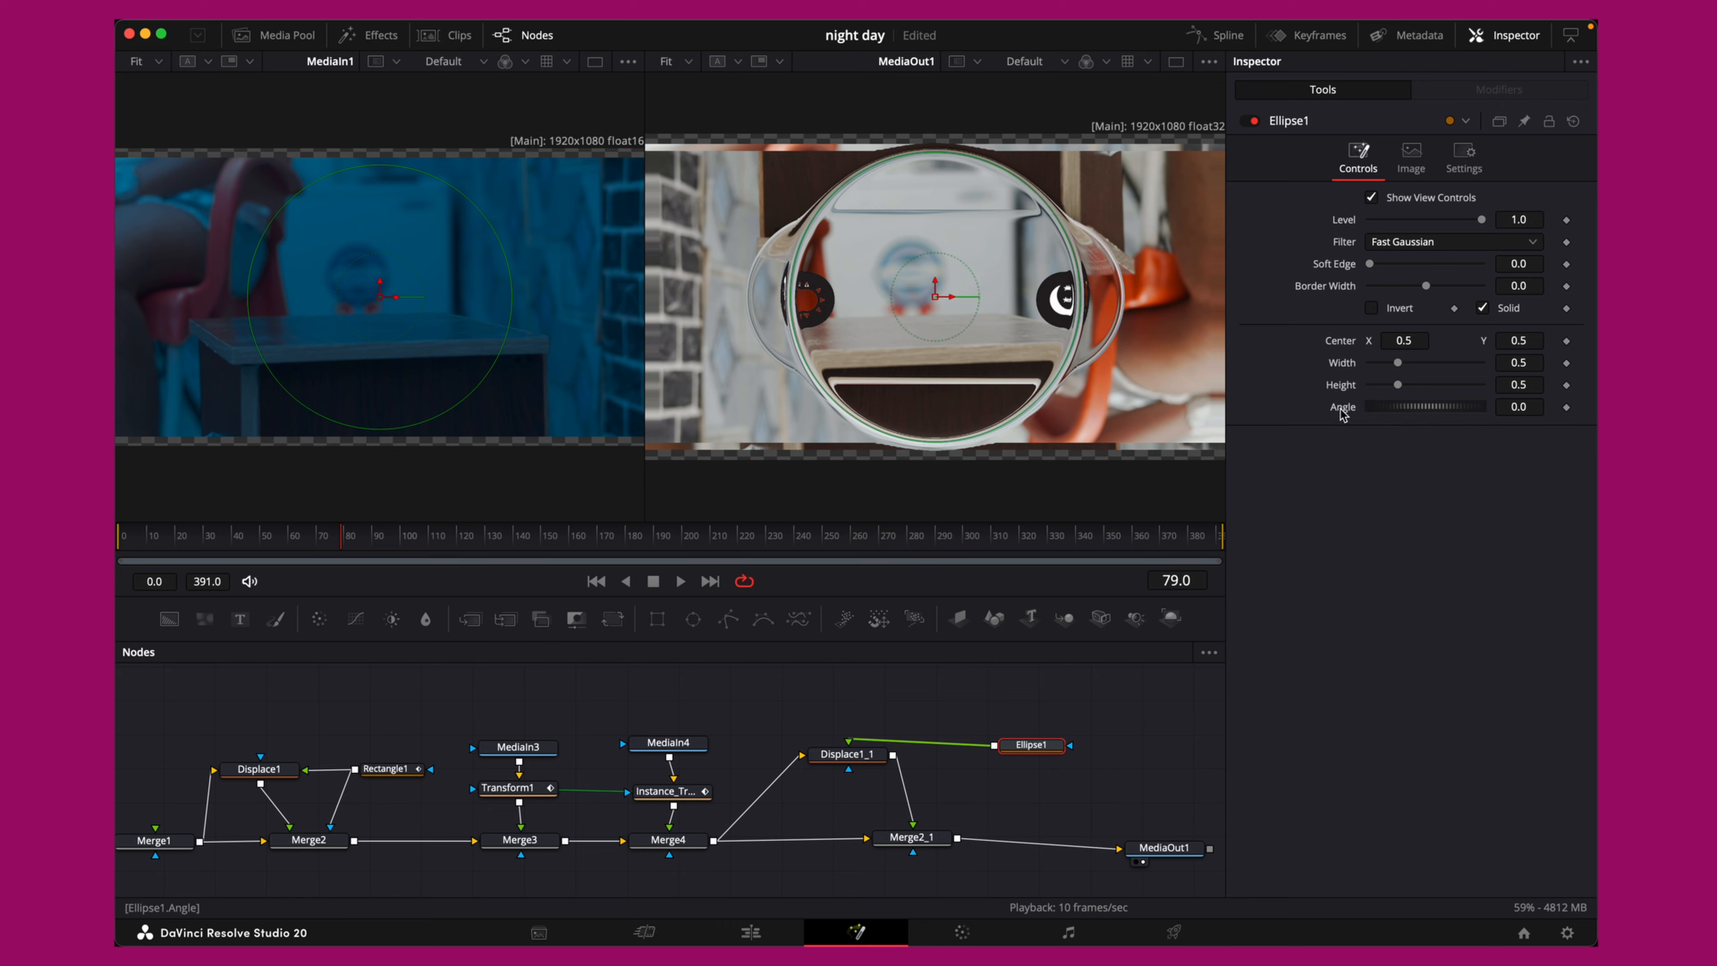
Link Ellipse1's Height to its Width with an expression, set Width to 0.205 and move Center X to 0.709
{"action": "right_click", "coordinate": [1345, 387]}
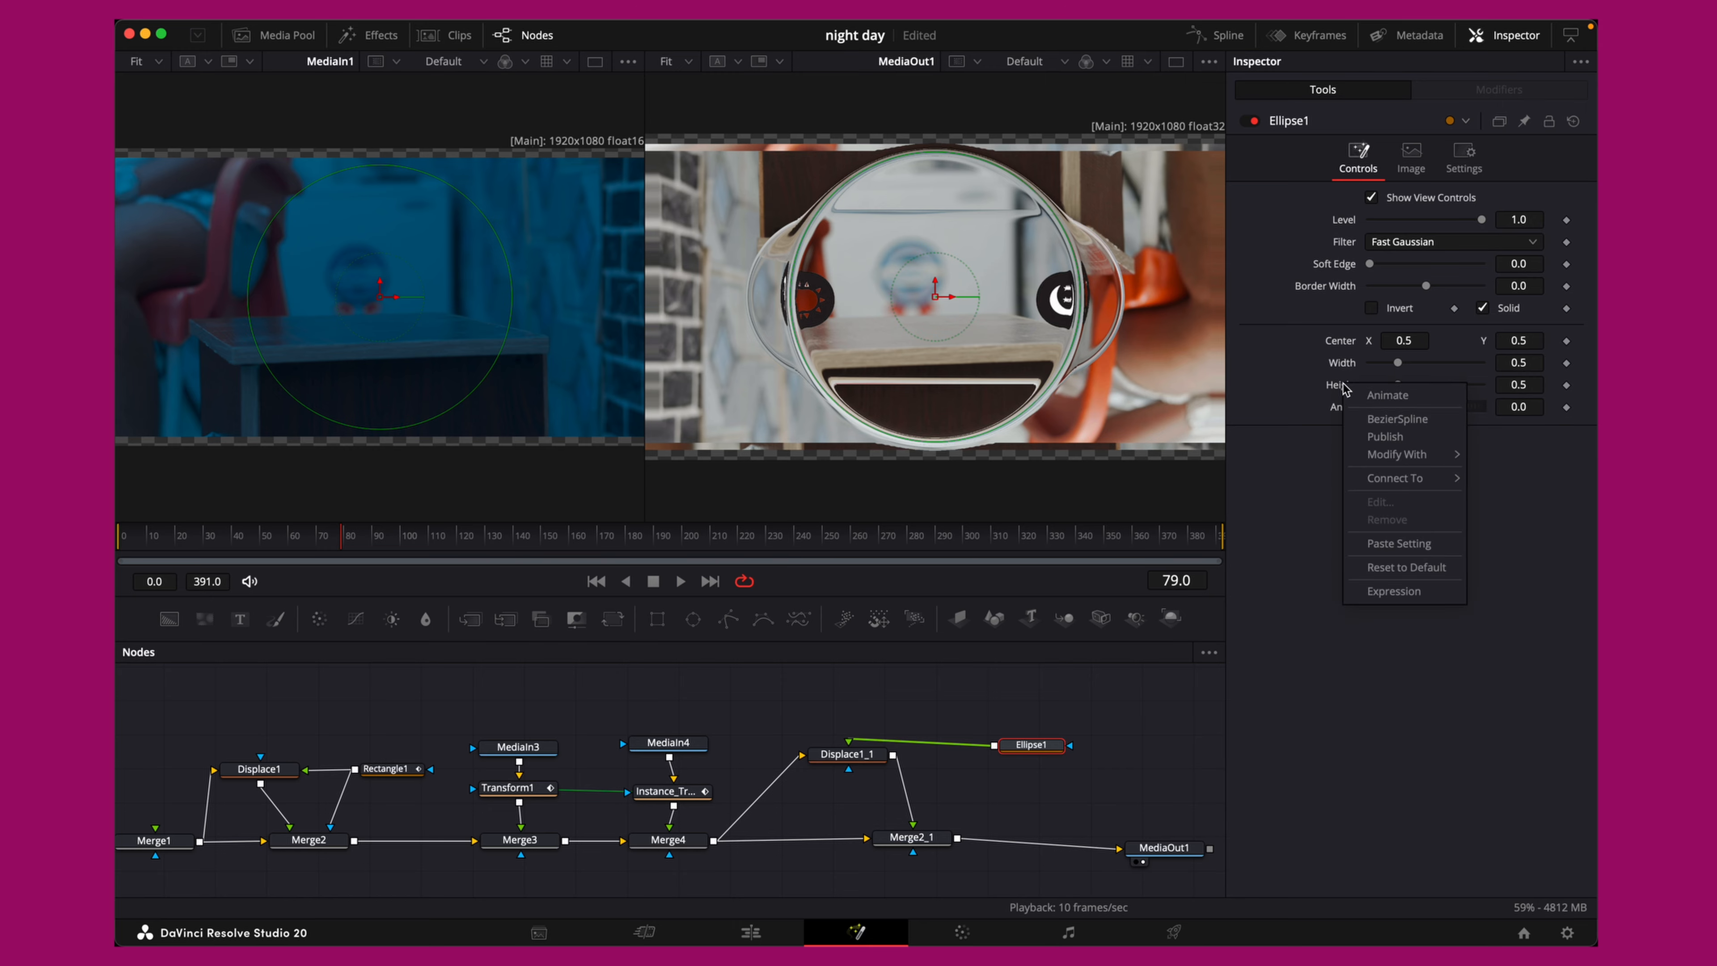
{"action": "left_click", "coordinate": [1392, 592]}
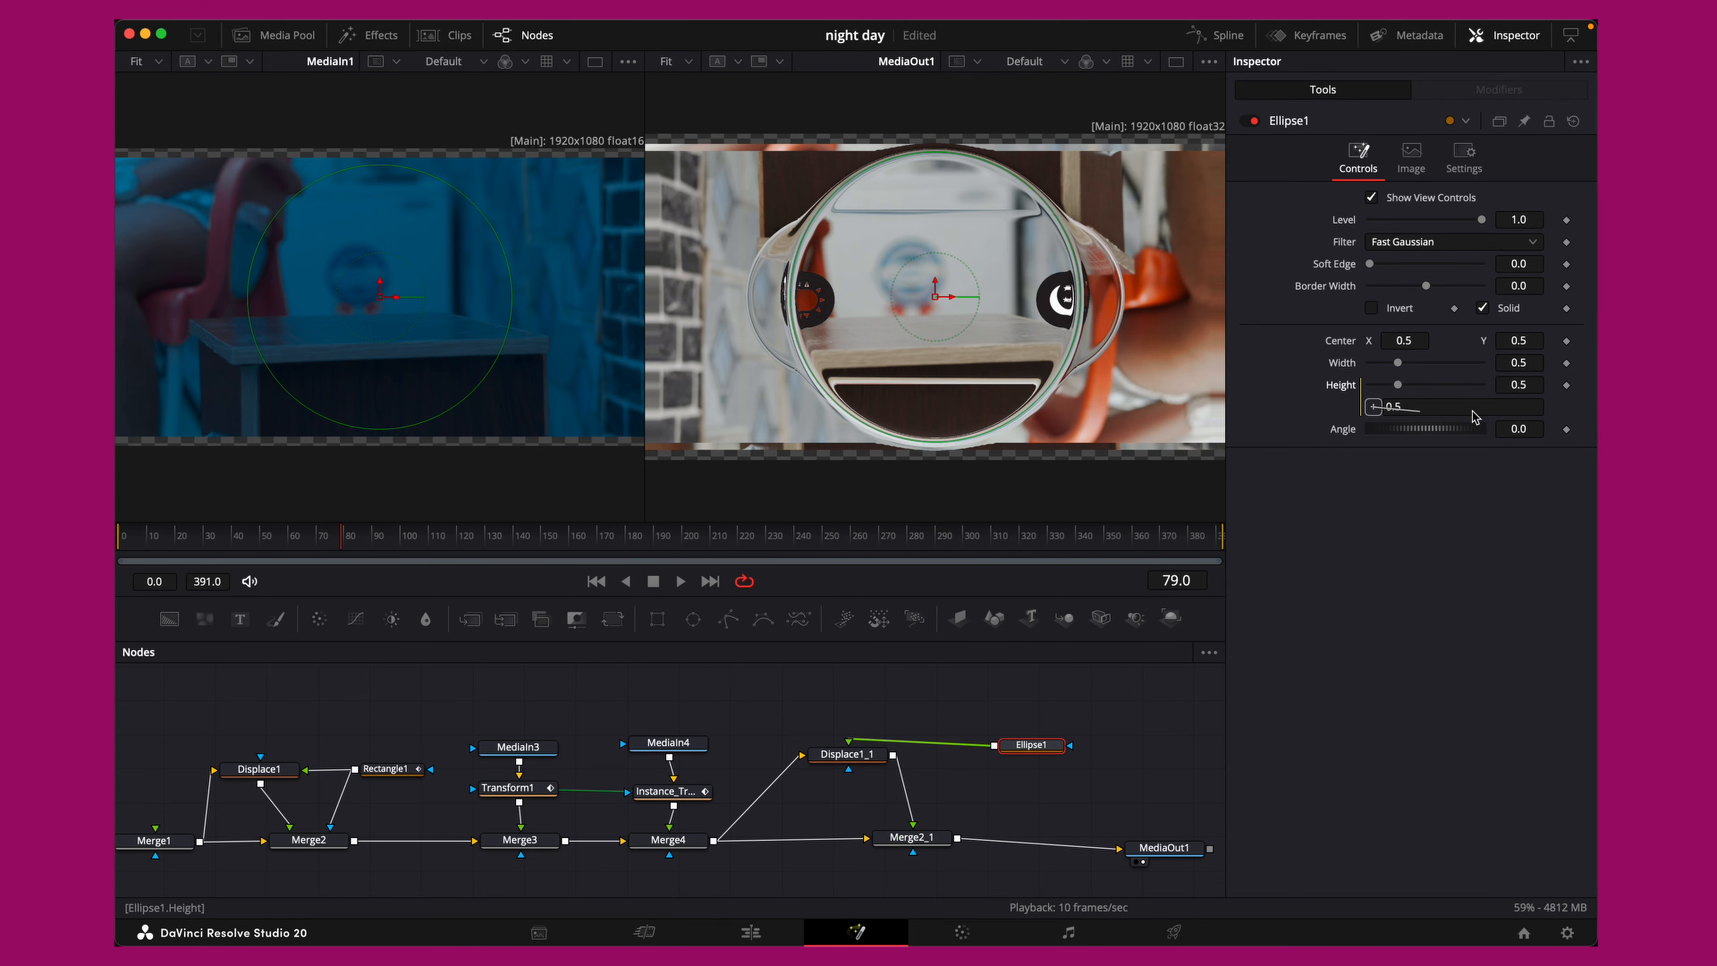
{"action": "left_click_drag", "start_coordinate": [1475, 417], "coordinate": [1413, 349]}
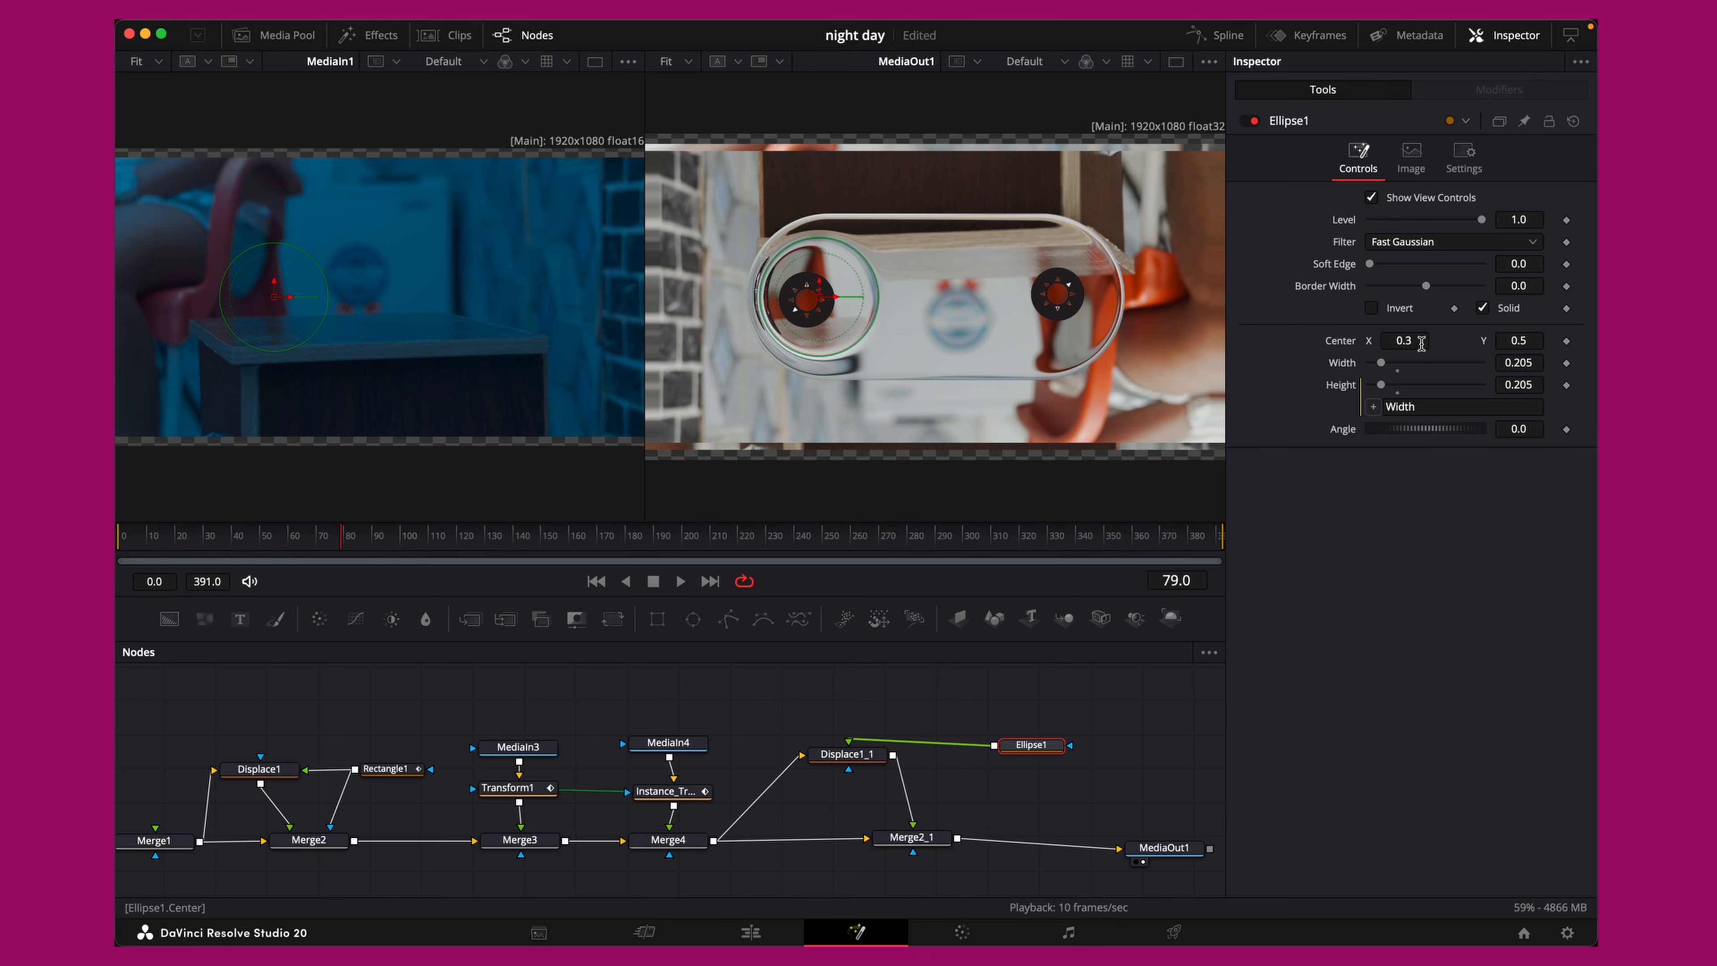
{"action": "left_click_drag", "start_coordinate": [1421, 343], "coordinate": [1554, 343]}
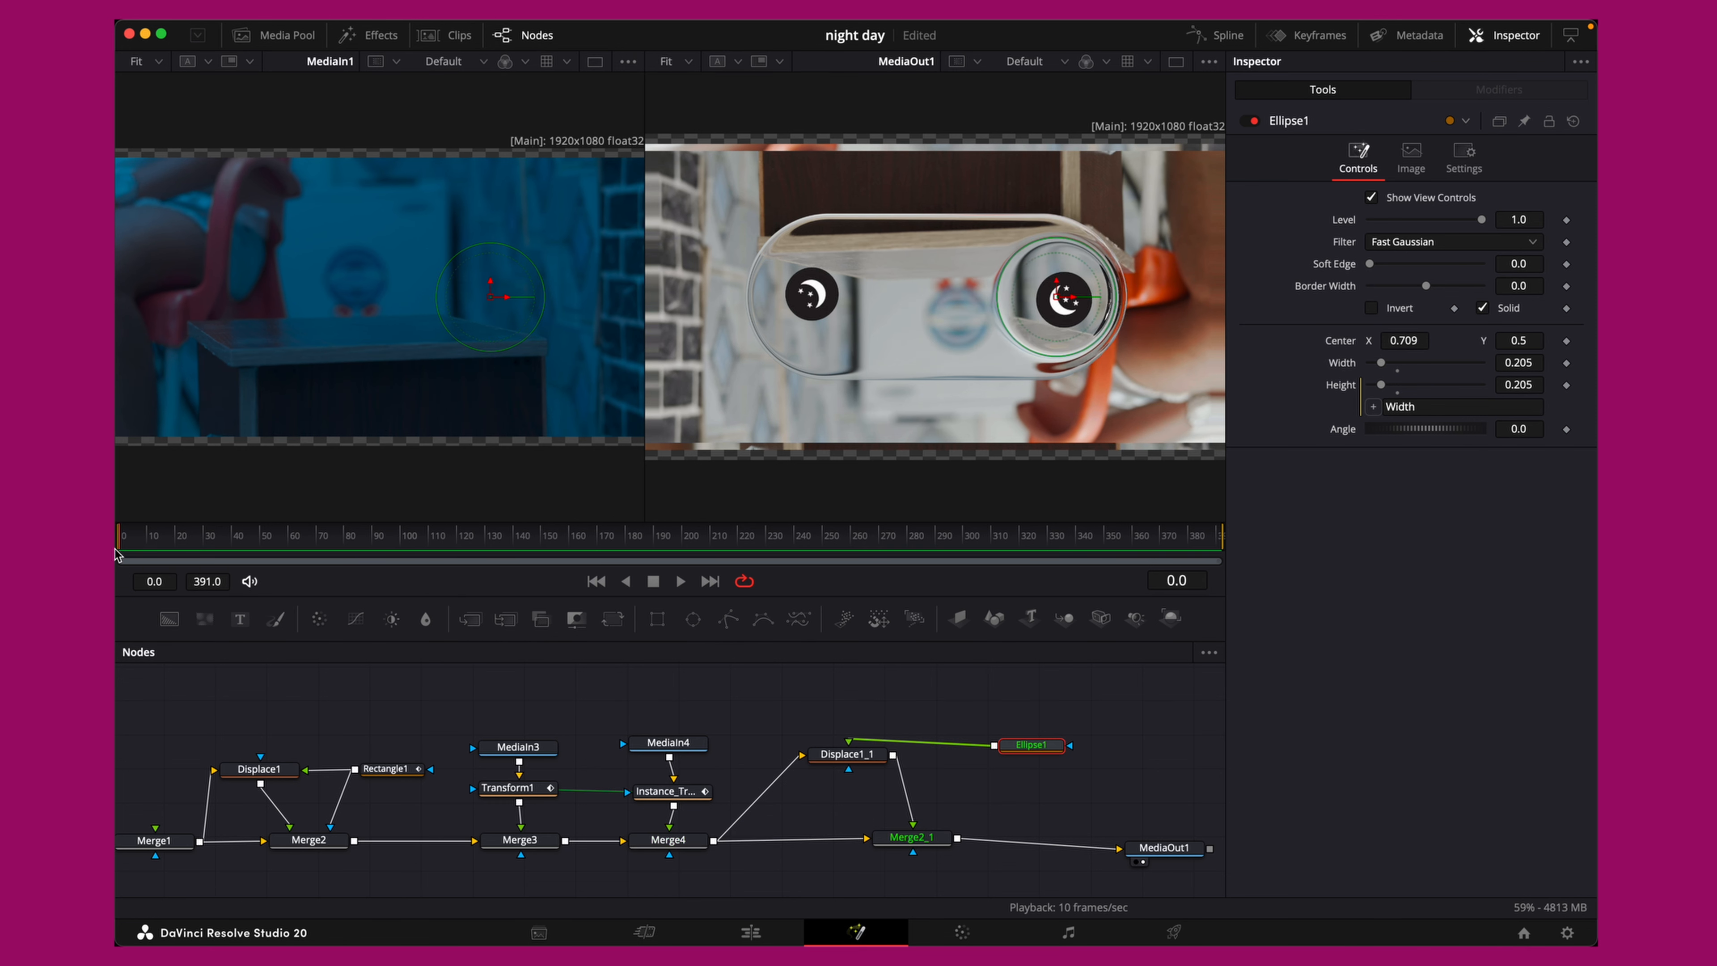
Keyframe Ellipse1's Center X at -0.152 on frame 0 and at 0.717 on frame 87
{"action": "key", "text": "Home"}
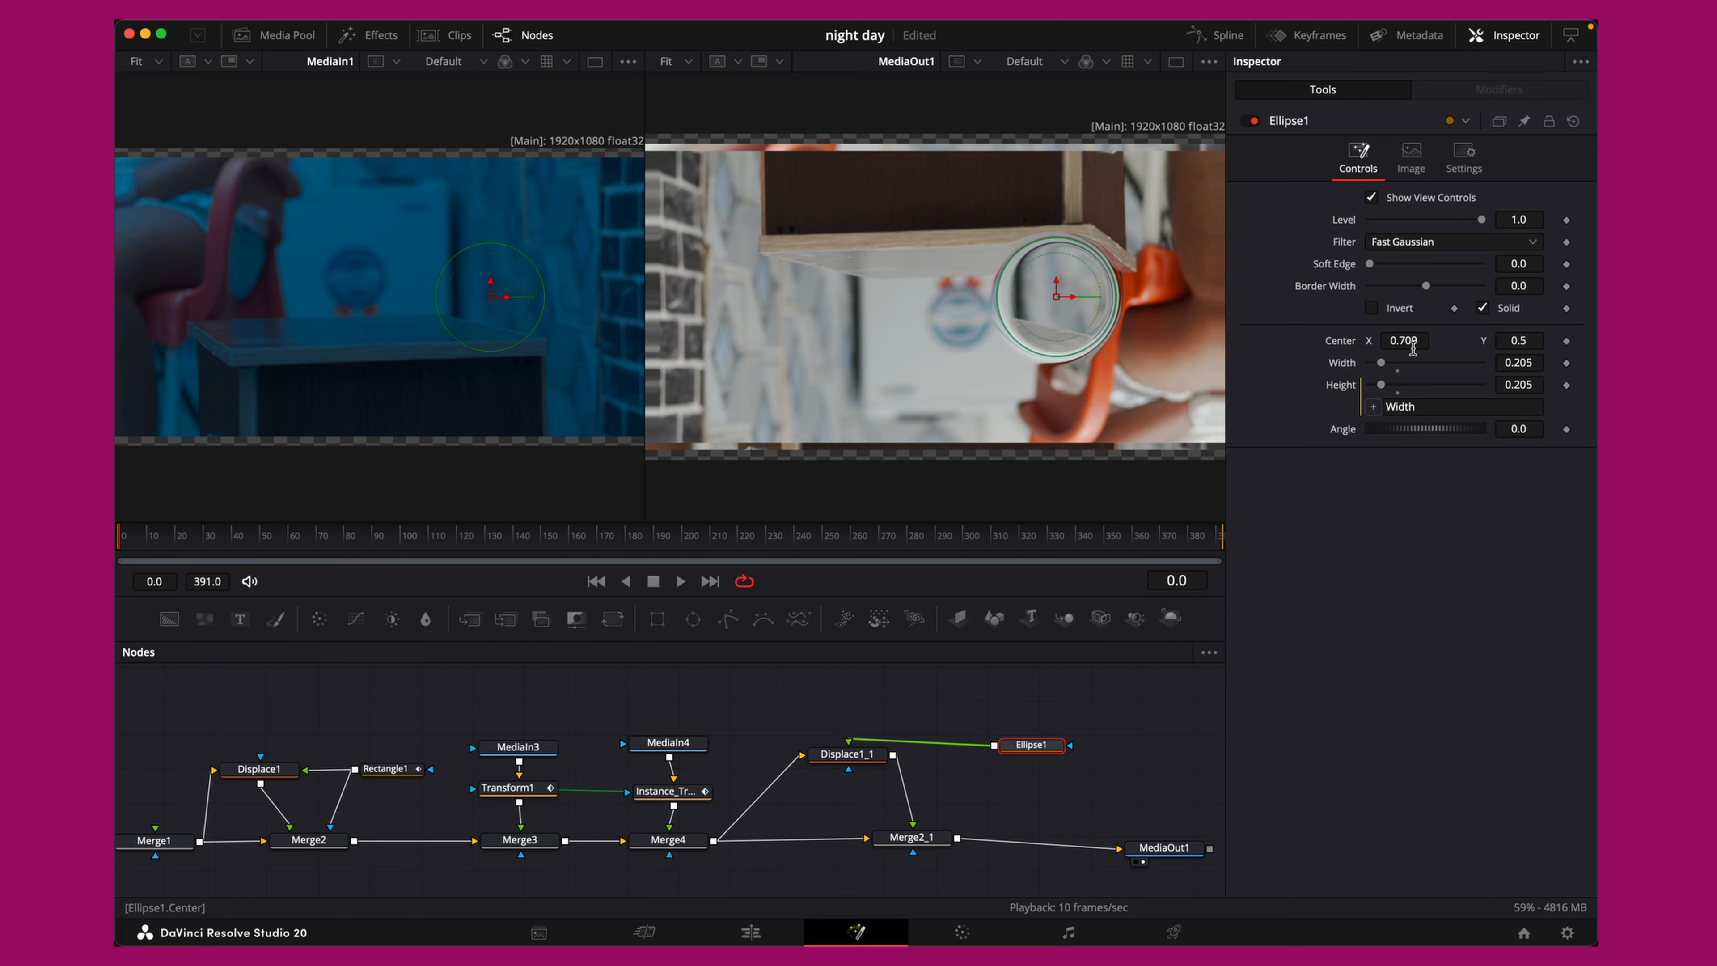
{"action": "left_click", "coordinate": [1567, 342]}
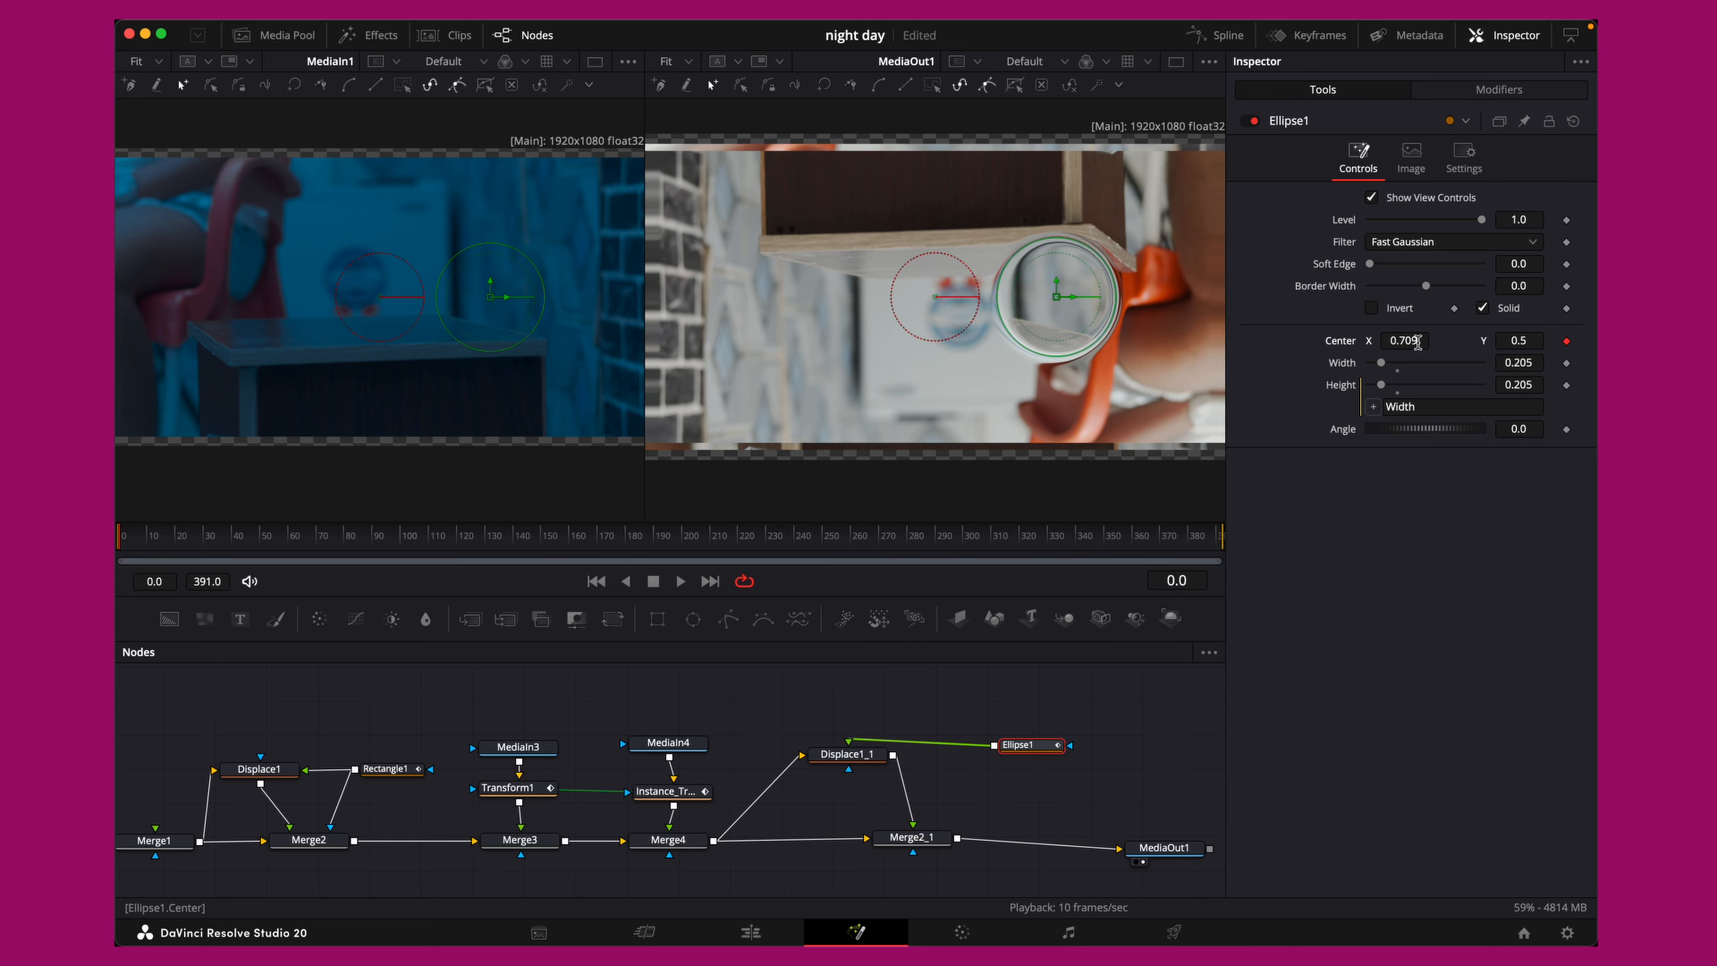
{"action": "left_click_drag", "start_coordinate": [1417, 342], "coordinate": [676, 304]}
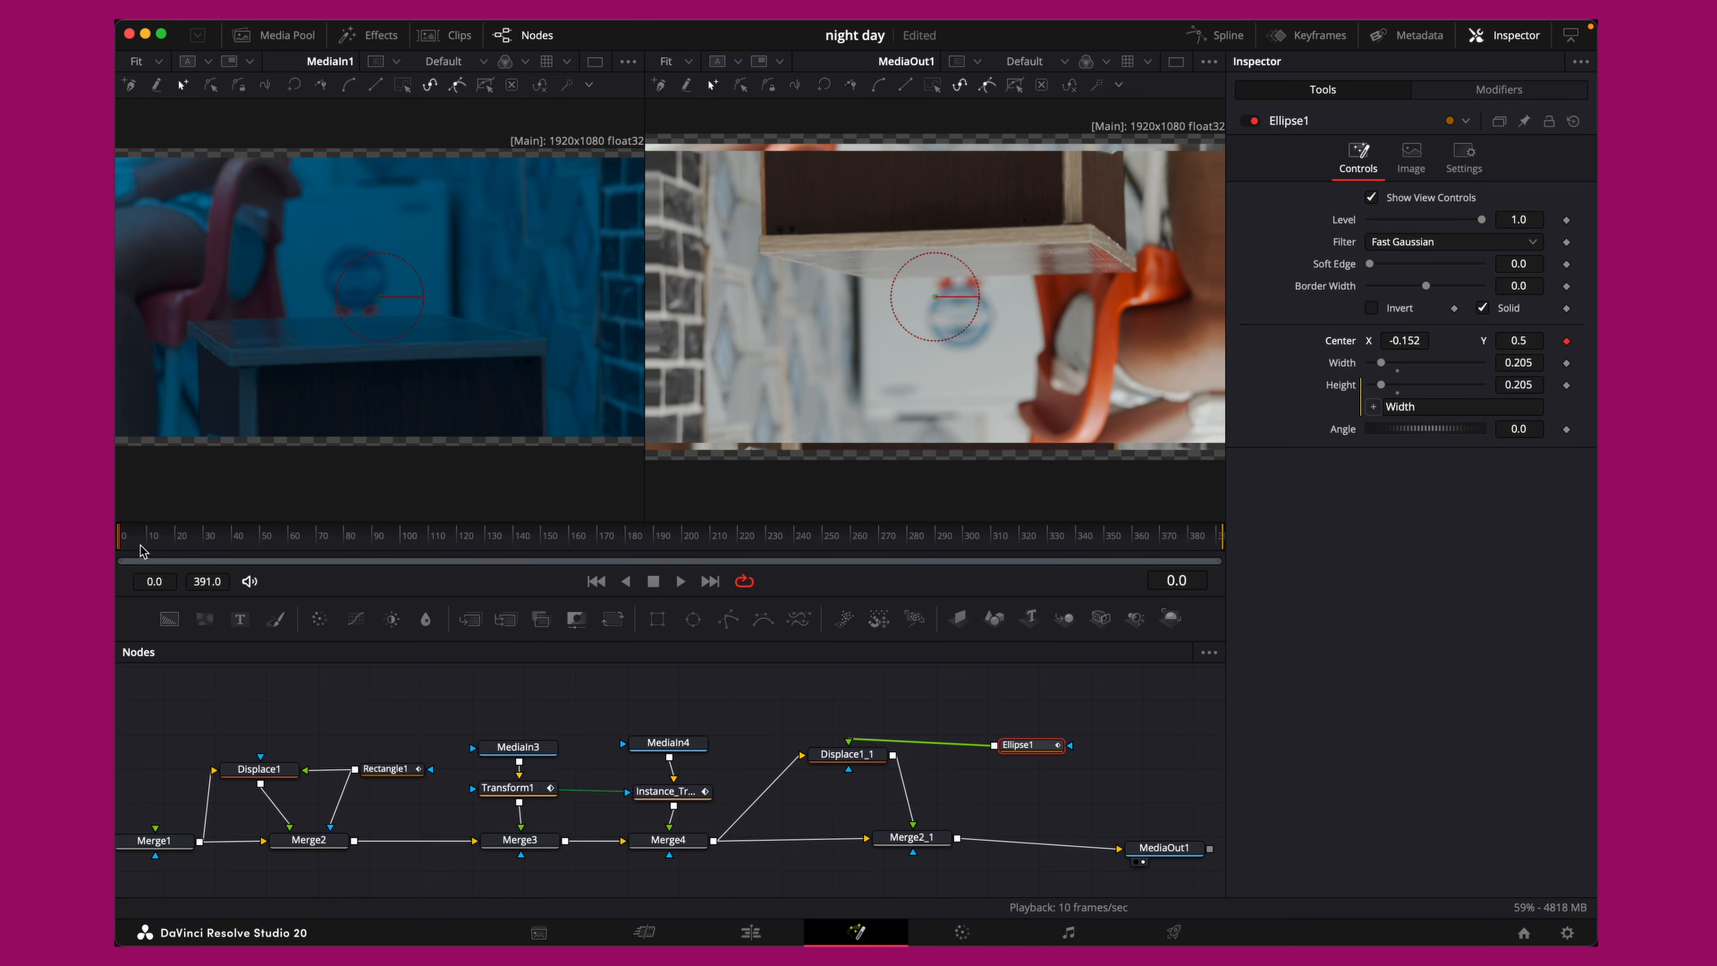
{"action": "left_click_drag", "start_coordinate": [141, 551], "coordinate": [367, 549]}
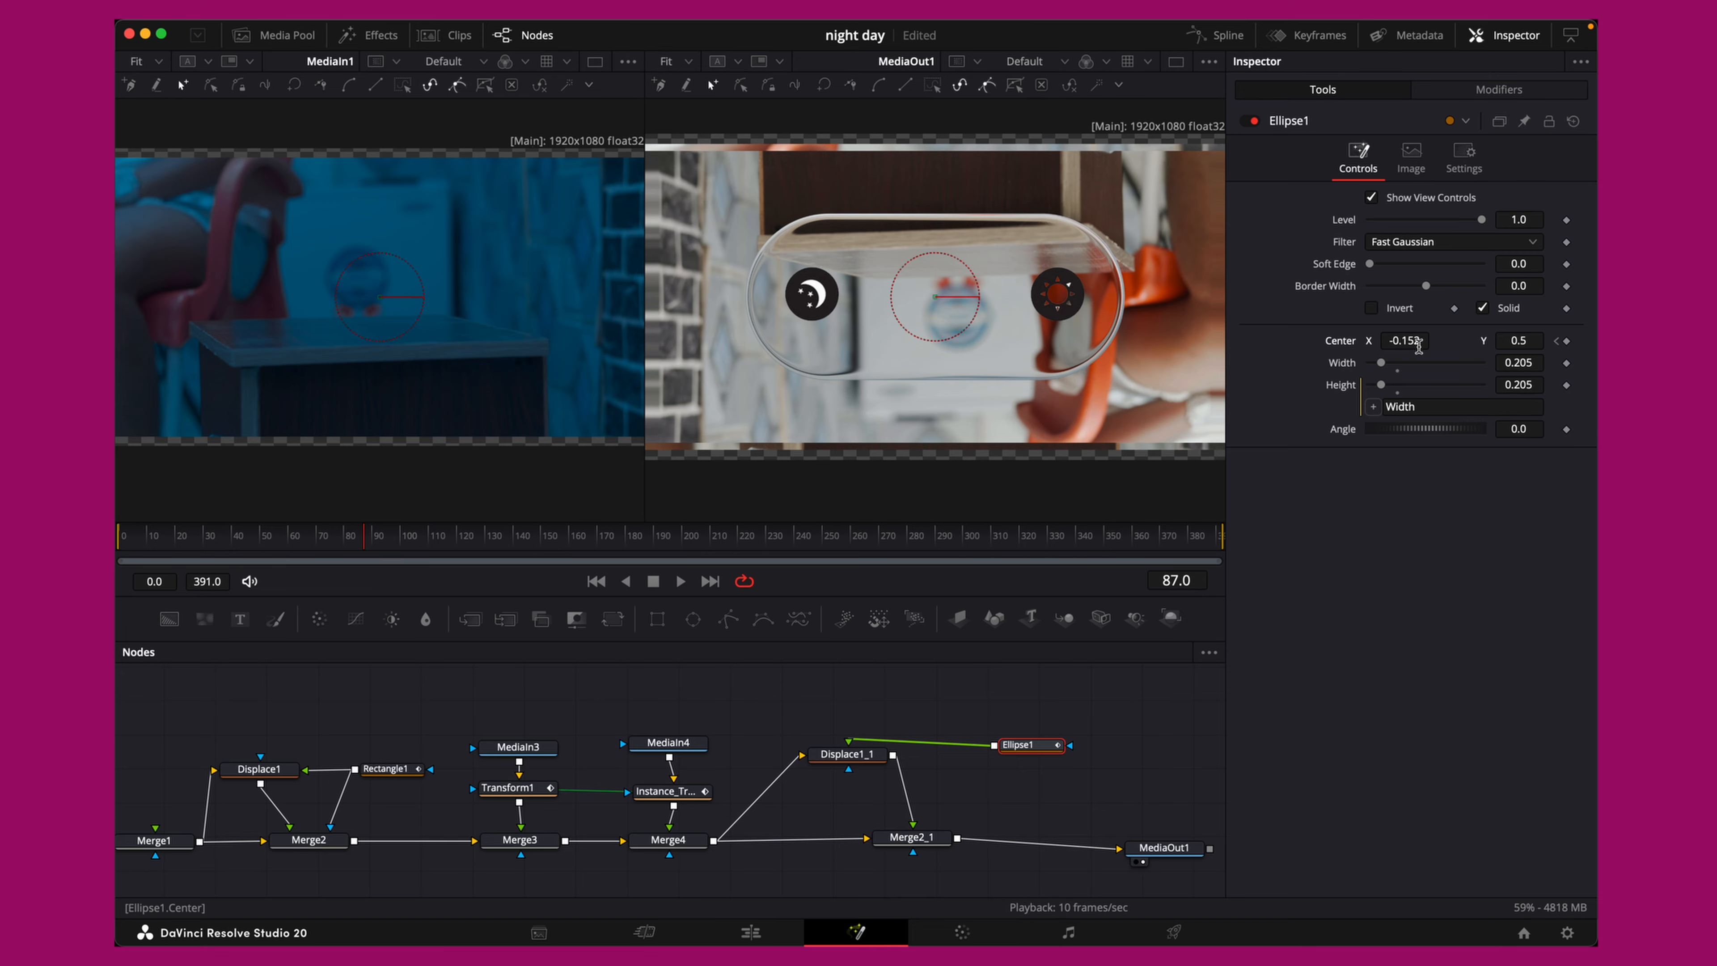
{"action": "left_click_drag", "start_coordinate": [1410, 340], "coordinate": [1705, 341]}
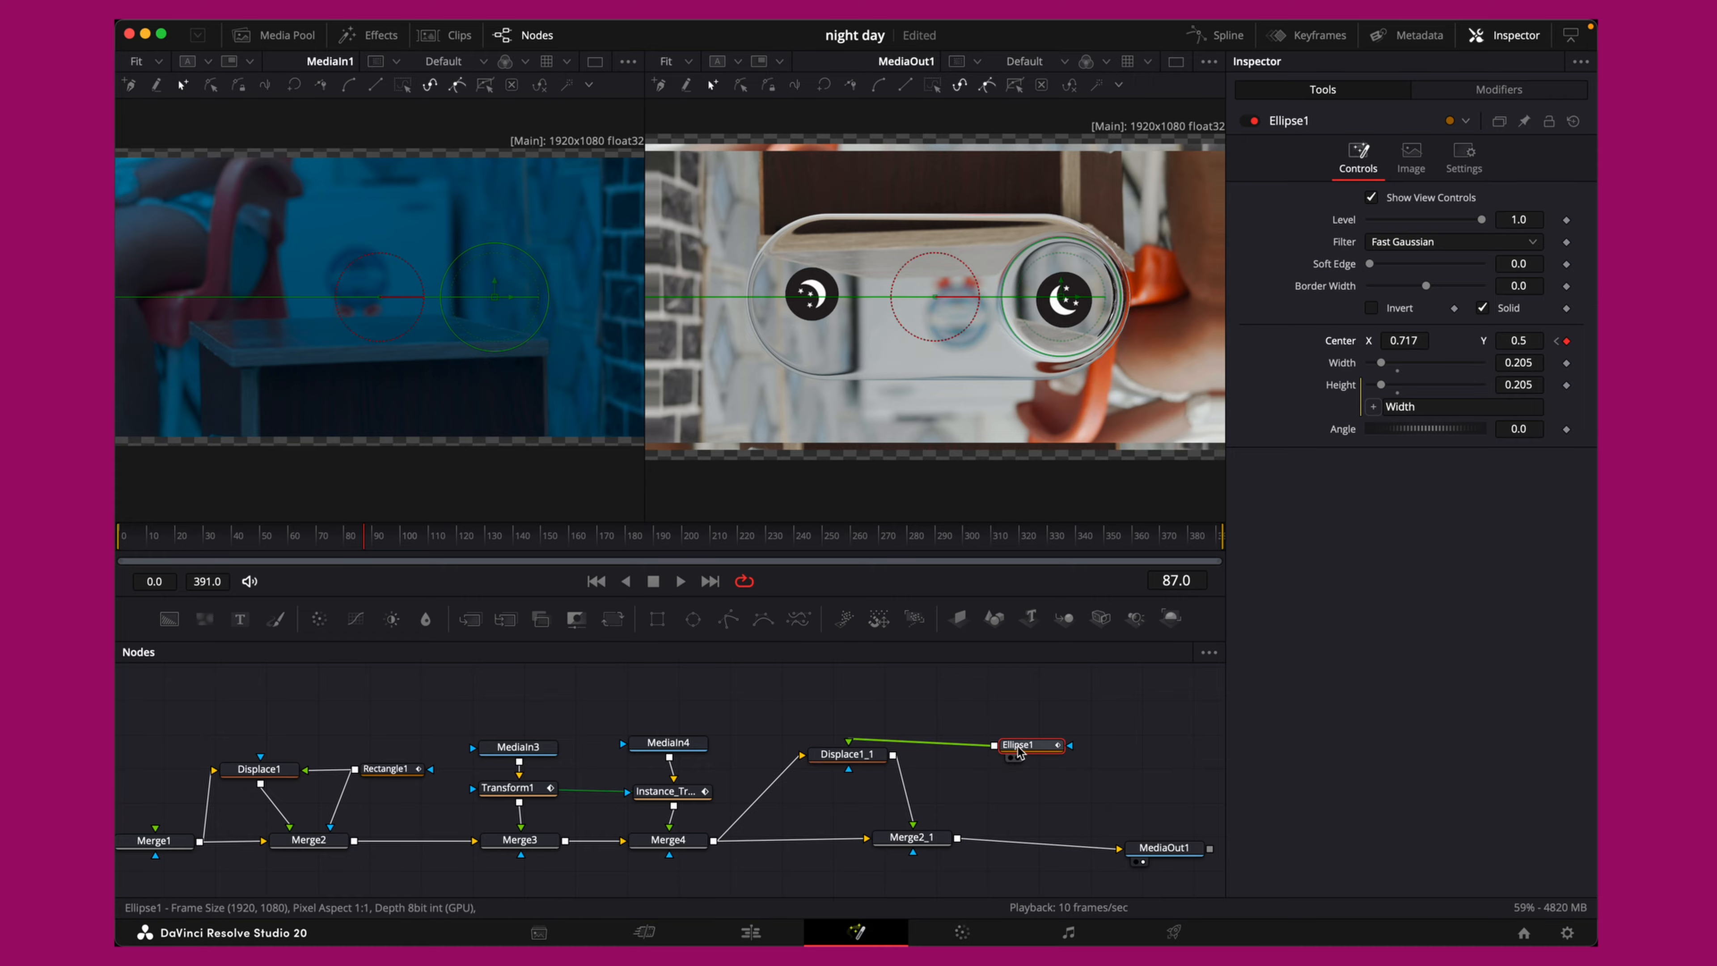
Connect Ellipse1's output to Merge2_1's mask input and play back the glass circle animation from the start
{"action": "left_click_drag", "start_coordinate": [994, 745], "coordinate": [923, 837]}
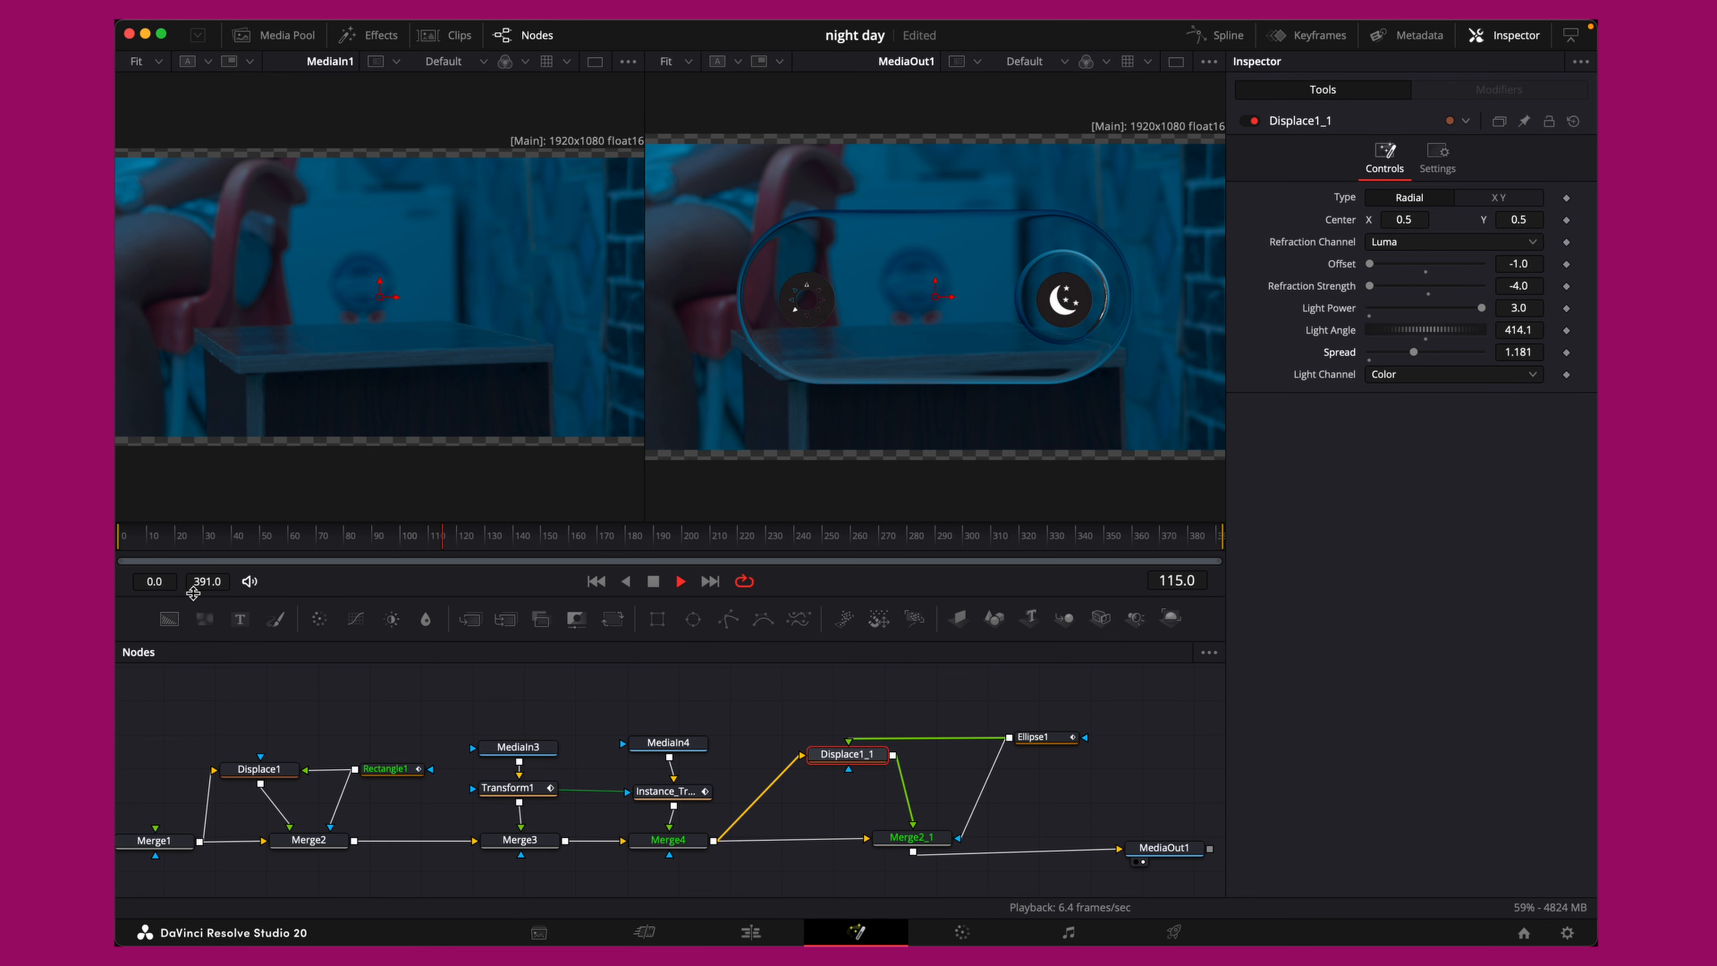
{"action": "left_click_drag", "start_coordinate": [293, 541], "coordinate": [117, 554]}
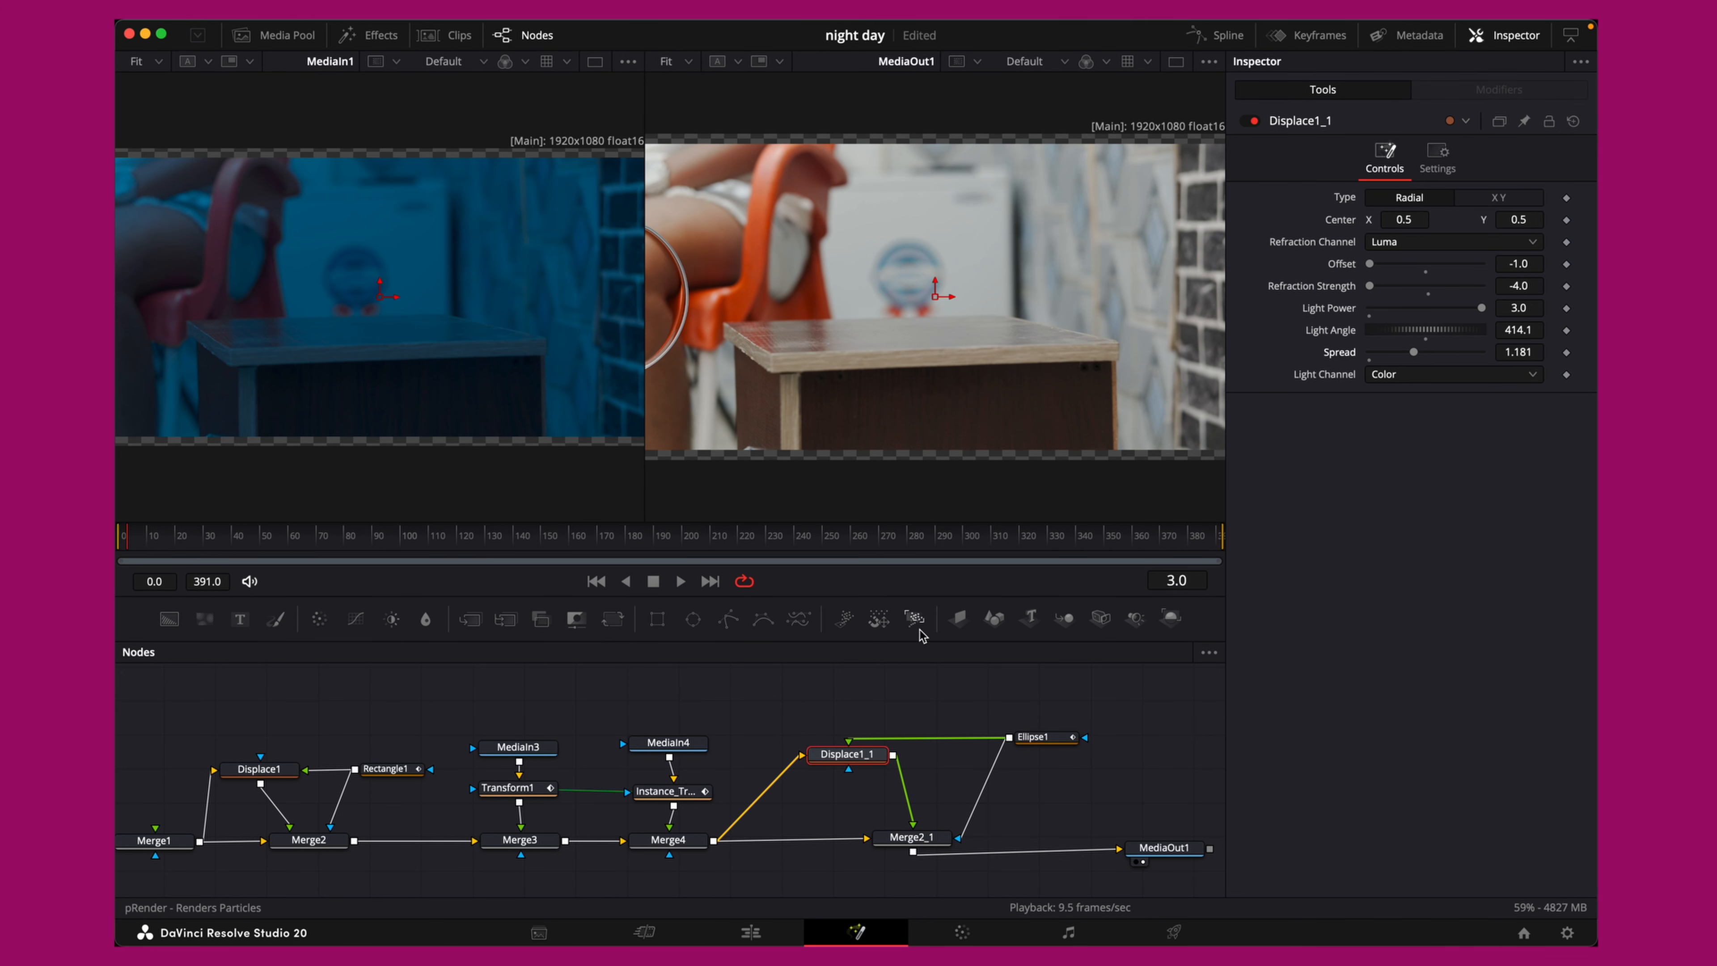
{"action": "key", "text": "space"}
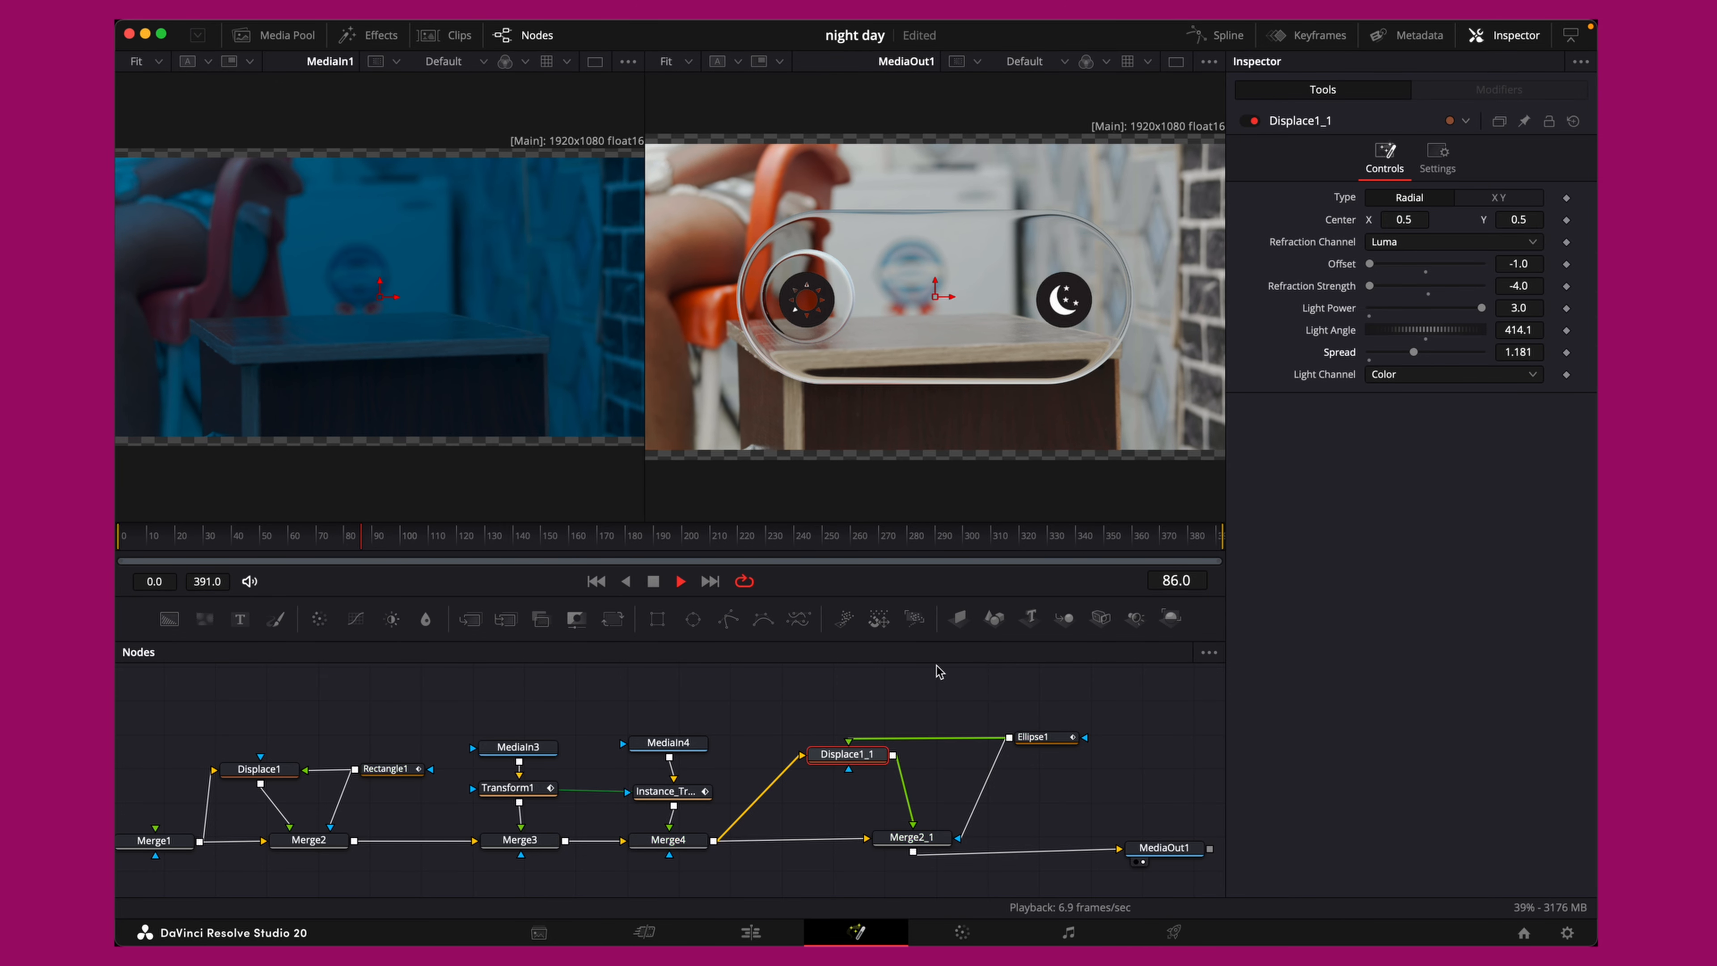
{"action": "key", "text": "space"}
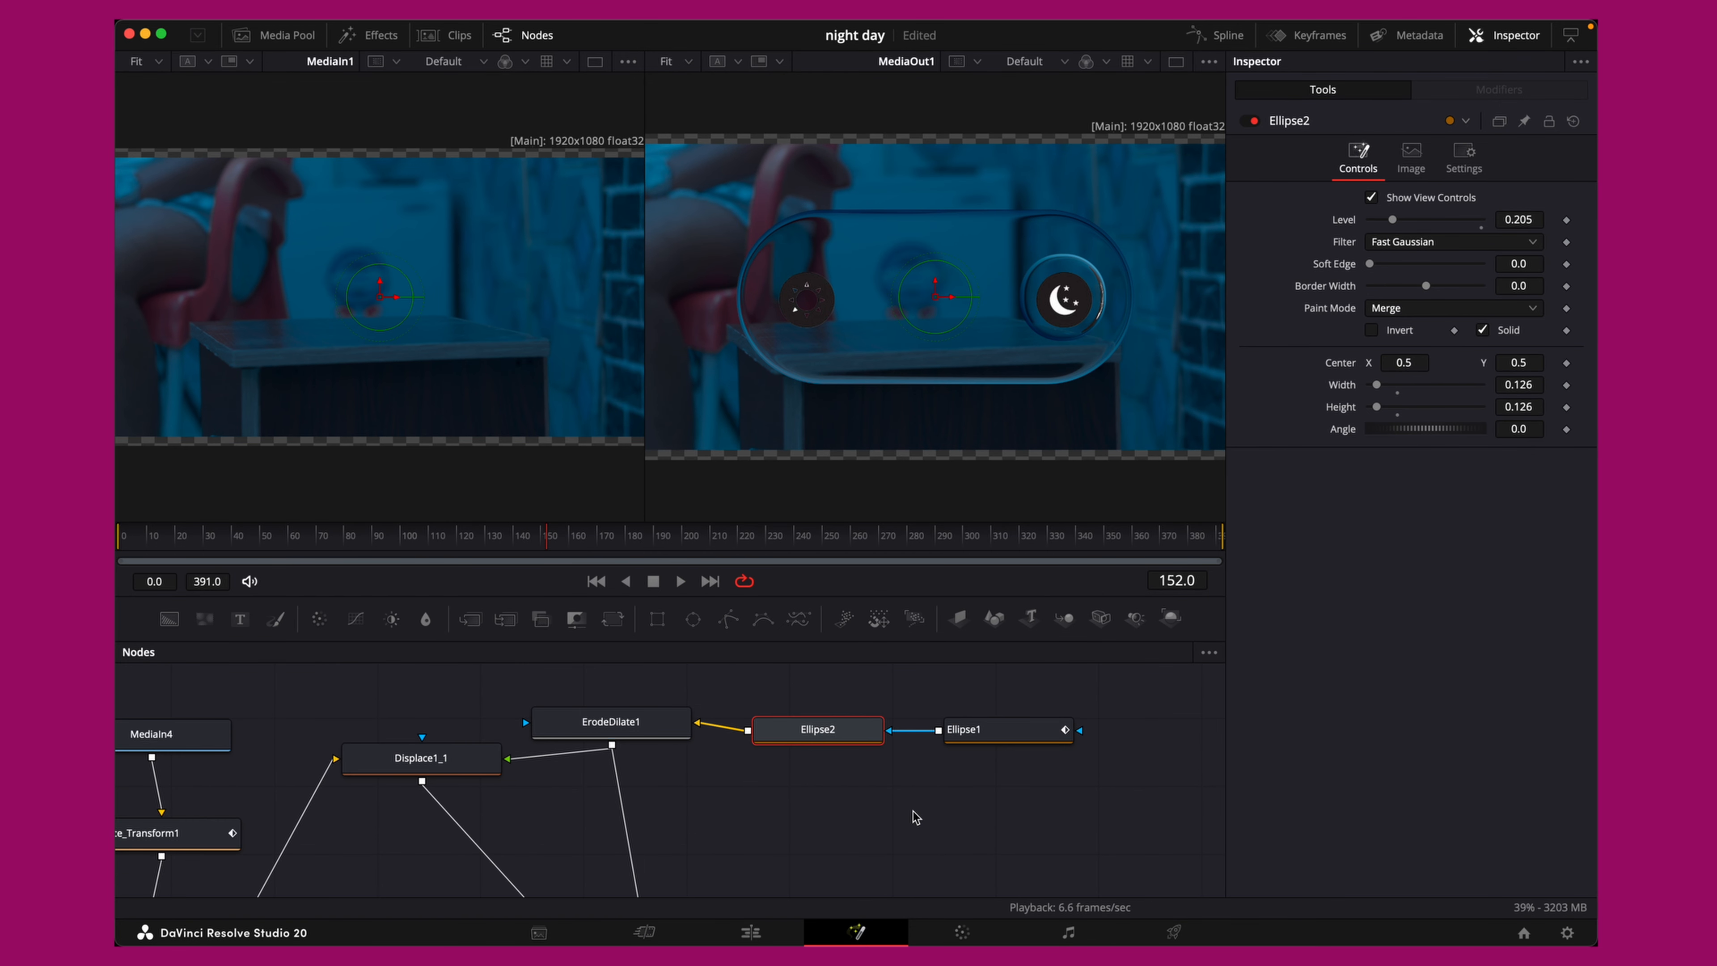